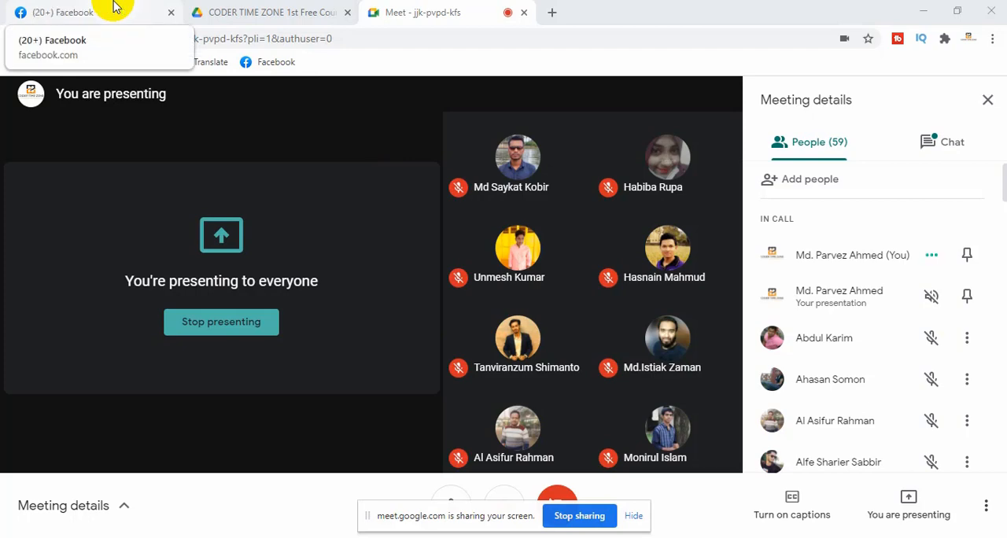
Hide the screen-sharing notice in the Meet call and open a new browser tab
click(115, 7)
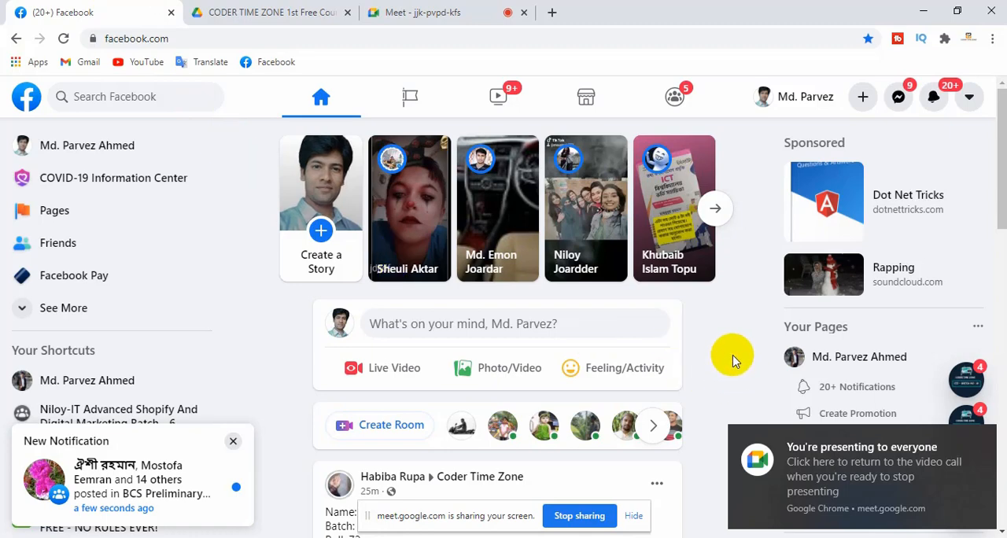
click(439, 15)
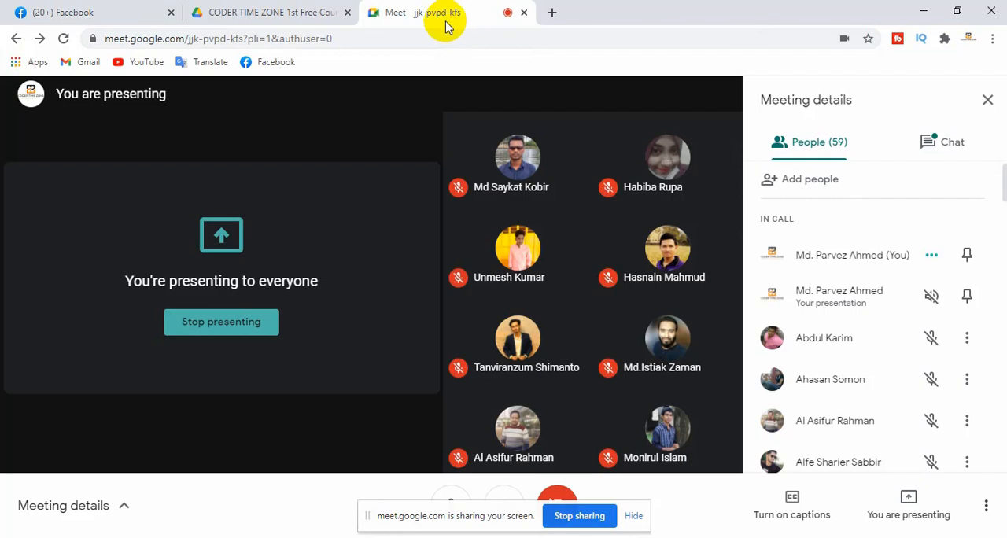
click(635, 516)
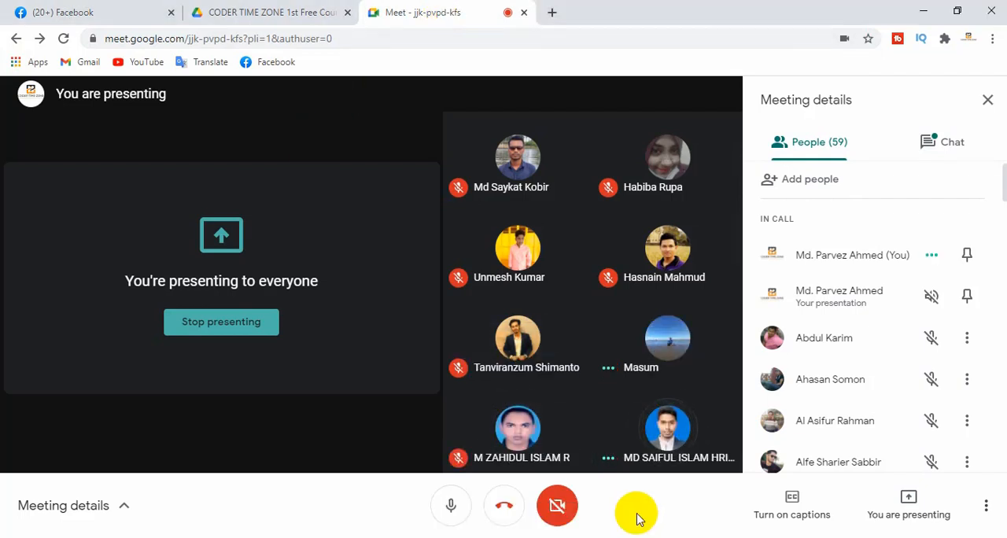
click(148, 11)
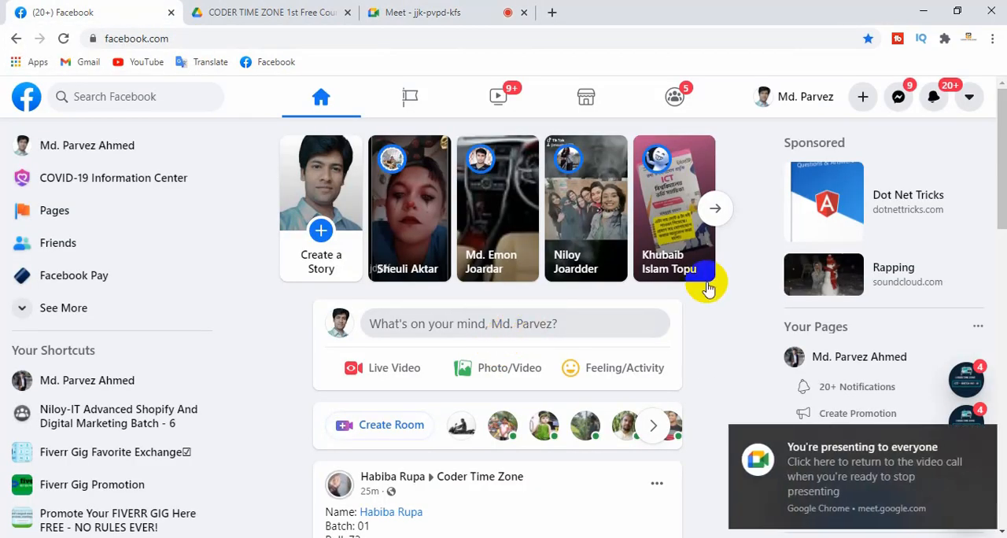
click(452, 11)
click(549, 13)
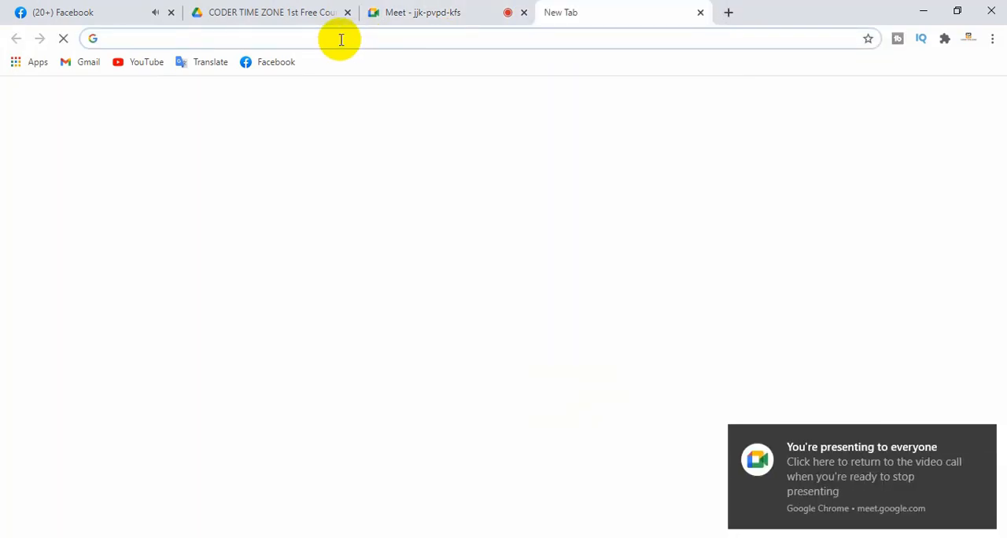
click(341, 39)
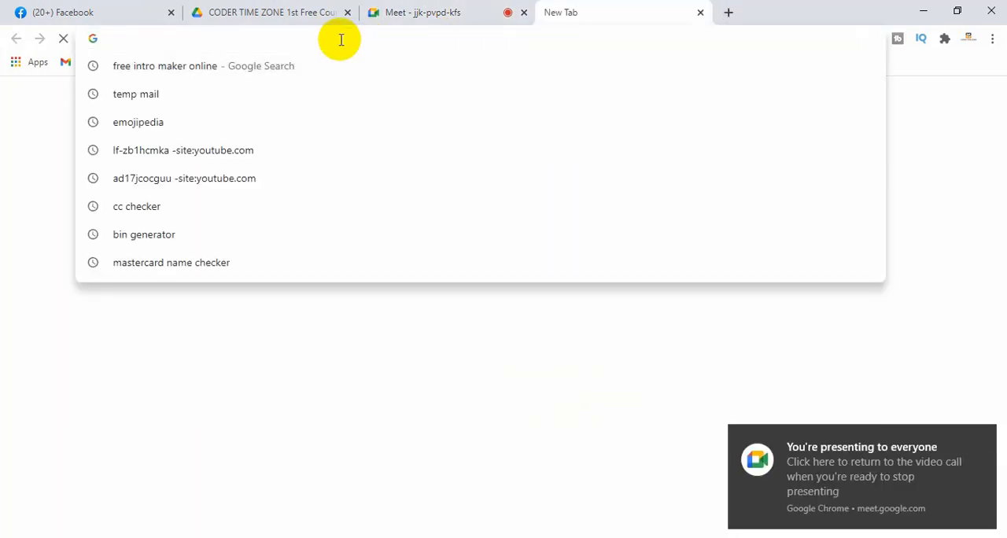
text(face)
key(Right)
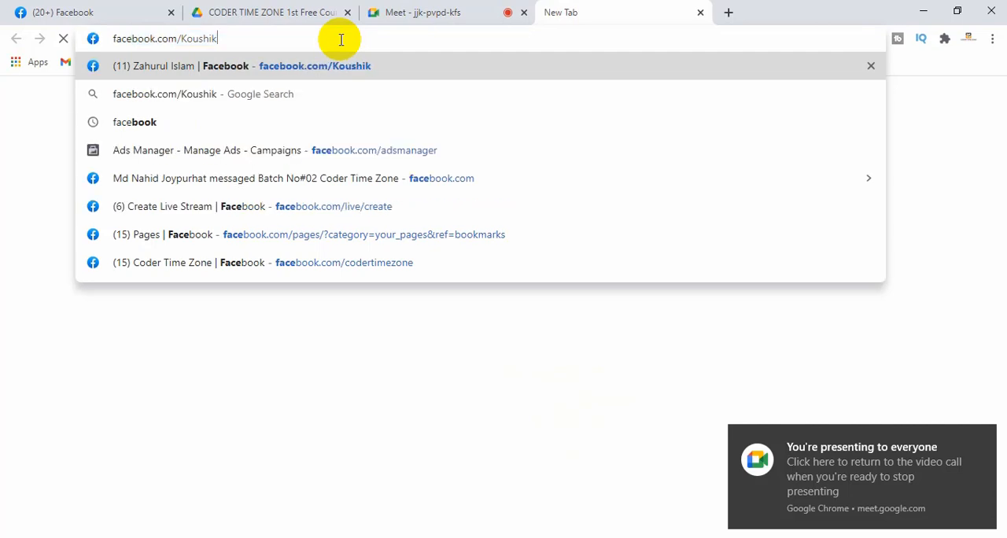
key(BackSpace)
key(BackSpace)
key(BackSpace)
key(BackSpace)
key(BackSpace)
key(BackSpace)
key(BackSpace)
key(BackSpace)
key(BackSpace)
key(BackSpace)
key(BackSpace)
key(BackSpace)
key(BackSpace)
key(BackSpace)
key(BackSpace)
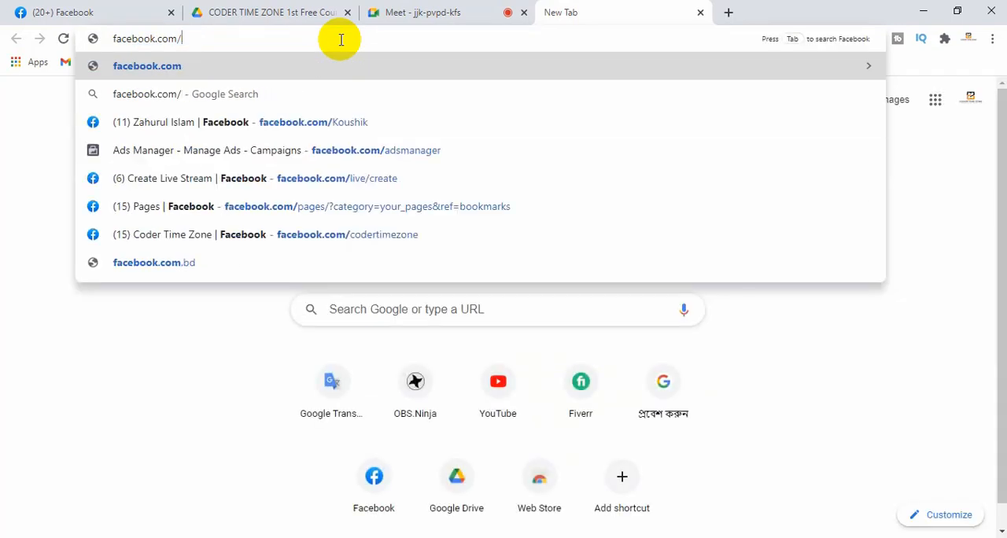
key(BackSpace)
key(BackSpace)
key(BackSpace)
key(BackSpace)
key(BackSpace)
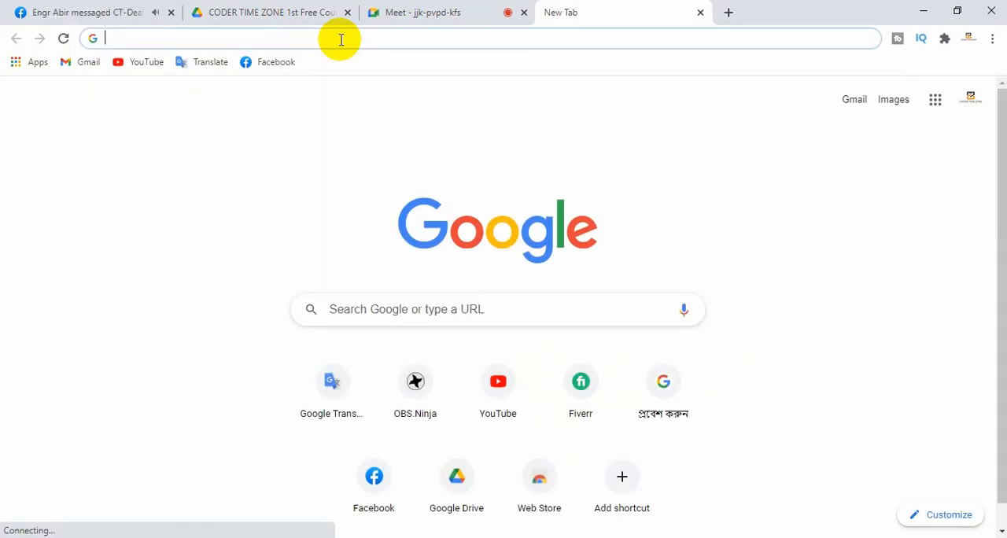
Load business.facebook.com in the new tab
text(bu)
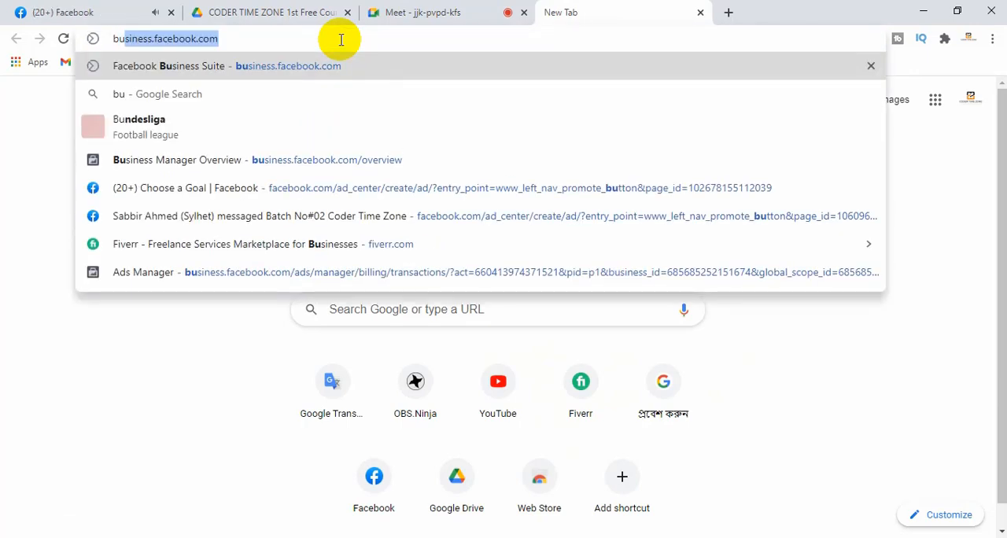
key(Right)
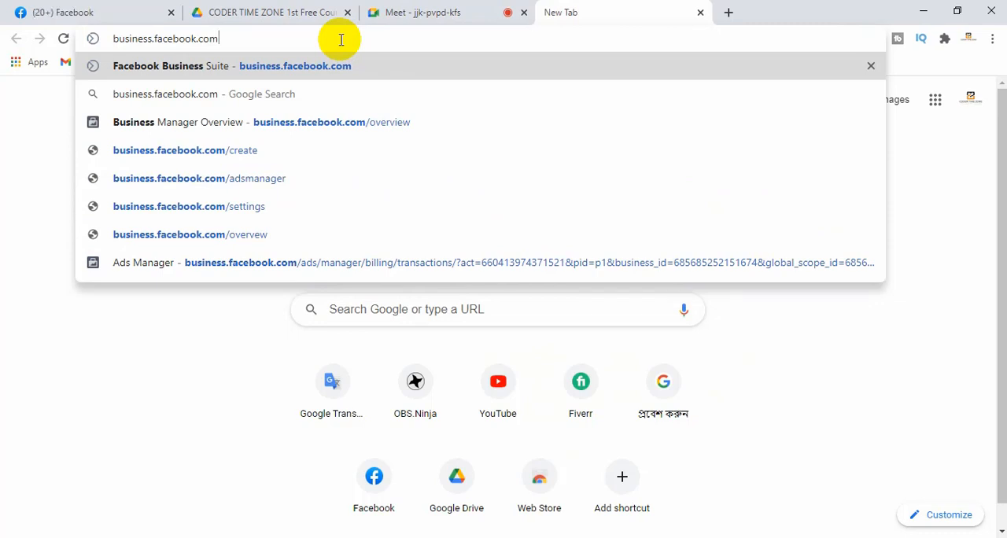
key(Return)
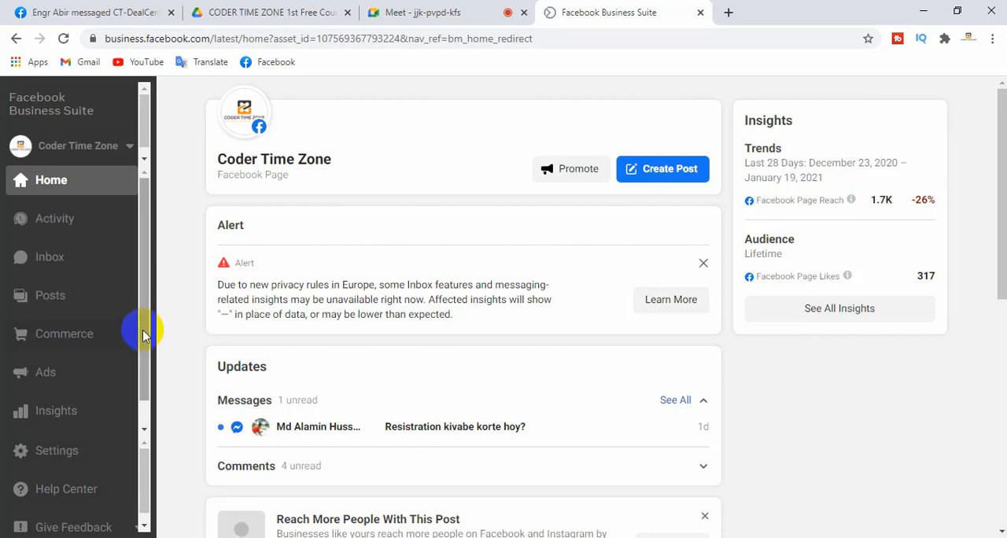
Open the Business Settings of the Coder Time Zone business from Facebook Business Suite
scroll(142, 336, down, 1)
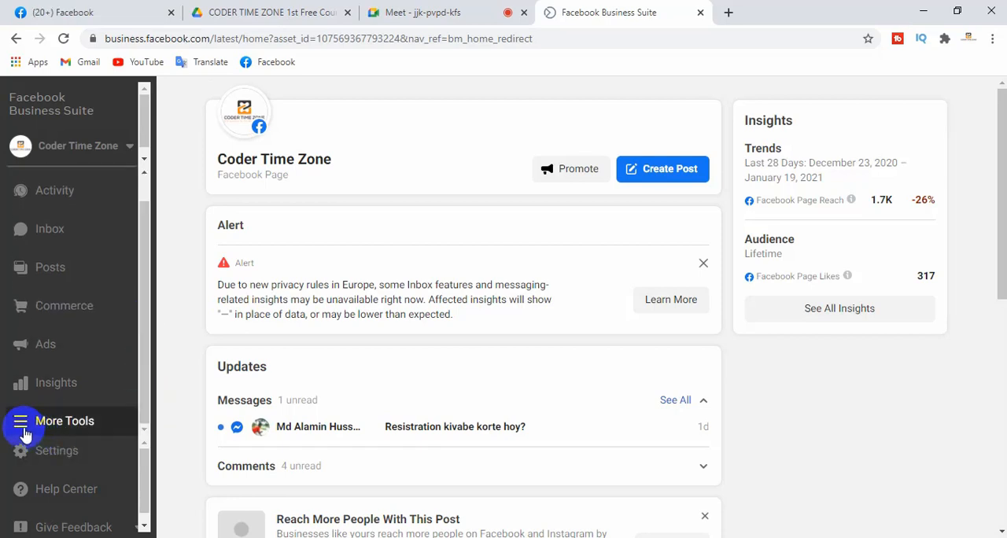
click(25, 426)
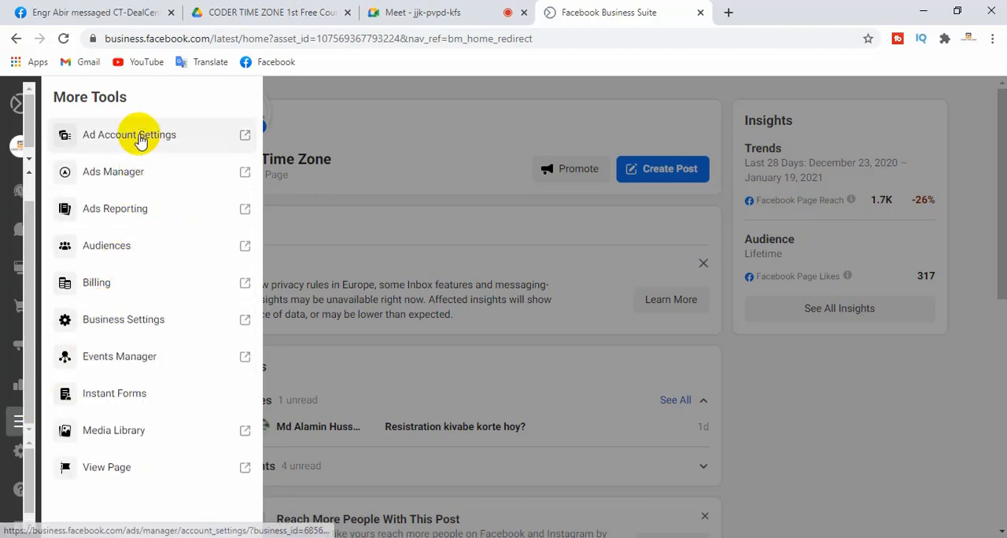
click(108, 326)
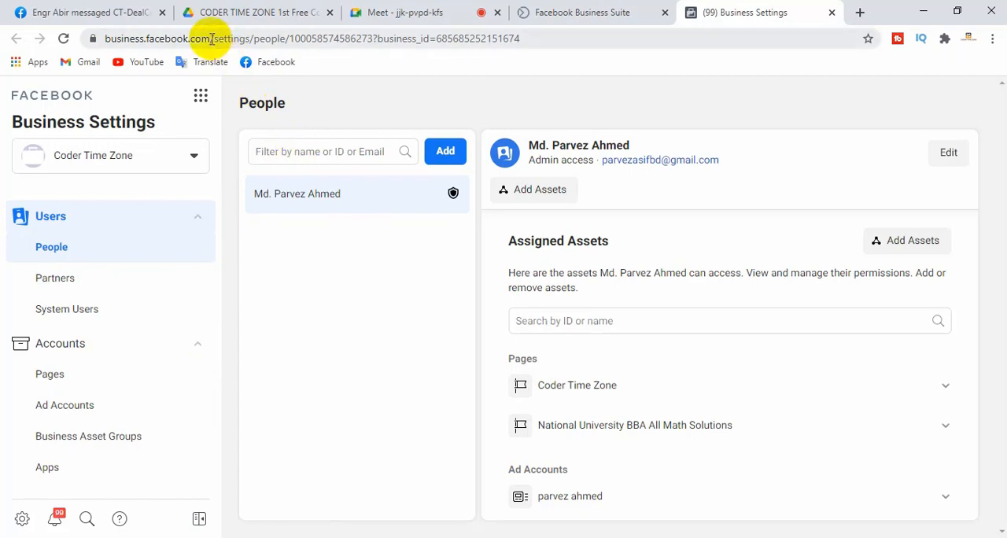
Replace the path after the domain in the Business Settings address with /overview and load business.facebook.com/overview
drag(211, 38, 703, 58)
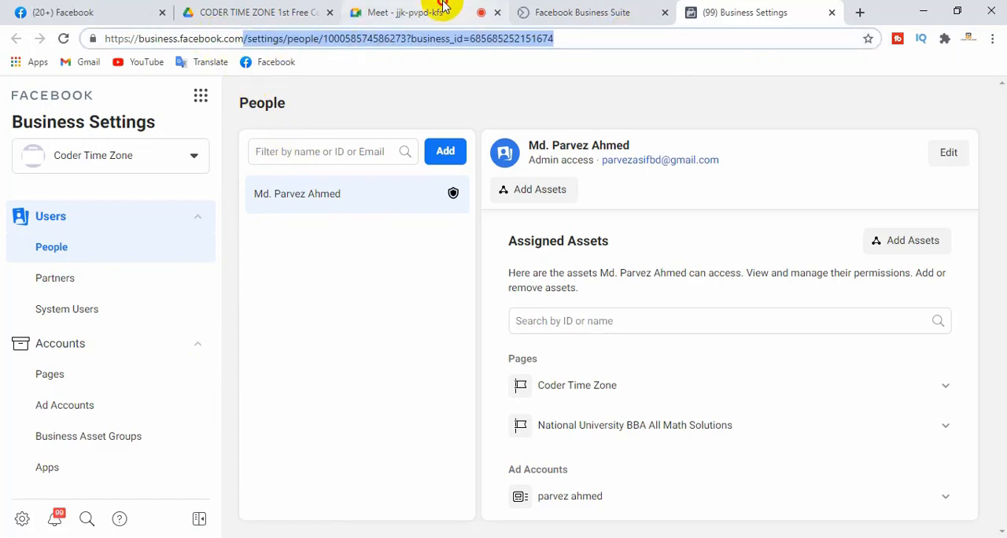
click(442, 6)
click(656, 168)
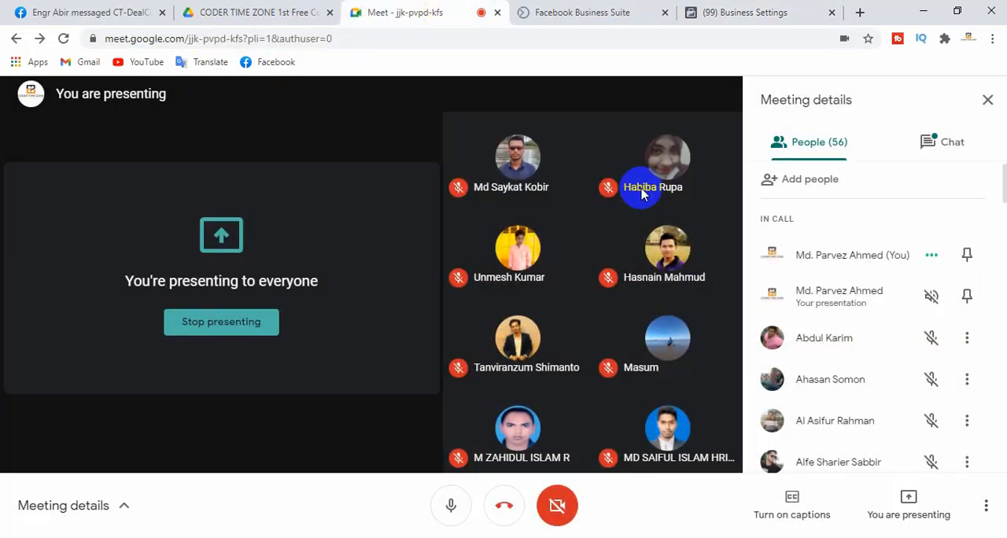
click(740, 12)
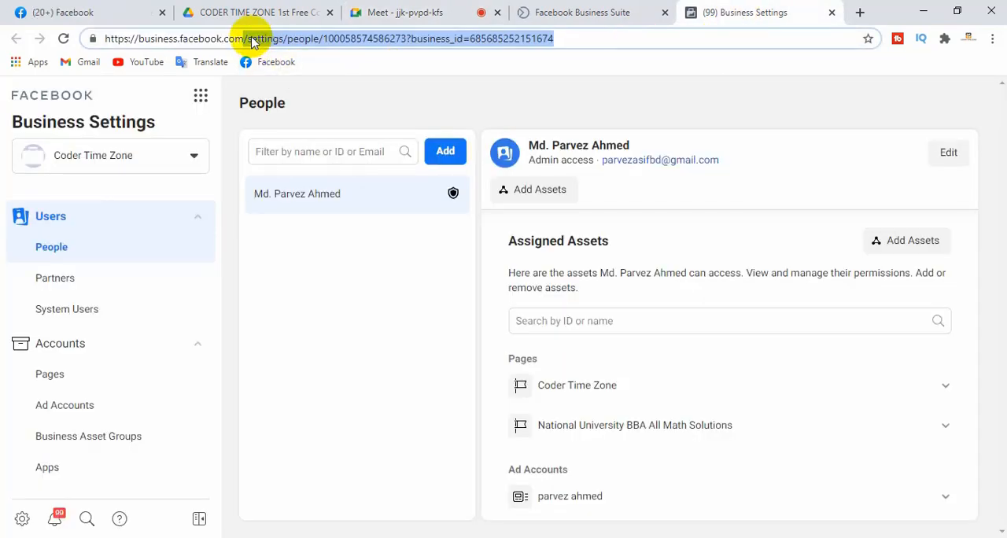
key(BackSpace)
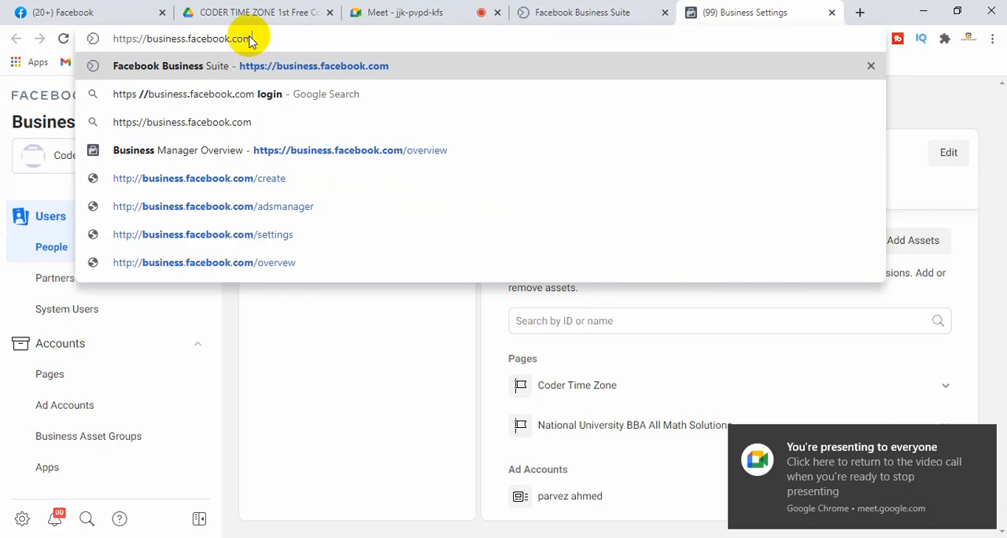
text(/)
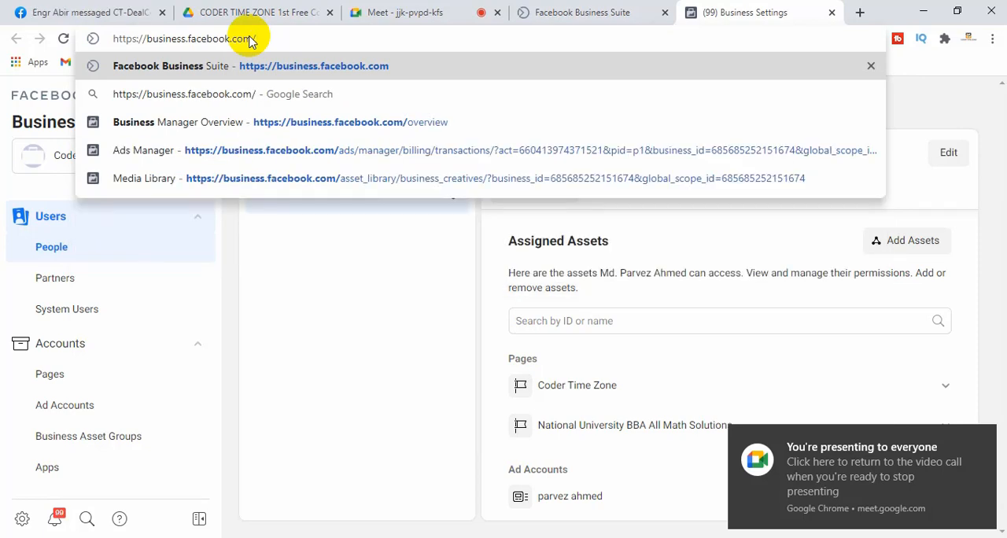
text(o)
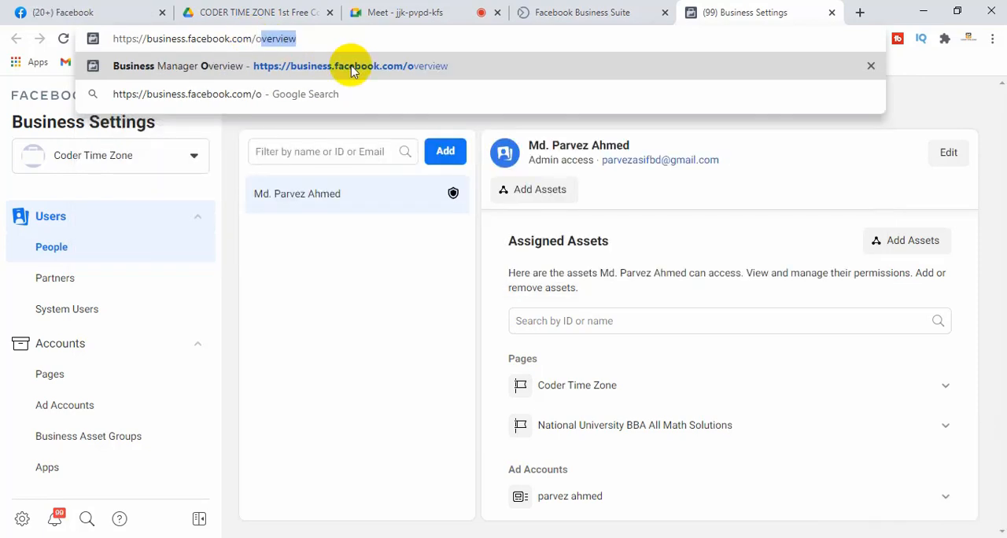
text(verview)
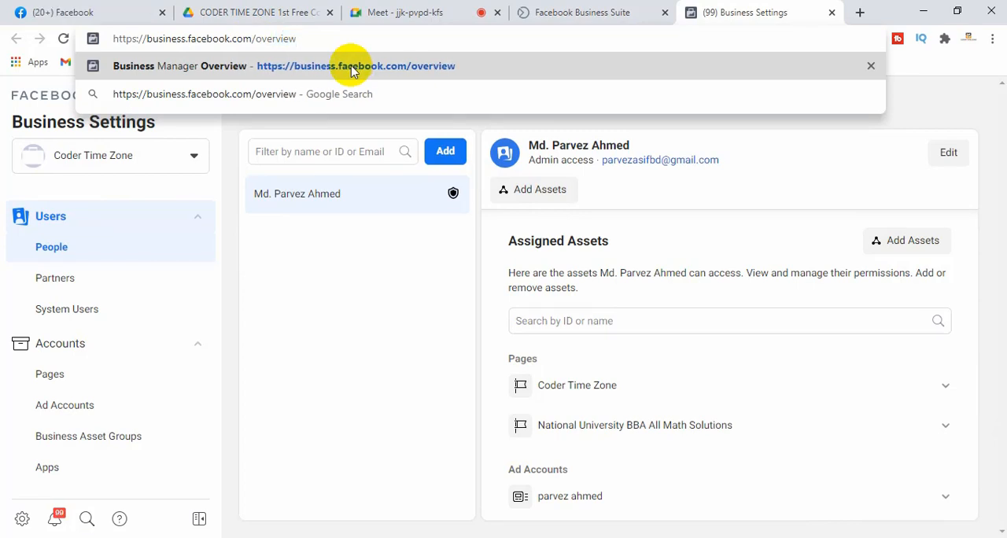
key(Return)
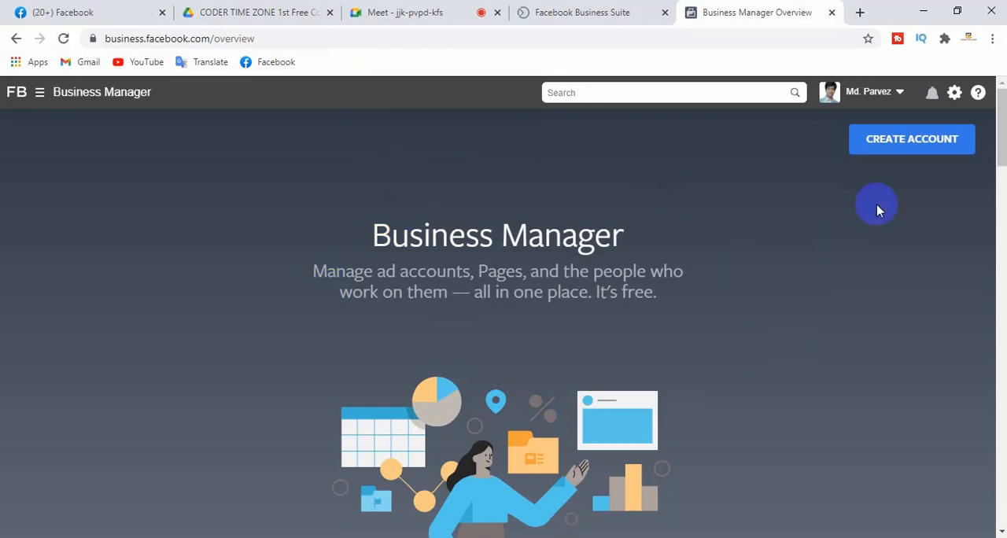
Try to start creating a Business Manager account and check which accounts are available to switch to
click(903, 148)
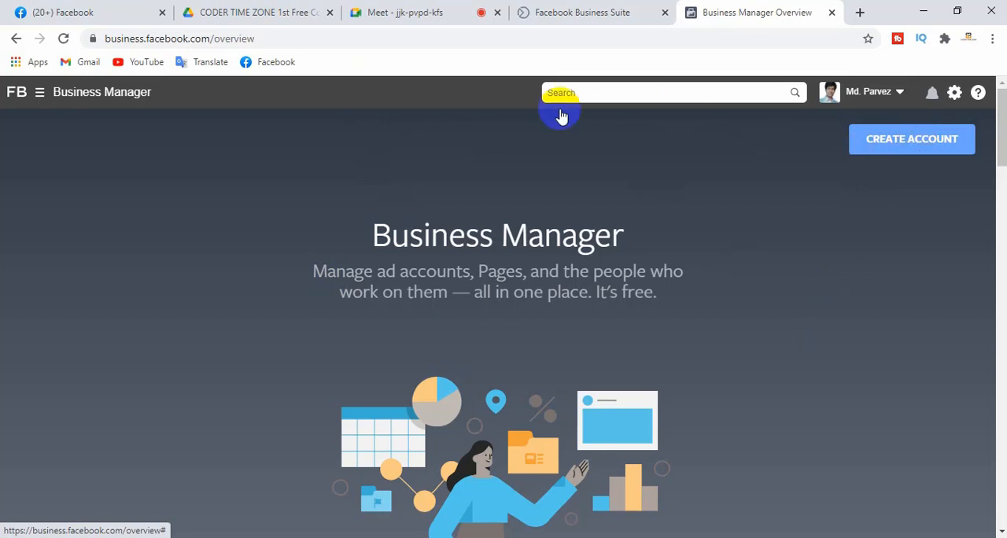
click(897, 94)
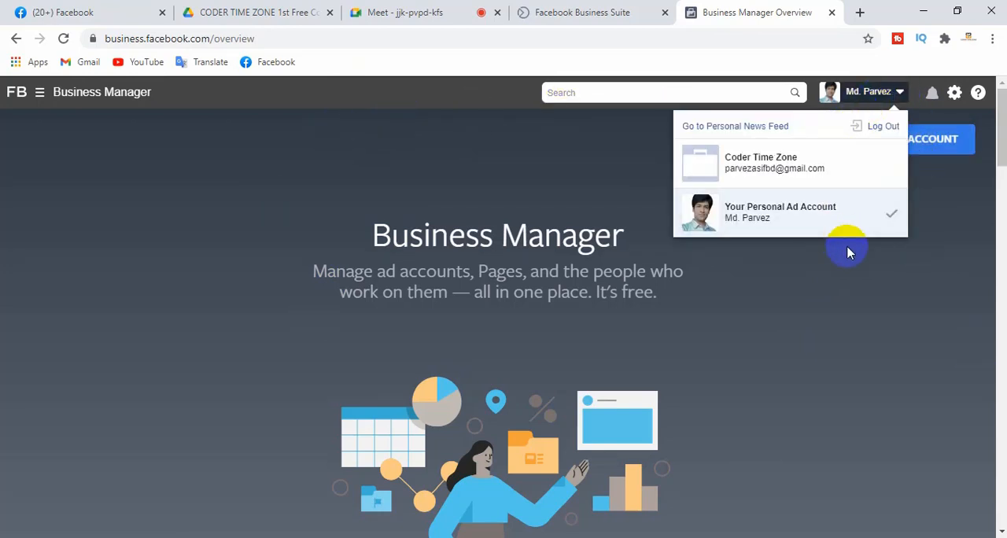
click(842, 300)
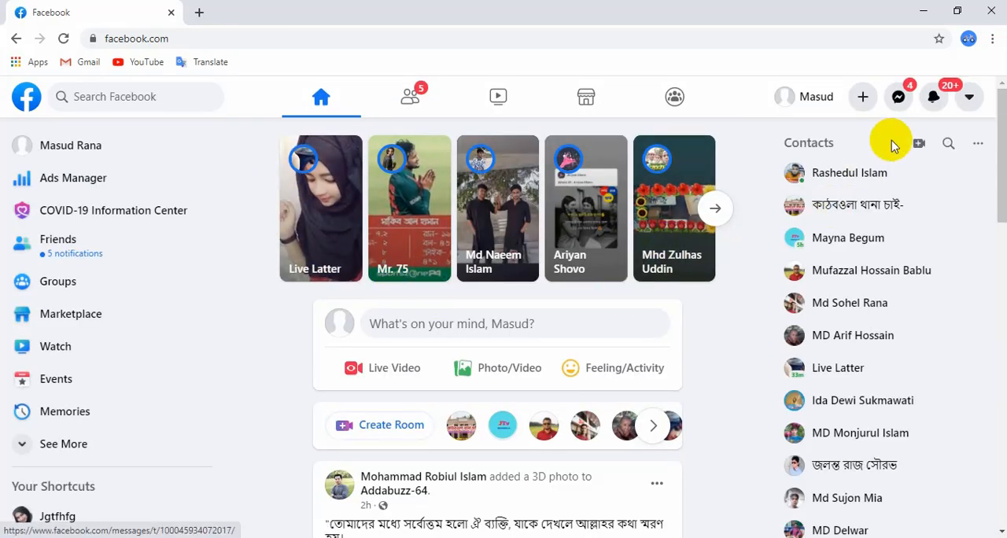
Open a new tab beside the Facebook feed and enter the address business.facebook.com/
click(199, 12)
click(214, 39)
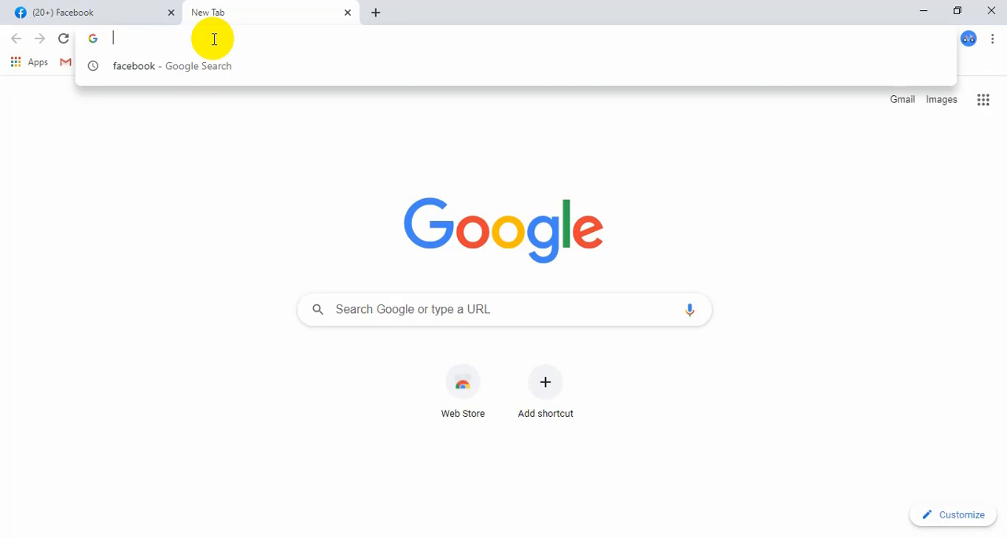
text(busi)
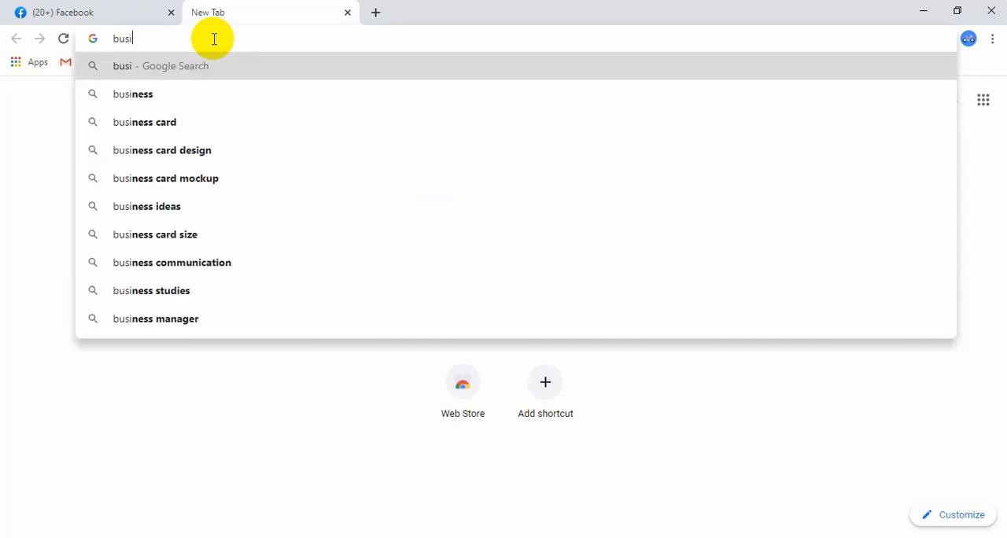
text(nes)
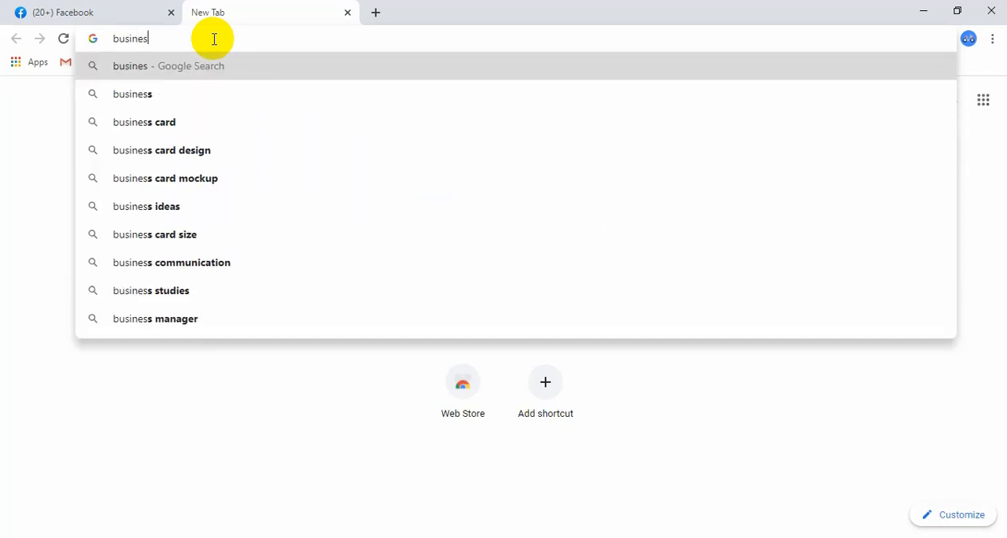
text(s.face)
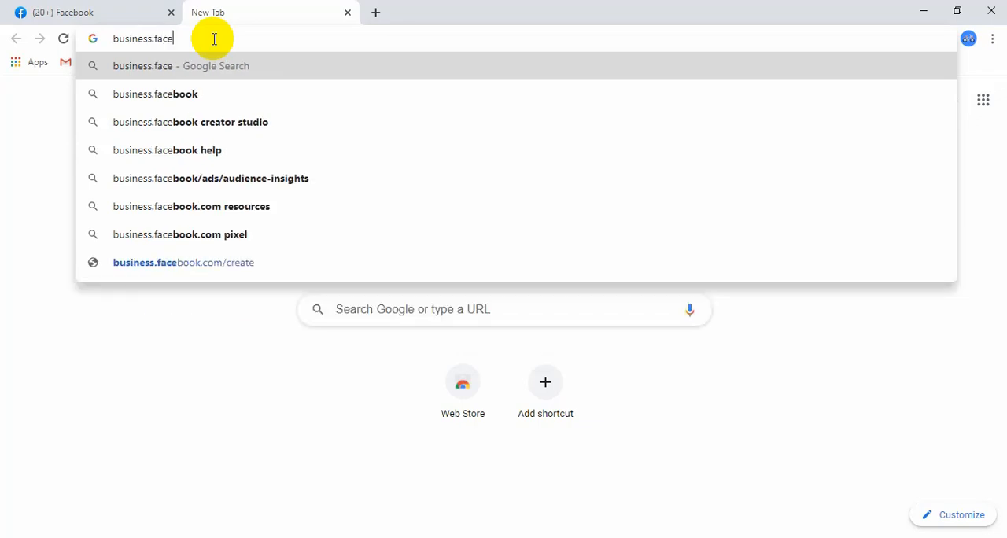
text(book.com/)
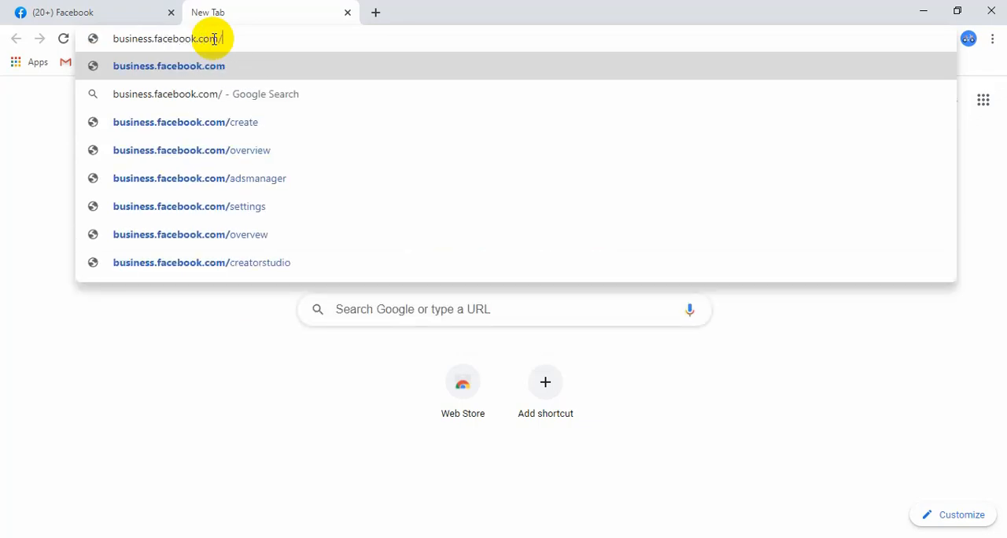
key(Down)
key(Down)
key(Down)
key(Down)
key(Down)
key(Down)
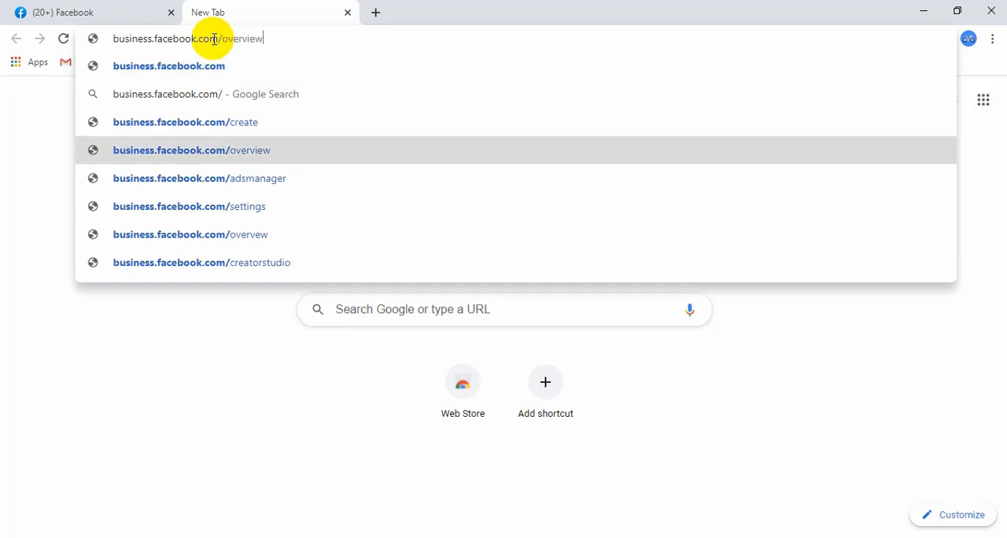
key(Up)
key(Up)
key(Up)
key(Up)
key(Up)
key(Up)
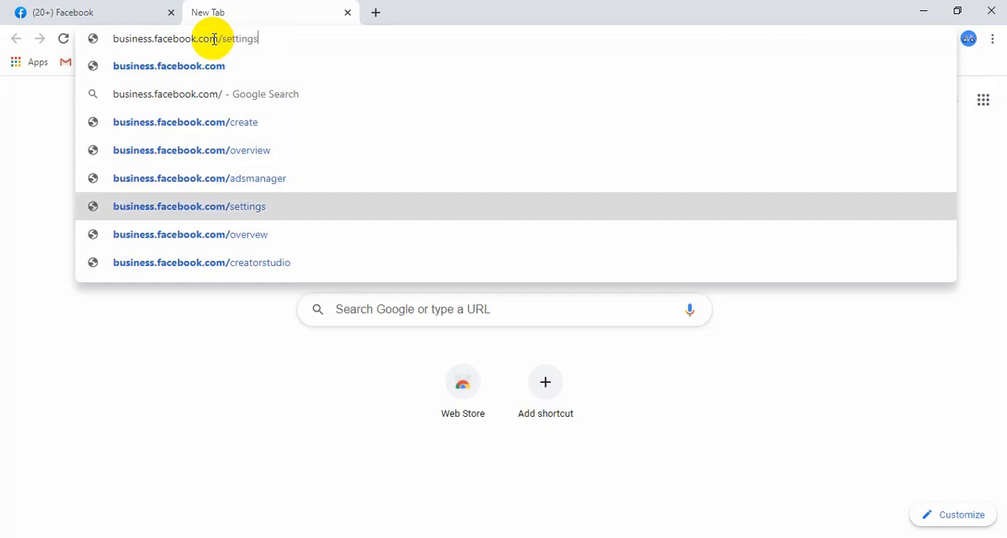
key(Up)
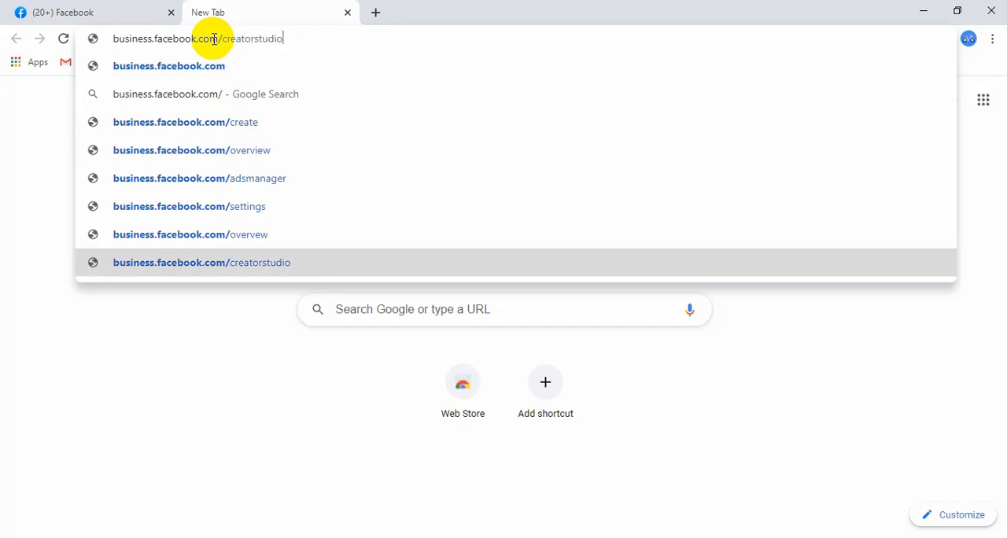
key(Down)
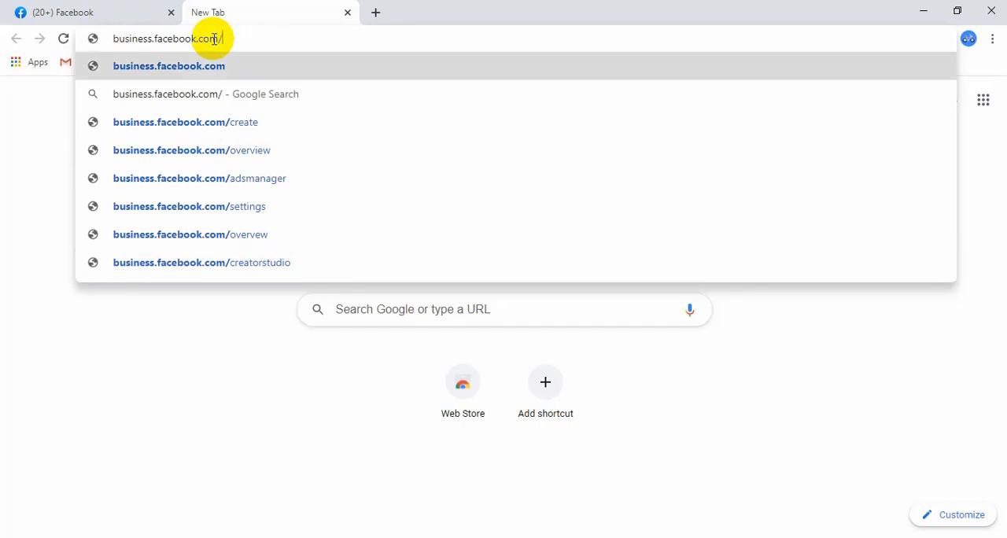
Complete the address as business.facebook.com/overview and load the Business Manager overview page
text(over)
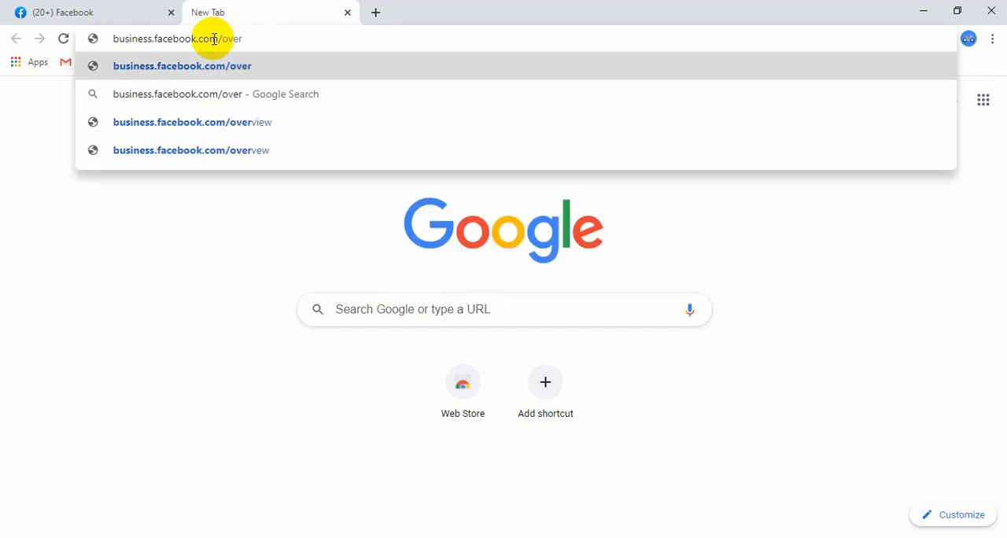
text(view)
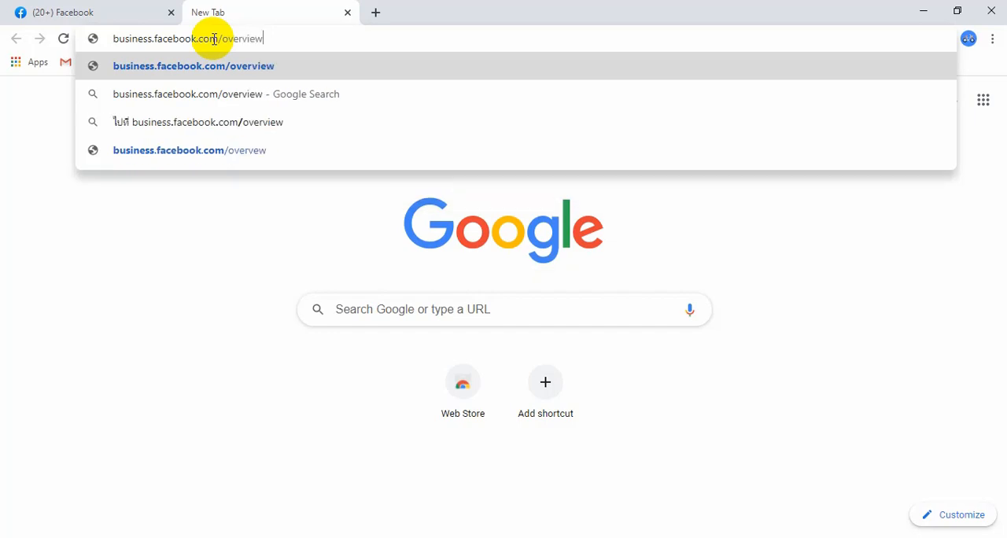
key(Return)
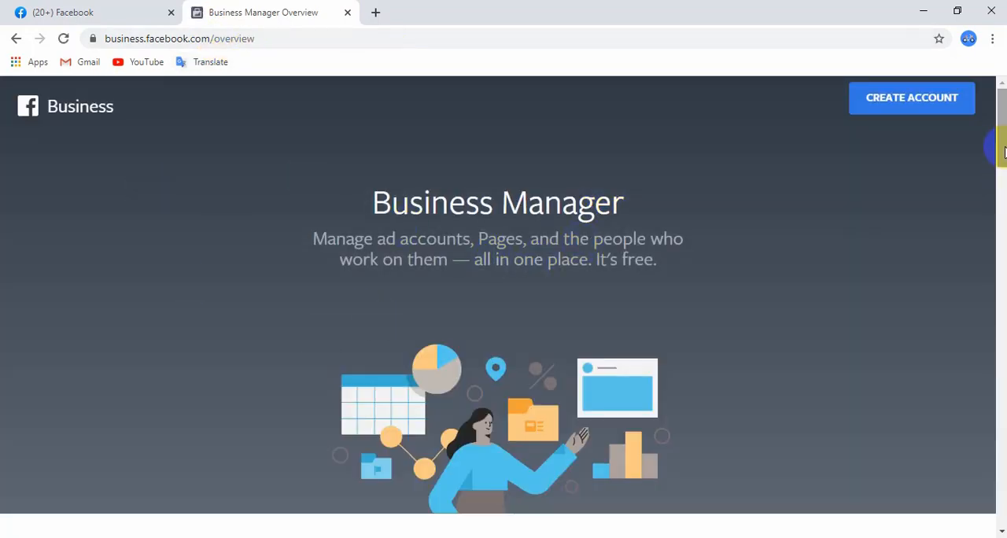
drag(1005, 153, 998, 99)
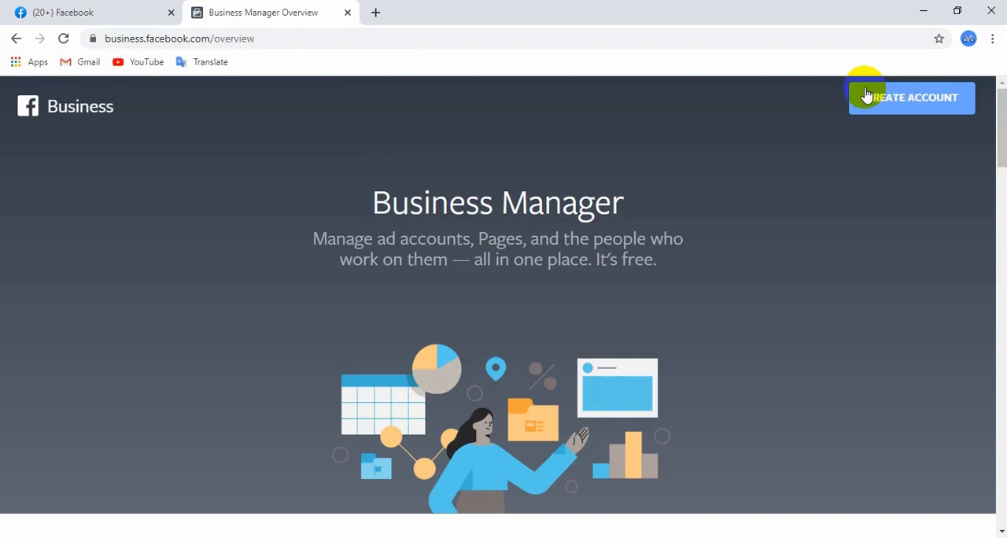
drag(1002, 171, 982, 166)
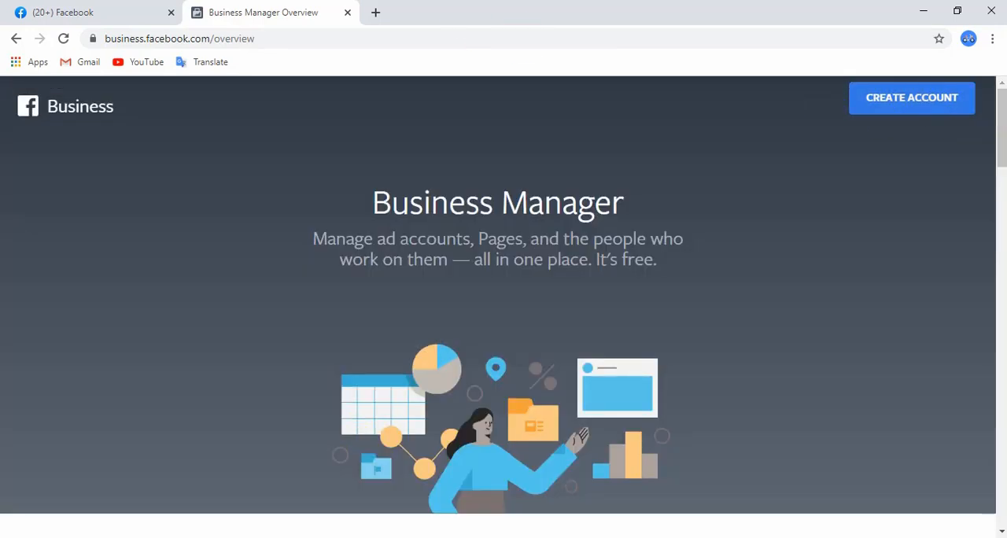
Switch to the Google Meet call, admit the waiting participant and return to the Business Manager overview in the other browser window
click(365, 537)
mouse_move(337, 537)
click(292, 479)
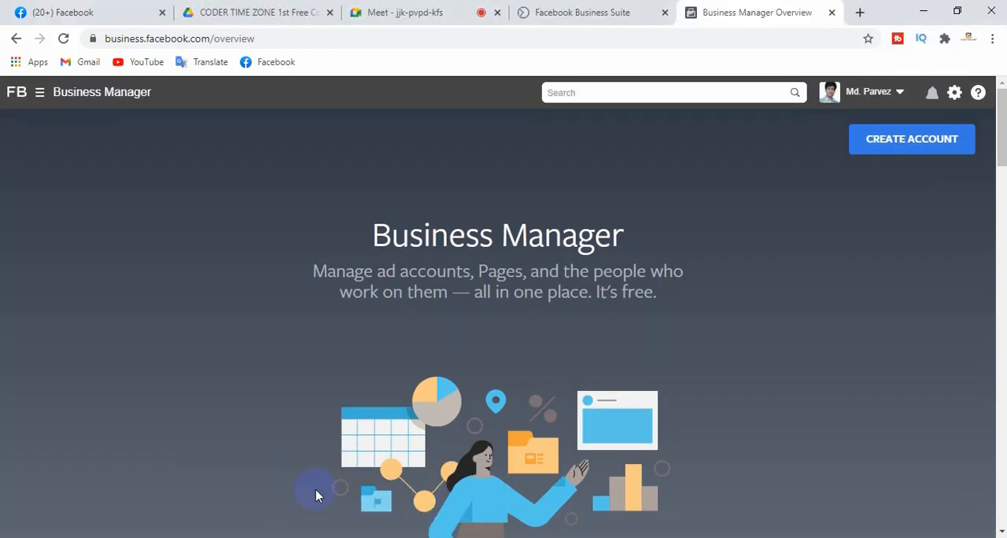
click(454, 11)
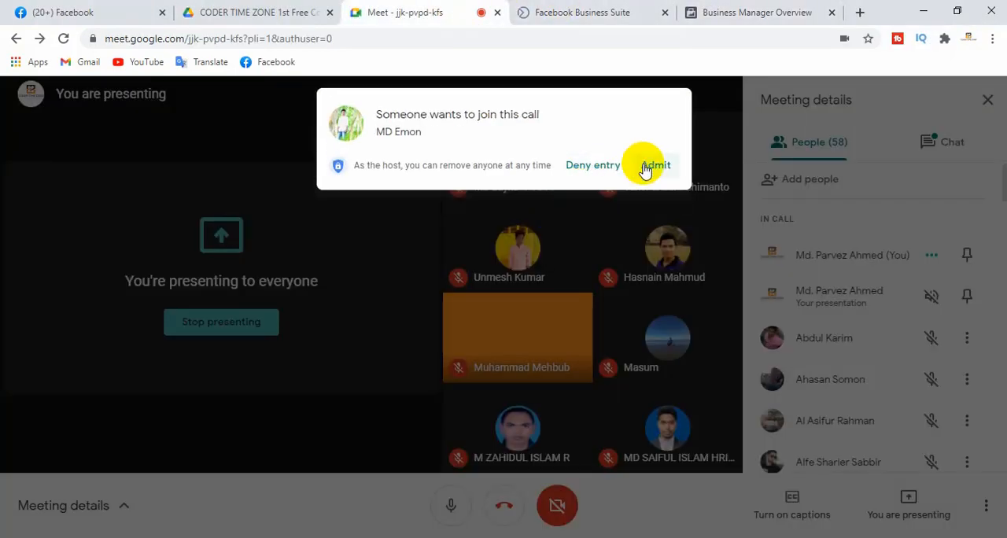
click(645, 168)
key(alt+Tab)
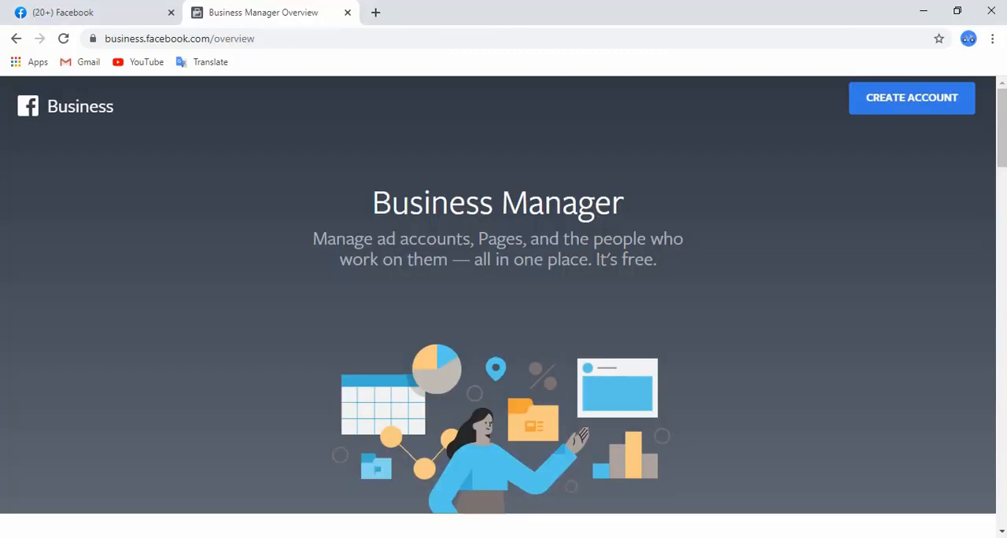
Start creating a Business Manager account and enter Masud IT as the business and account name
click(900, 104)
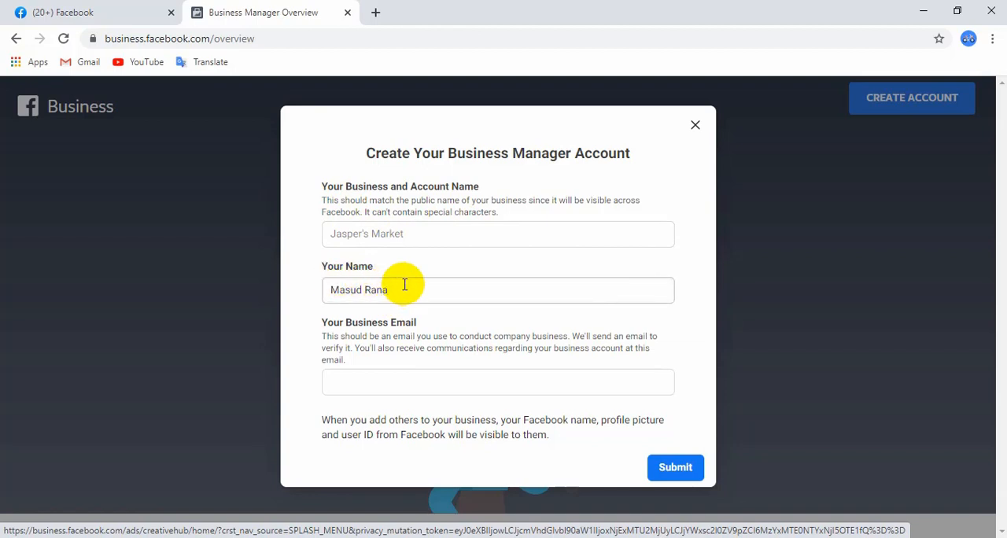
drag(394, 289, 314, 289)
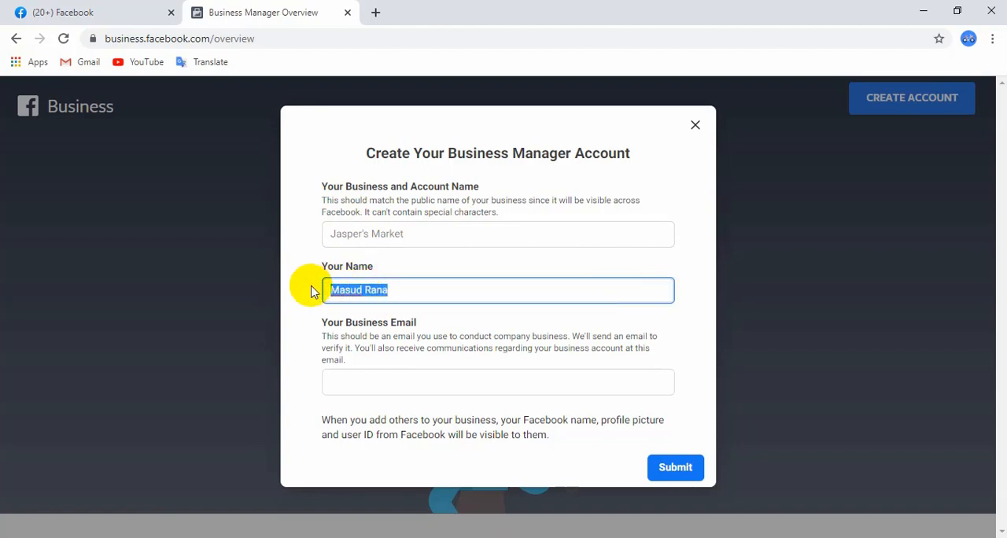
click(399, 267)
click(389, 233)
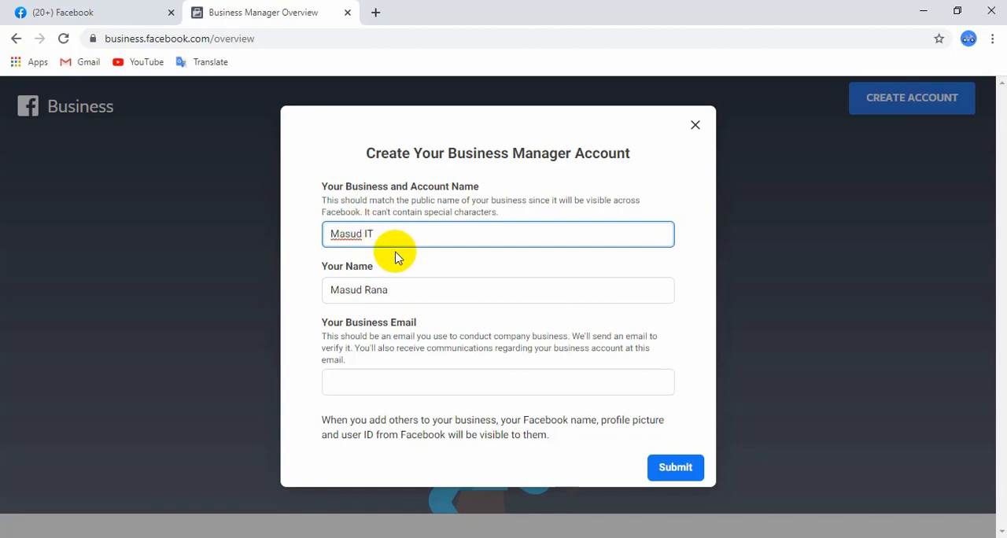
drag(412, 288, 337, 292)
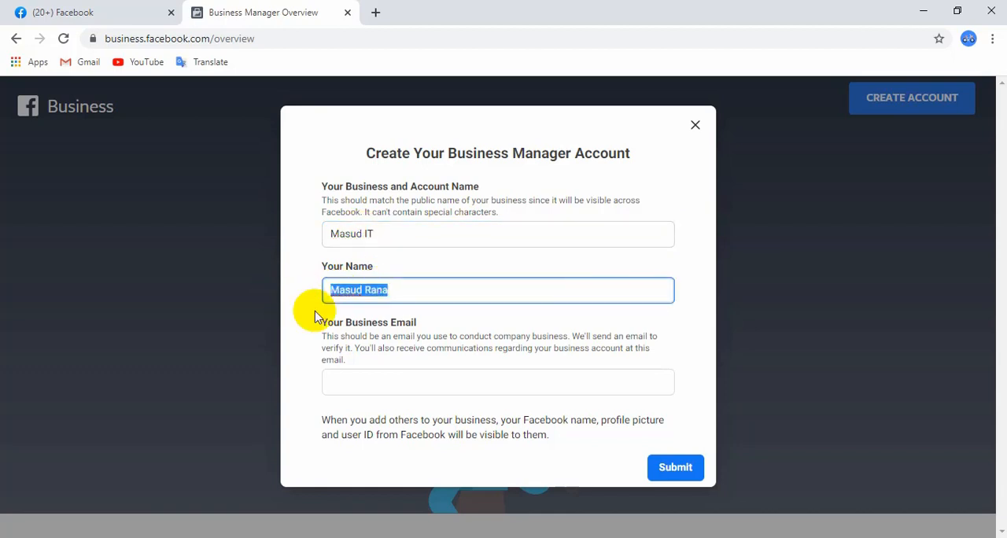
Fill in the business email address in the account creation form
click(366, 379)
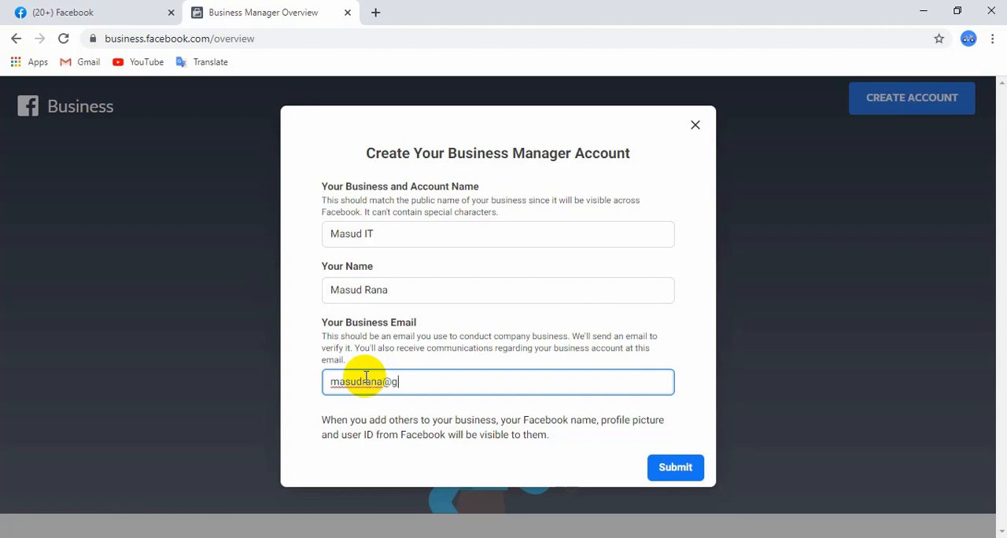
text(om)
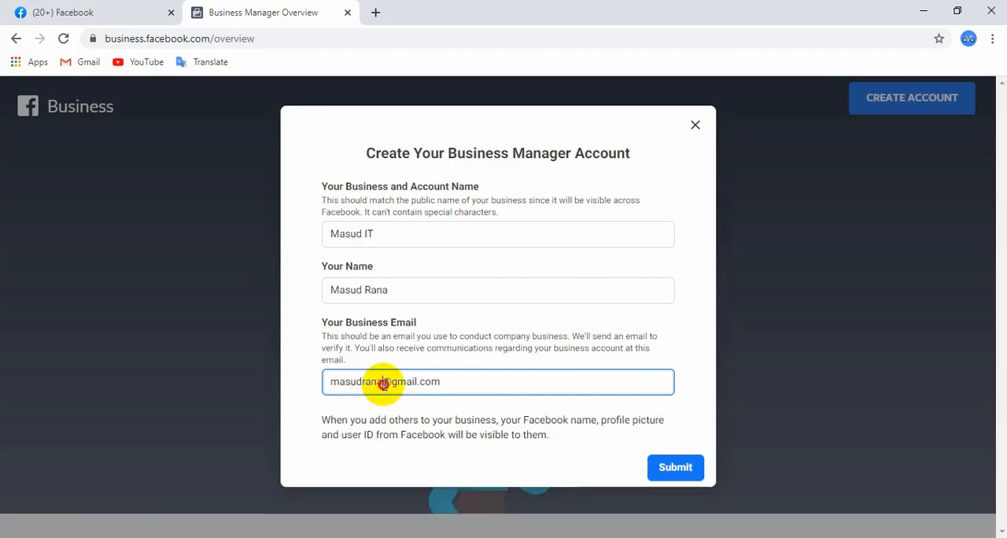
drag(383, 384, 327, 383)
click(351, 383)
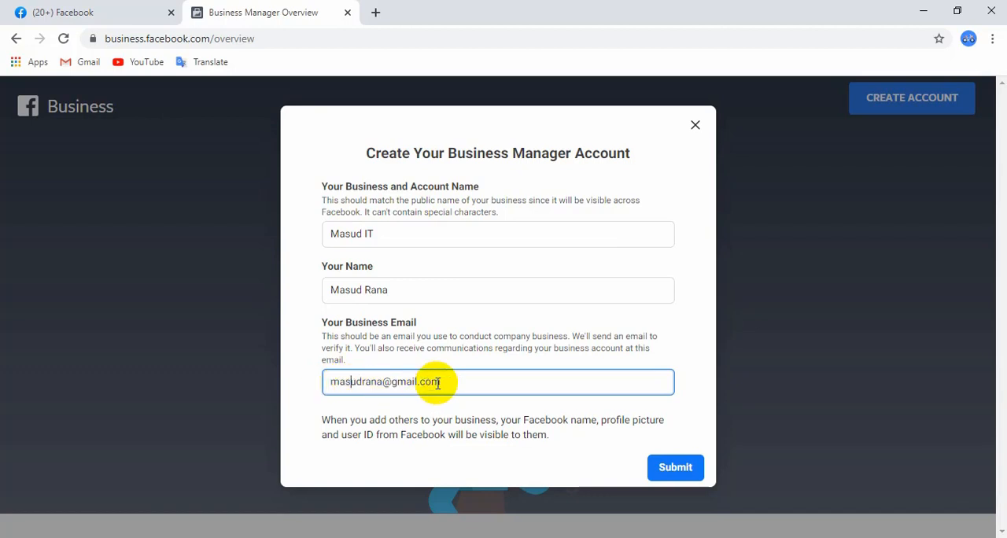
drag(442, 383, 336, 383)
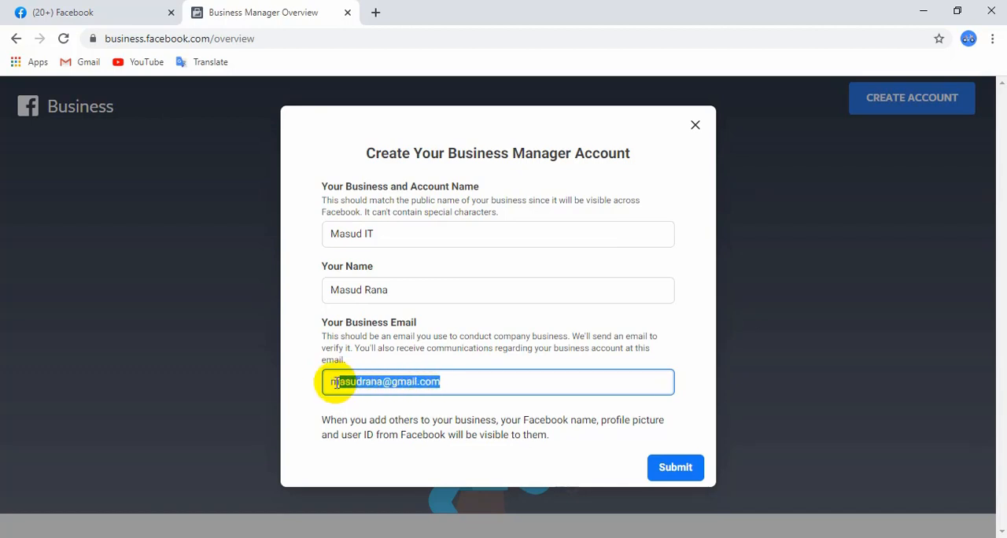
drag(450, 383, 329, 383)
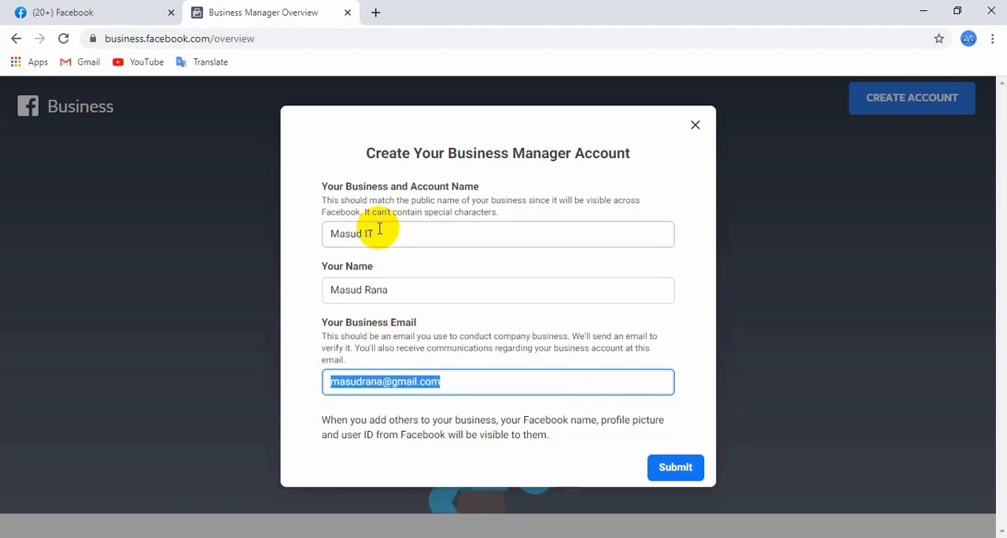
click(457, 349)
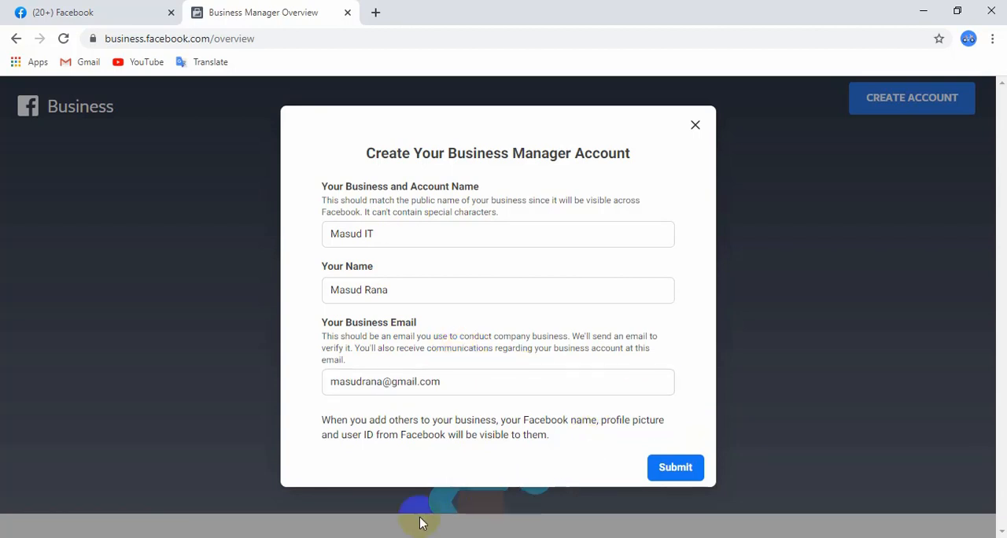
Admit another waiting participant to the Google Meet call and return to the account creation form
click(344, 537)
click(329, 466)
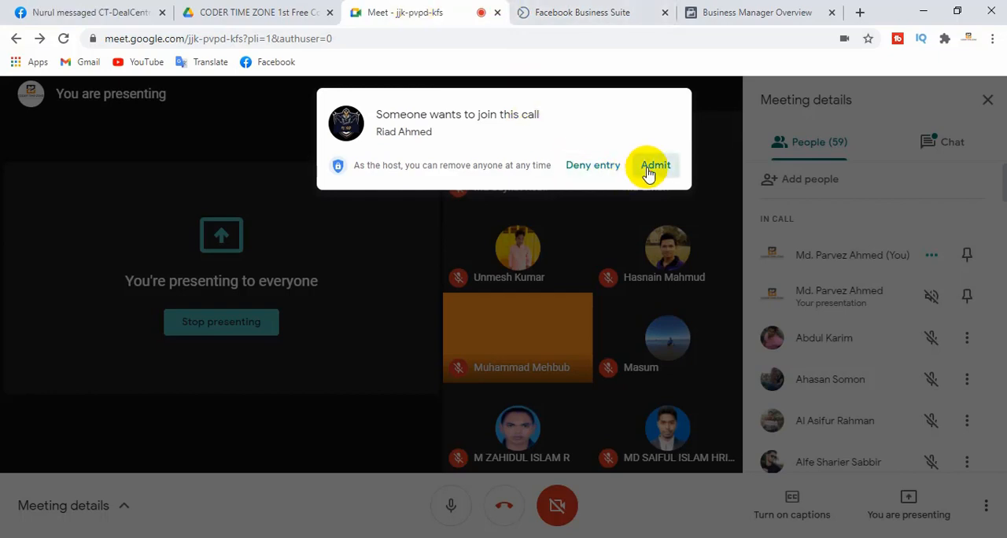
click(651, 167)
click(423, 537)
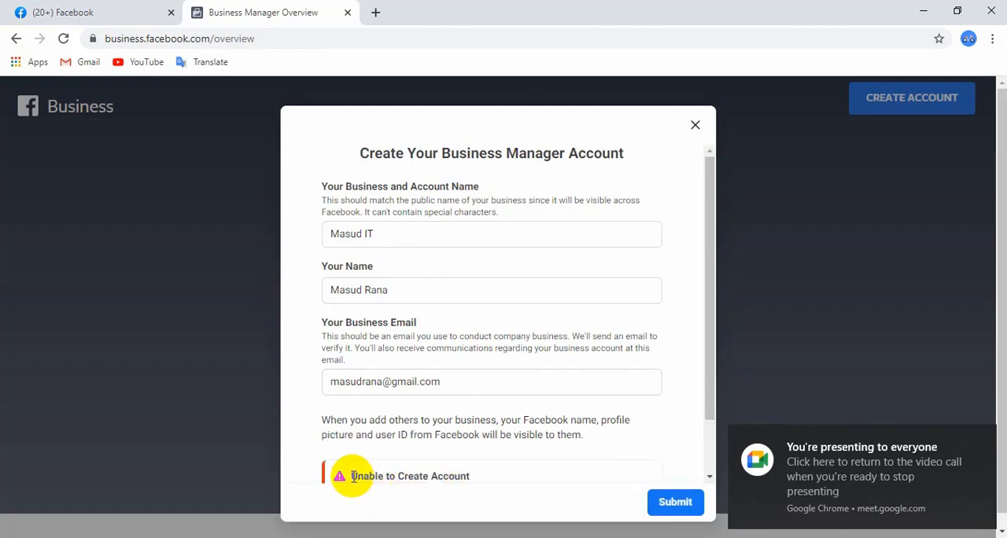
Examine the error notice below the account form, including its advice on choosing a business name
drag(354, 476, 449, 464)
click(477, 450)
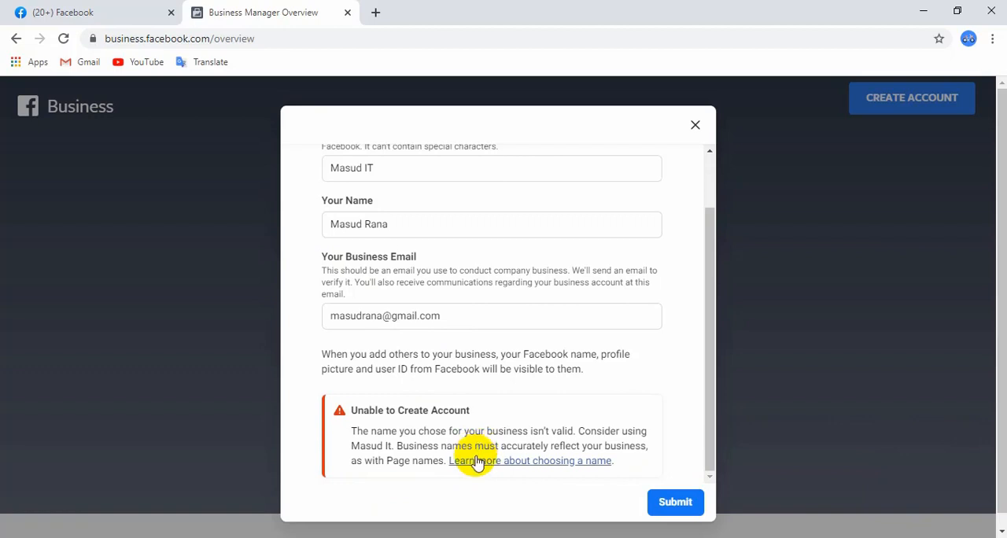
drag(376, 431, 641, 445)
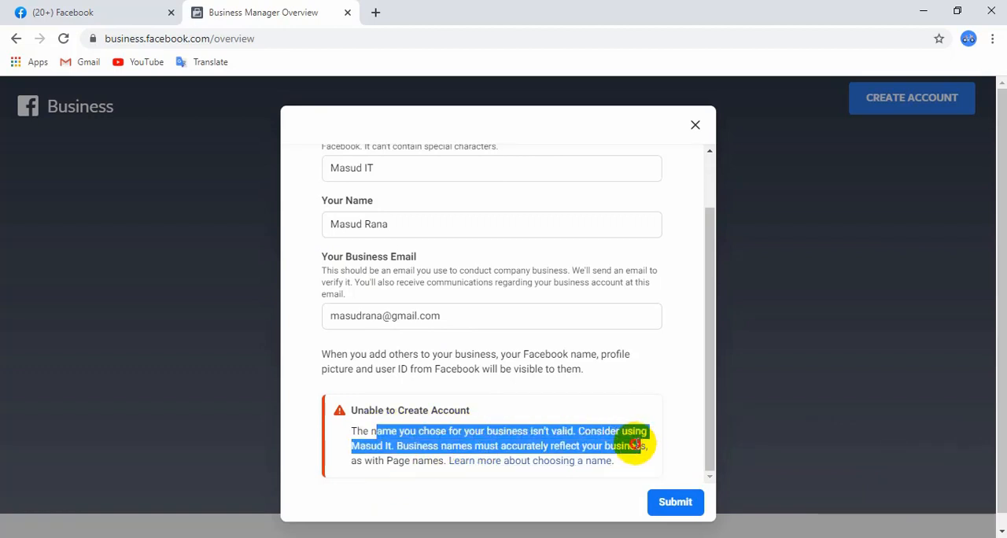
click(636, 445)
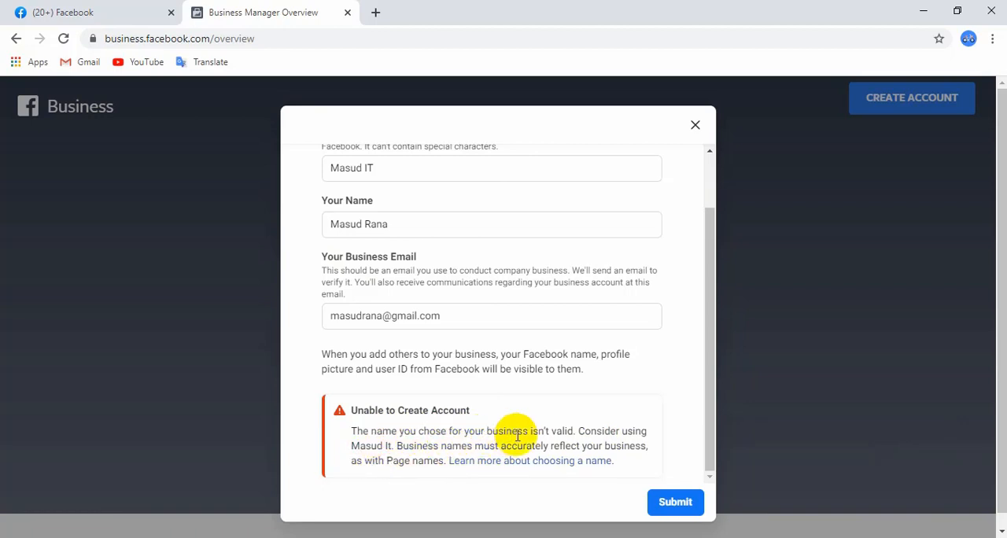
drag(578, 431, 434, 445)
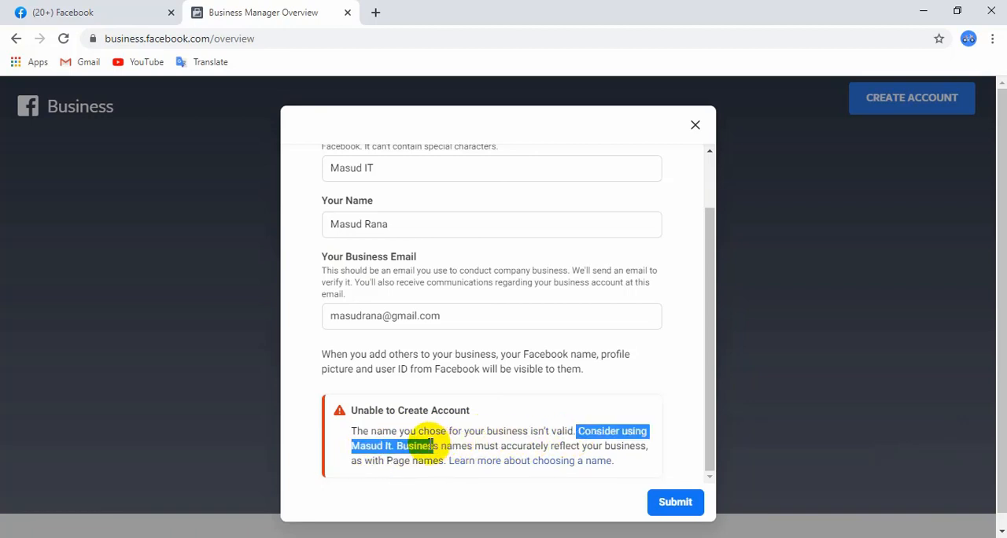
click(432, 442)
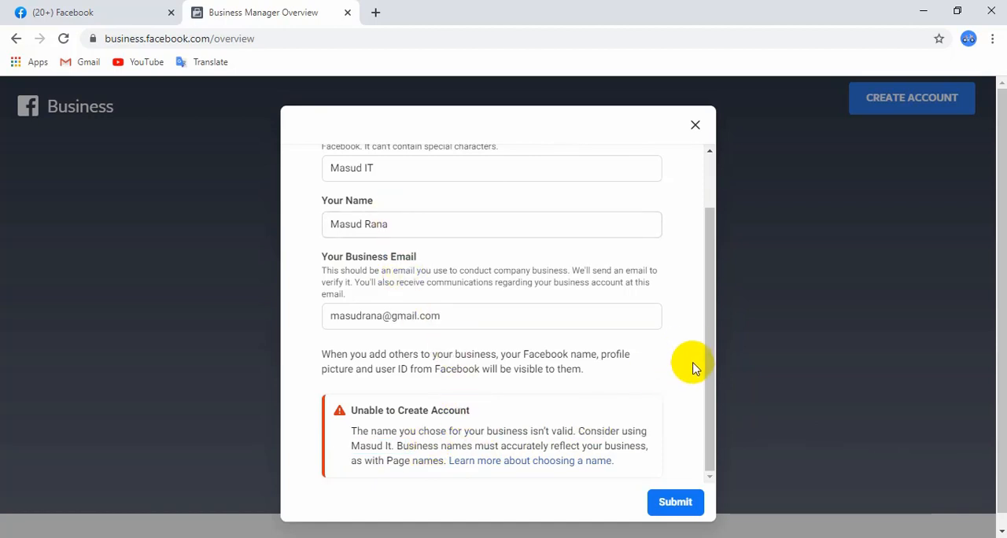
Change the business and account name to Masud it, resubmit the form and check the notice below it
drag(708, 360, 707, 311)
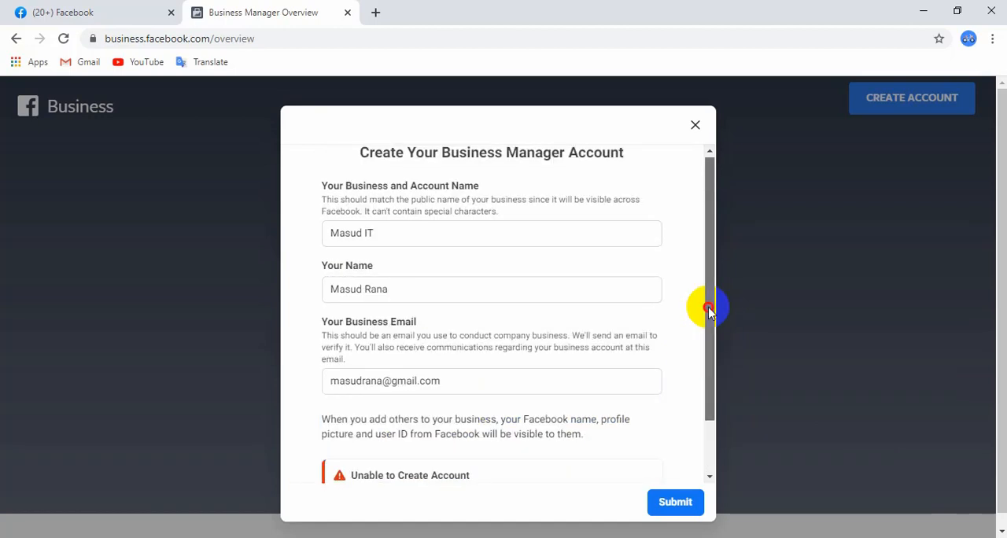
click(370, 234)
double_click(366, 234)
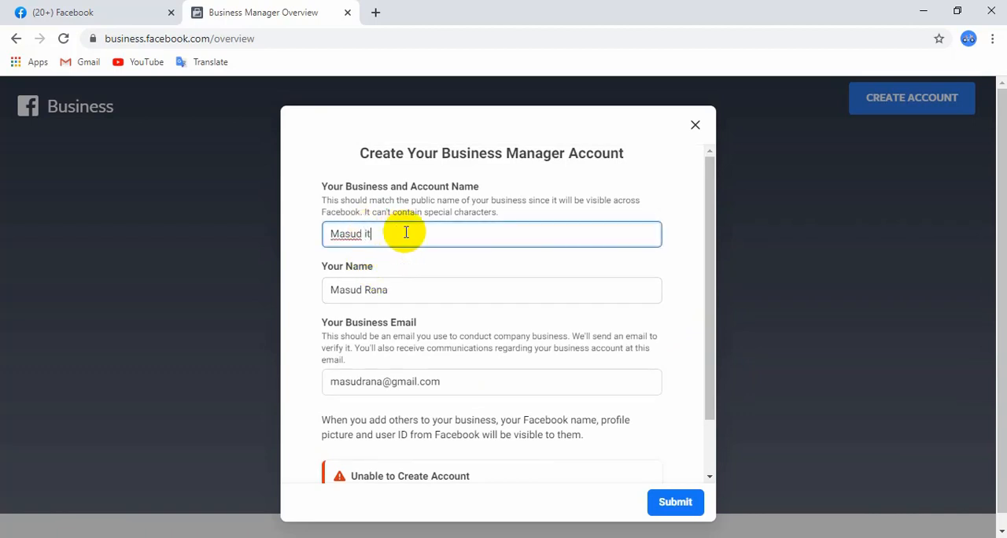
drag(711, 274, 708, 398)
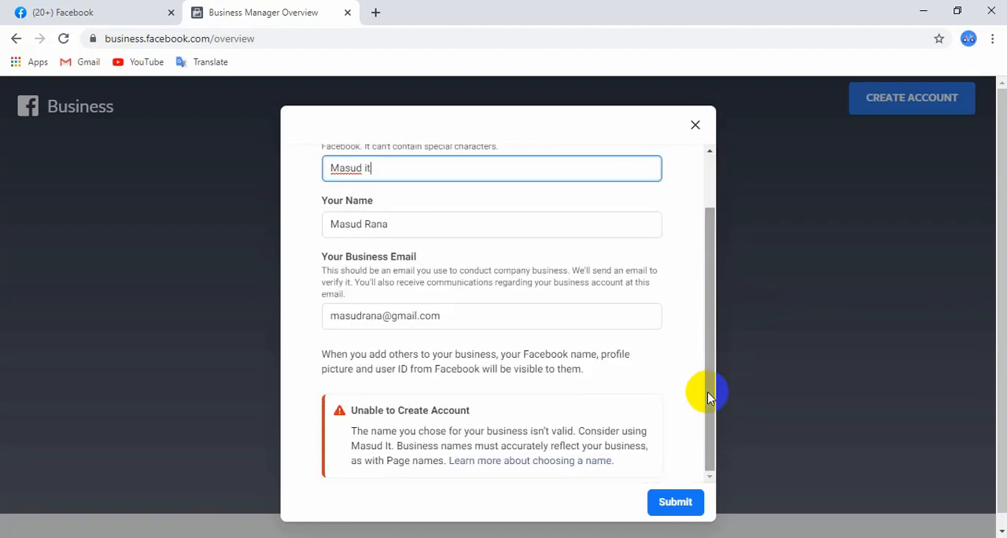
click(675, 502)
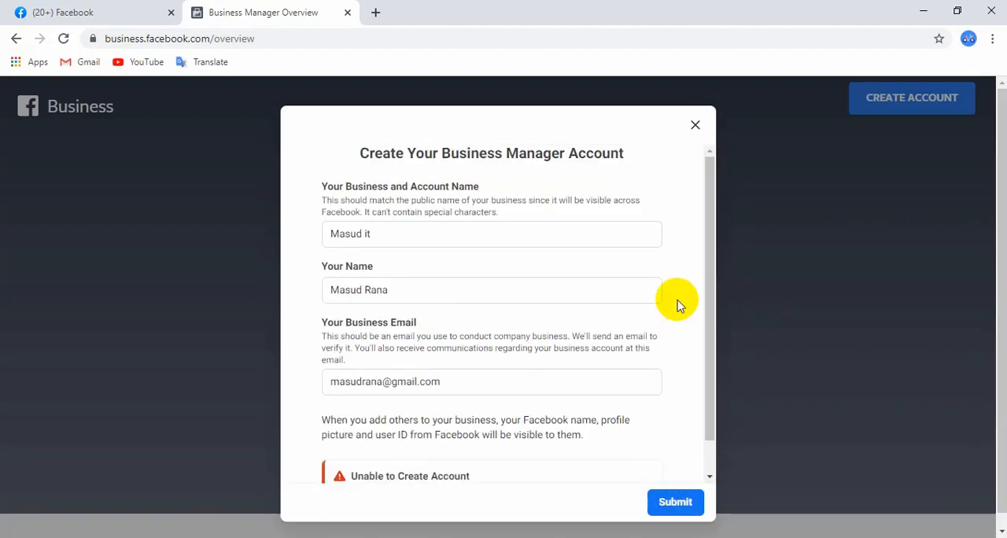
scroll(710, 260, down, 2)
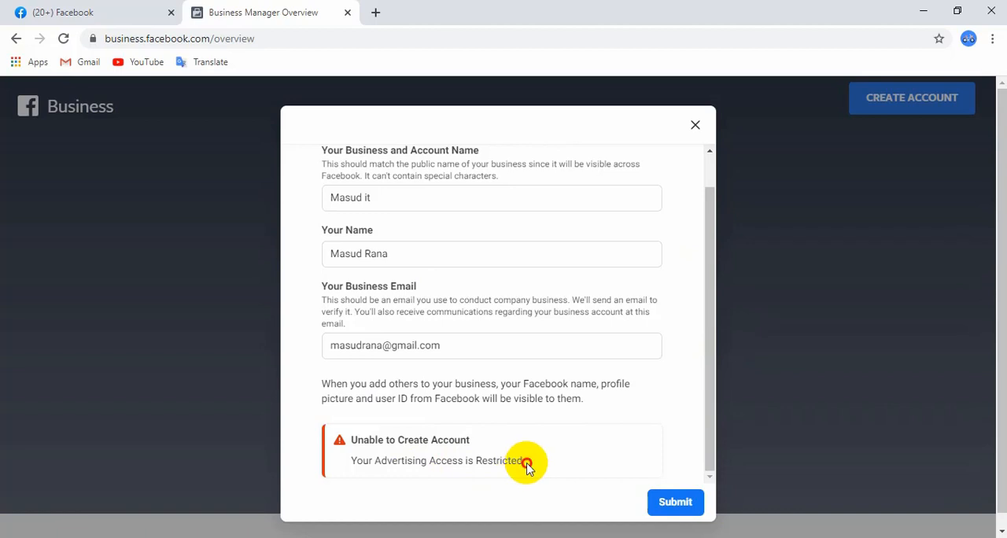
drag(526, 460, 352, 465)
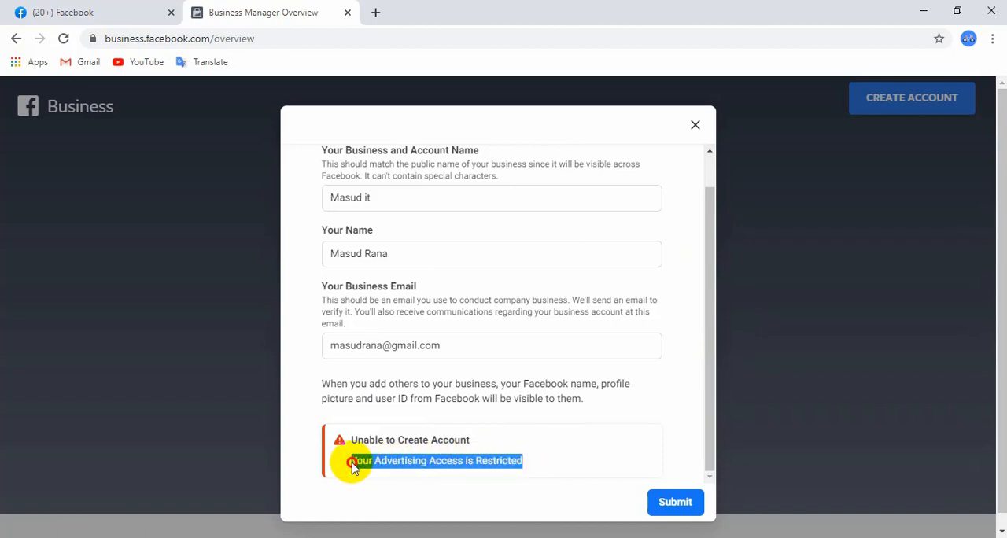
Examine the restricted advertising access notice below the account creation form
click(352, 463)
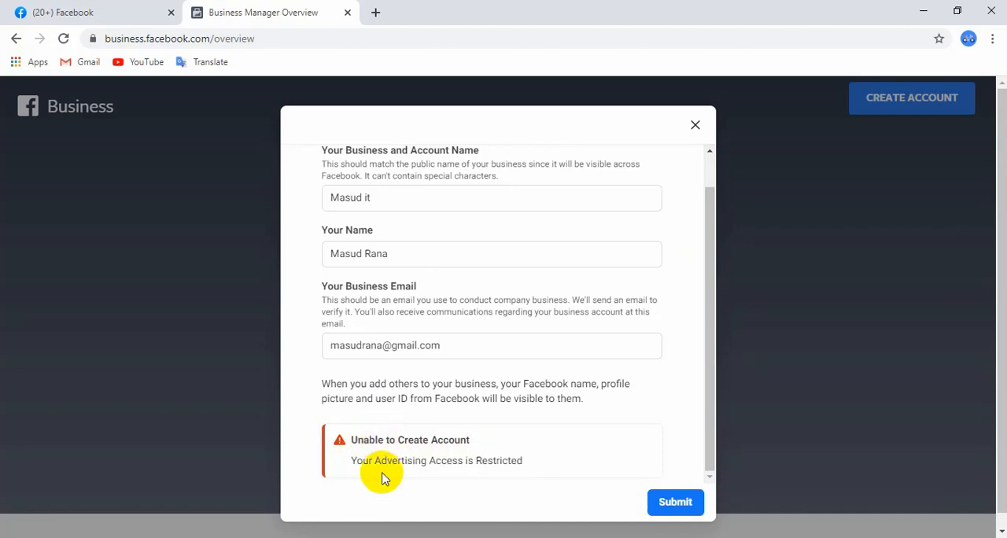
drag(362, 464, 341, 460)
click(551, 461)
double_click(397, 461)
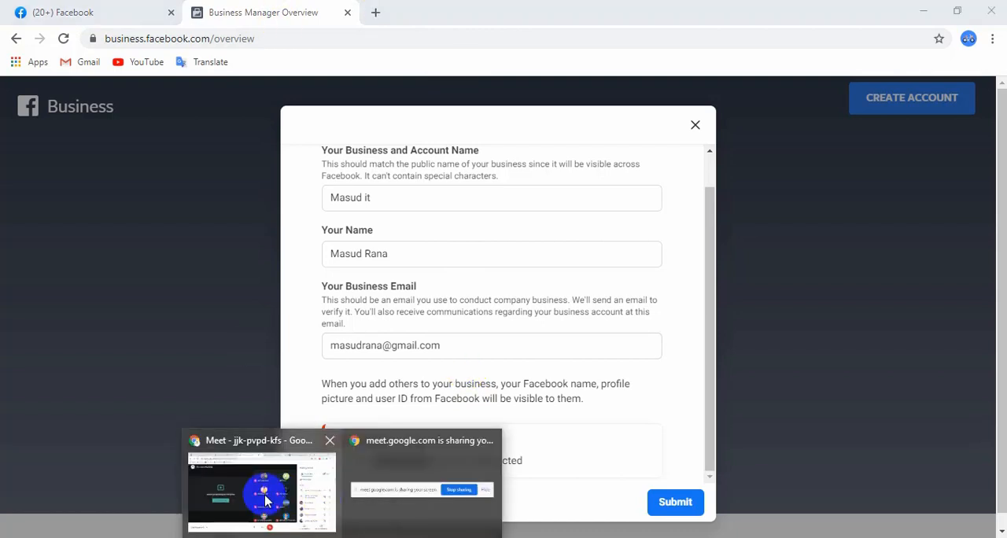
Admit the waiting participant to the Google Meet call and return to the account creation form
click(266, 501)
click(666, 166)
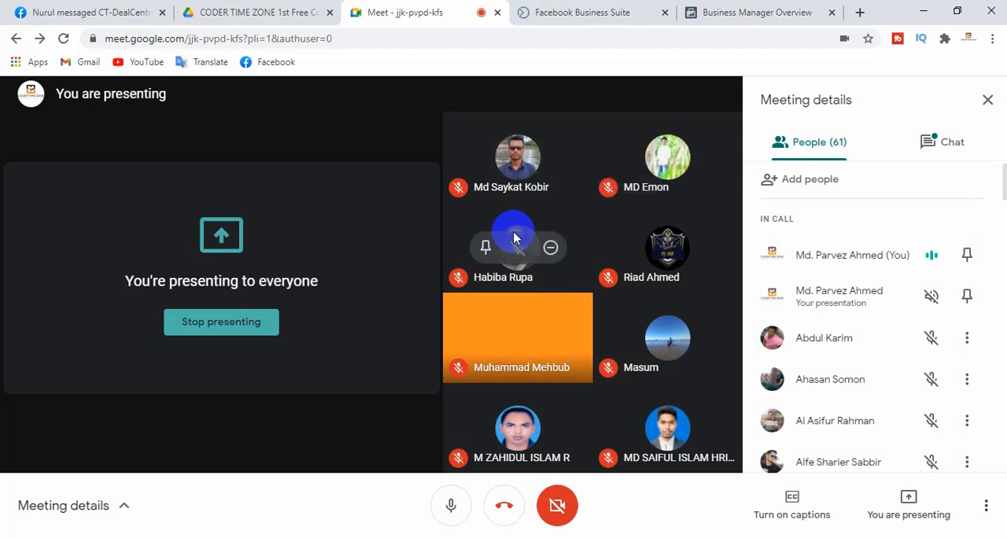
click(379, 535)
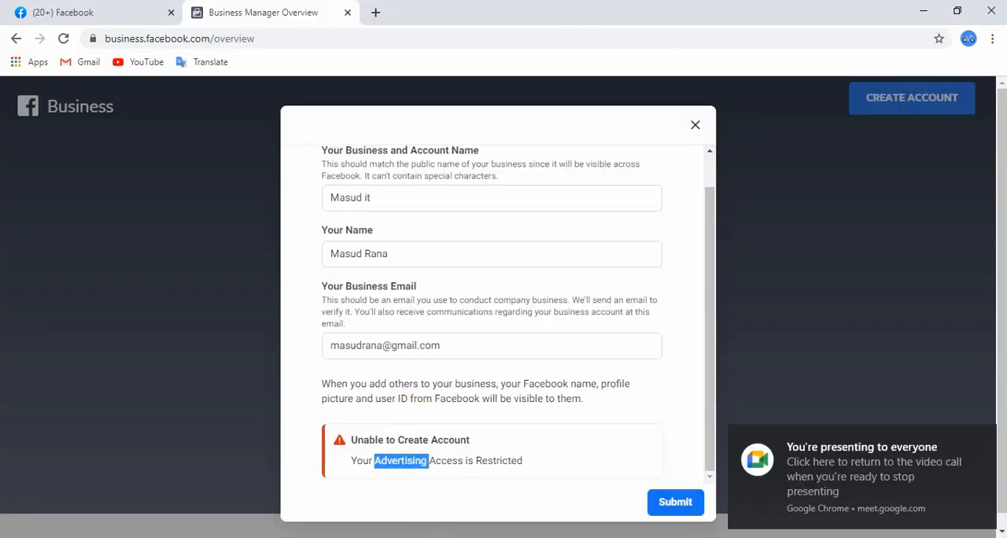
Switch to the Business Manager Overview page in the browser window with the Meet call and open its account creation form
mouse_move(379, 535)
click(283, 496)
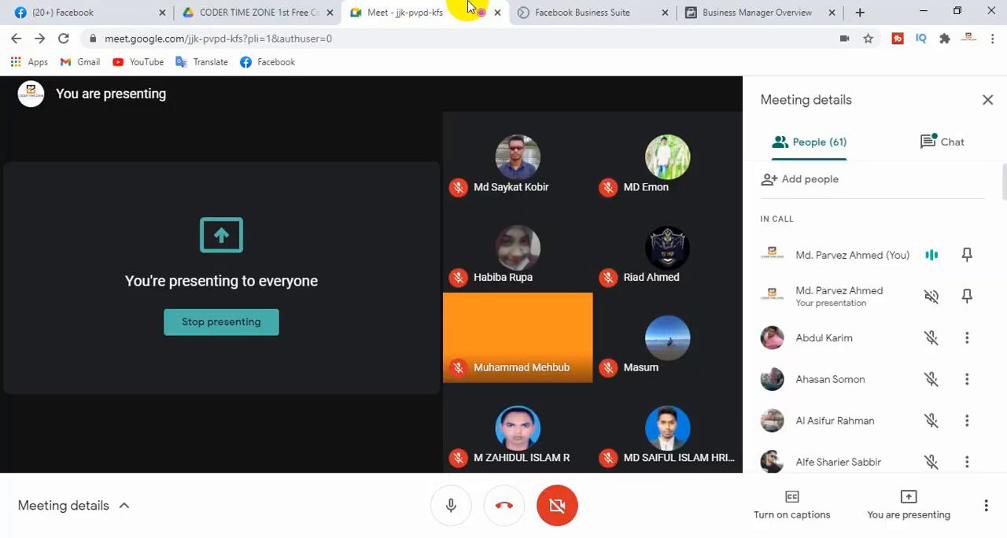
click(113, 9)
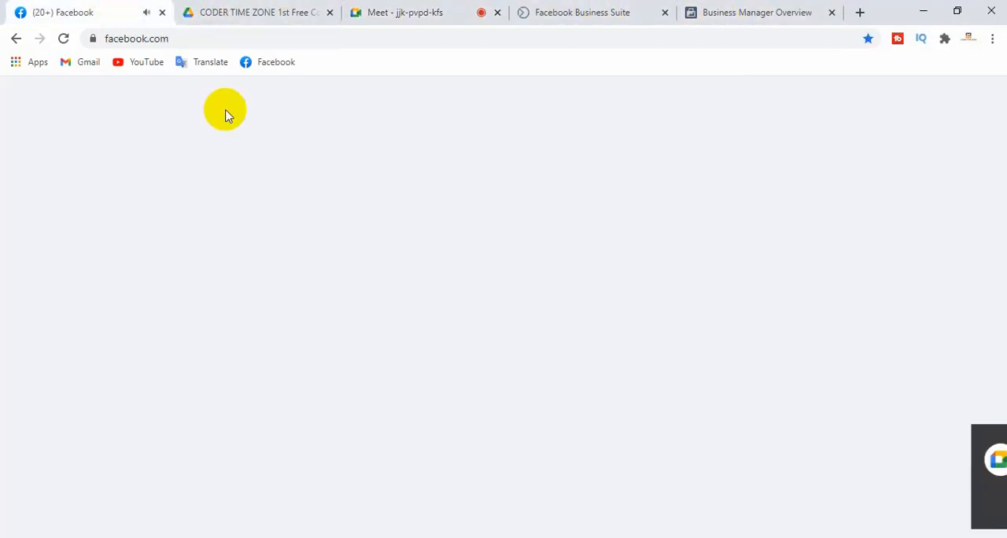
click(749, 8)
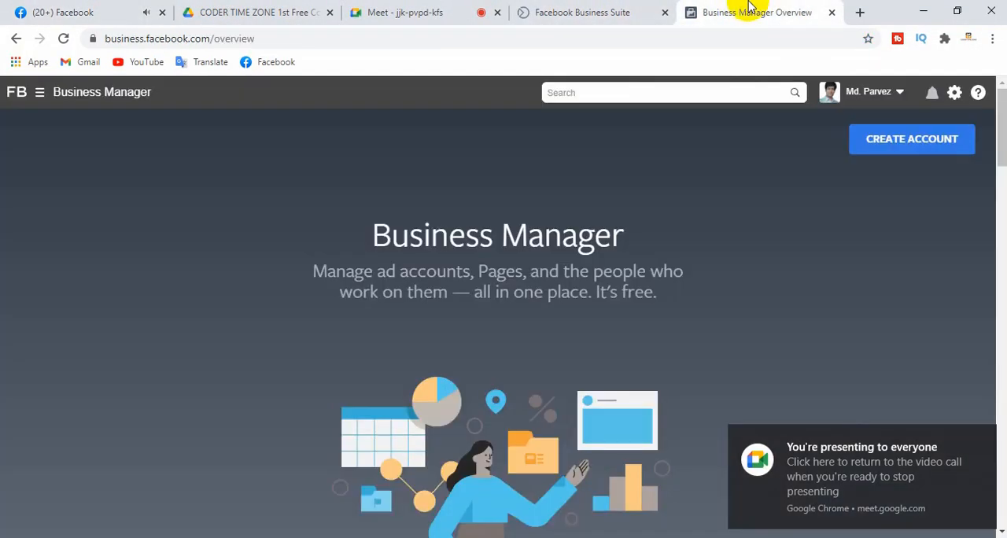
click(897, 146)
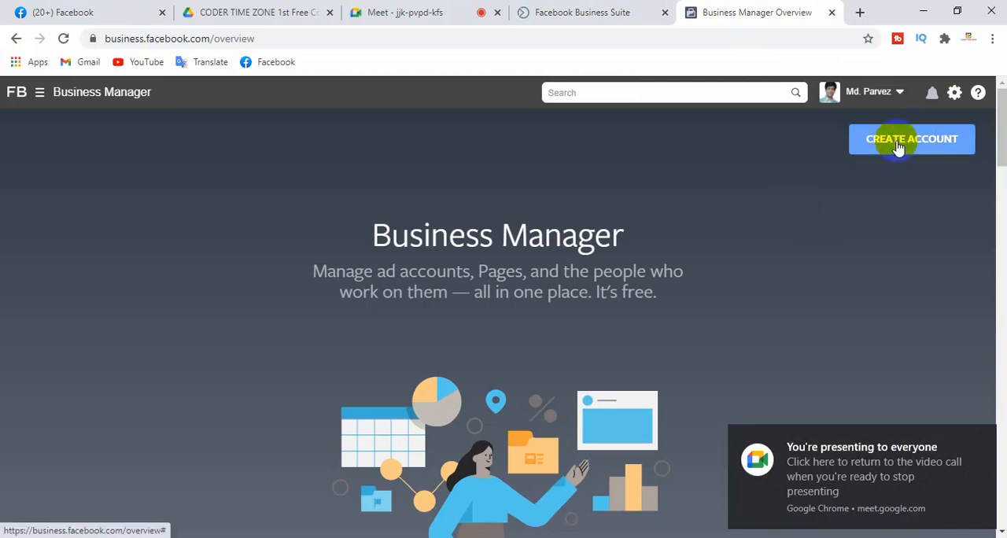
click(936, 142)
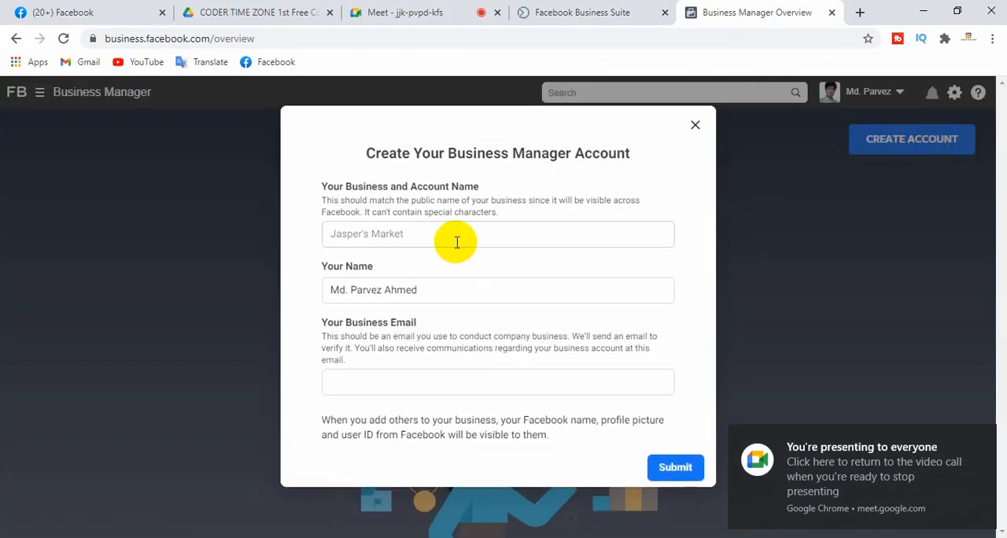
Enter Parvez IT as the business and account name, fill in the business email address and submit the form
click(431, 231)
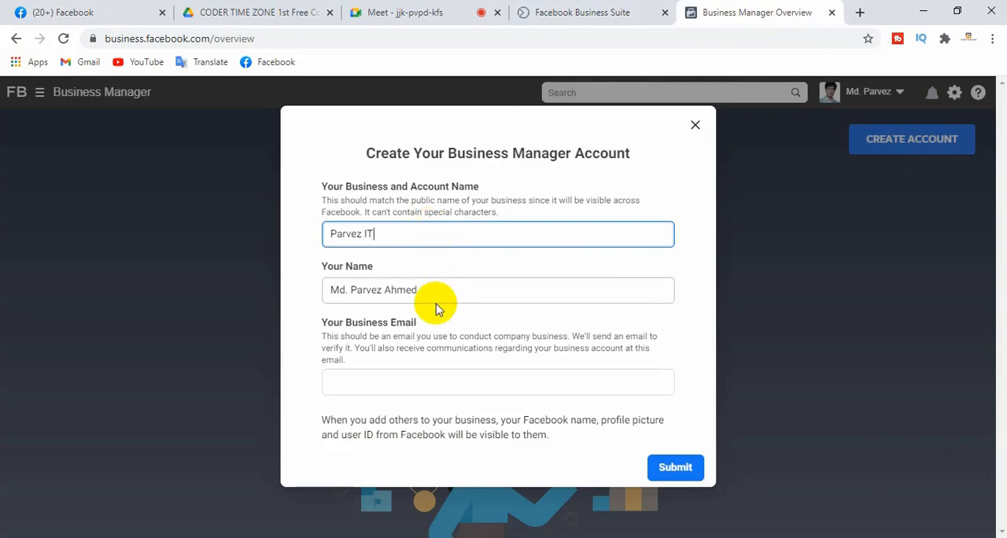
click(377, 383)
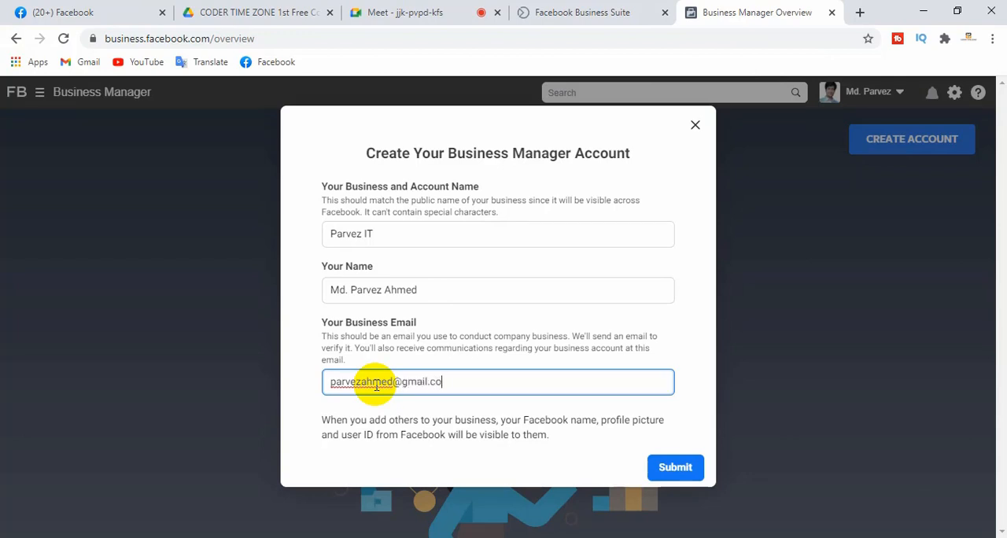
text(m)
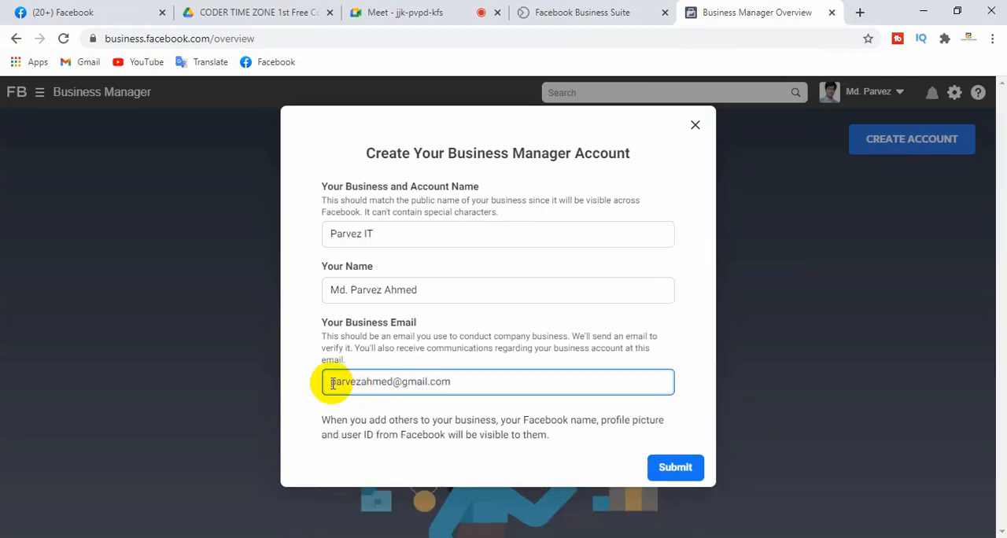
drag(328, 382, 499, 381)
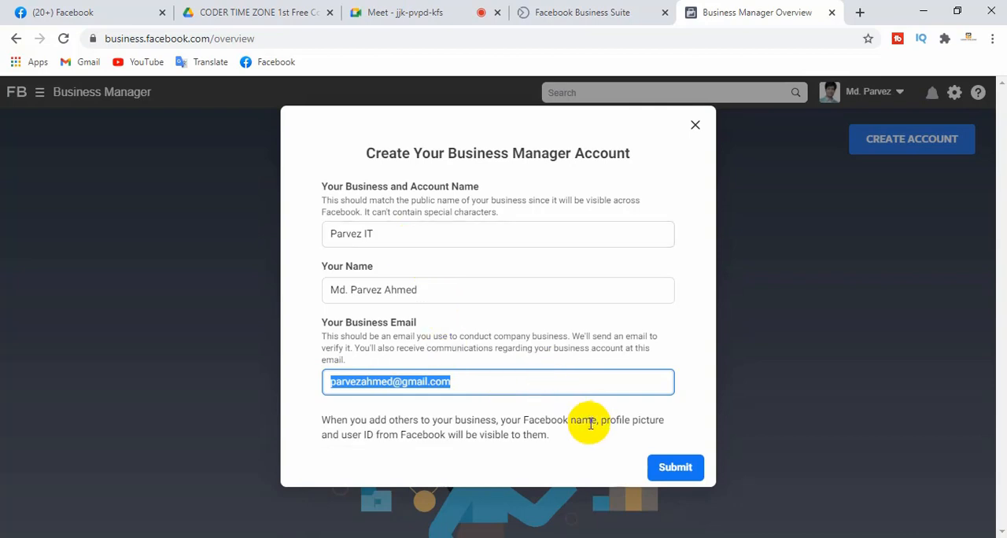
click(678, 468)
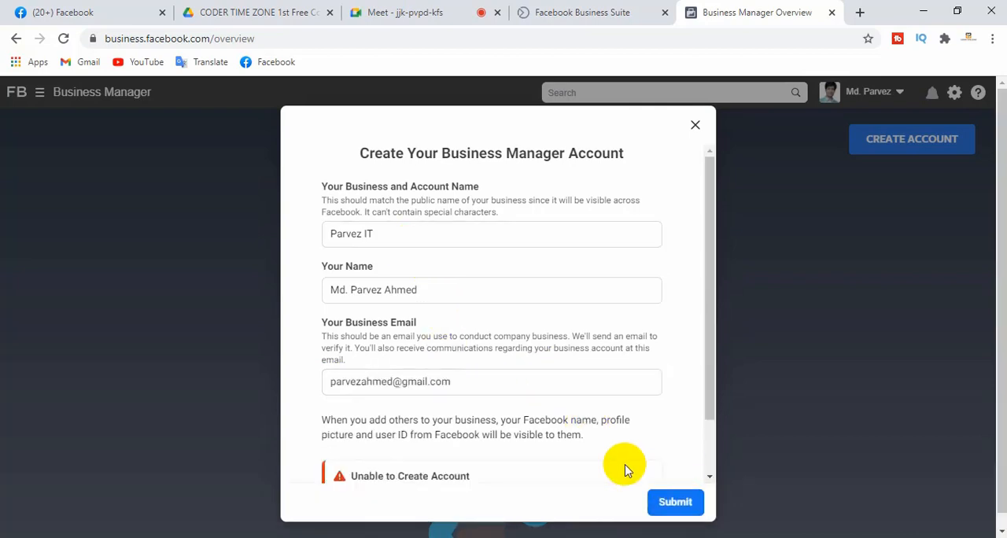
Change the business and account name to Parvez it, resubmit the form and finish the account creation
drag(712, 260, 712, 315)
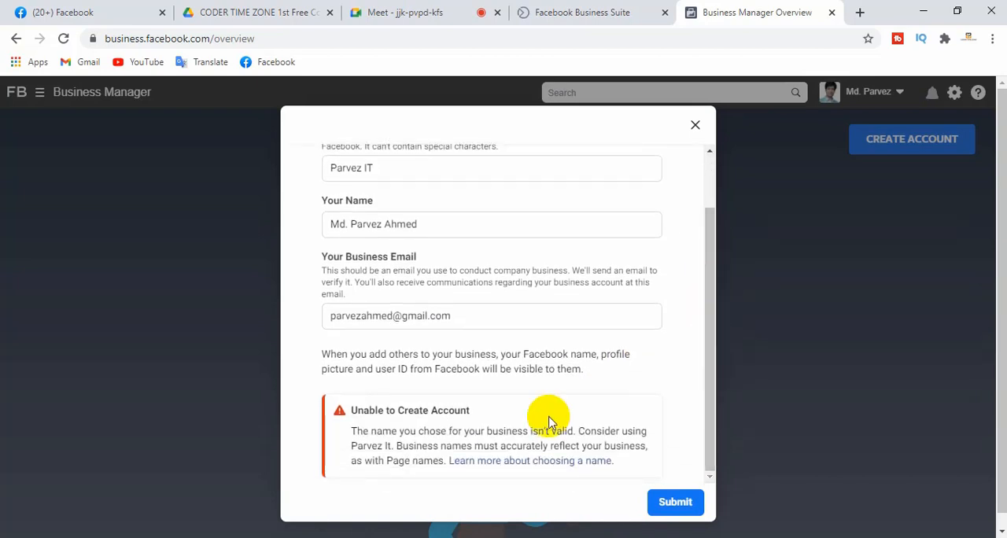
double_click(367, 167)
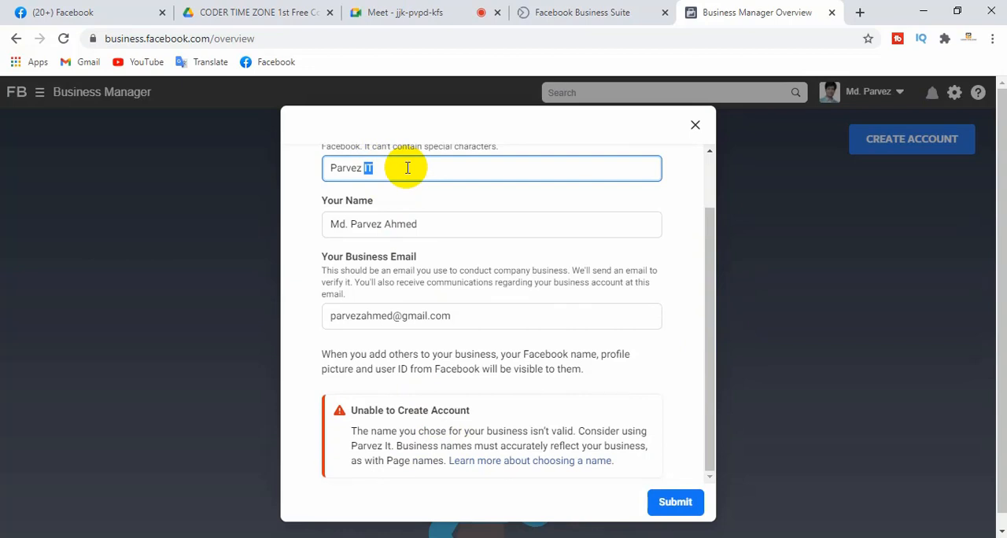
text(it)
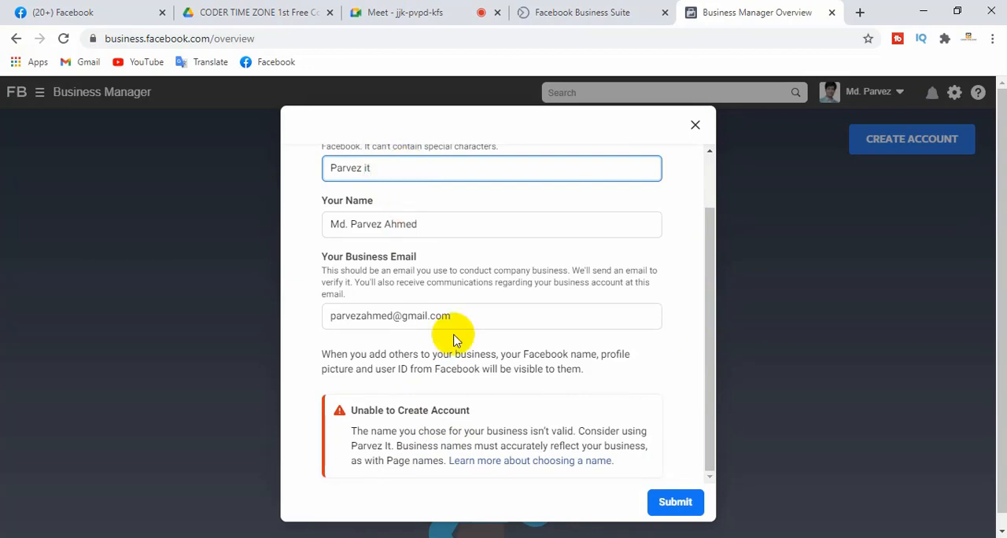
click(672, 504)
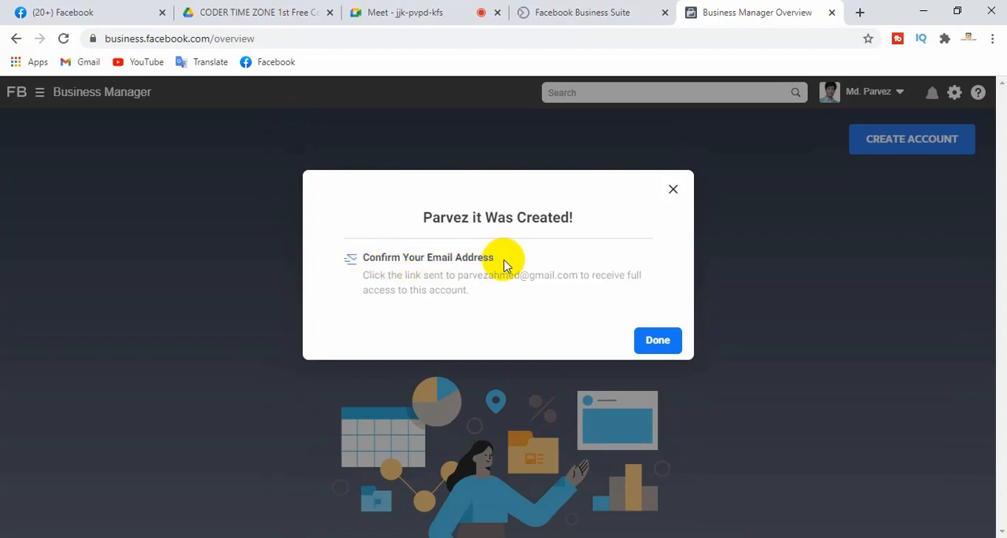
click(659, 354)
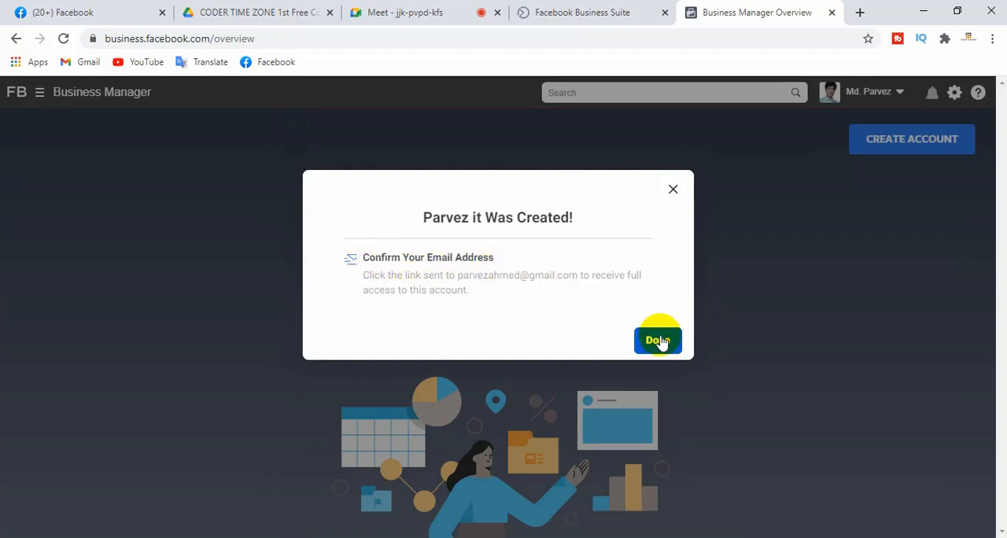
click(659, 340)
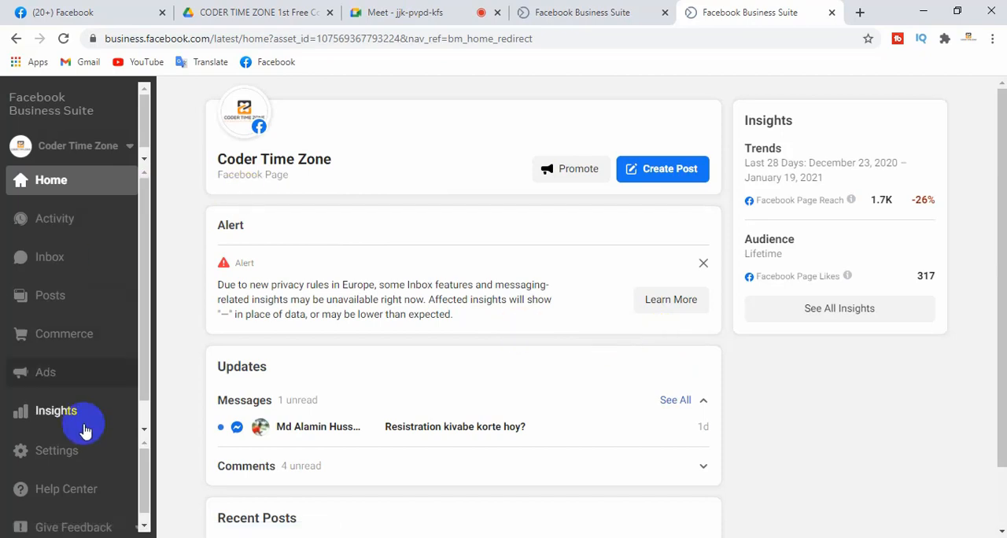
Open Business Settings from the additional tools of Facebook Business Suite
drag(148, 218, 147, 413)
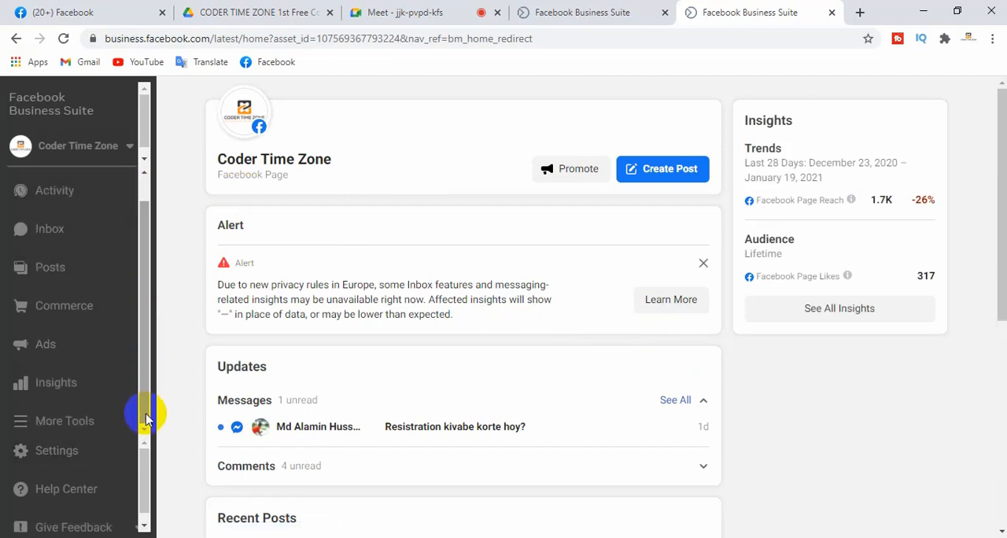
click(26, 425)
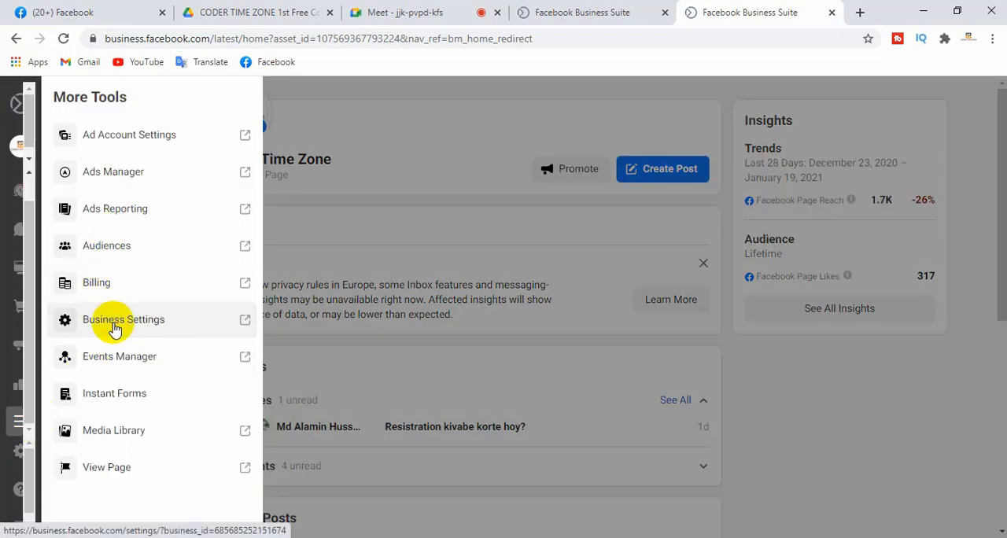
click(115, 329)
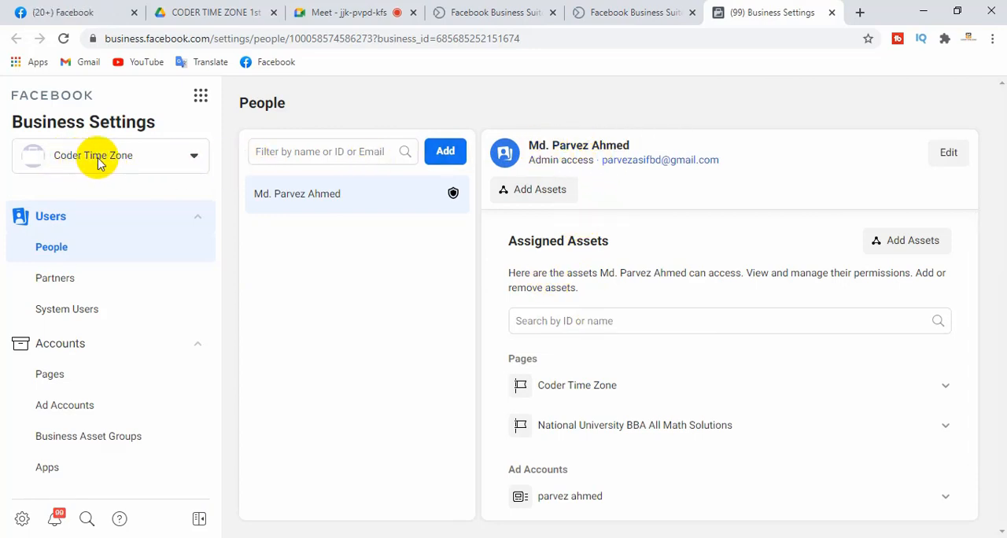
Switch Business Settings from Coder Time Zone to the Parvez it business account
click(189, 163)
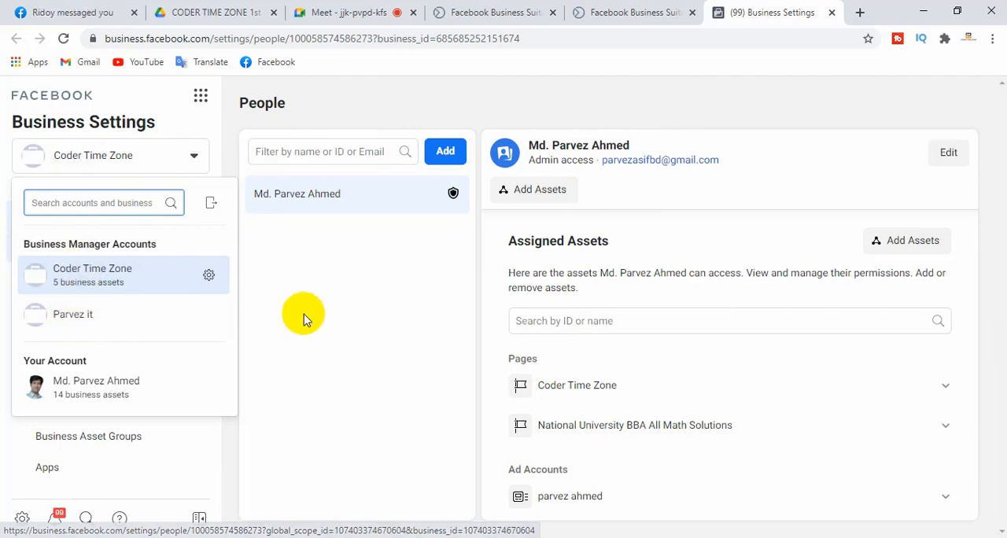
click(83, 322)
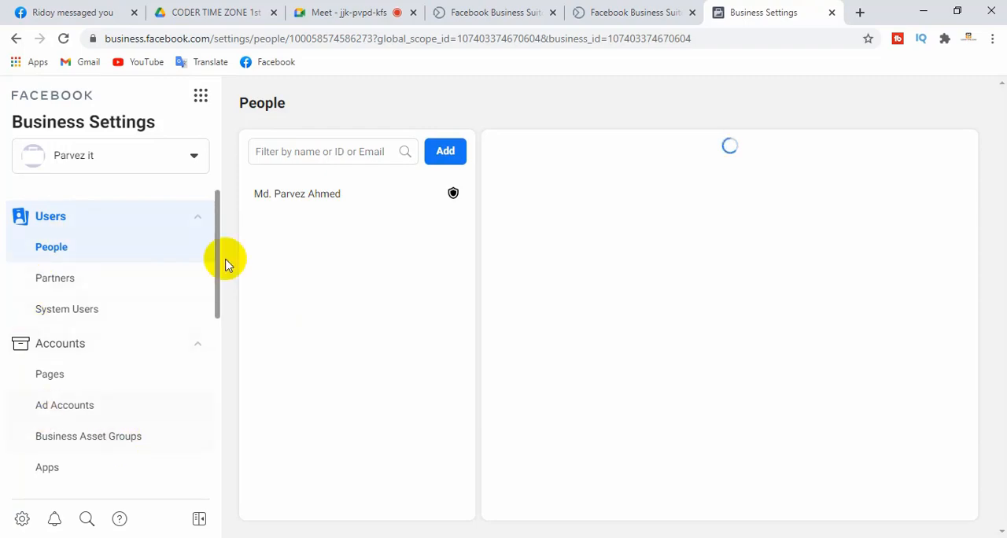
mouse_move(218, 212)
mouse_down()
mouse_move(219, 415)
mouse_move(221, 224)
mouse_up()
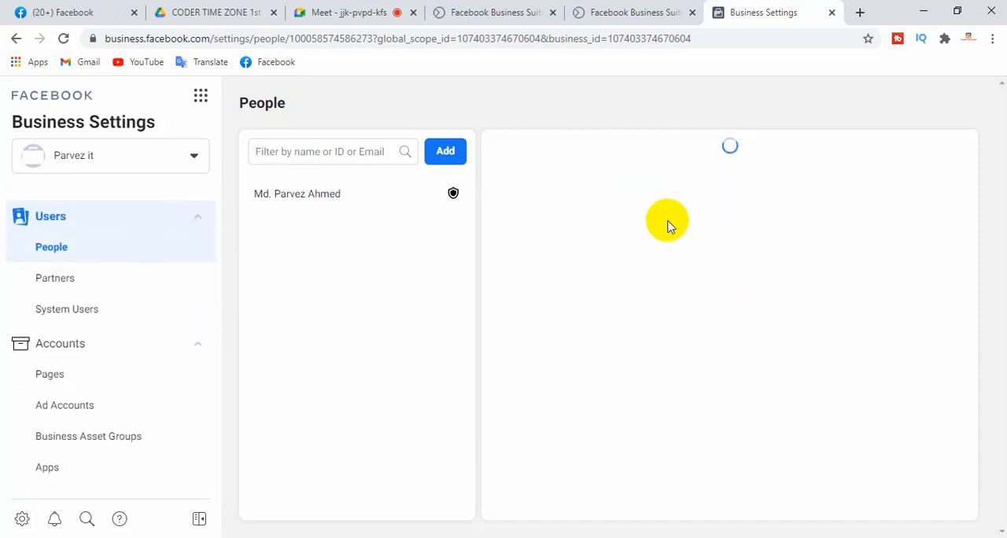
Admit the person waiting to join the Google Meet call and return to Business Settings
click(354, 11)
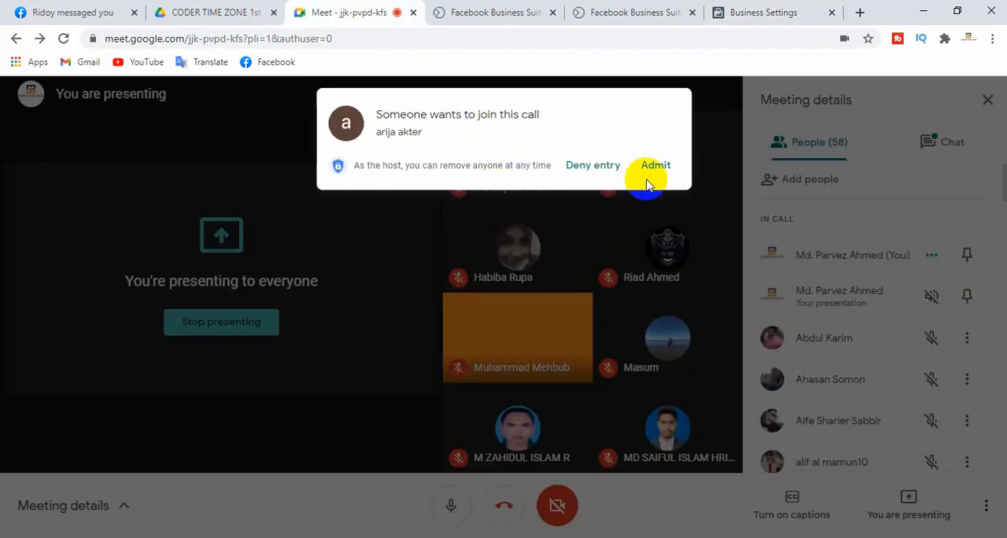
click(656, 167)
click(753, 12)
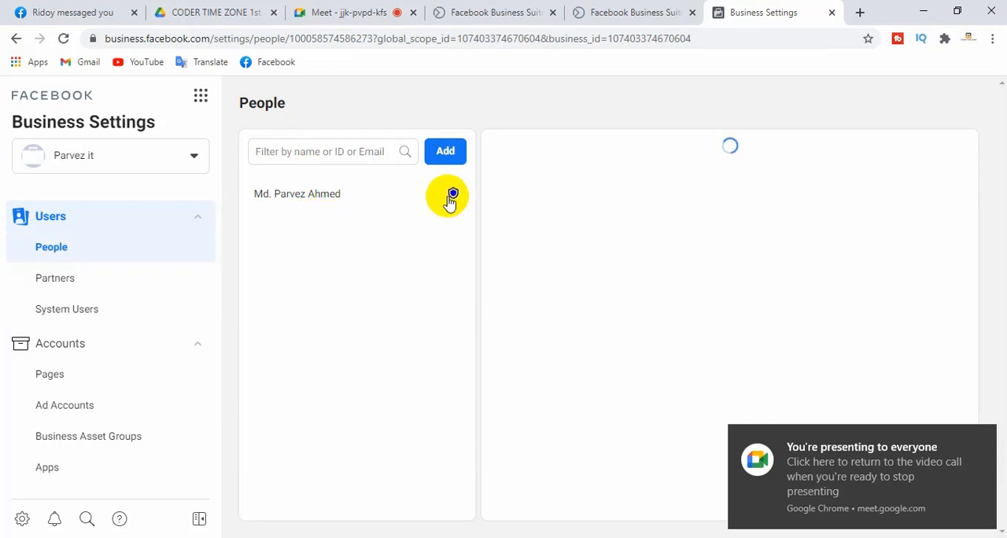
Reload Business Settings and switch it to the Coder Time Zone business account
click(64, 40)
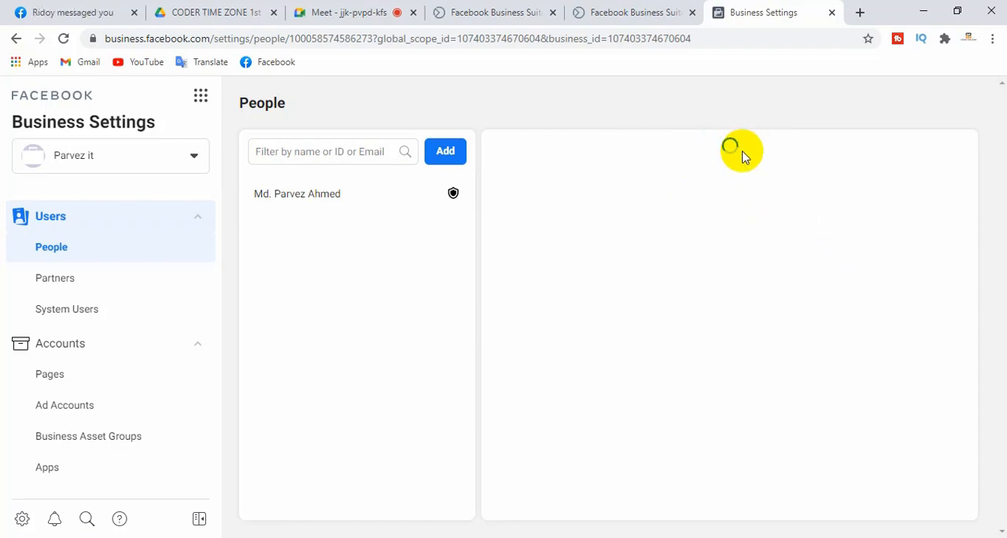
click(194, 156)
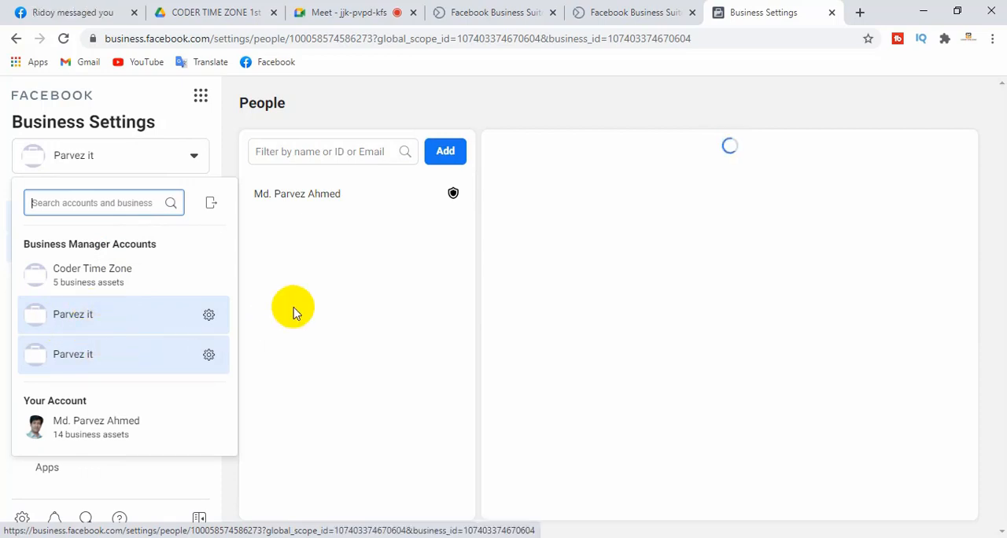
click(220, 272)
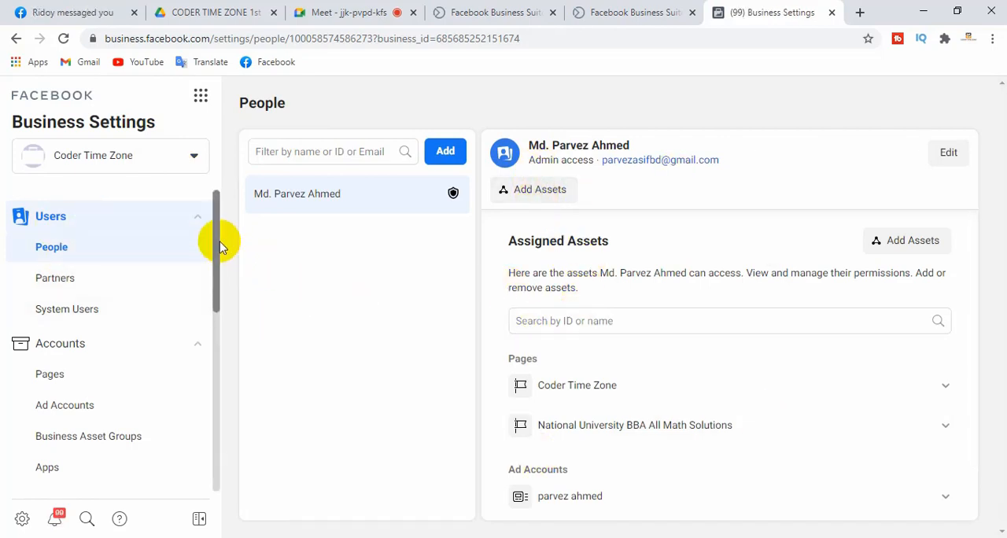
drag(216, 237, 233, 225)
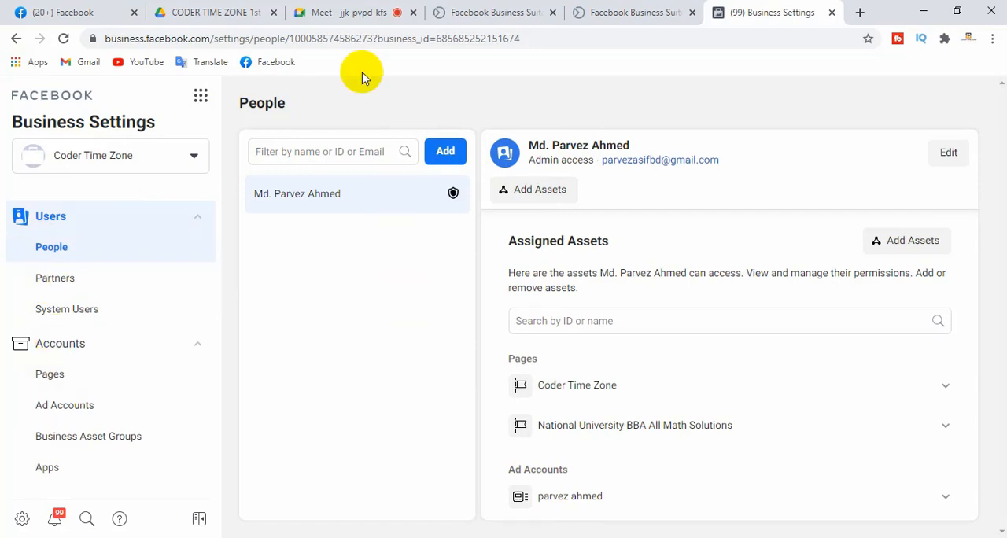
Admit one more participant to the Google Meet call and return to the Coder Time Zone settings
click(340, 12)
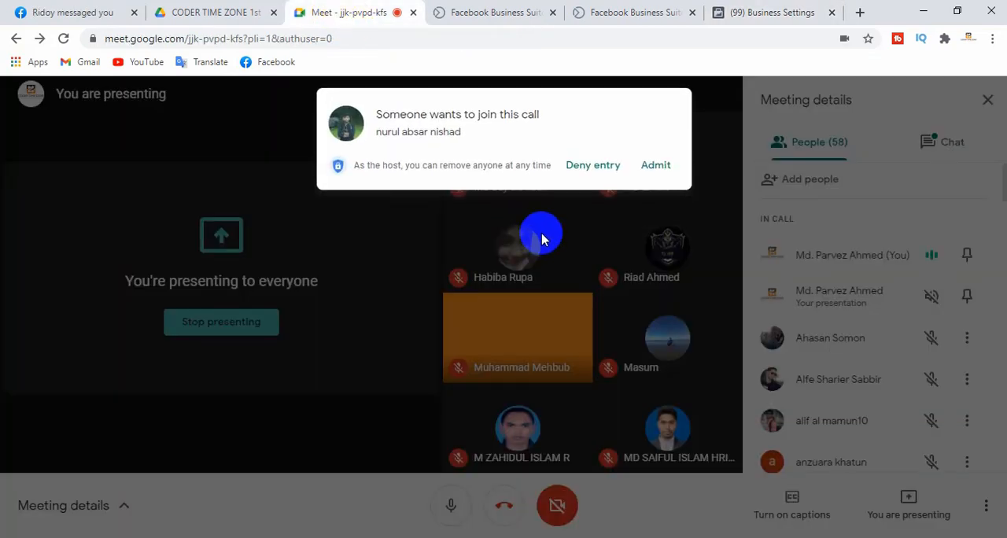
click(657, 167)
click(771, 10)
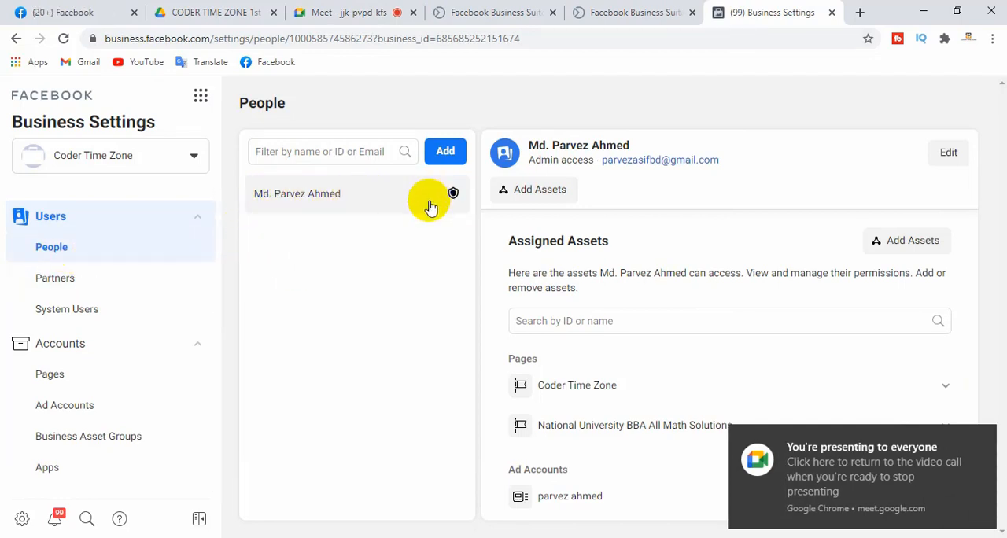
Check the listed person's access level, start inviting people to the business, and toggle Admin access on and back off
drag(540, 159, 593, 161)
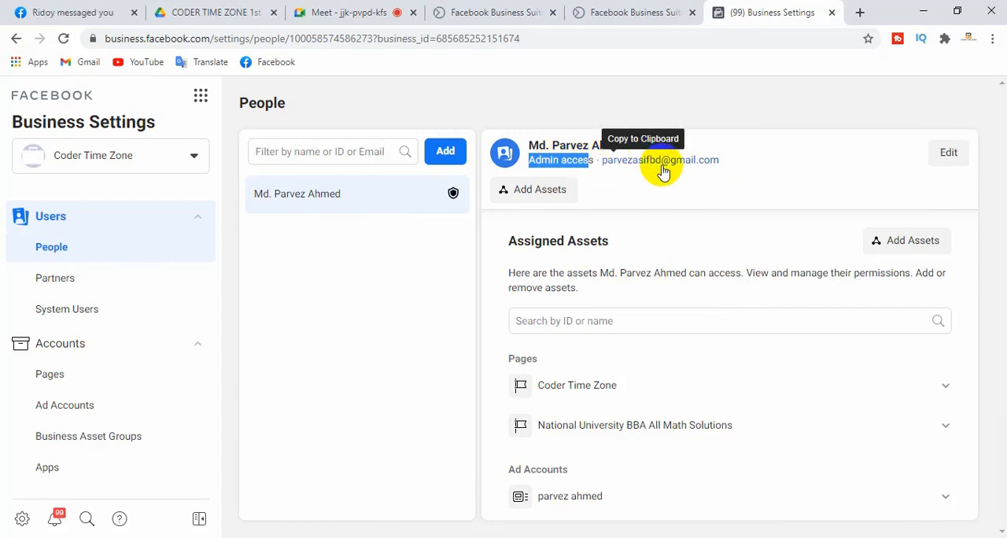
click(417, 303)
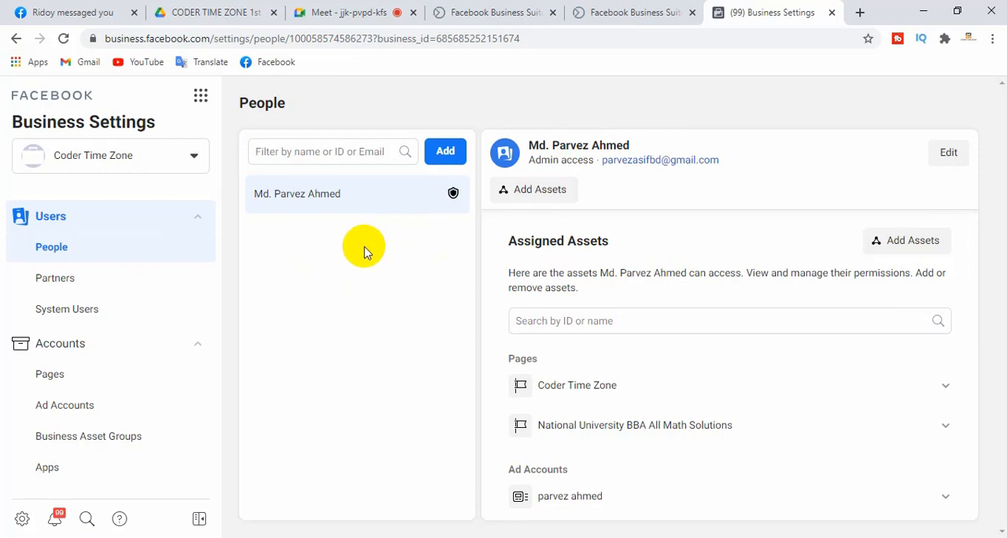
click(445, 152)
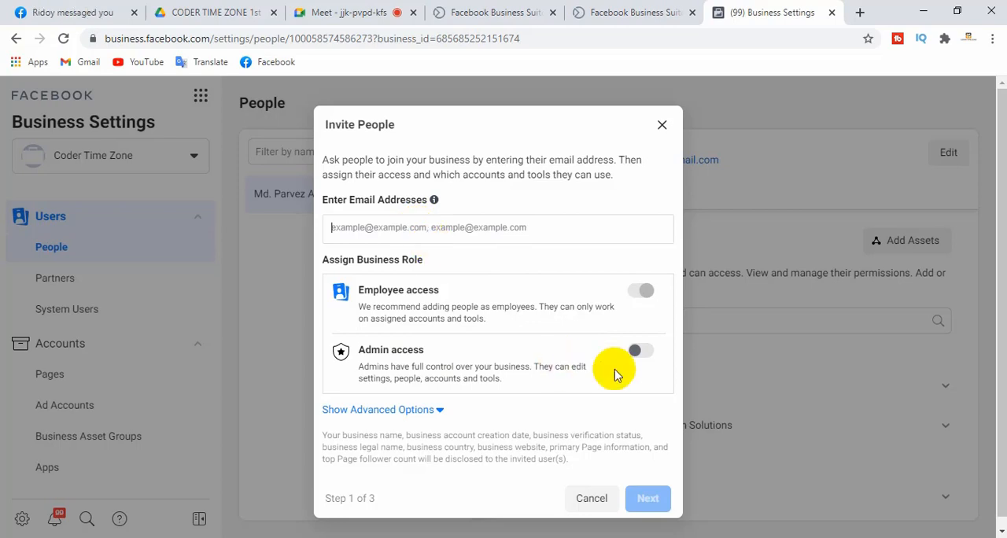
click(640, 352)
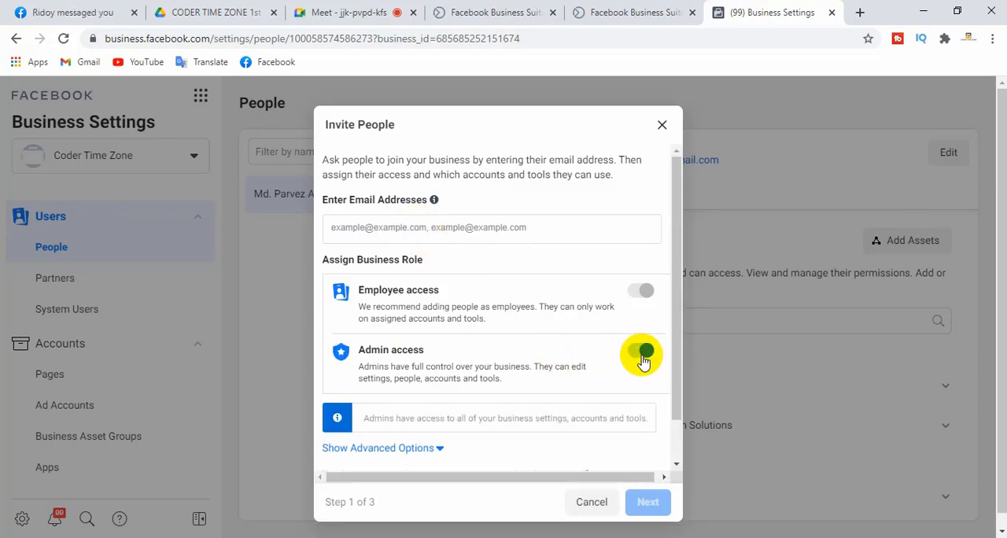
click(642, 354)
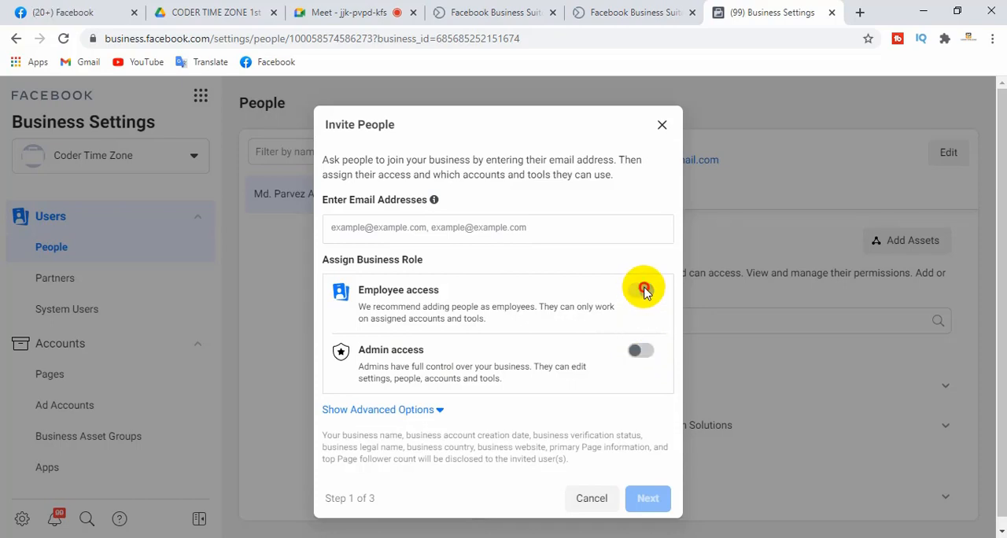
Enter the invitee's email address in the Invite People form
click(476, 226)
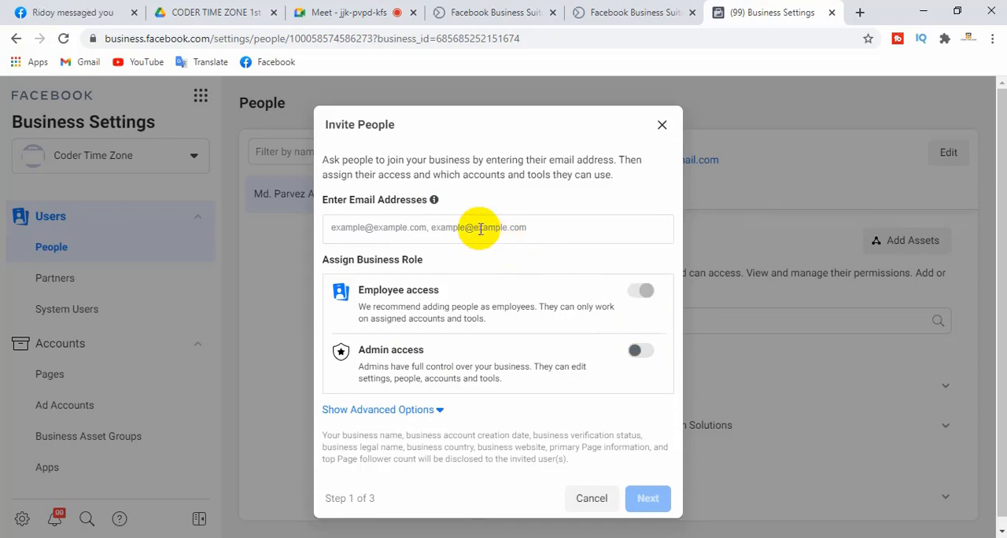
click(448, 230)
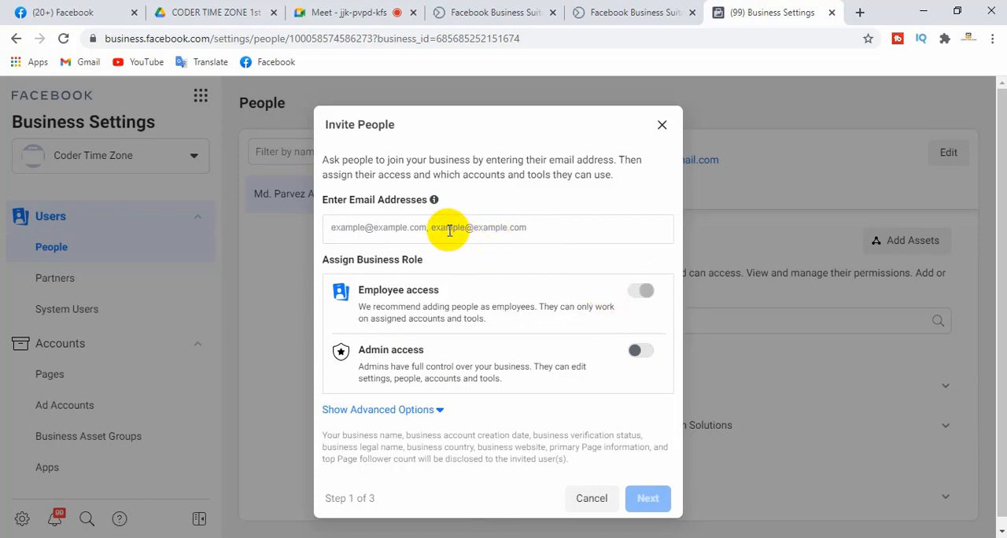
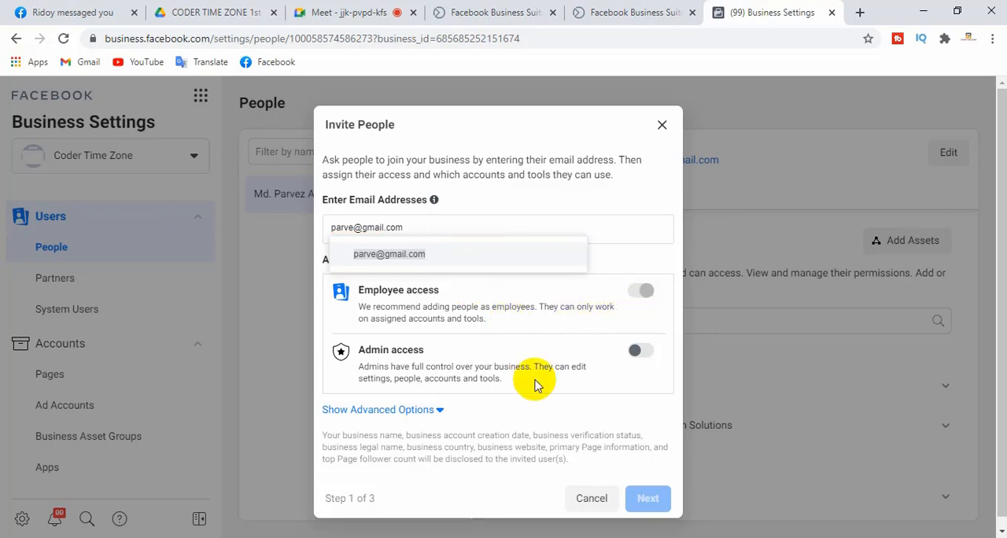
Show the advanced options of the invitation and enable the Finance editor additional role
click(431, 410)
scroll(666, 256, down, 3)
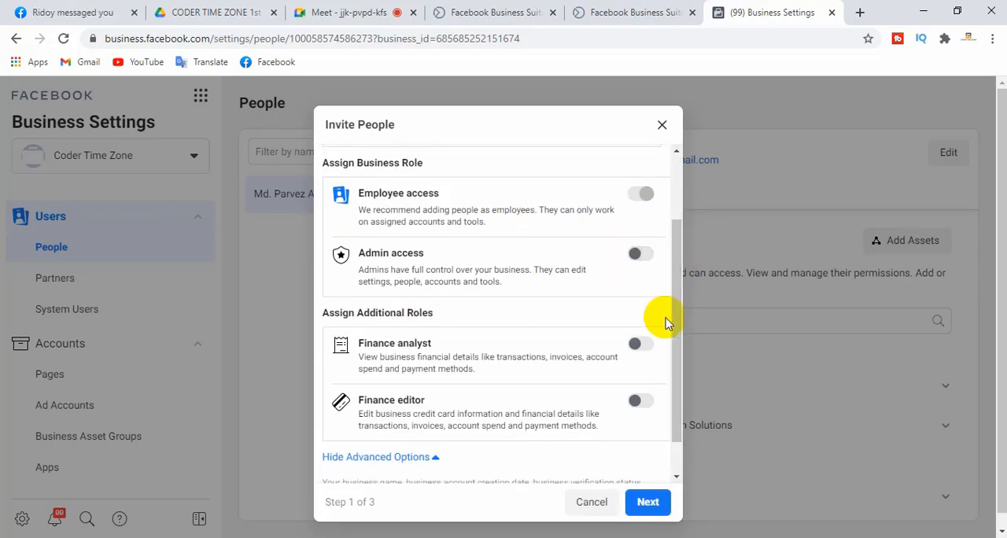
drag(669, 288, 675, 317)
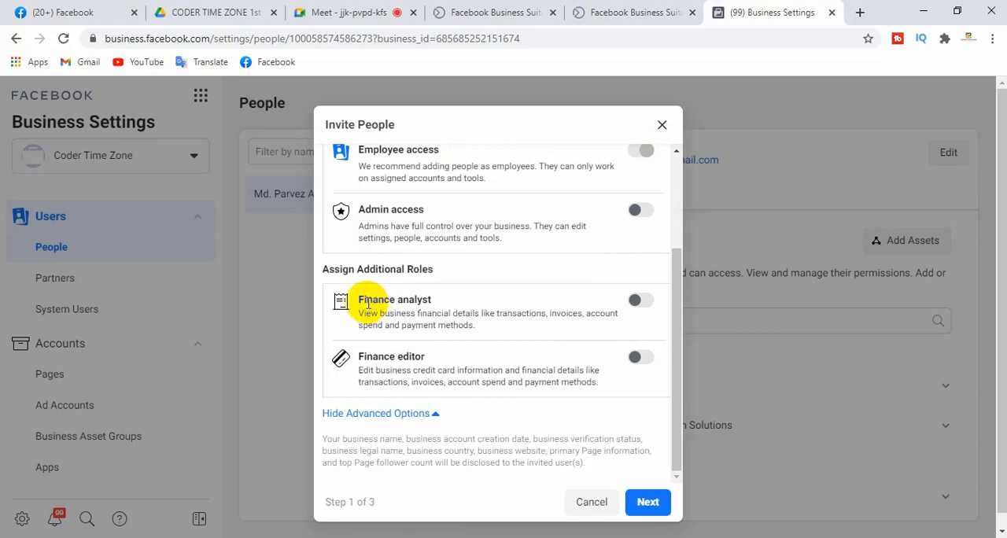
click(641, 304)
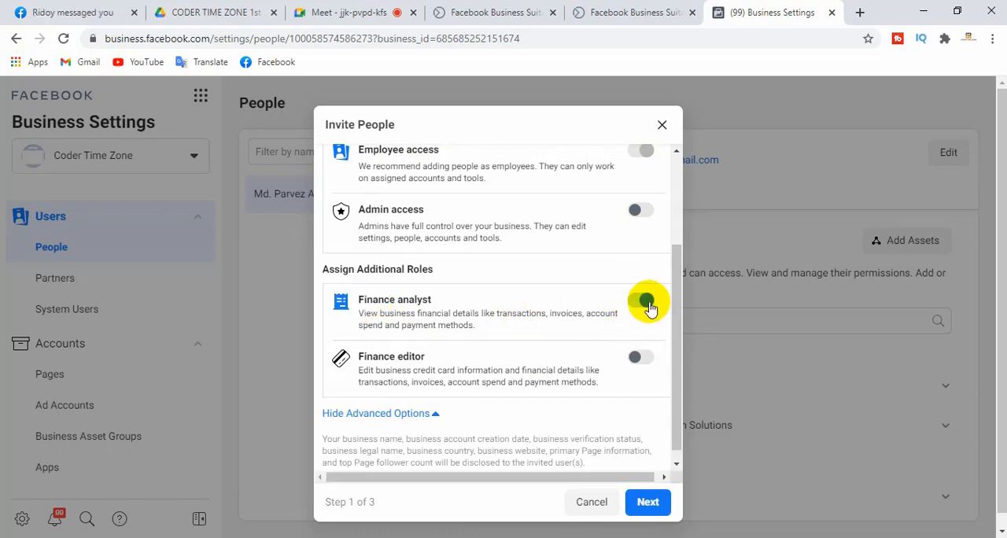
click(641, 360)
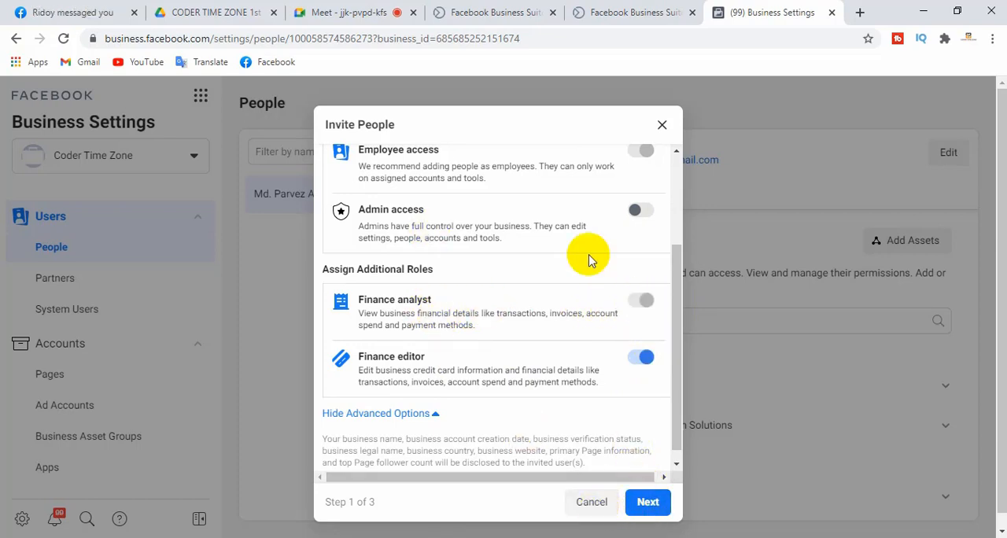
Clear the invitee's email address and the finance roles from the invitation, and collapse its advanced options
scroll(672, 349, up, 3)
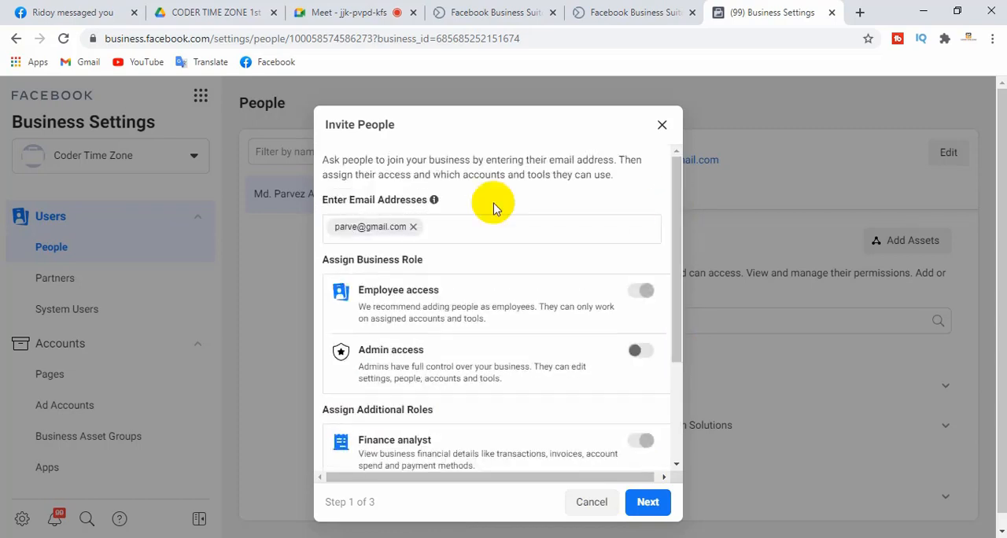
click(414, 228)
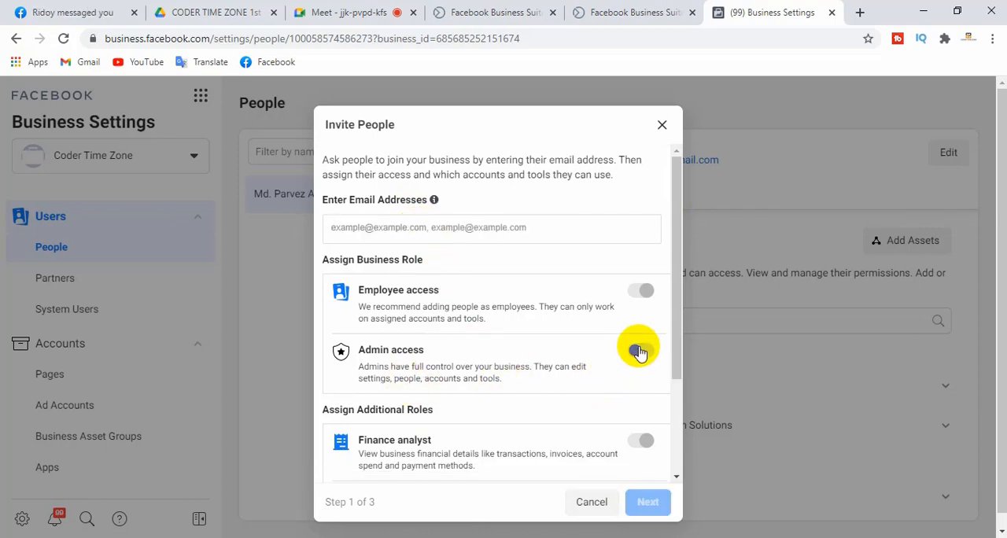
drag(679, 259, 678, 334)
click(644, 384)
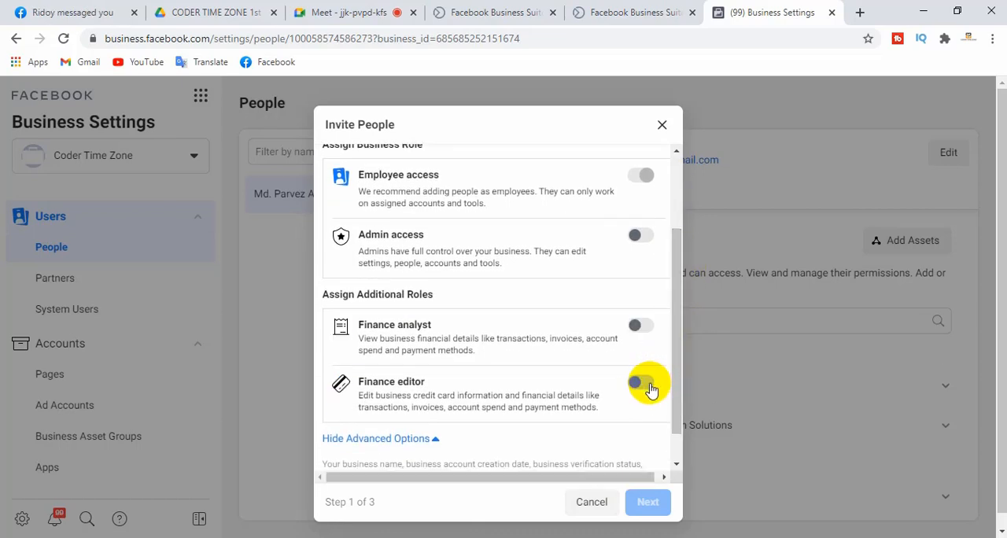
click(406, 439)
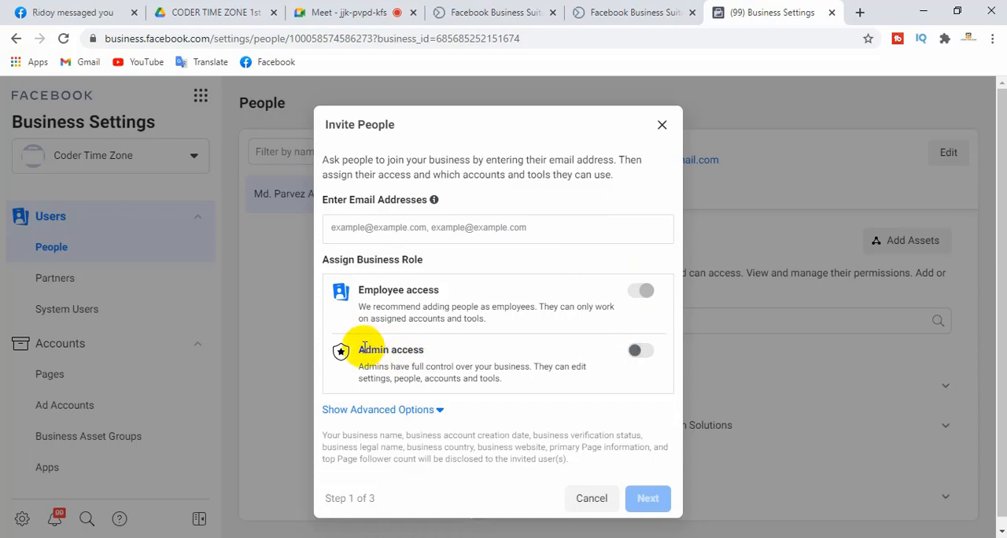
Review the Admin access and Employee access roles and cancel the people invitation
drag(358, 347, 421, 349)
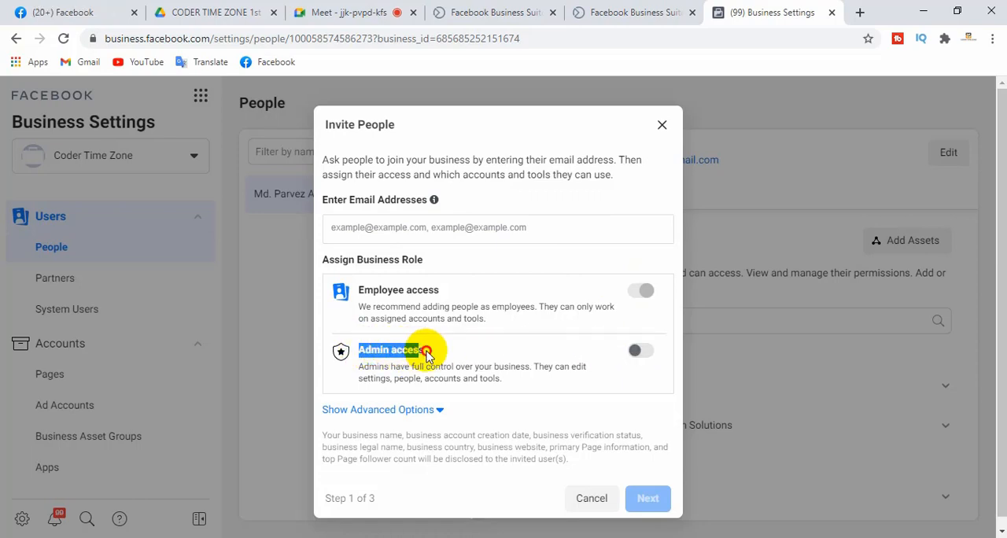
click(425, 354)
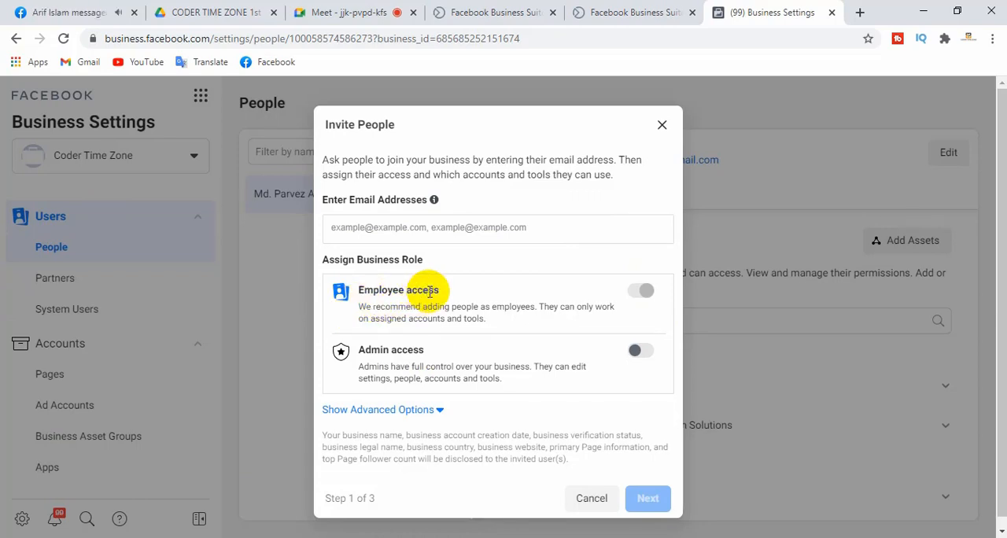
drag(371, 291, 441, 292)
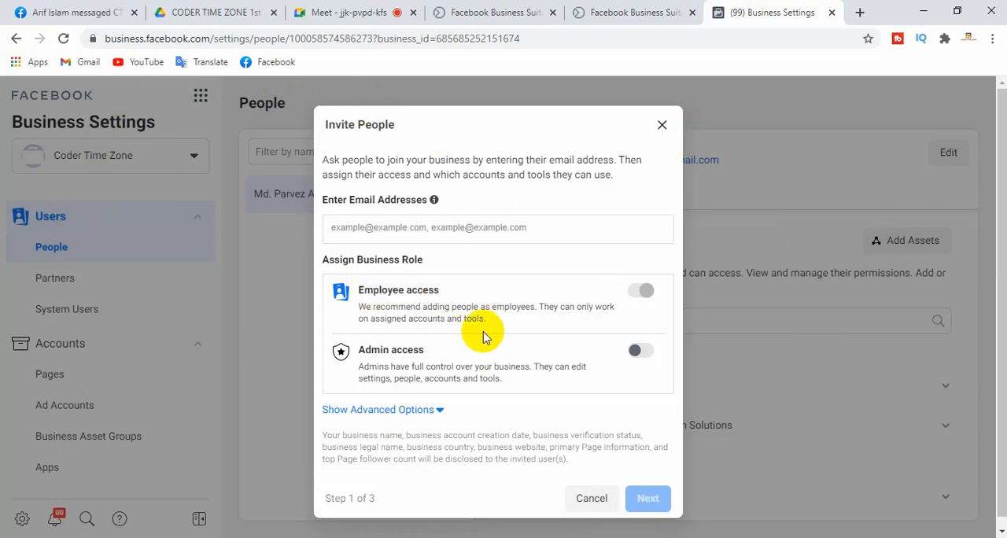
click(592, 499)
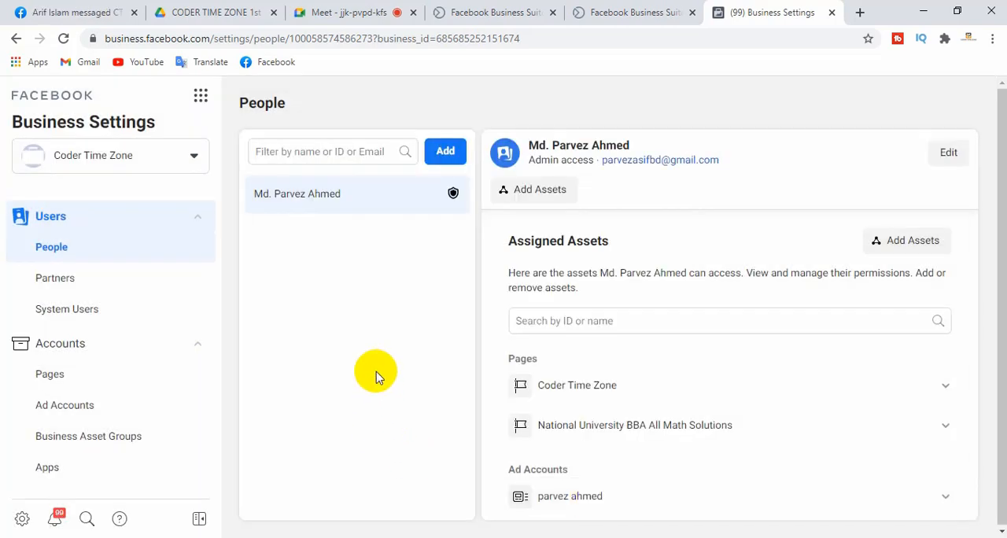
Open the Partners settings and examine the options for sharing assets with a partner and requesting assets from one
click(66, 280)
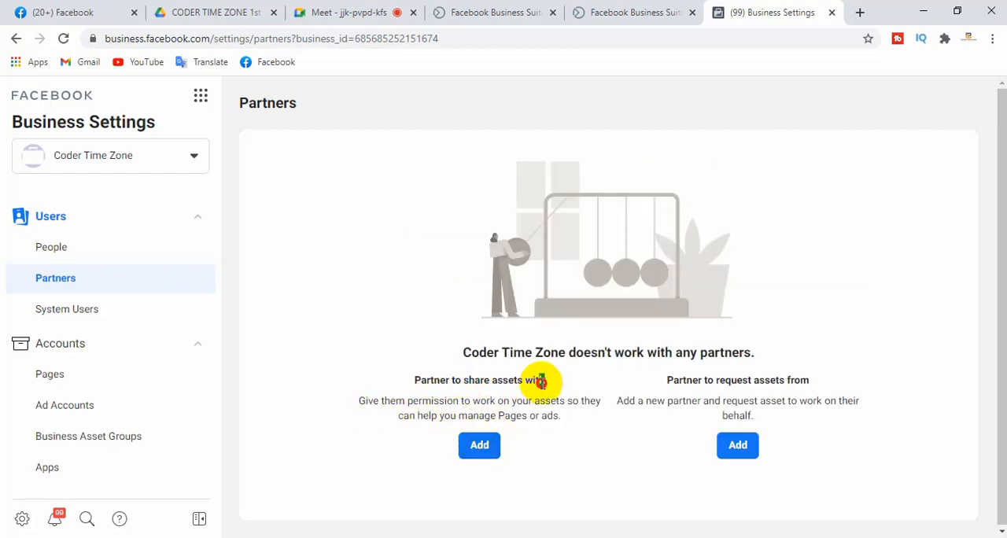
drag(542, 381, 393, 388)
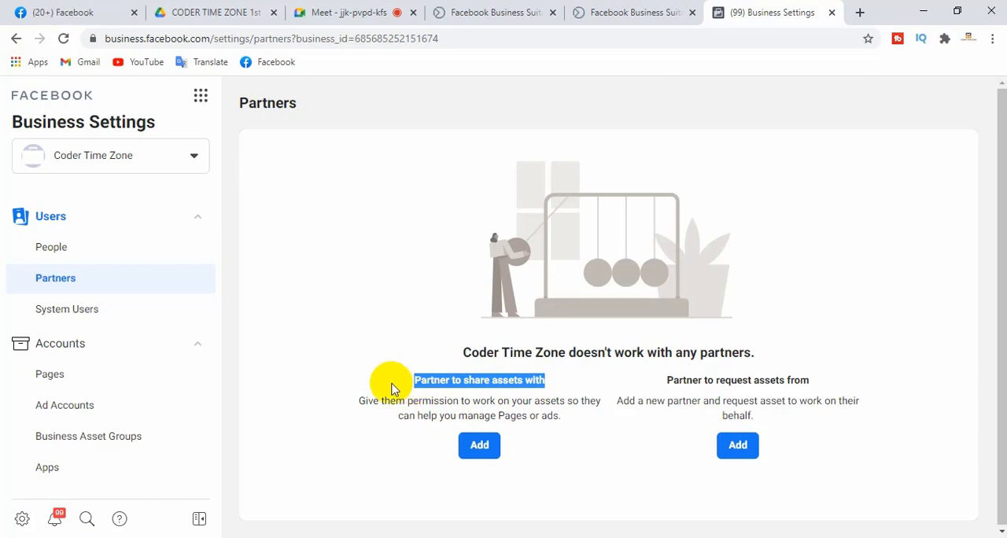
click(368, 381)
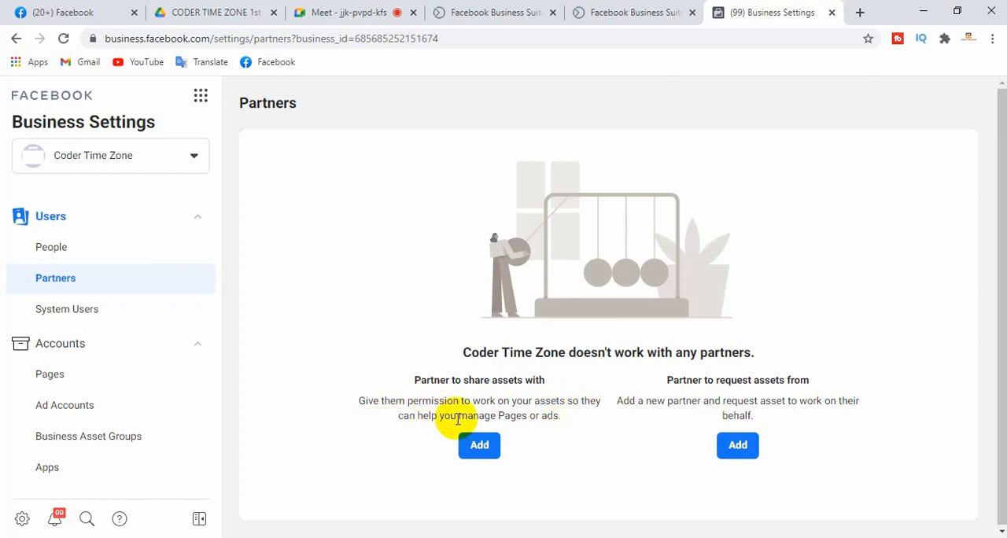
drag(555, 416, 548, 383)
click(402, 389)
click(550, 385)
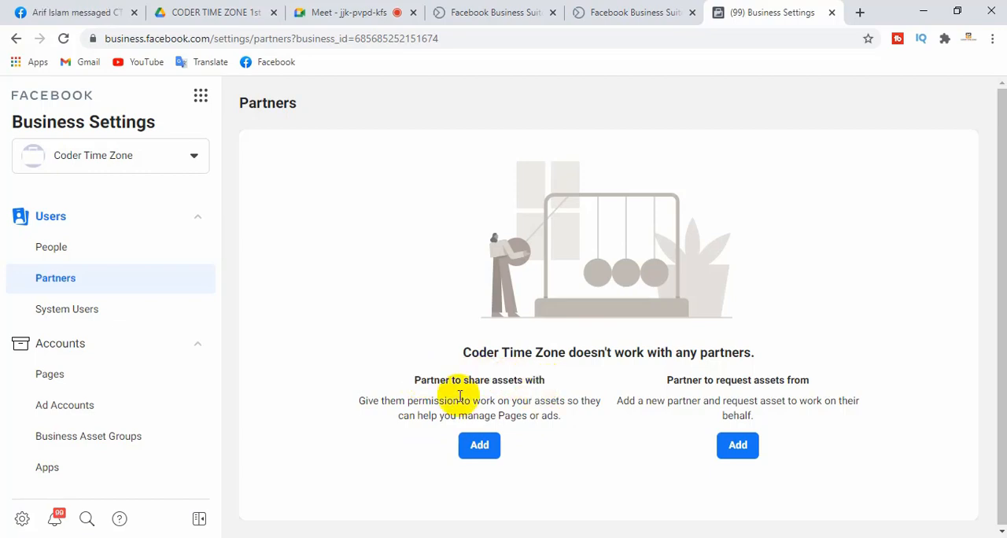
drag(416, 384, 522, 398)
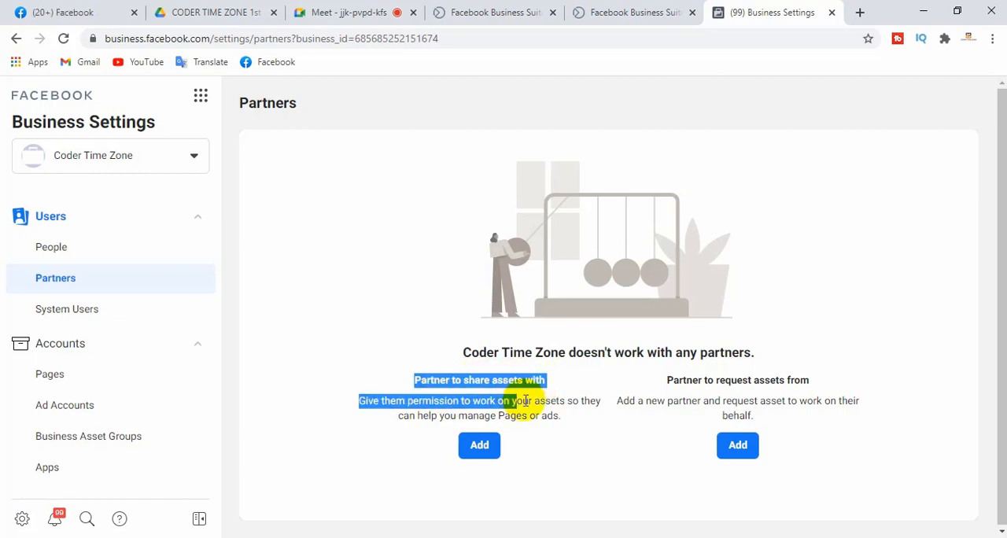
click(525, 404)
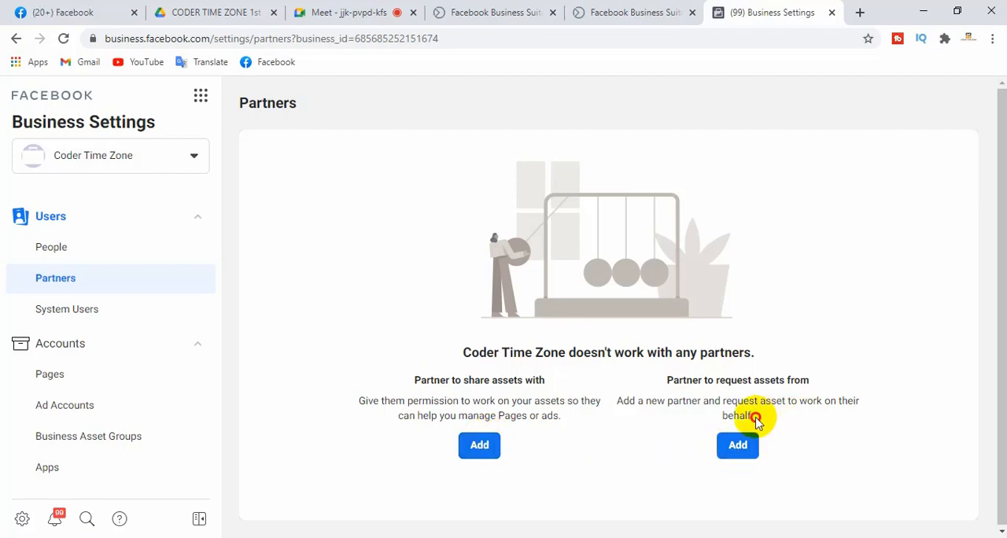
drag(755, 421, 630, 402)
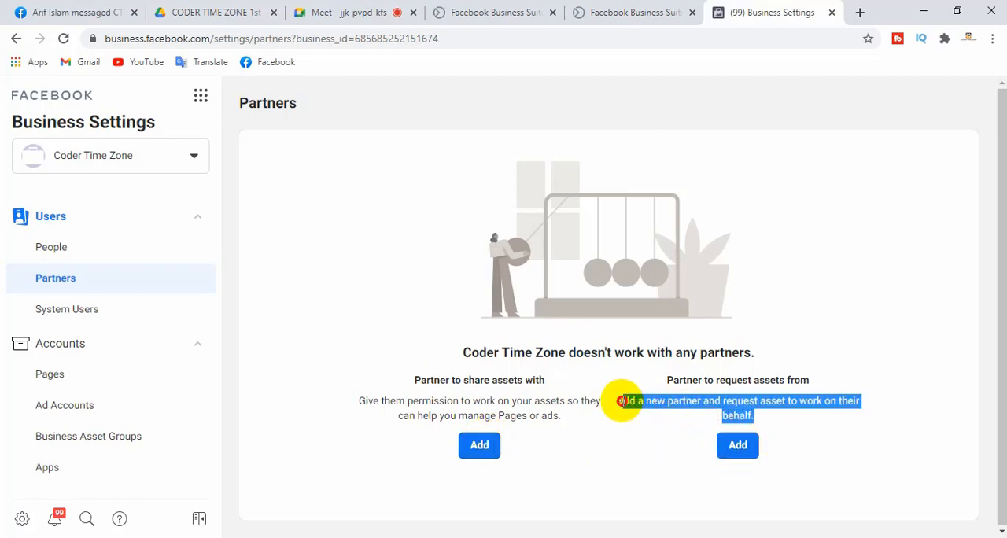
click(638, 425)
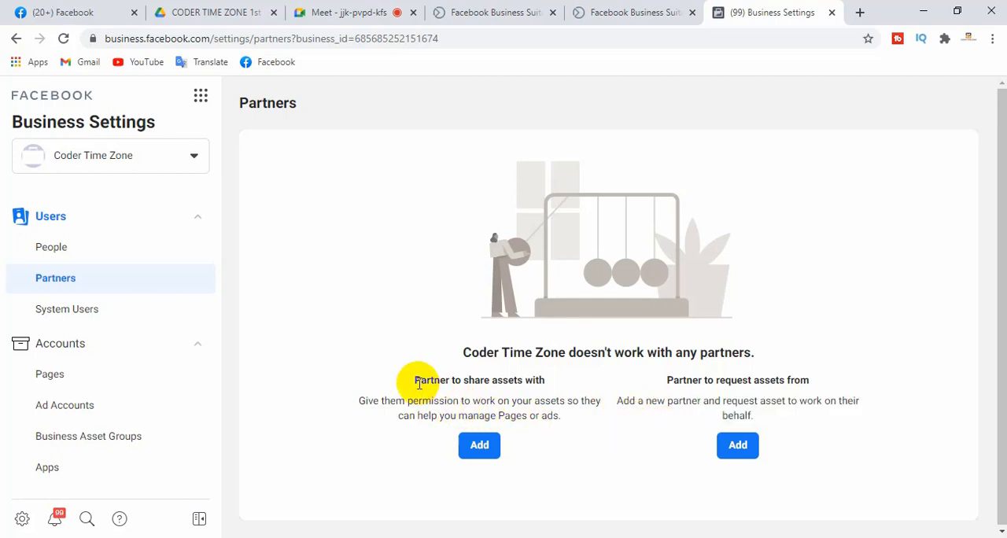
mouse_move(670, 379)
mouse_down()
mouse_move(806, 380)
mouse_move(669, 380)
mouse_up()
click(813, 383)
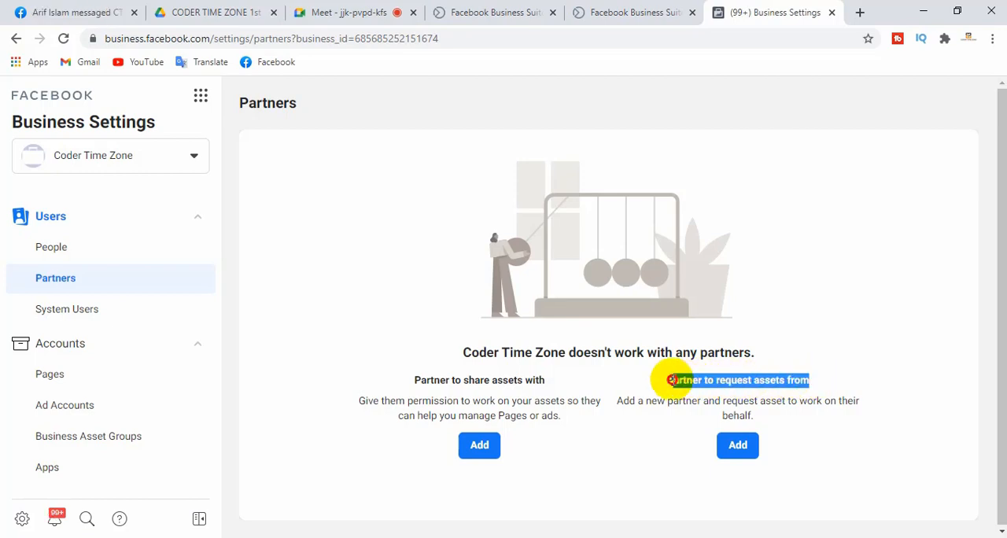
Review the assigned assets in the People settings and the Partner to share assets with option in the Partners settings
click(82, 254)
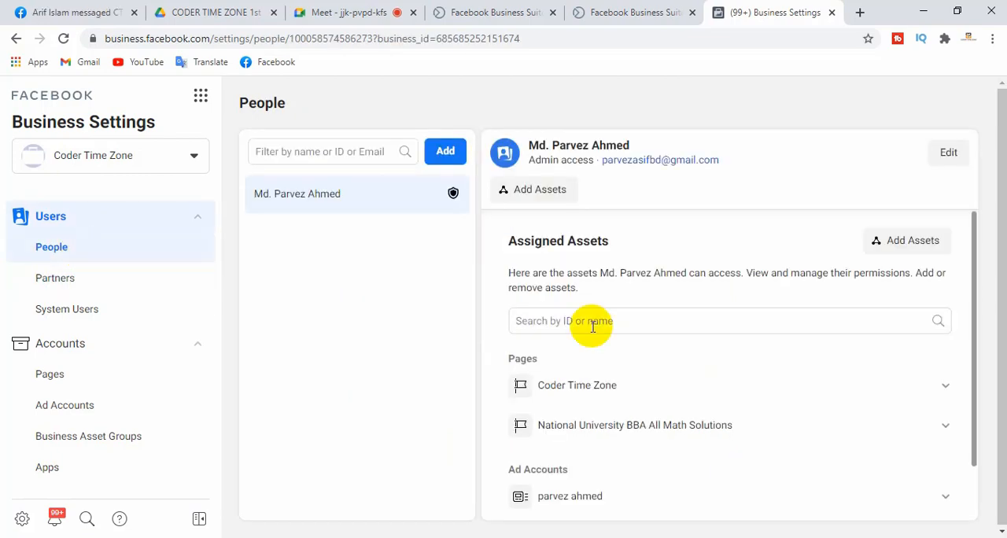
drag(509, 241, 603, 241)
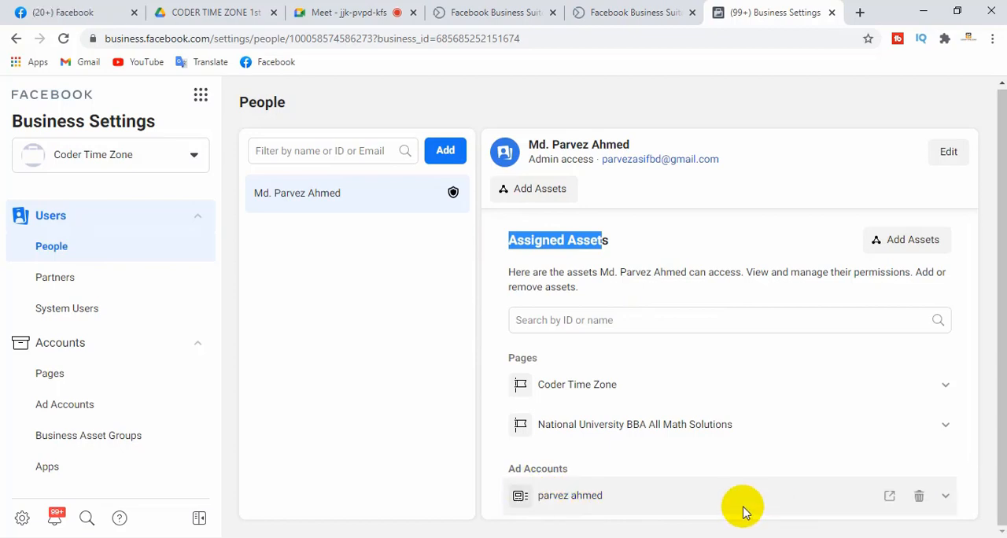
click(68, 272)
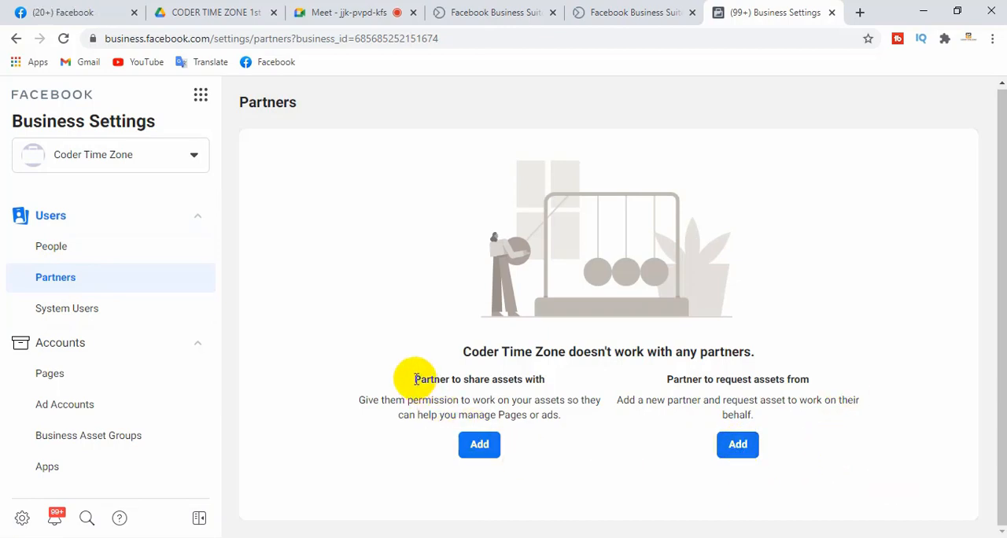
drag(415, 379, 543, 379)
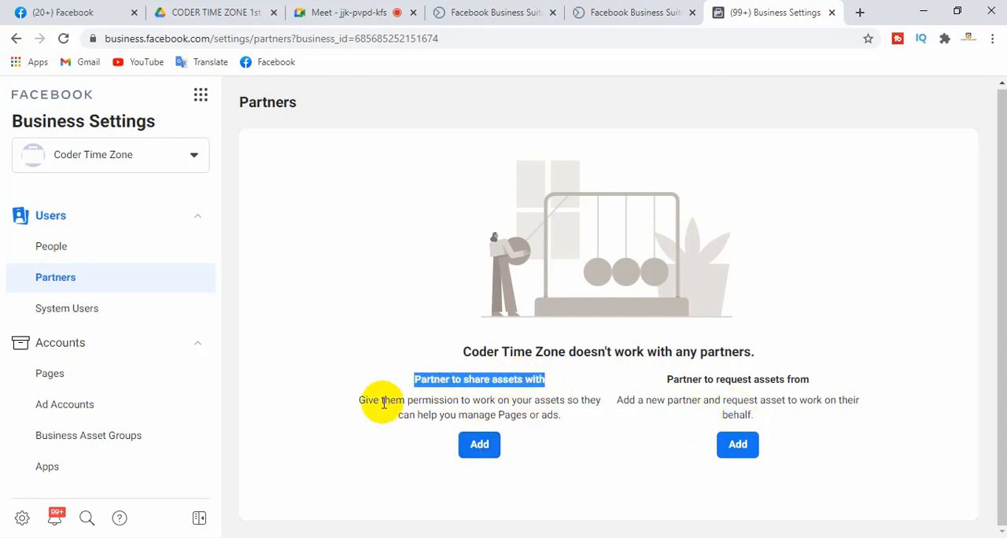
click(649, 458)
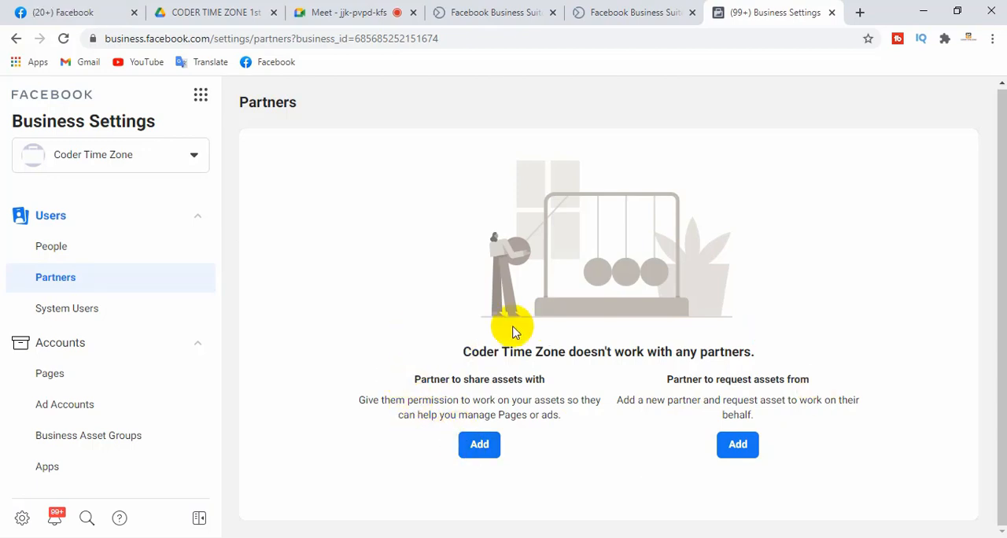
Review the People and System Users settings, and open the Pages settings under Accounts
click(62, 253)
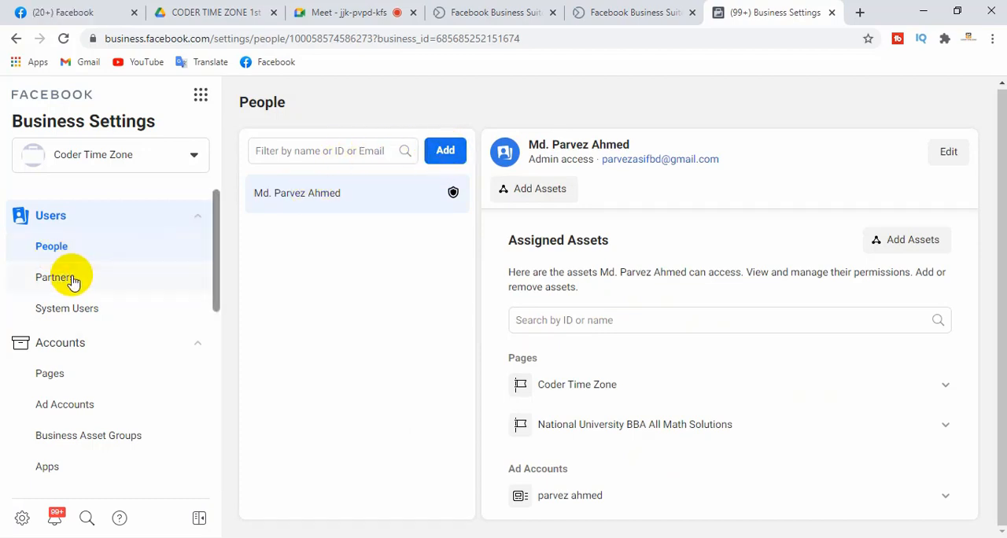
click(90, 311)
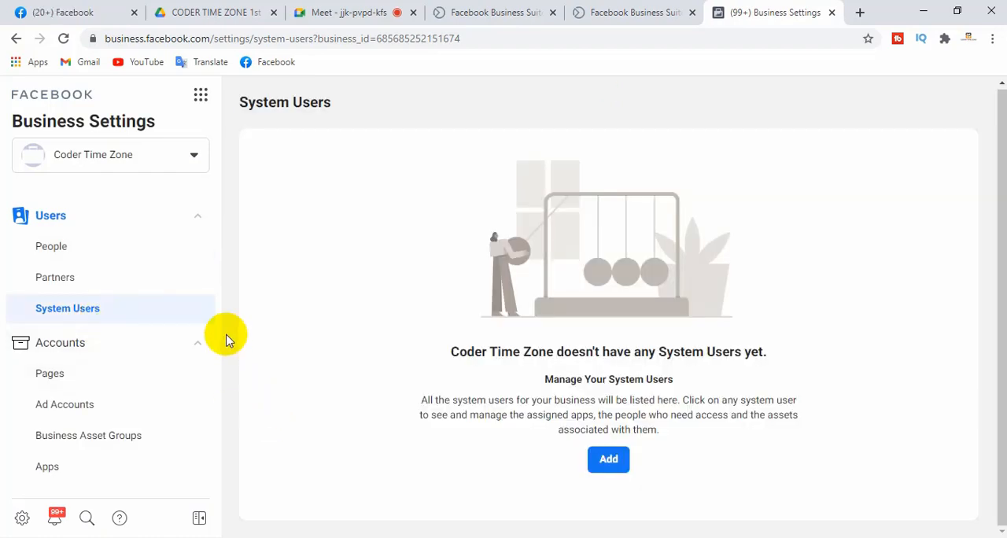
scroll(218, 247, down, 2)
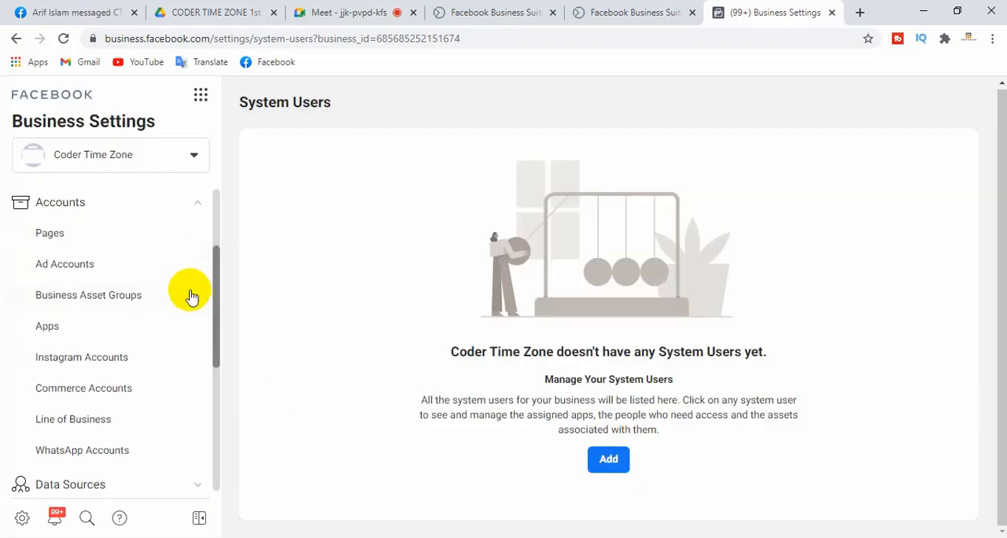
click(53, 237)
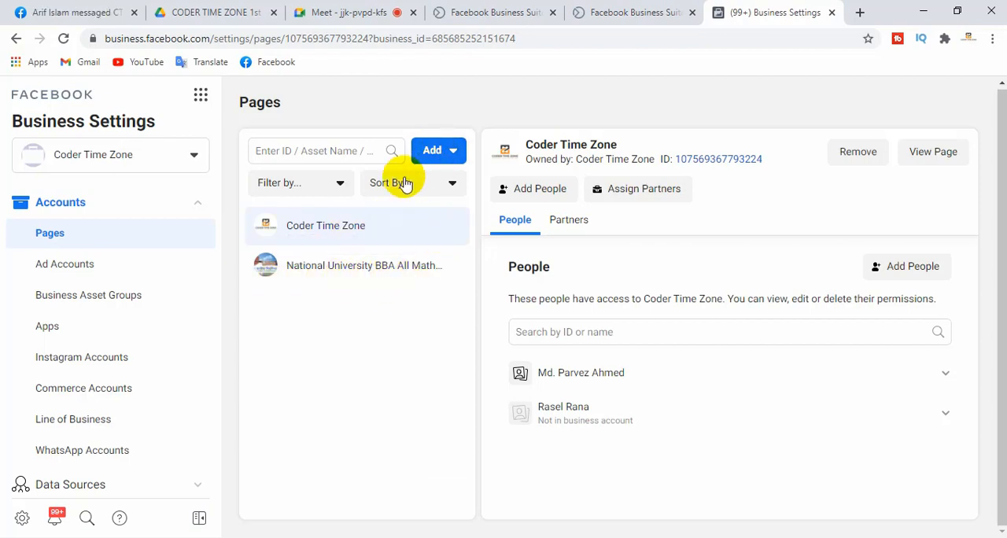
Start adding a Page the business already owns and go to the Page name or URL entry
click(441, 151)
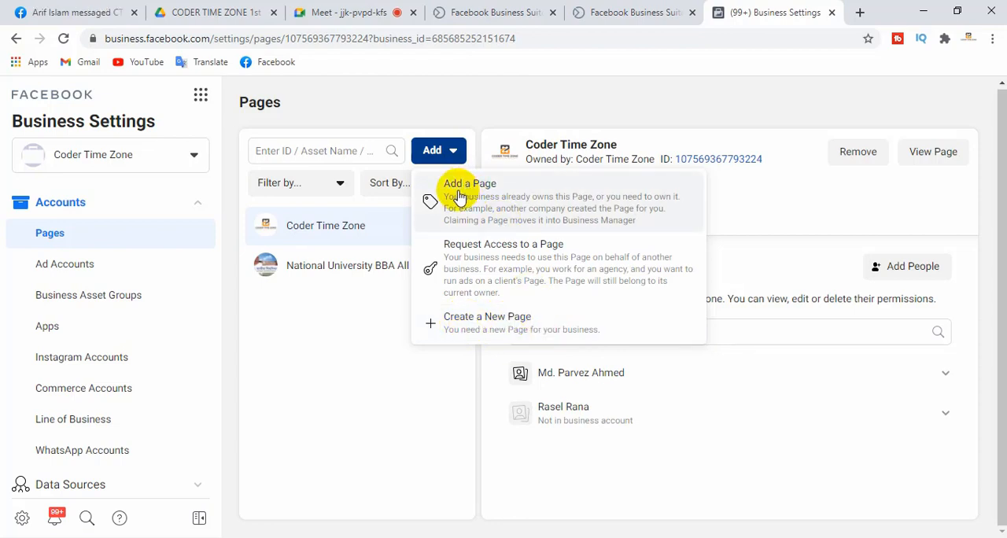
click(546, 198)
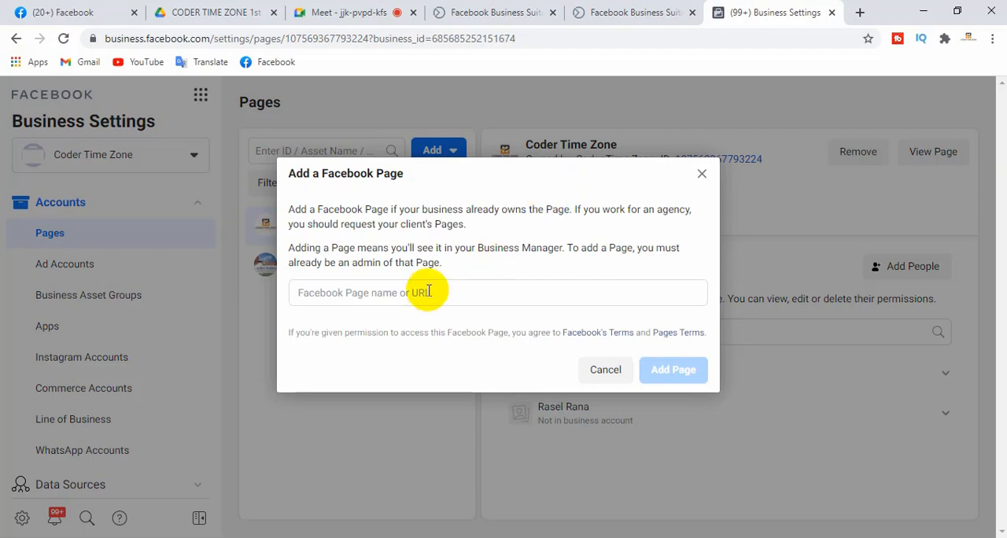
click(370, 295)
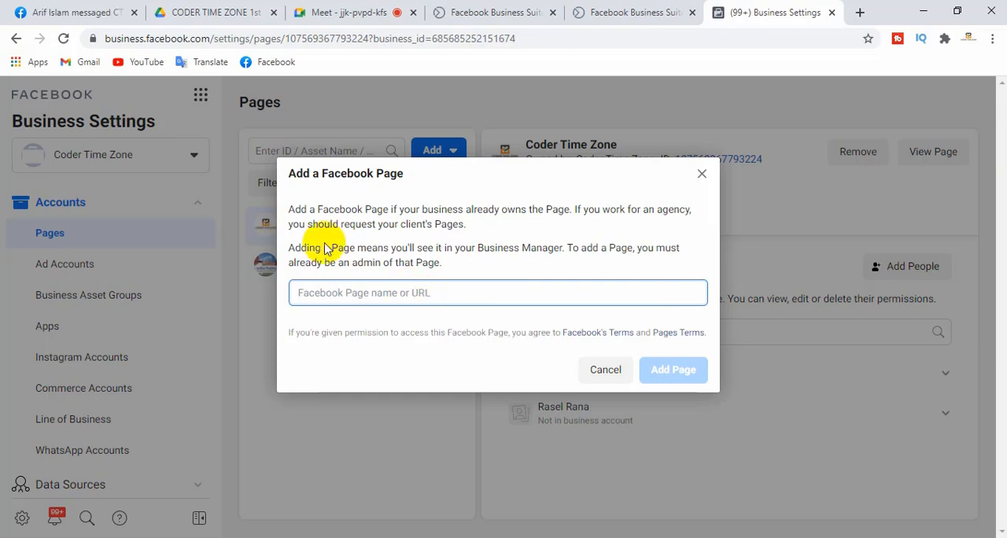
Switch to Facebook, open the BD Shop page from the managed Pages and copy its web address
click(74, 9)
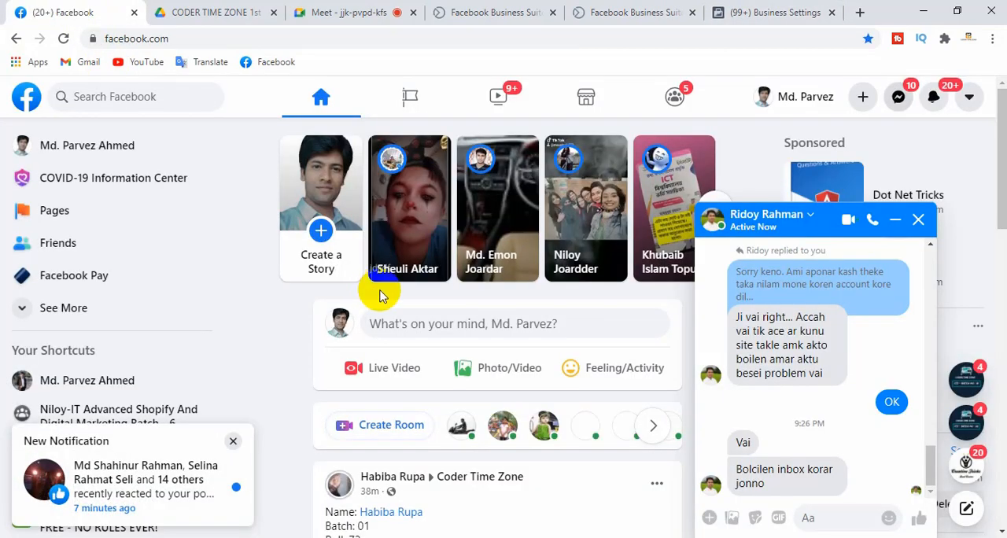
click(433, 110)
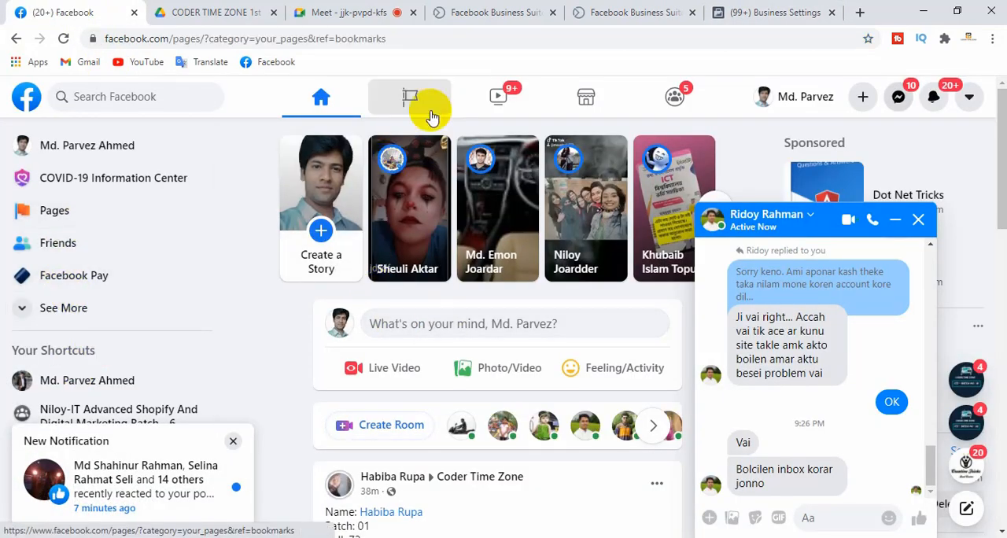
click(897, 221)
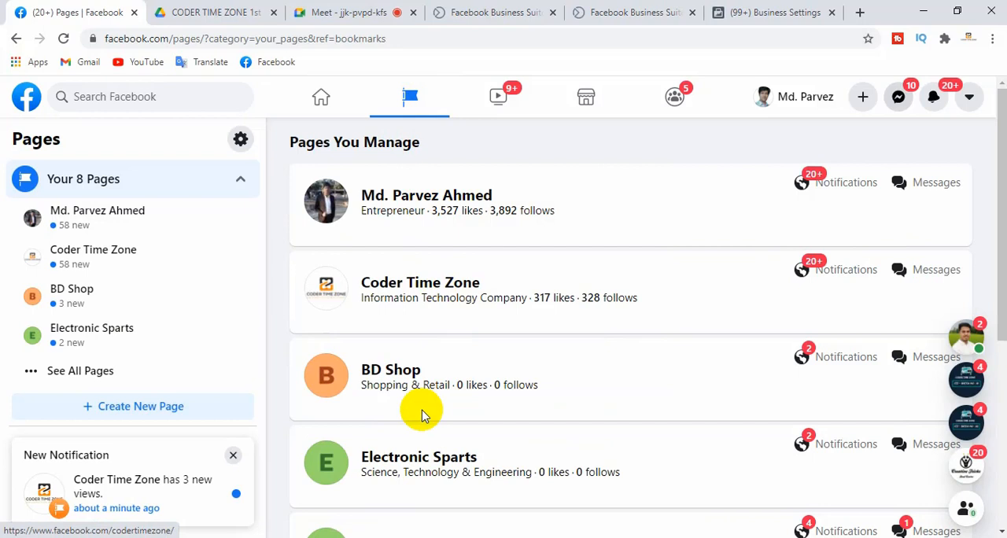
click(396, 376)
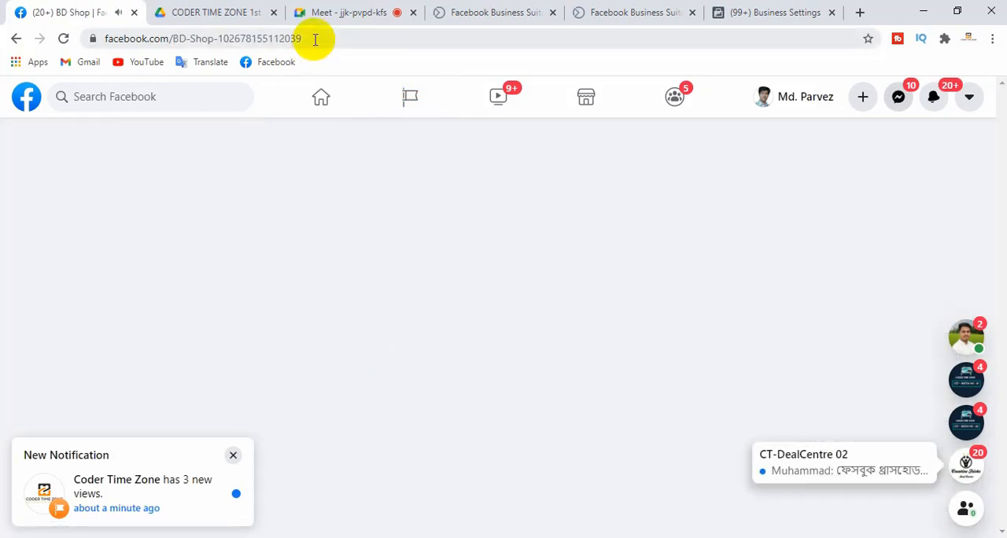
click(315, 39)
key(ctrl+c)
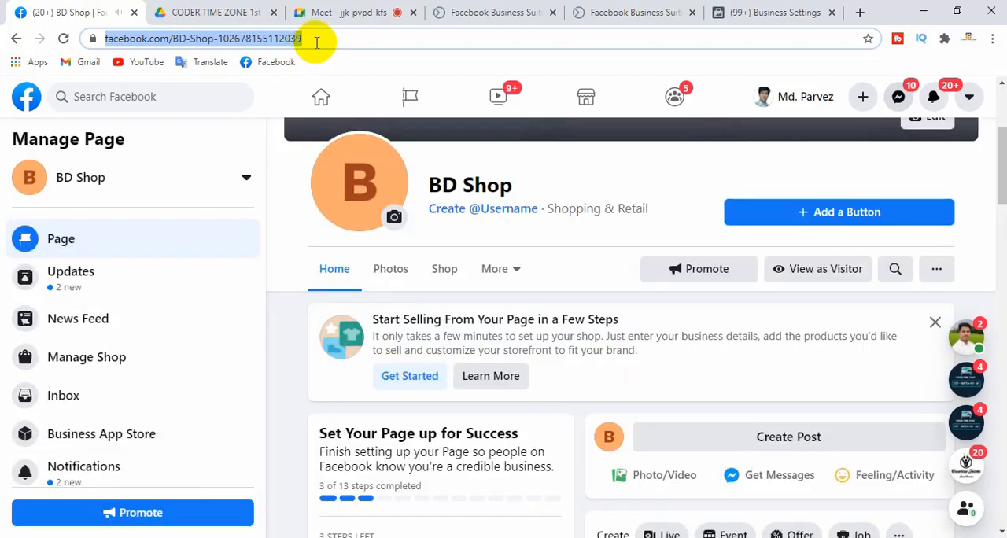
Return to Business Settings, enter the copied URL in the Add a Facebook Page form, choose BD Shop and cancel the addition
click(763, 17)
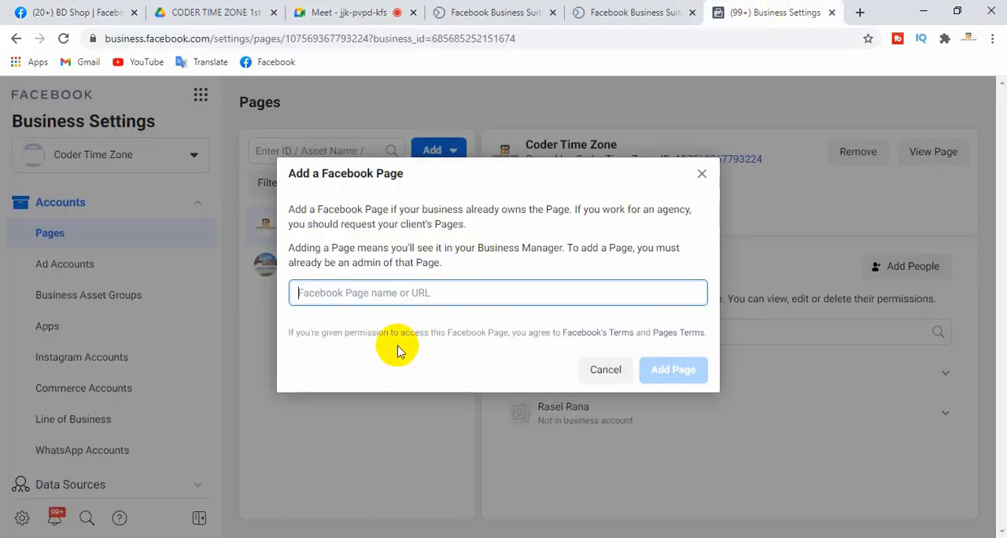
key(ctrl+v)
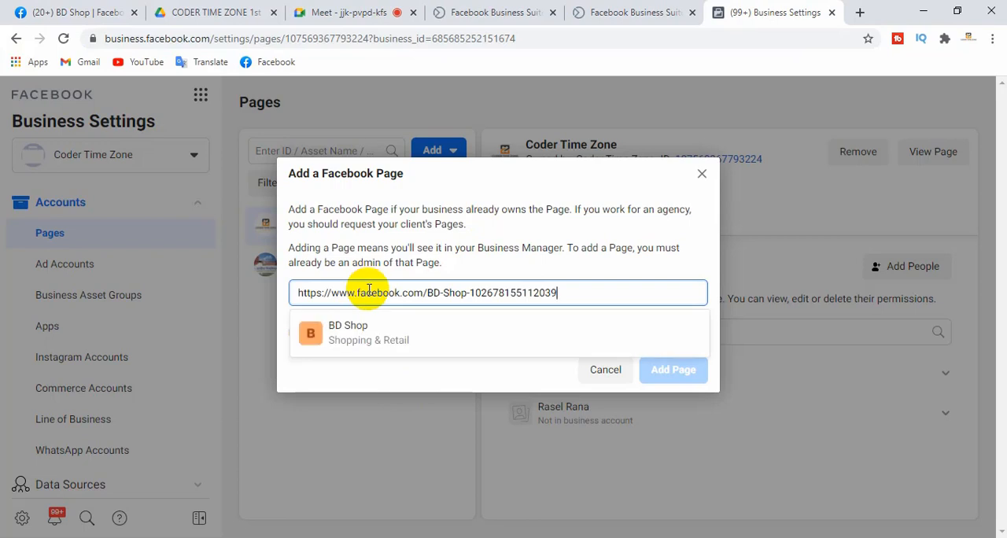
click(354, 335)
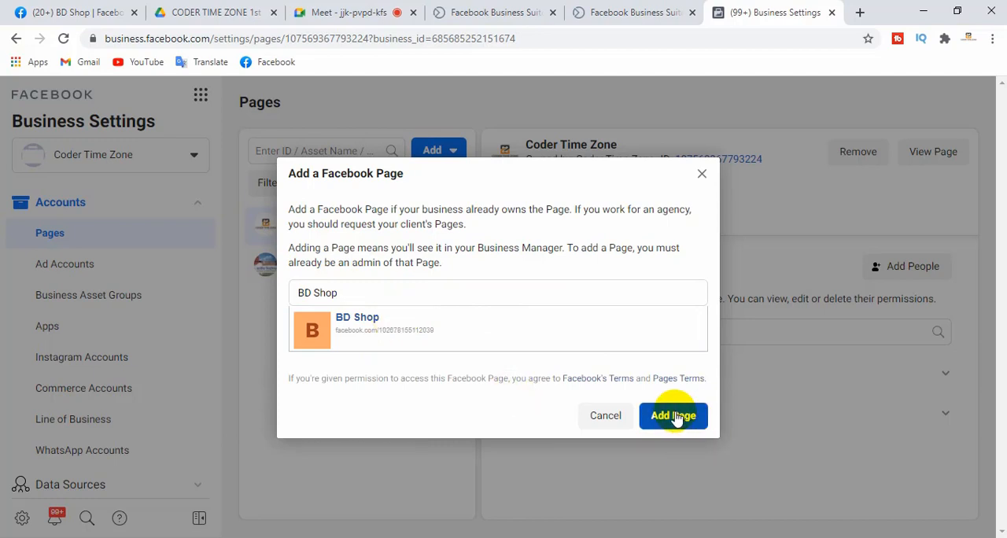
click(608, 416)
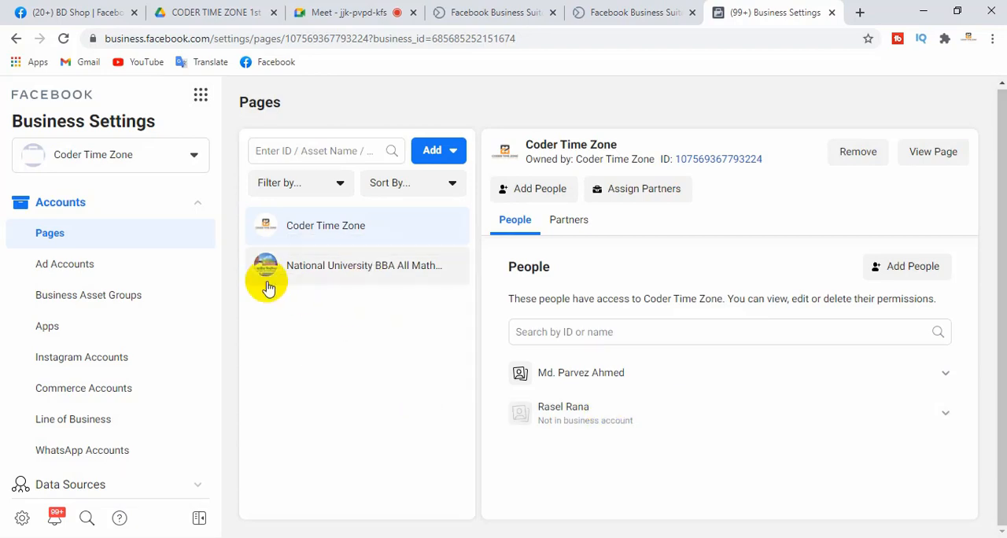
Review the options for adding a Page and the details of the National University BBA All Math Solutions and Coder Time Zone Pages
click(435, 152)
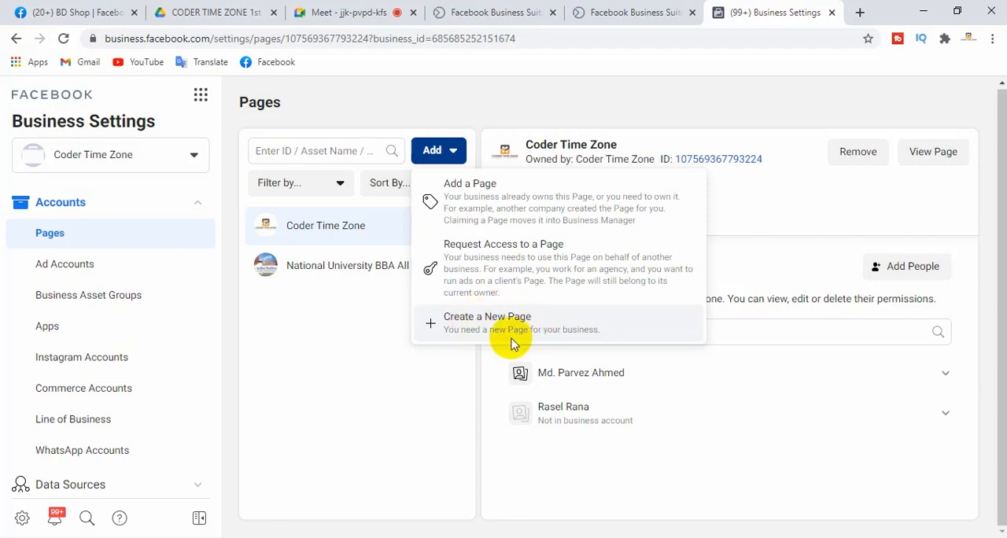
click(376, 400)
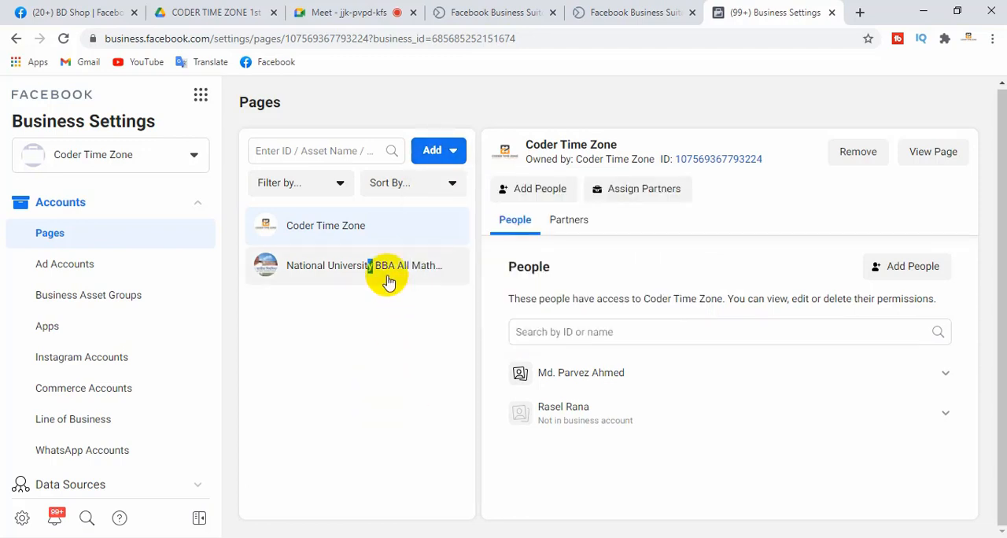
click(339, 268)
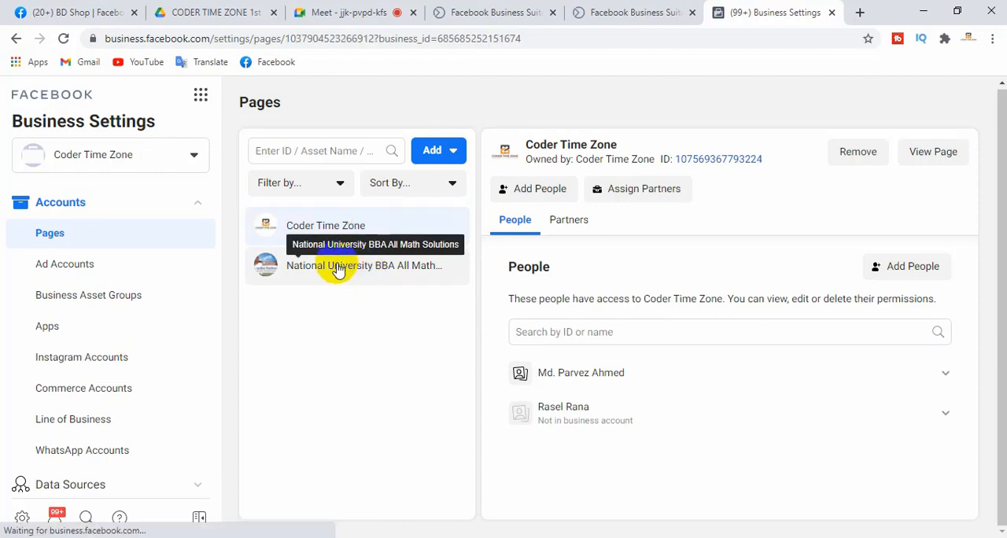
click(366, 227)
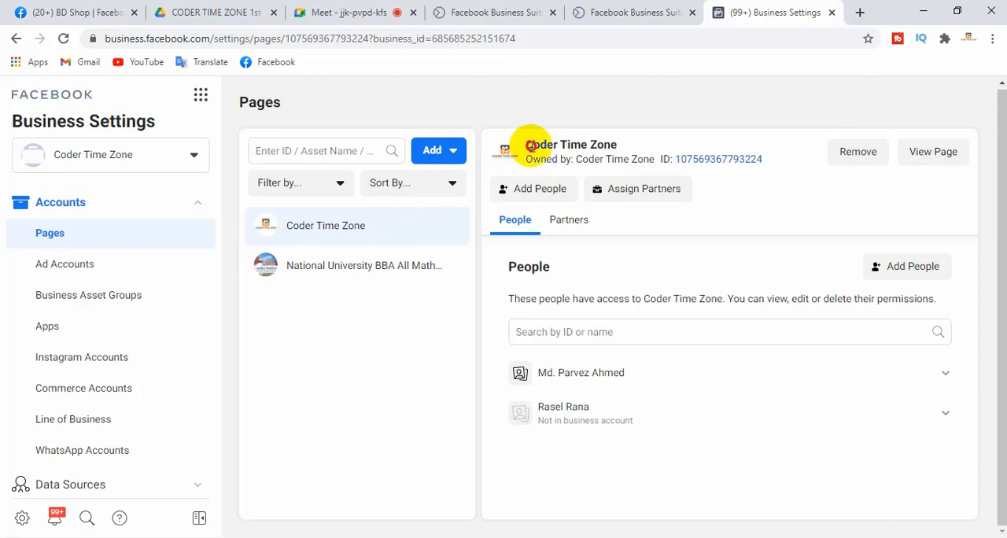
drag(529, 146, 615, 146)
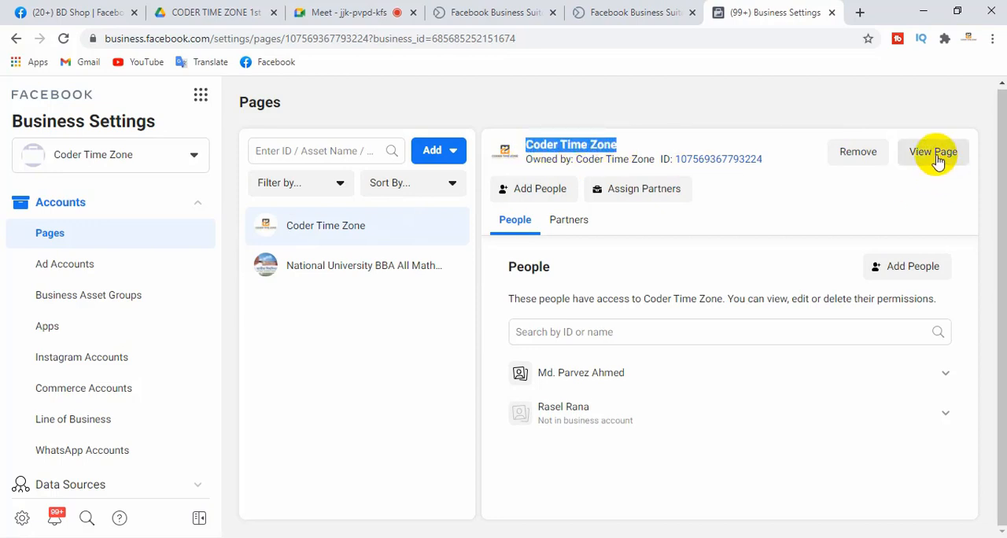
click(346, 329)
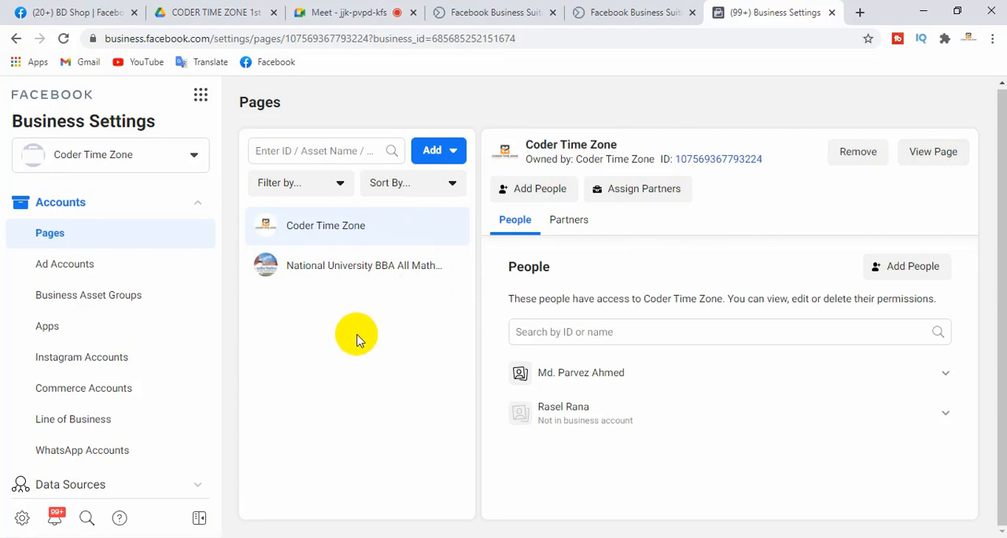
Open the Ad Accounts settings and examine the options for adding, requesting access to or creating an ad account
click(79, 266)
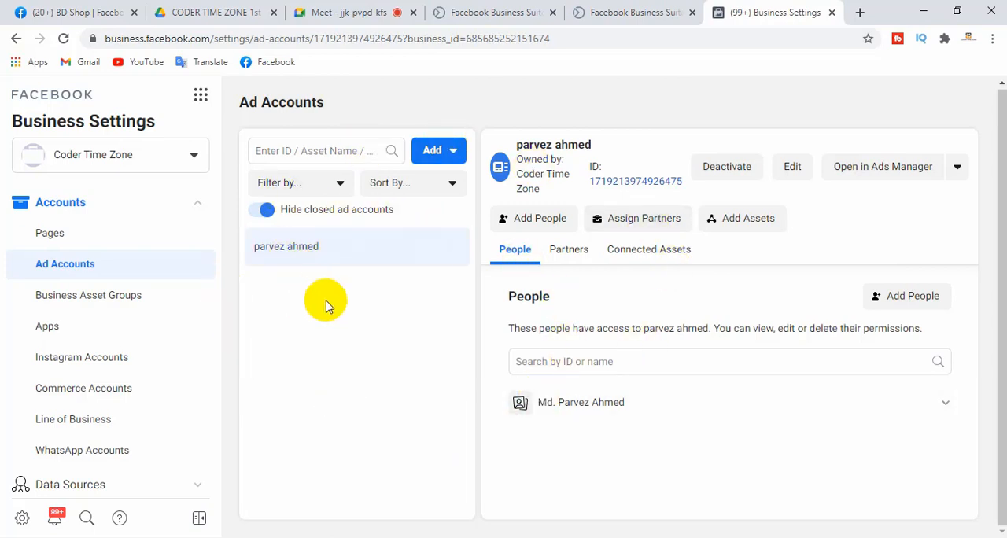
click(442, 152)
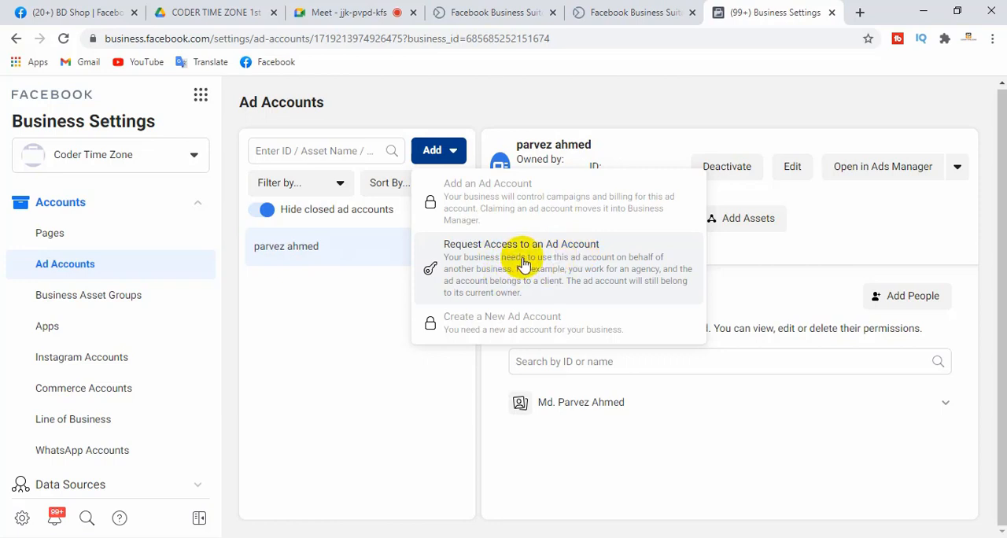
click(308, 265)
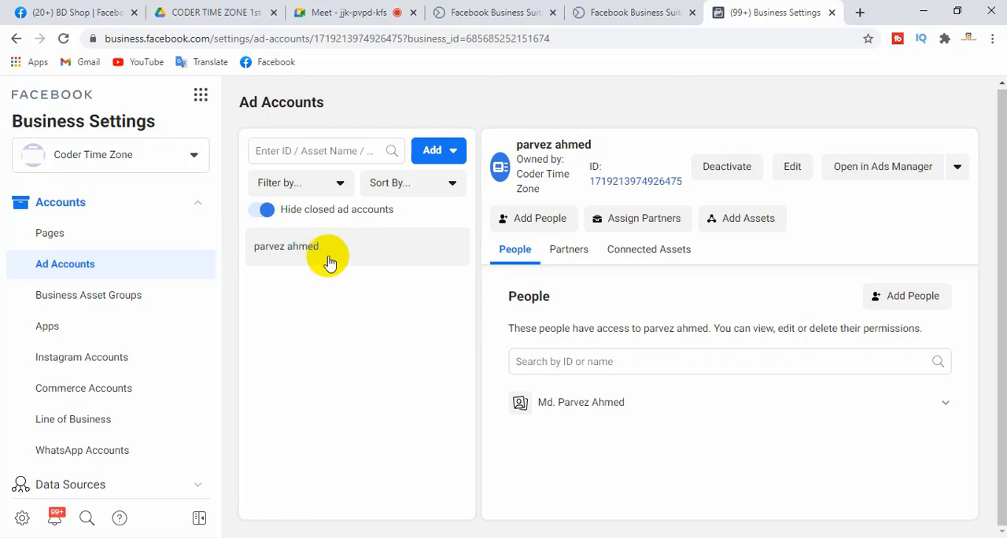
Open the Business Asset Groups settings, confirm the update notice and read the introduction
click(82, 302)
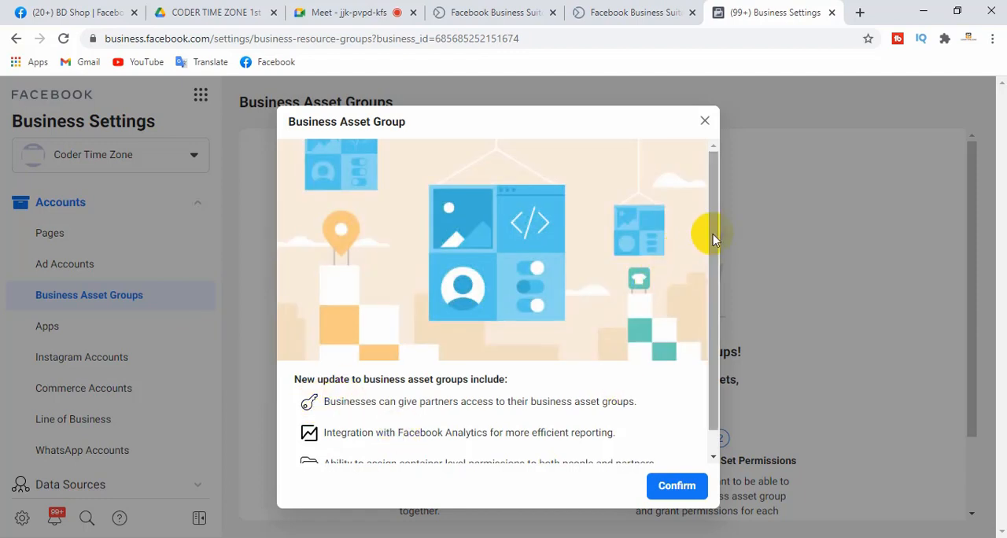
drag(713, 231, 712, 305)
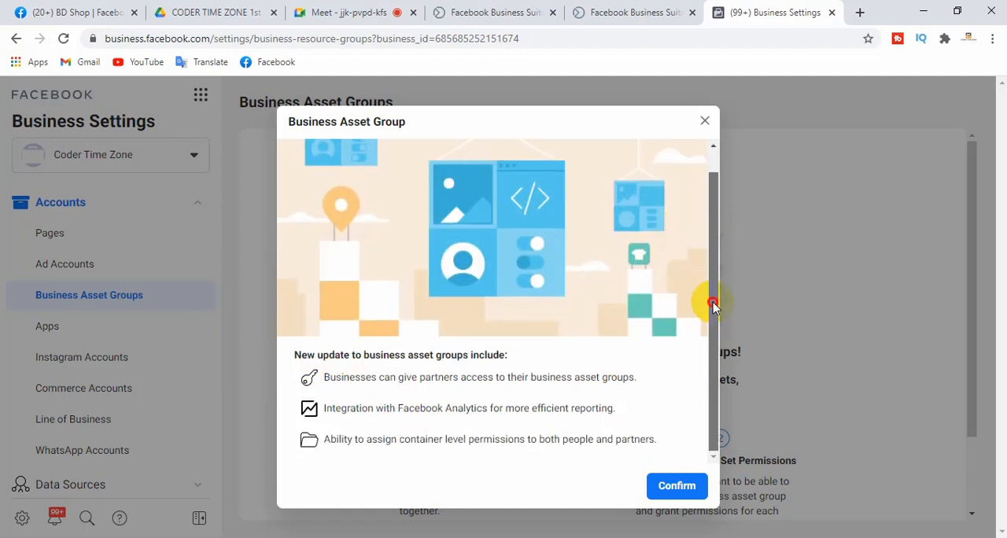
click(676, 486)
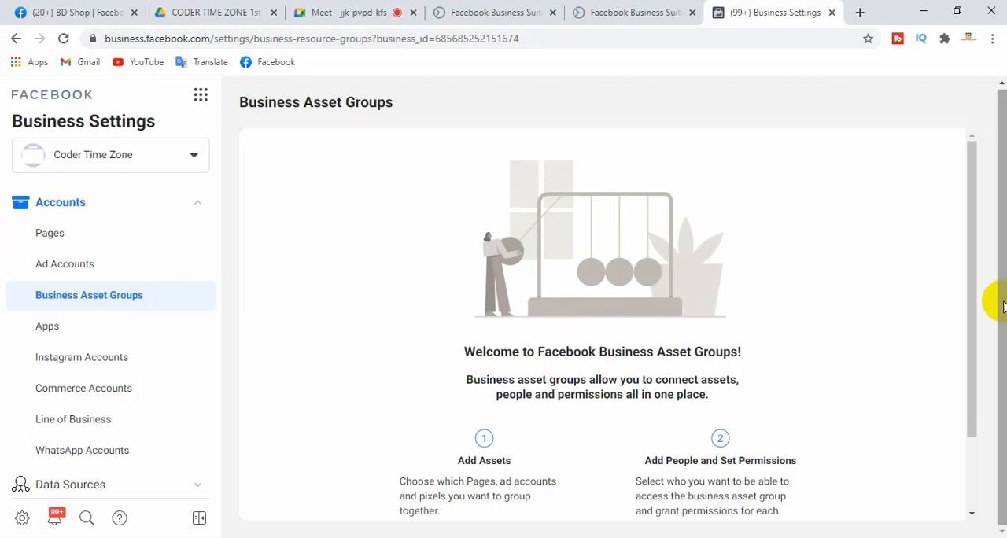
drag(973, 243, 973, 326)
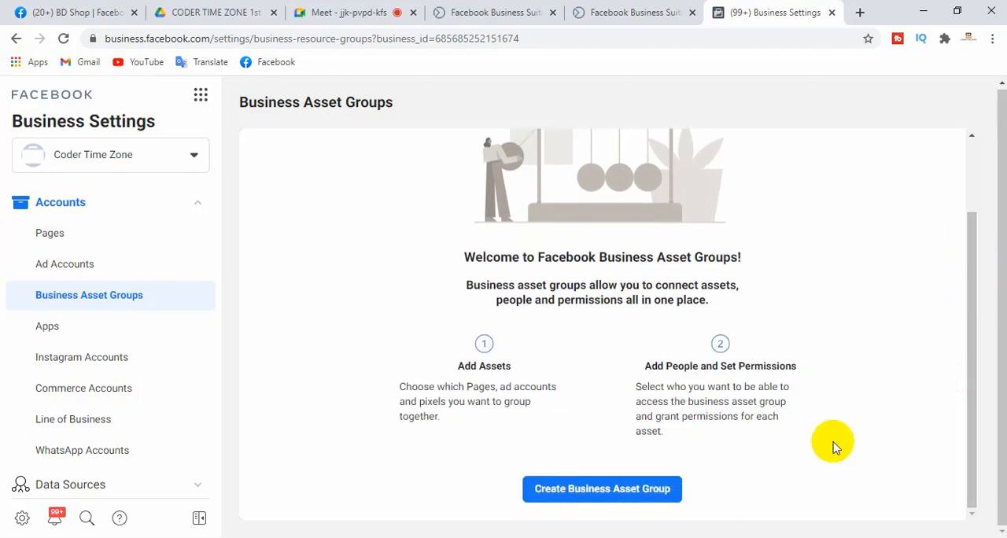
Review the ways to organize a new business asset group, from separate brands to Other, and close the form without creating one
click(607, 494)
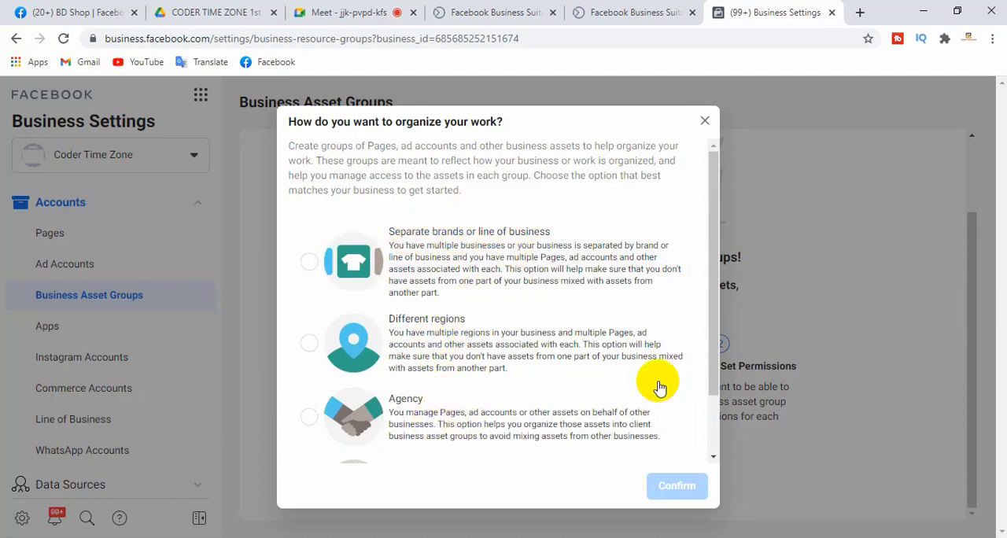
drag(713, 274, 703, 245)
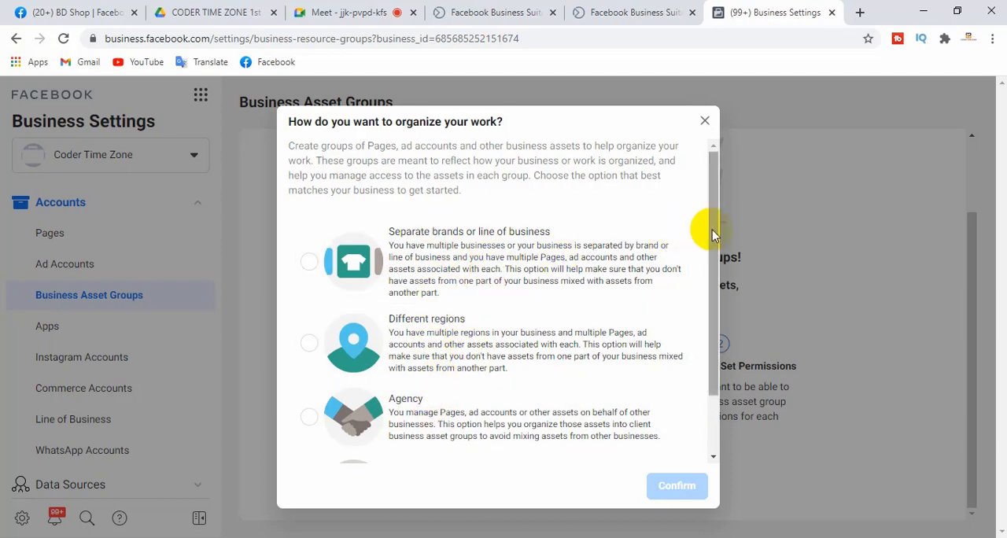
drag(712, 233, 714, 321)
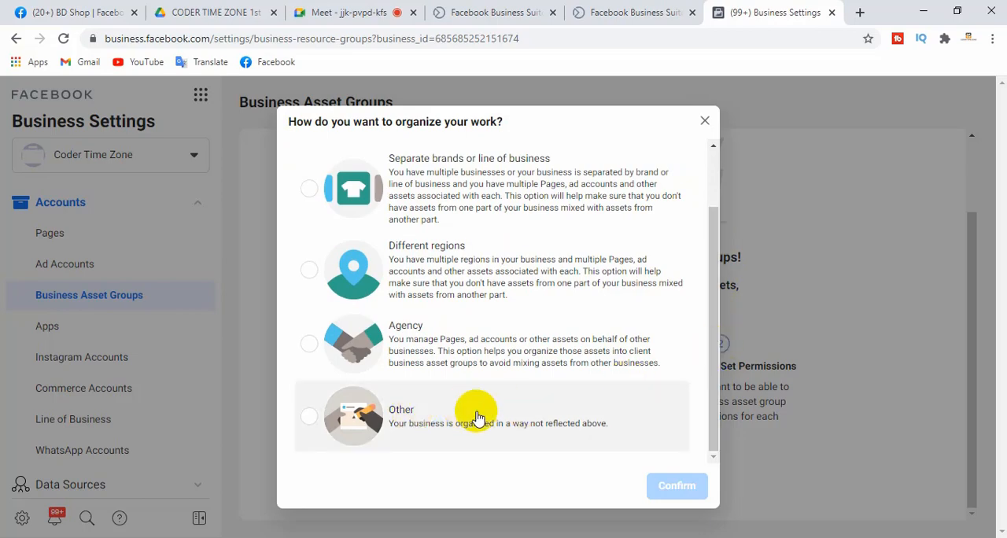
click(704, 120)
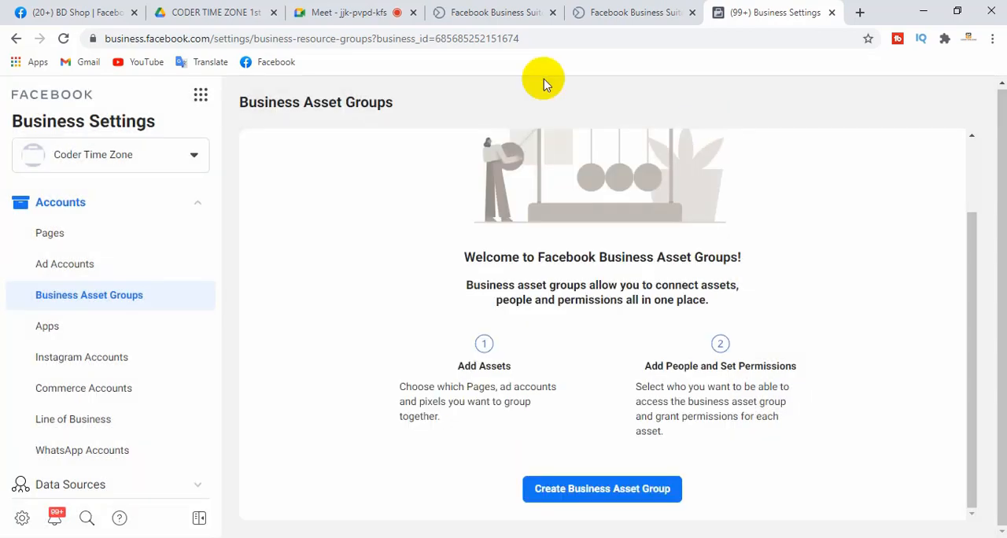
Switch to Google Meet, admit the waiting participant to the call and return to Business Settings
click(350, 10)
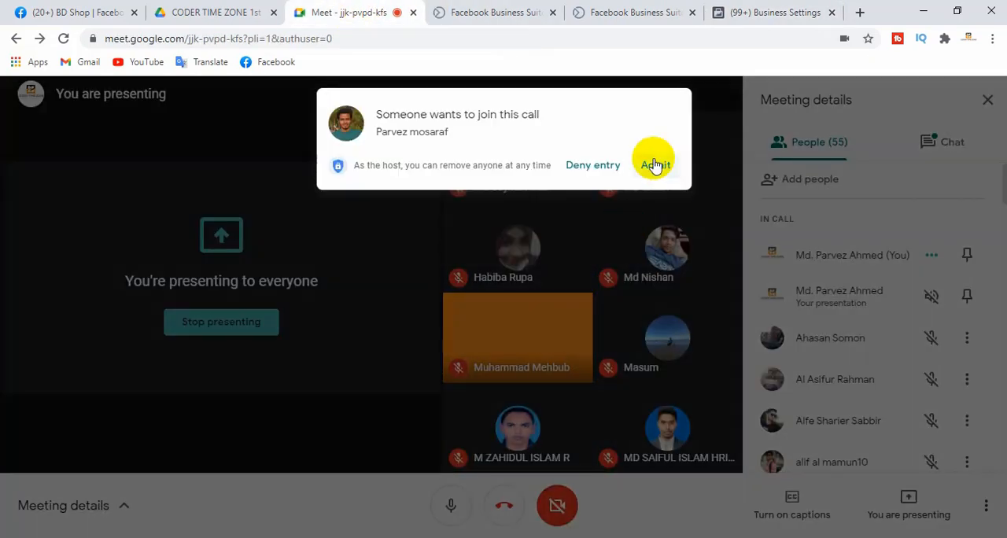
click(660, 165)
click(722, 12)
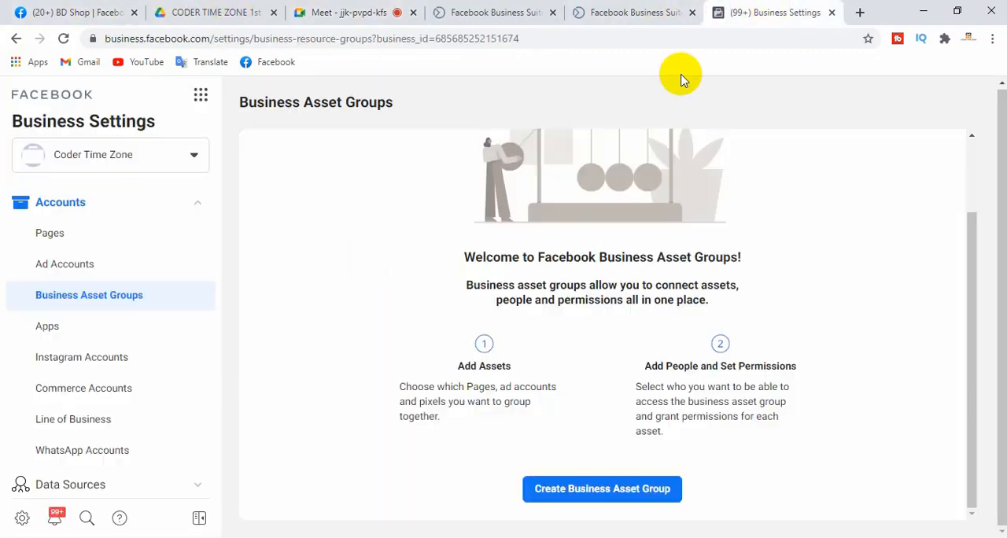
Open the Apps settings and read the description of how added Facebook apps are managed
click(62, 333)
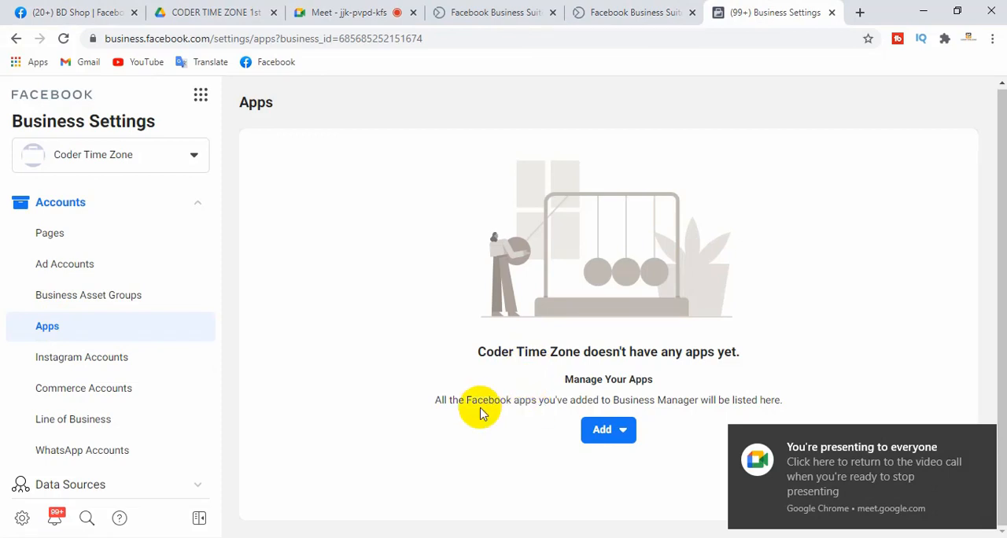
drag(441, 400, 776, 399)
click(385, 294)
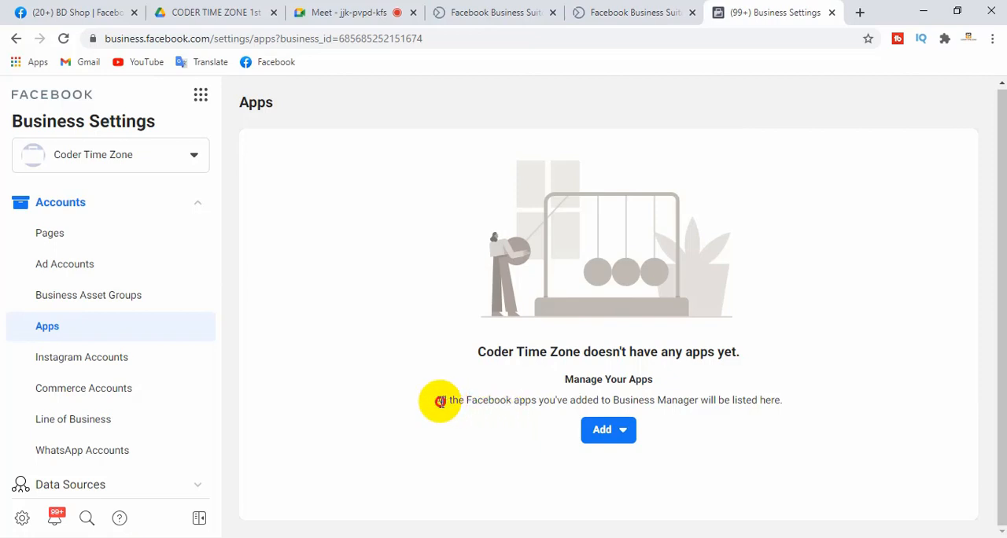
drag(441, 402, 784, 401)
click(802, 406)
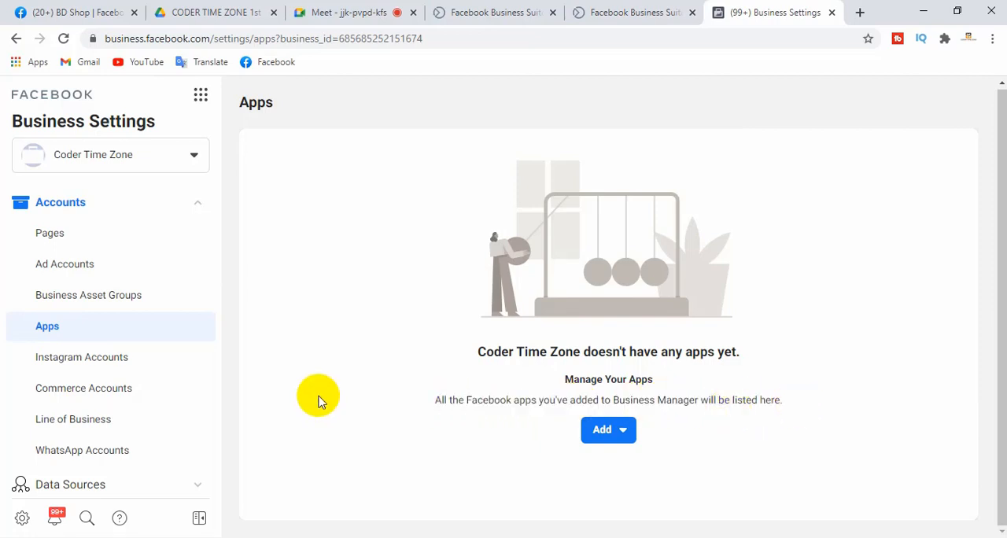
Open the Instagram Accounts settings and read the description of managing Instagram accounts
click(81, 366)
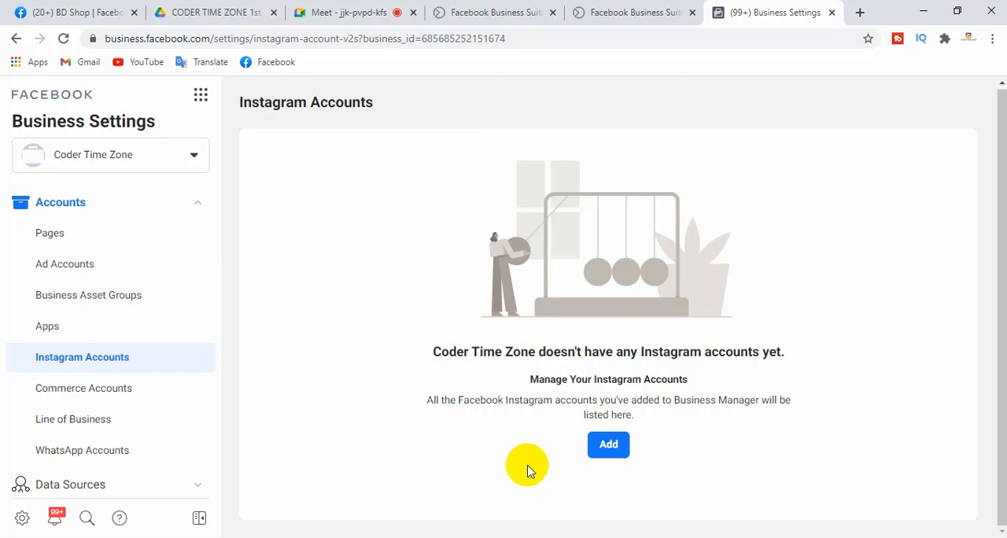
drag(426, 400, 831, 405)
click(726, 470)
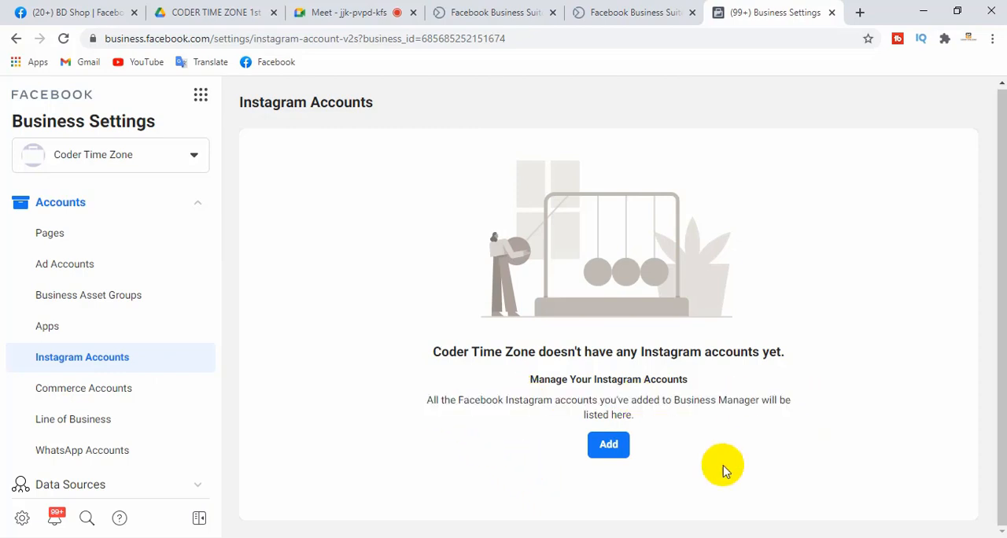
Start connecting an Instagram account, review the Instagram login form, and close everything without signing in
click(608, 446)
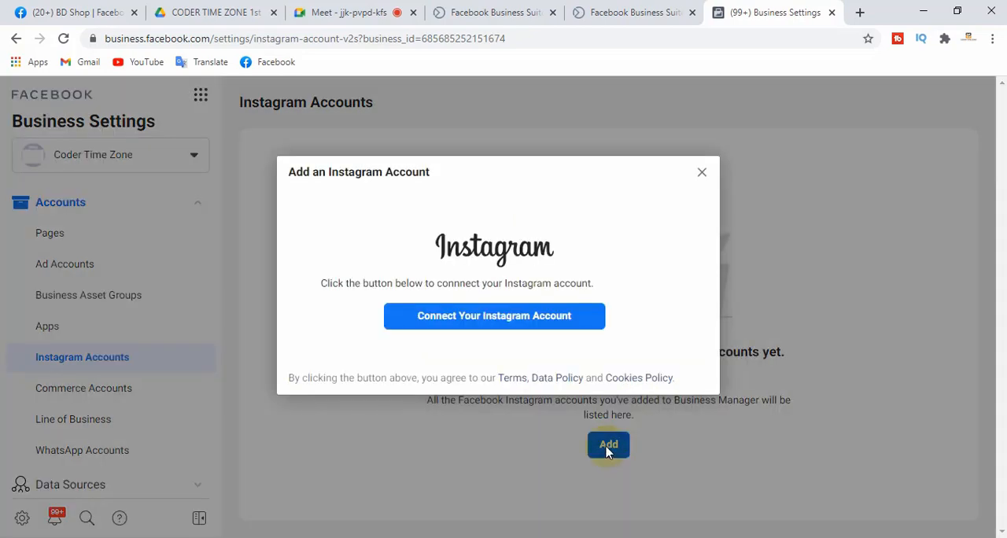
click(506, 322)
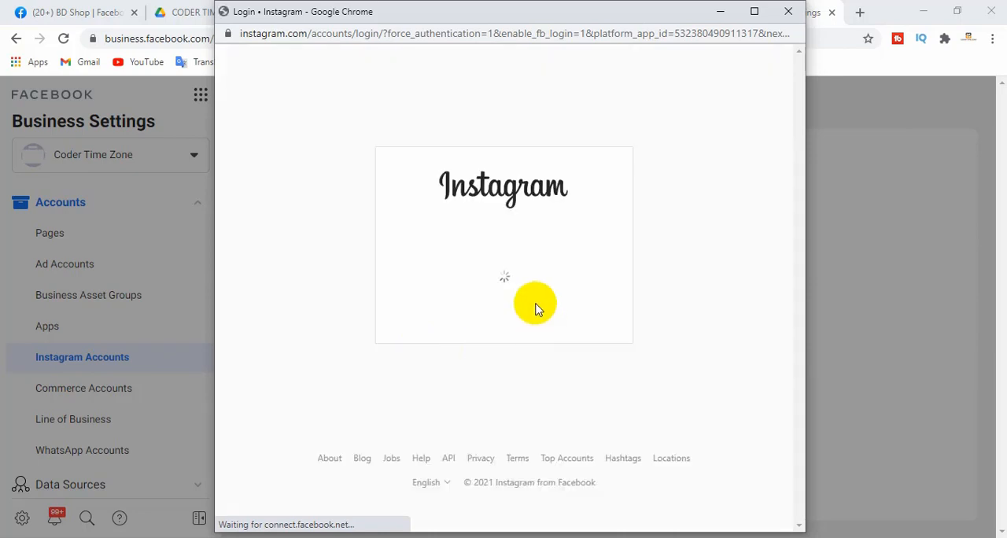
click(435, 212)
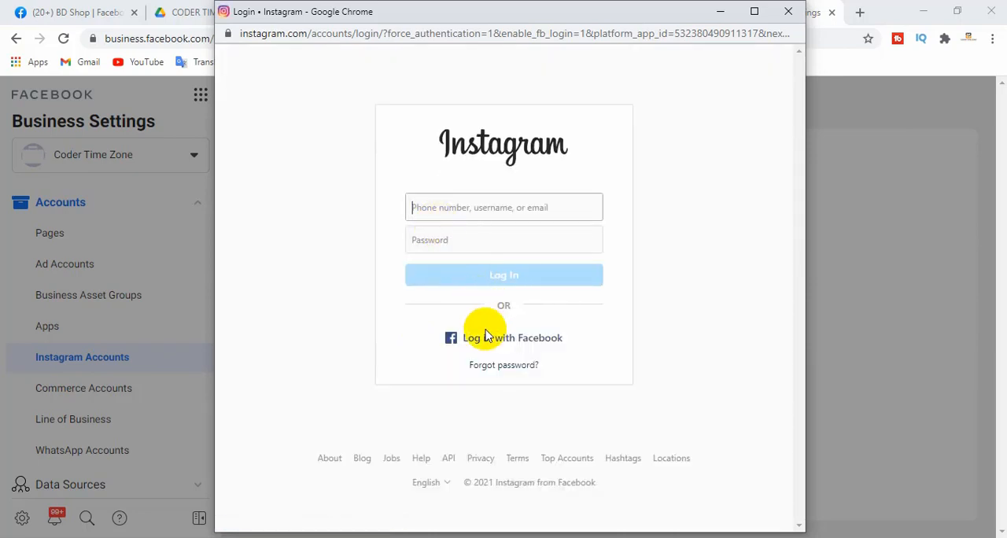
click(452, 207)
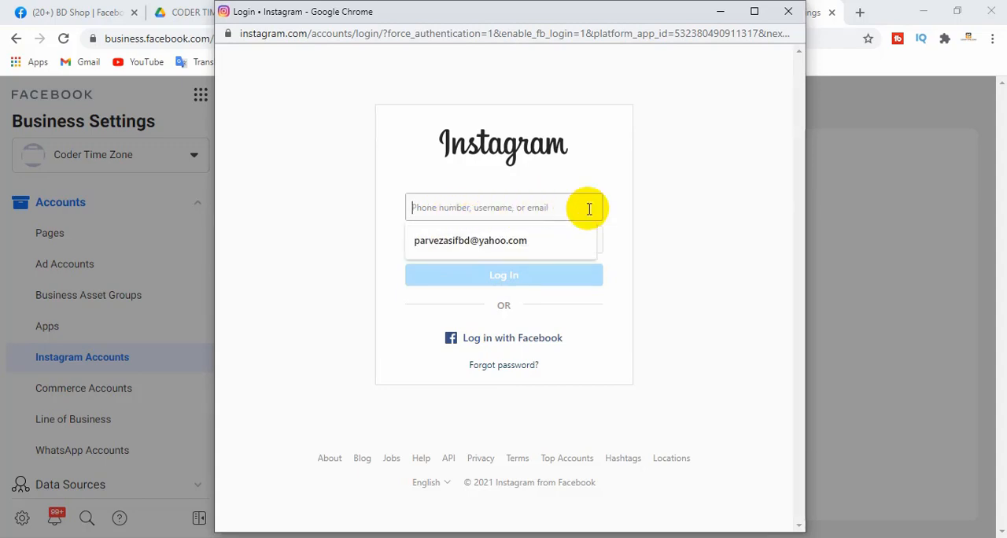
click(647, 225)
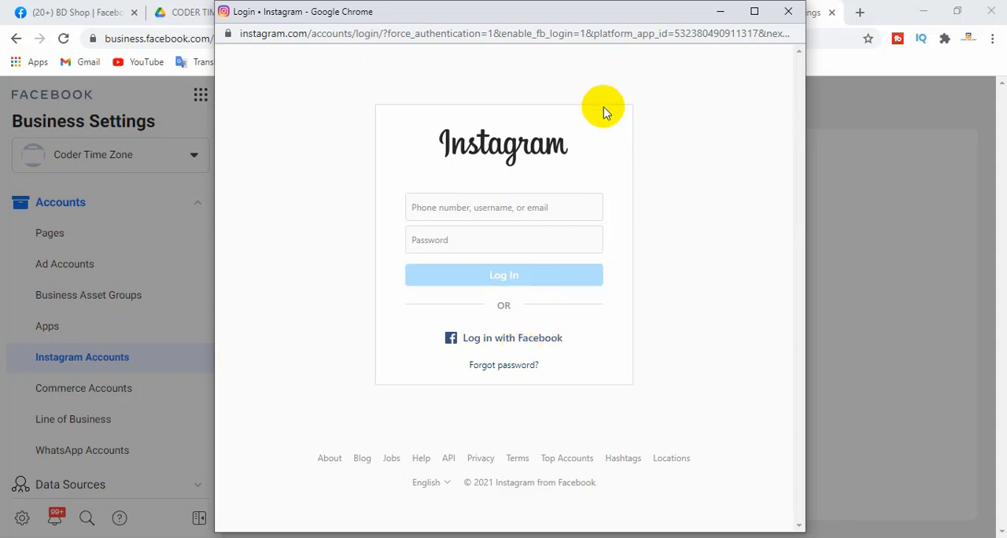
click(788, 11)
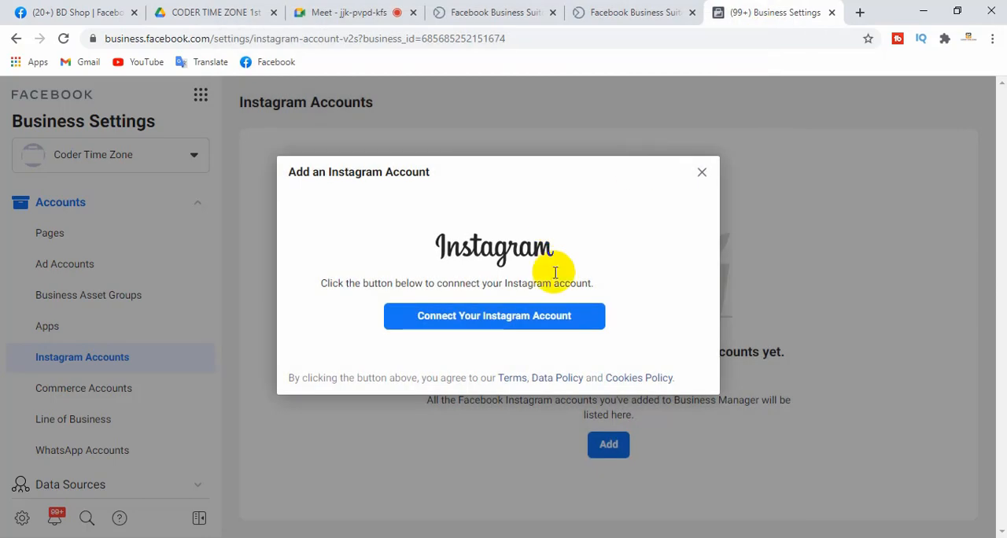
click(701, 173)
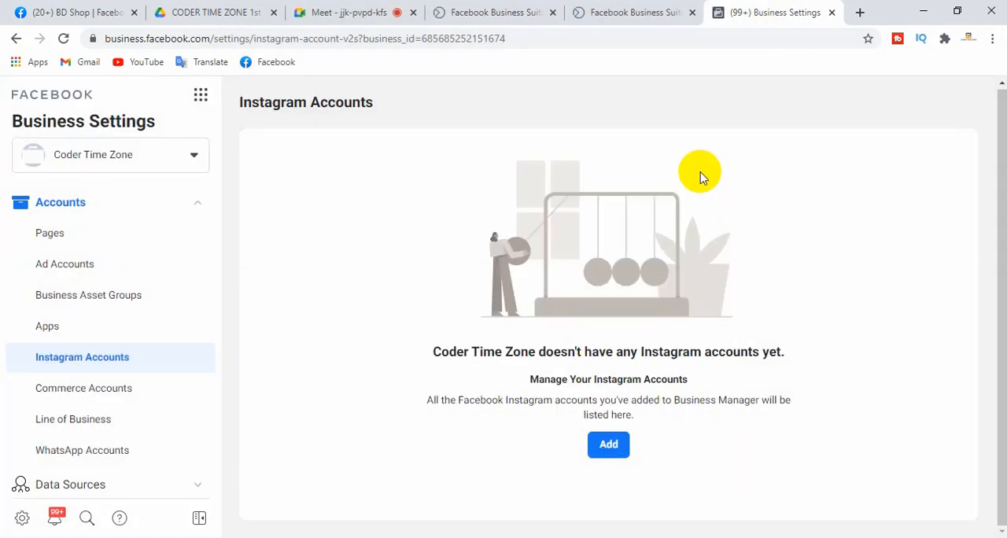
Open the Commerce Accounts settings and review the Coder Time Zone commerce account
click(95, 391)
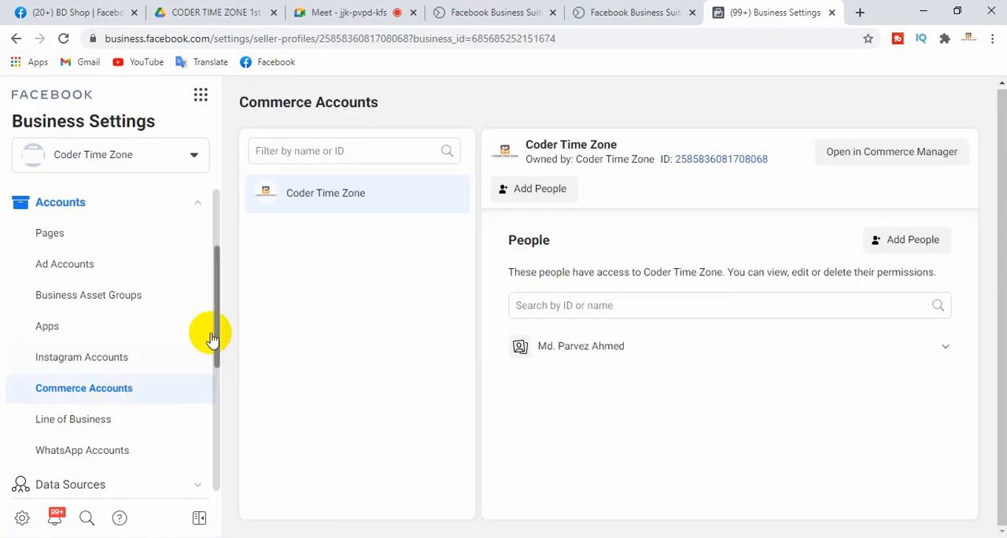
drag(216, 283, 215, 339)
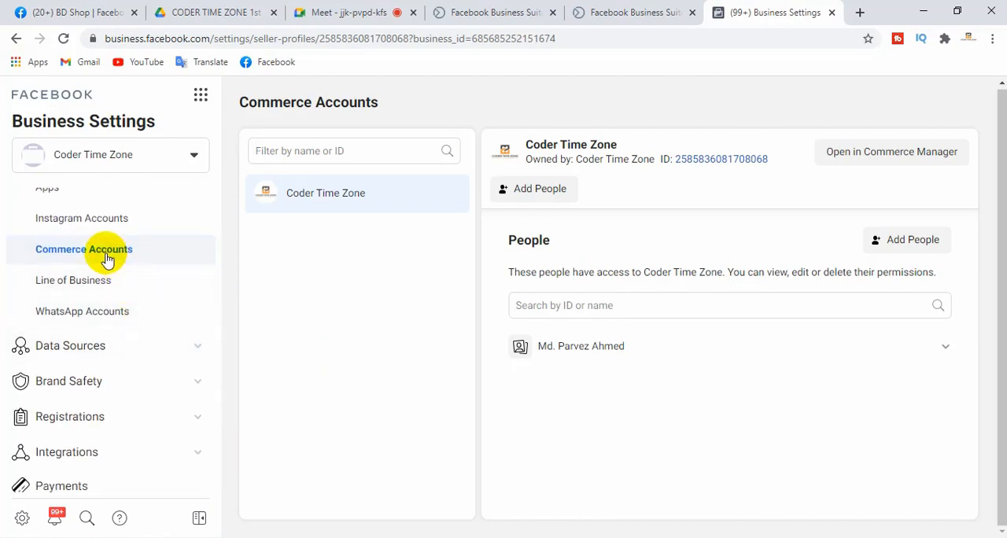
click(349, 310)
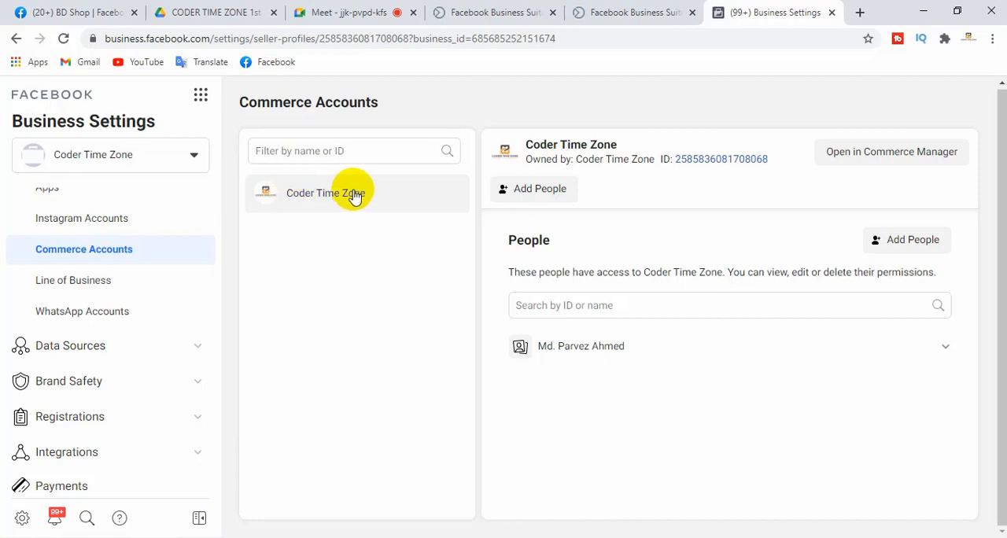
Switch to Google Meet, admit the participant waiting to join, and return to the Commerce Accounts settings
click(348, 12)
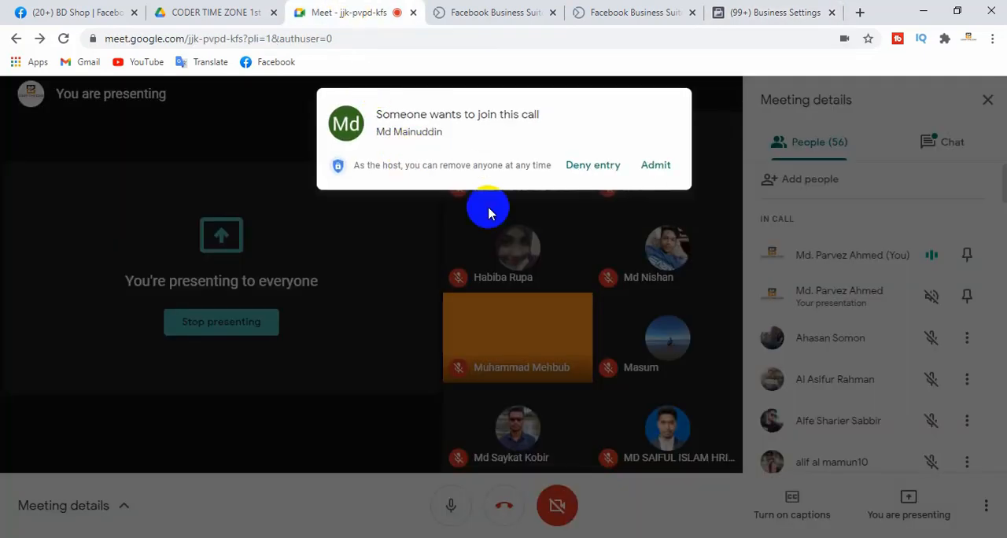
click(655, 166)
click(791, 12)
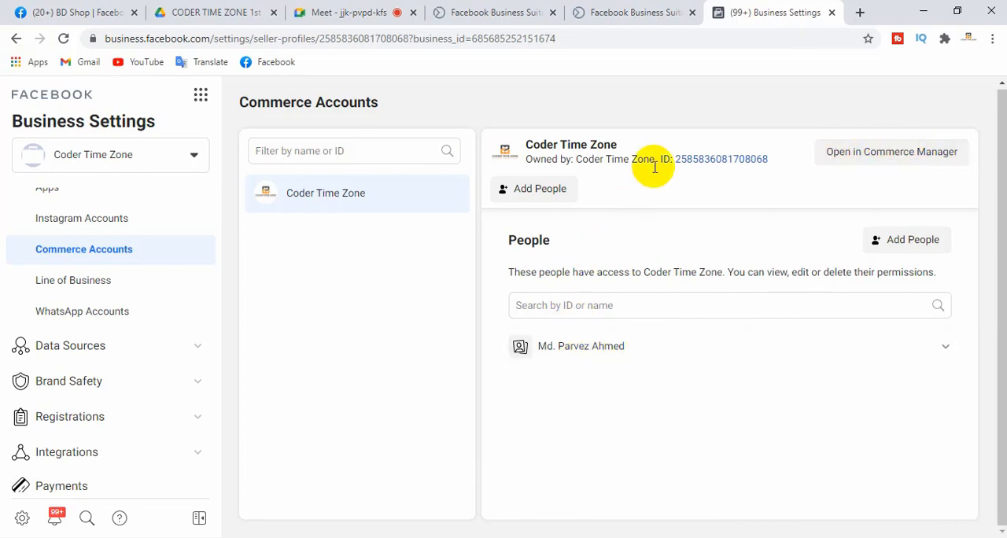
Start adding people to the Coder Time Zone commerce account, select the listed person and review the available permissions
drag(618, 145, 532, 145)
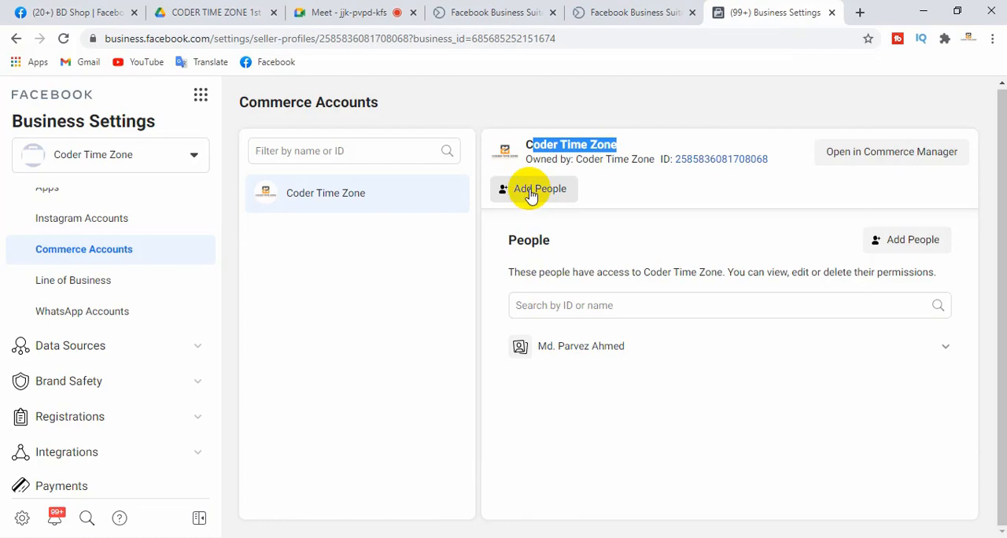
click(532, 191)
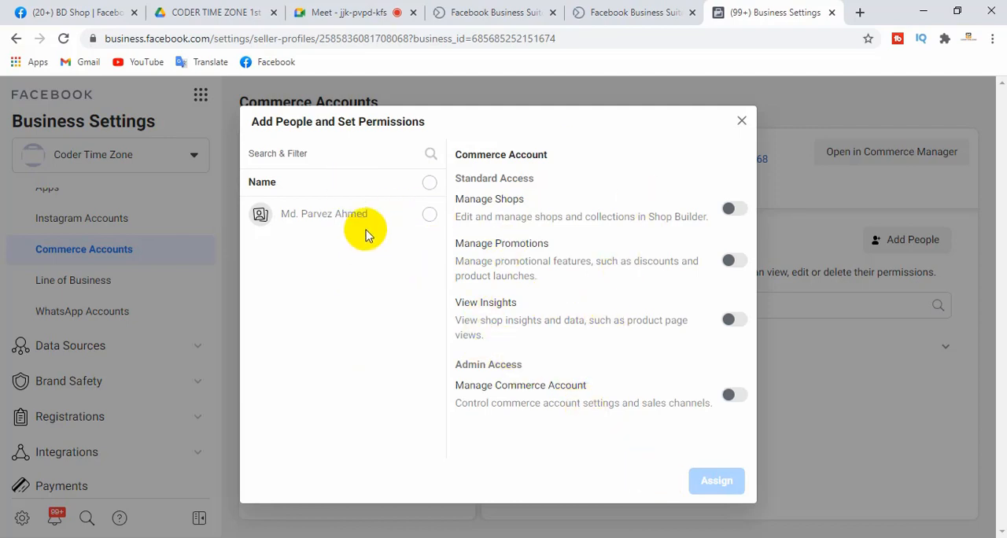
drag(285, 213, 432, 217)
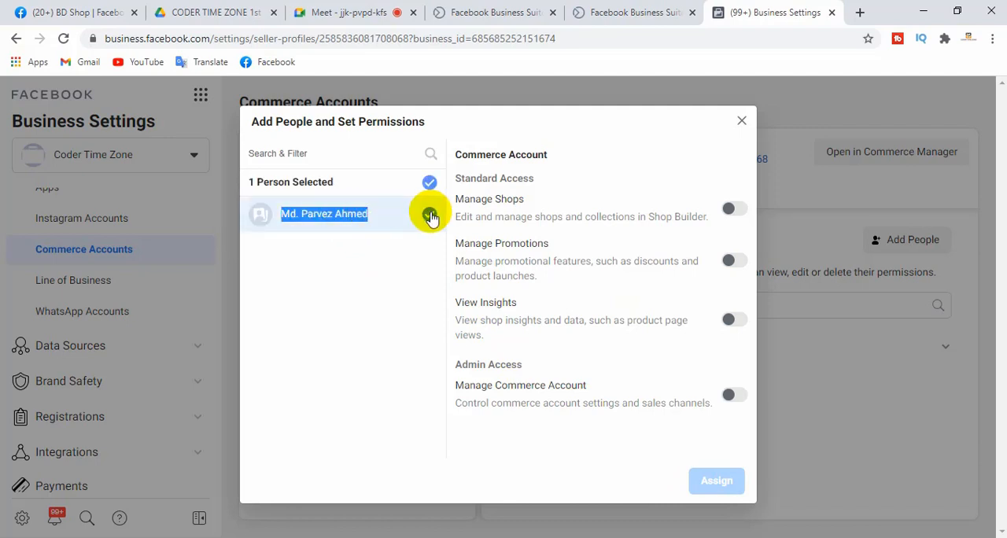
click(399, 270)
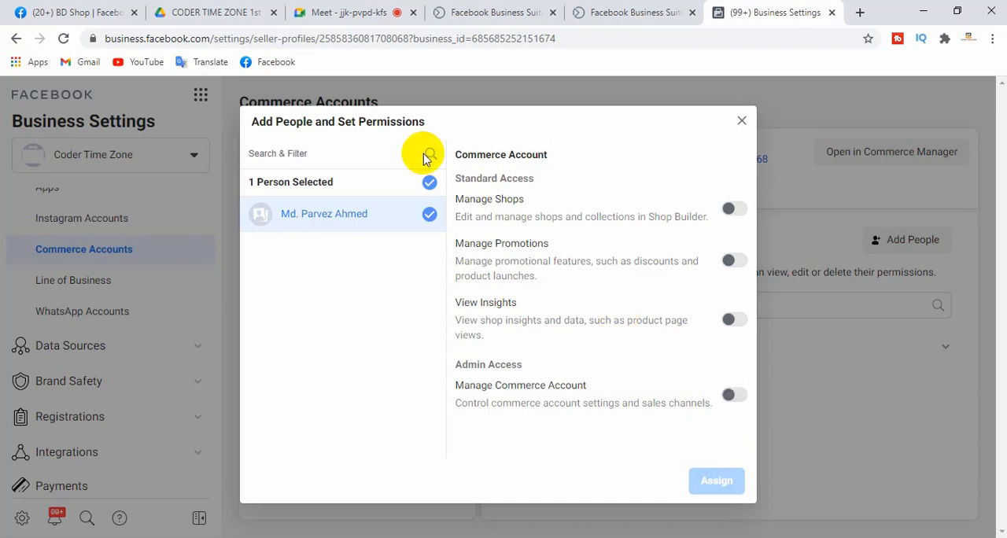
Admit the next waiting participant in Google Meet, return to Business Settings and close the permissions form without assigning access
click(346, 13)
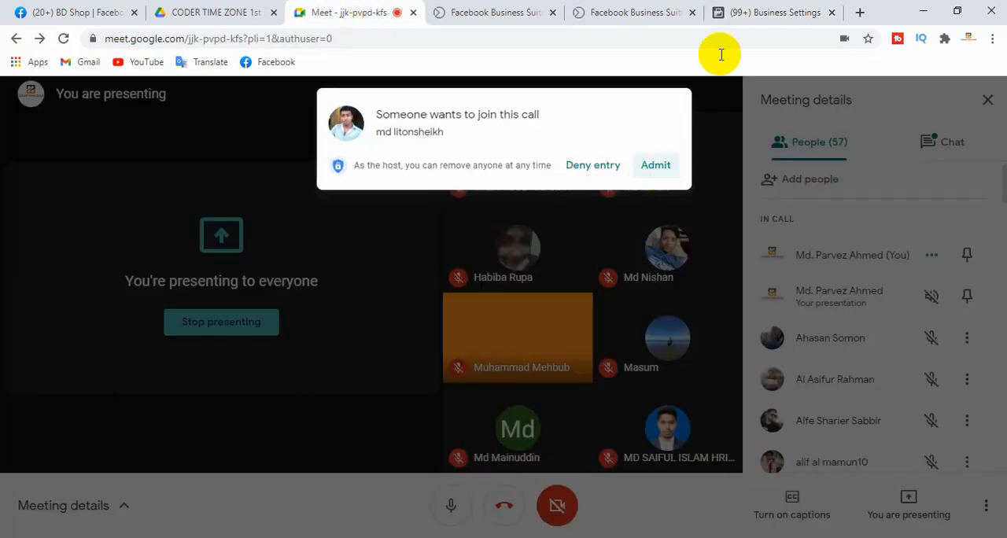
click(742, 12)
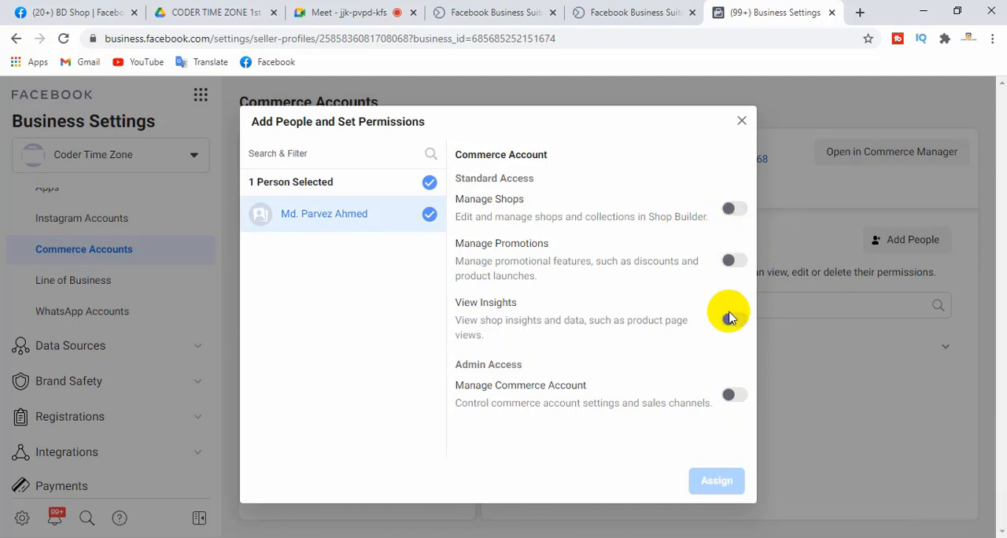
click(742, 123)
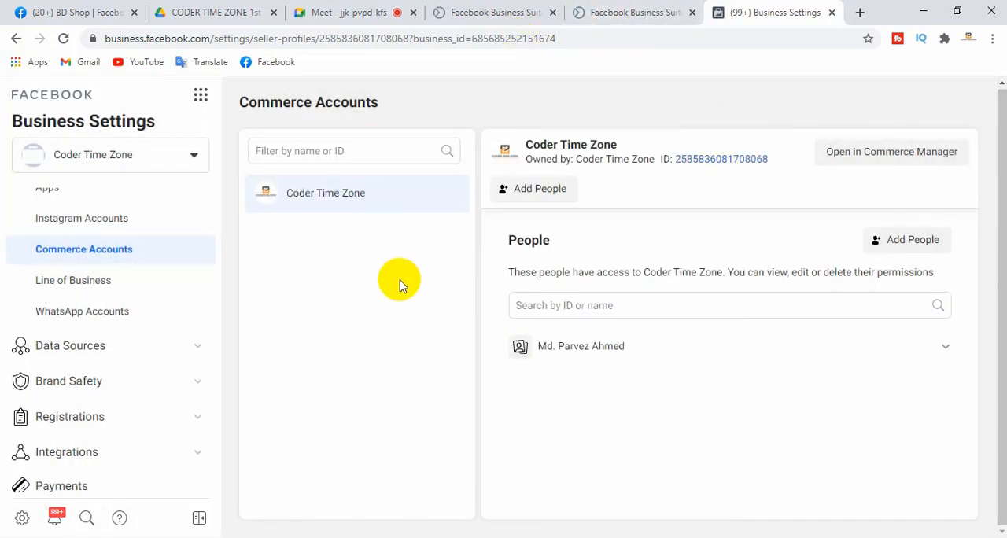
Open the Line of Business settings, followed by the WhatsApp Accounts settings, to see where a WhatsApp account is added
click(82, 285)
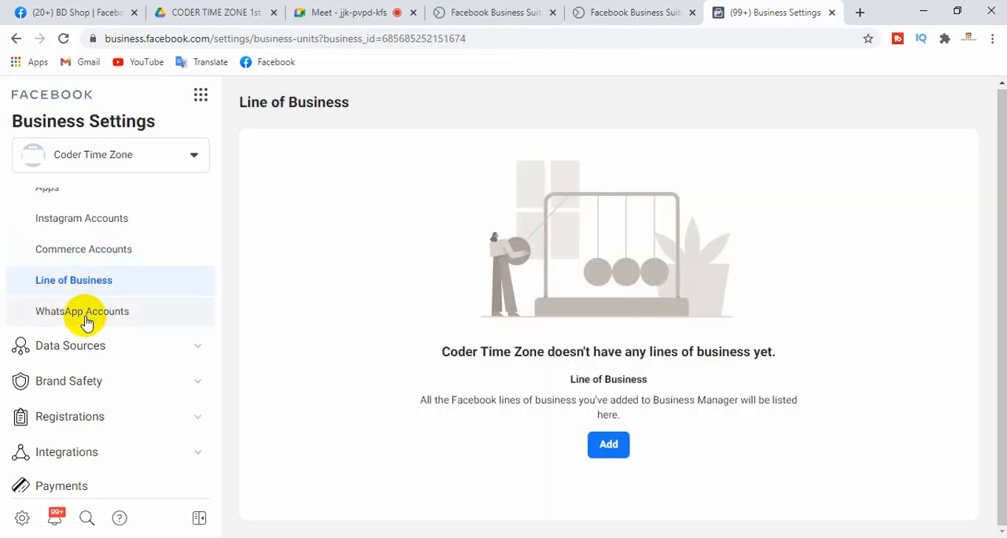
click(86, 323)
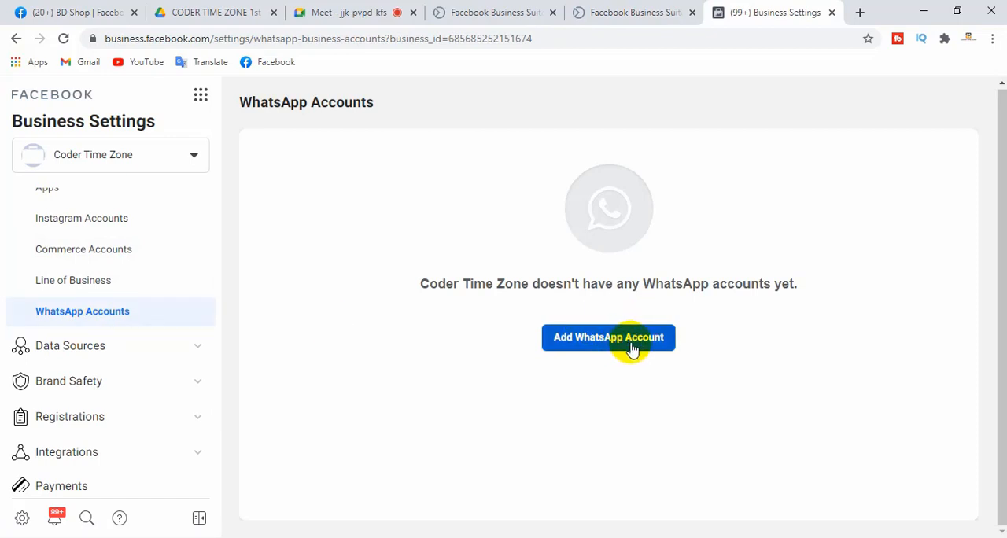
Expand the Data Sources section and open the Catalogs settings with the Digital Marketing catalog
click(107, 353)
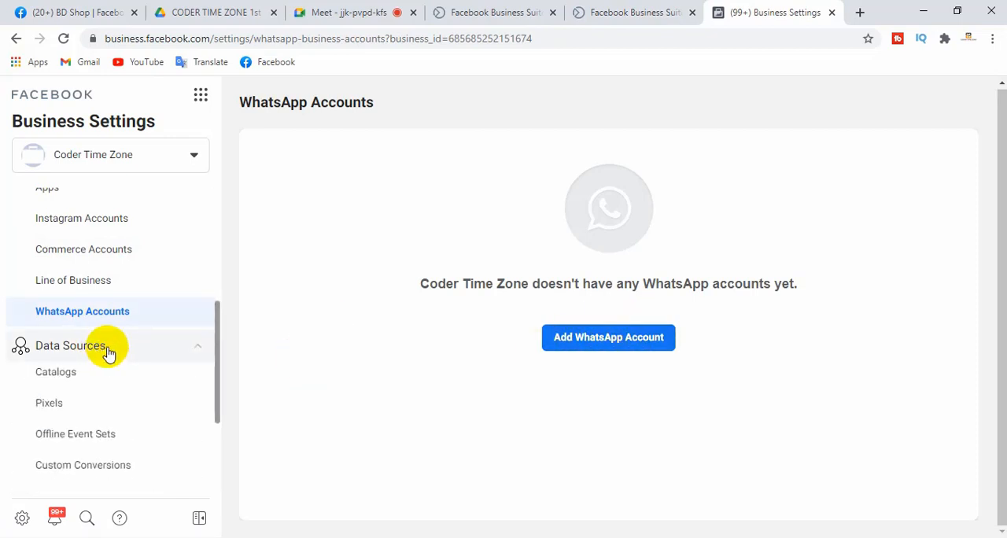
click(217, 217)
drag(216, 224, 207, 349)
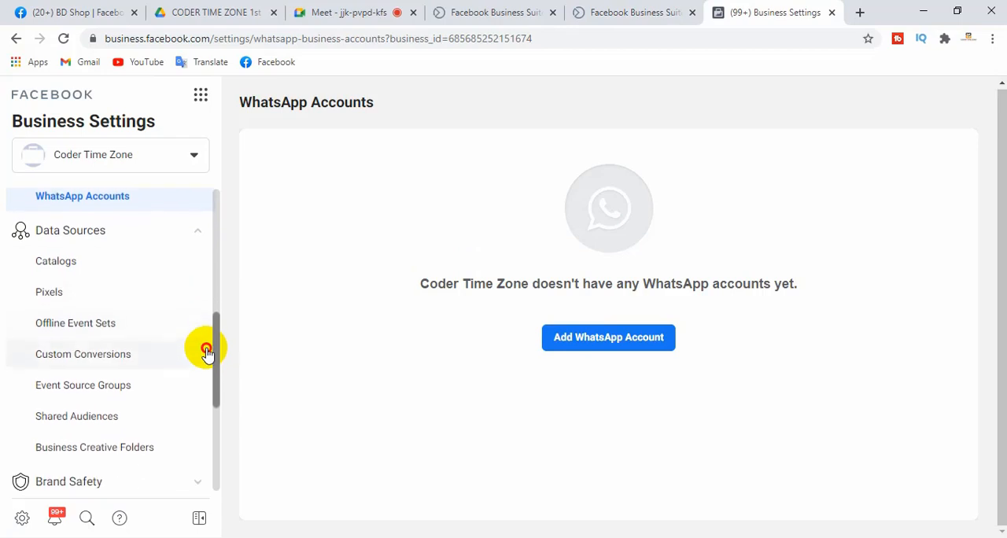
click(50, 262)
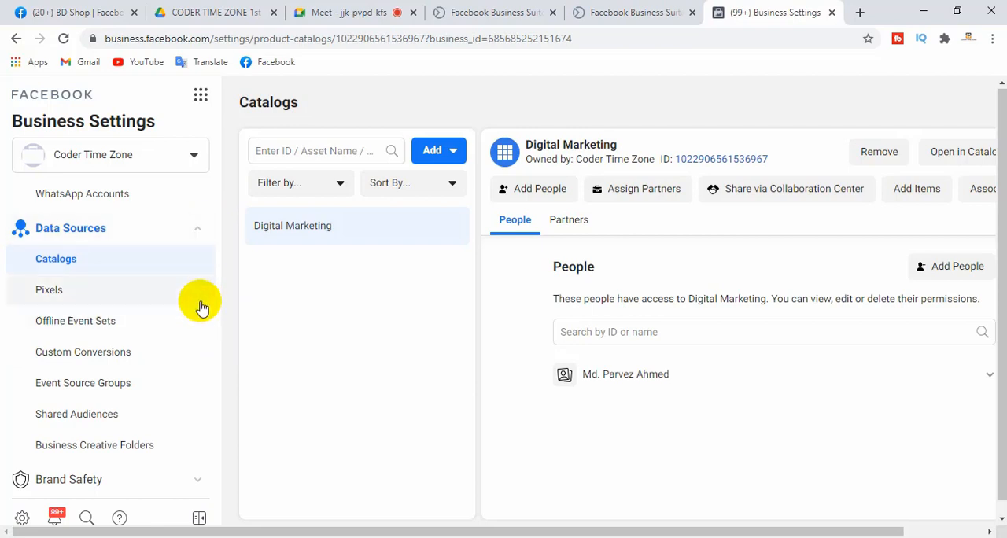
click(275, 305)
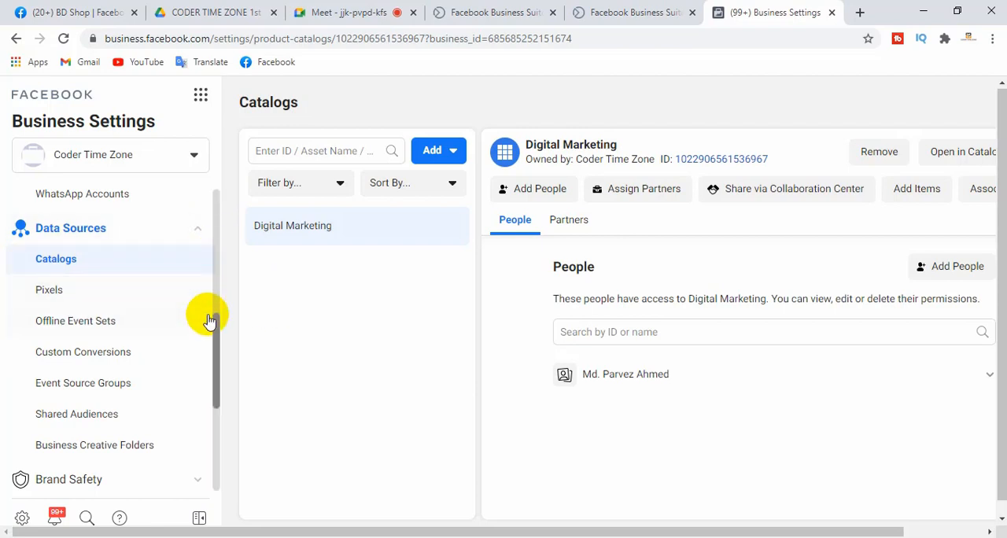
Review the account and data source categories, and examine the options for requesting access to or creating a catalog
scroll(208, 322, up, 1)
scroll(203, 291, up, 3)
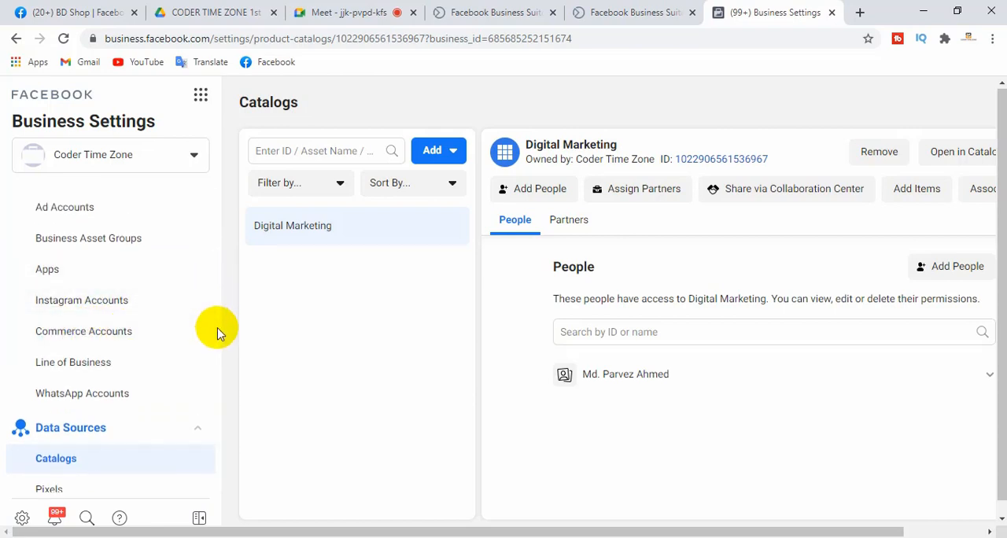
drag(217, 332, 218, 391)
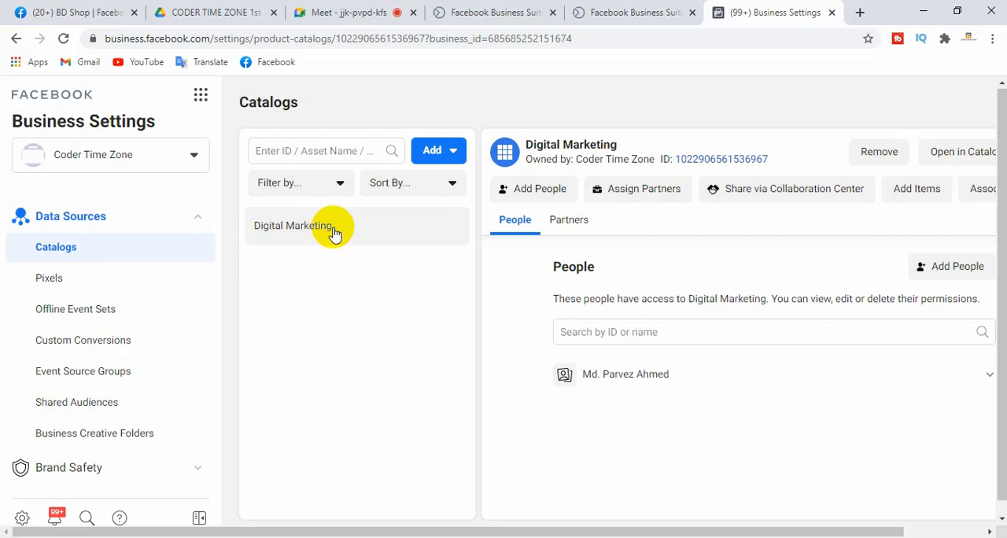
click(438, 157)
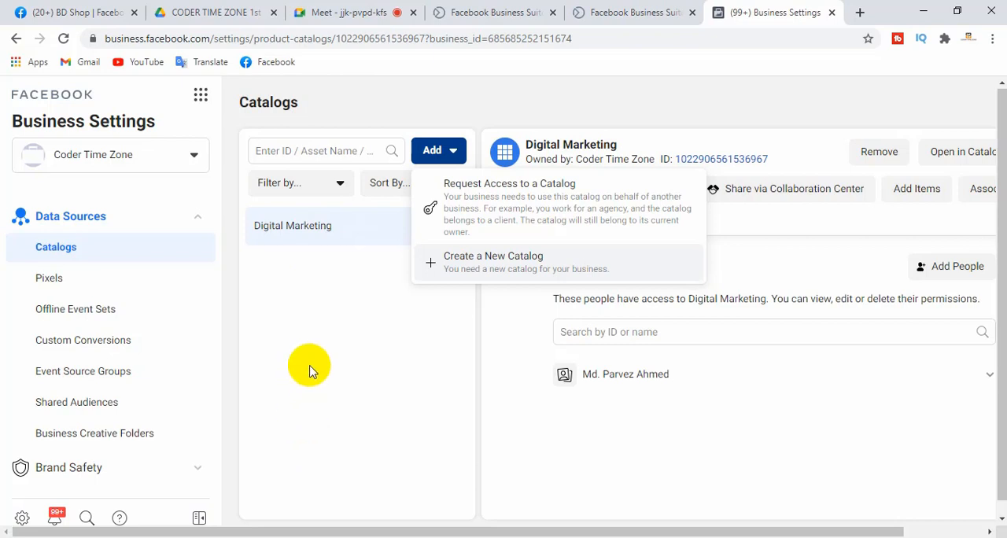
Open the Pixels settings under Data Sources
mouse_move(213, 331)
mouse_down()
mouse_move(212, 346)
mouse_move(218, 329)
mouse_up()
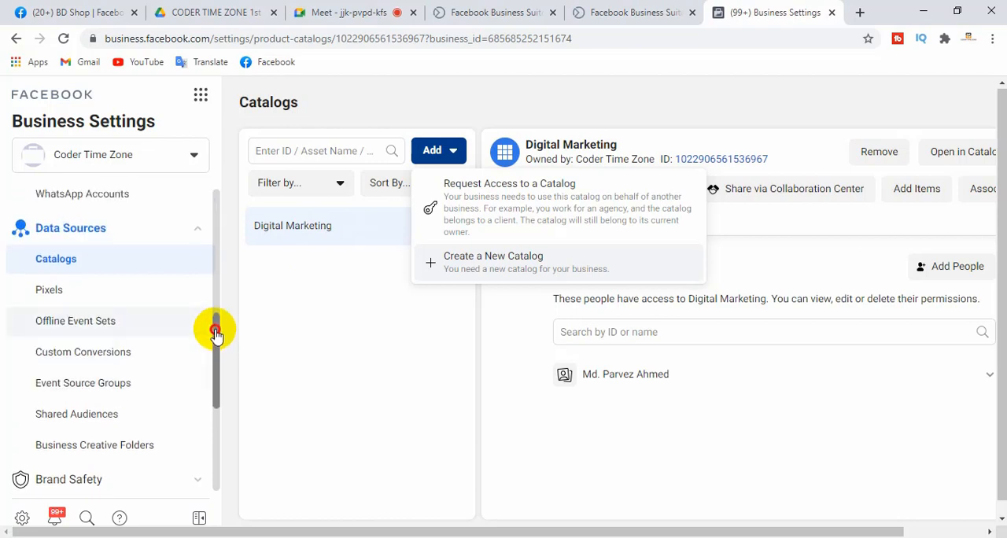
click(50, 291)
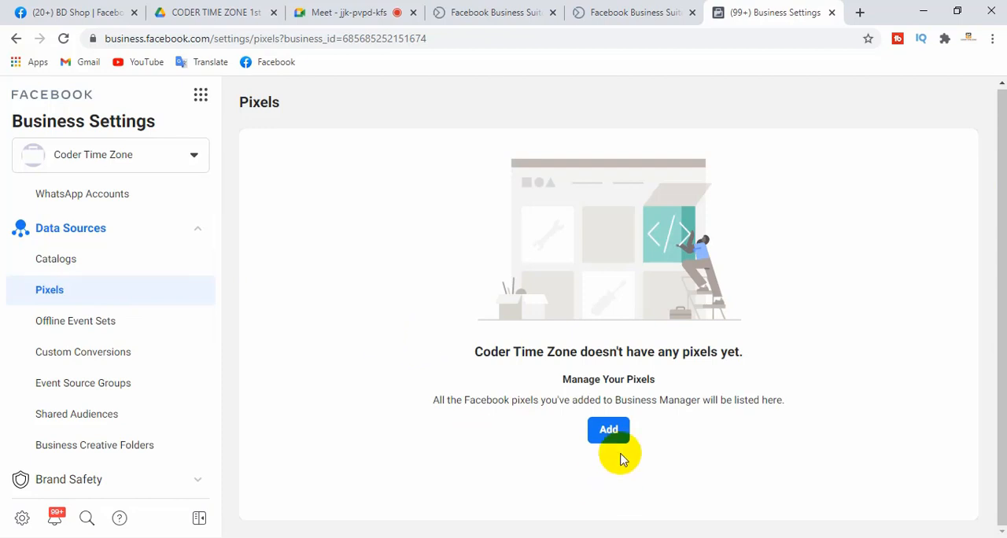
Check the option for adding a pixel, and open the Offline Event Sets settings under Data Sources
click(608, 430)
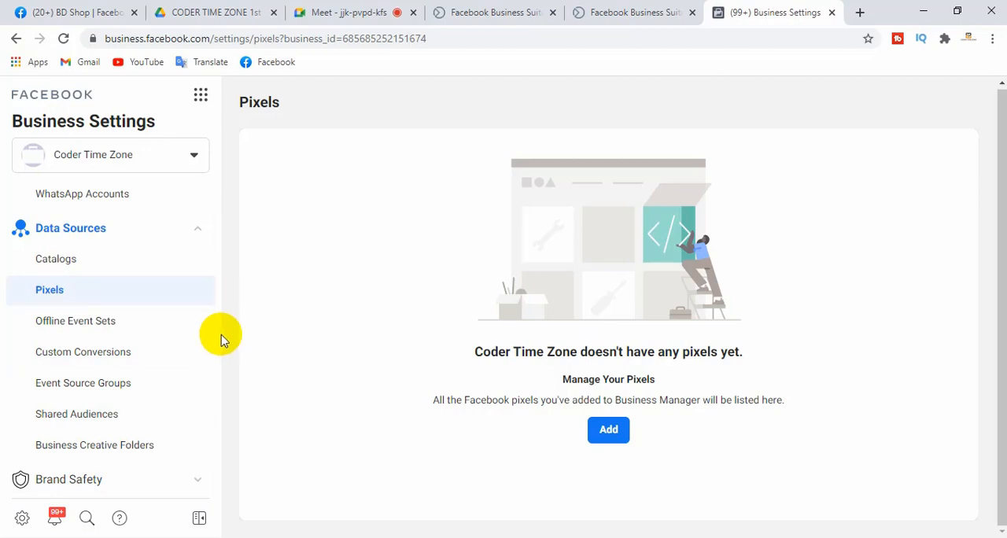
scroll(217, 346, down, 1)
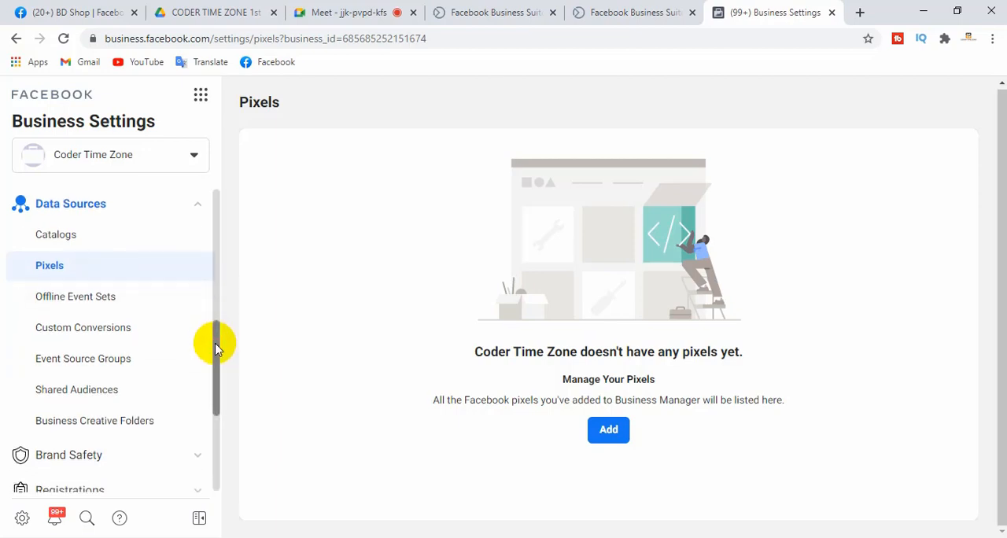
click(46, 298)
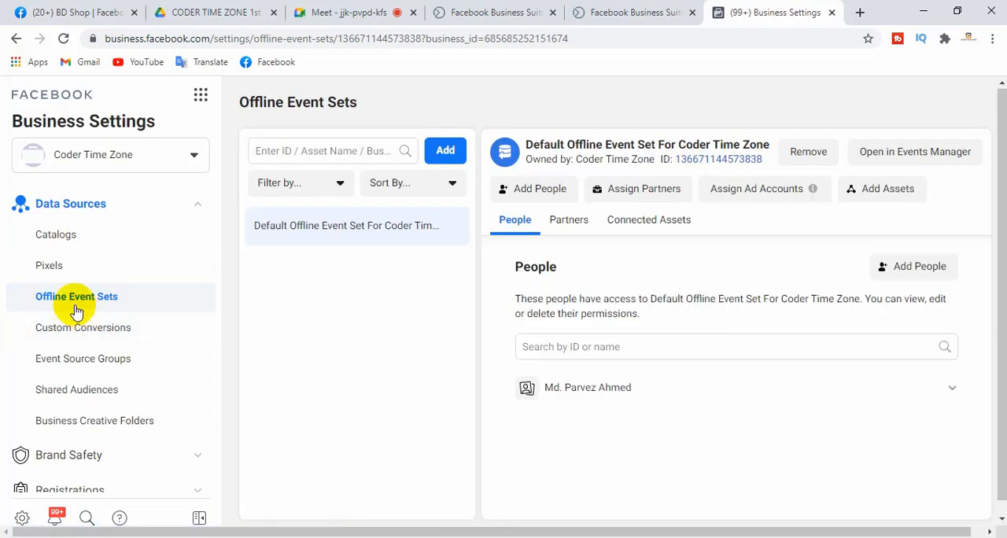
Open the Custom Conversions settings, read their description, and view the options for adding or creating a custom conversion
click(84, 336)
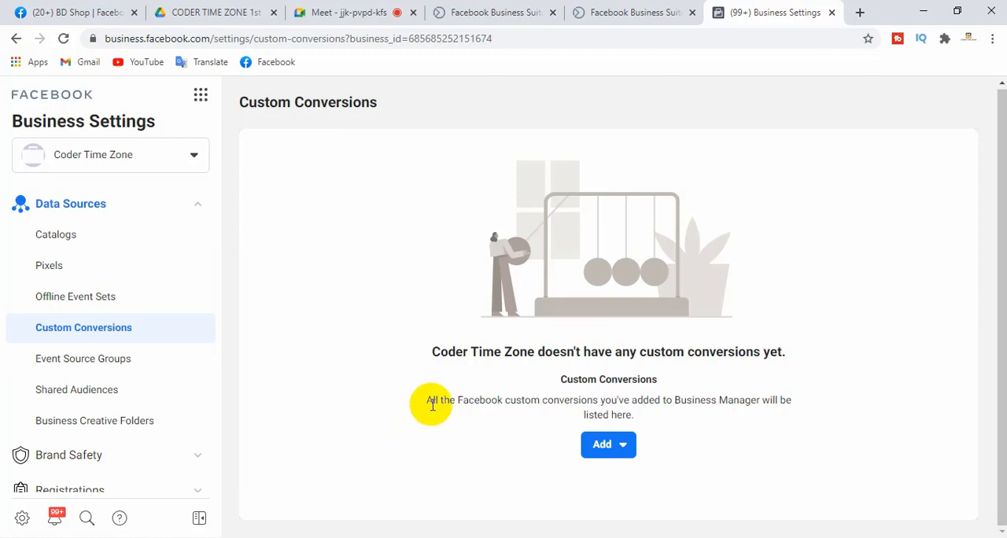
drag(425, 400, 785, 405)
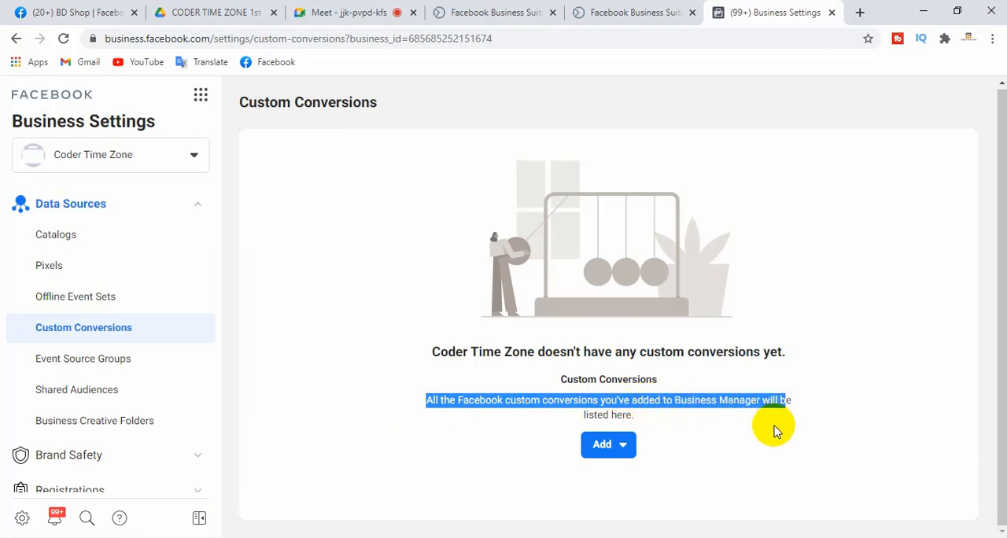
click(767, 425)
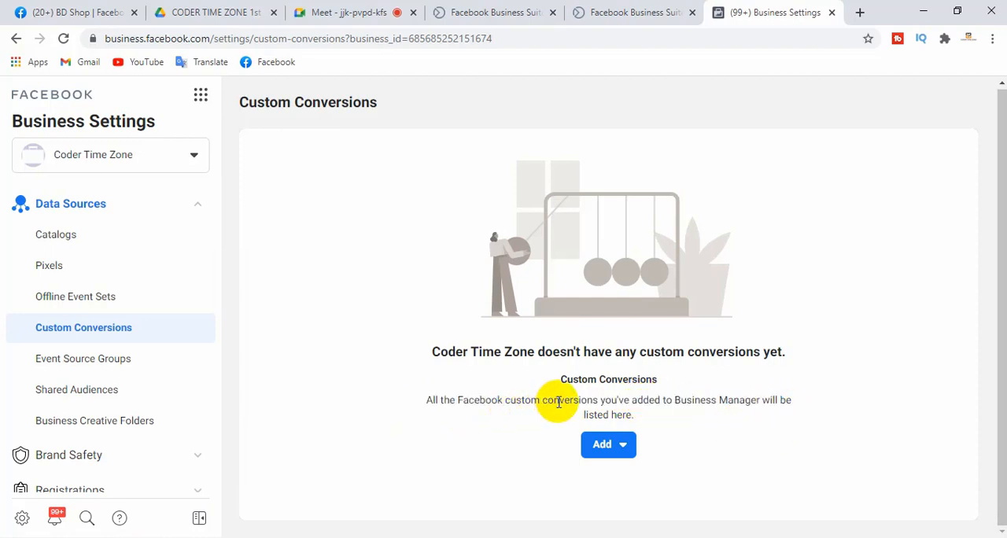
drag(636, 419, 397, 406)
click(396, 407)
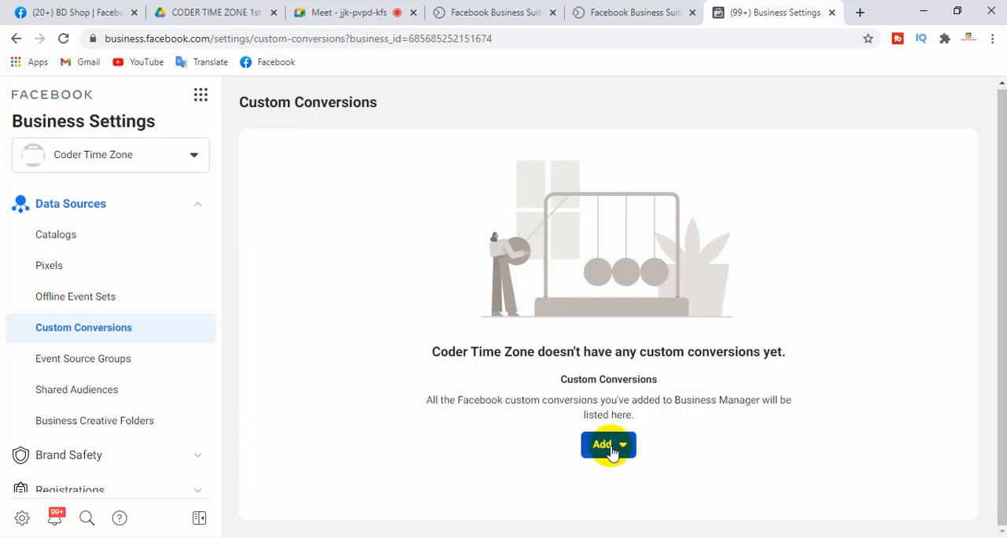
drag(432, 401, 678, 401)
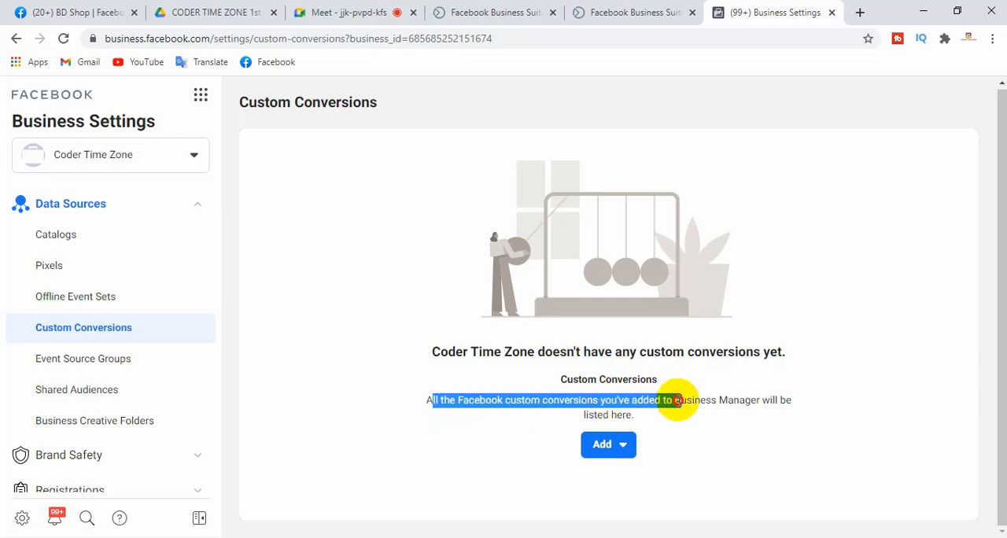
click(639, 420)
click(608, 445)
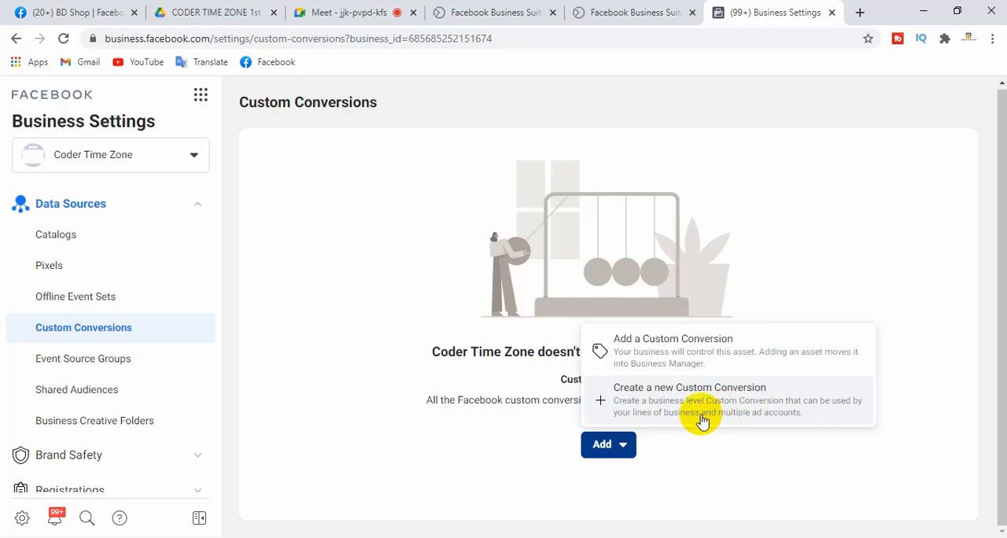
Switch to the Google Meet call, admit the waiting participant, and return to Business Settings
click(368, 13)
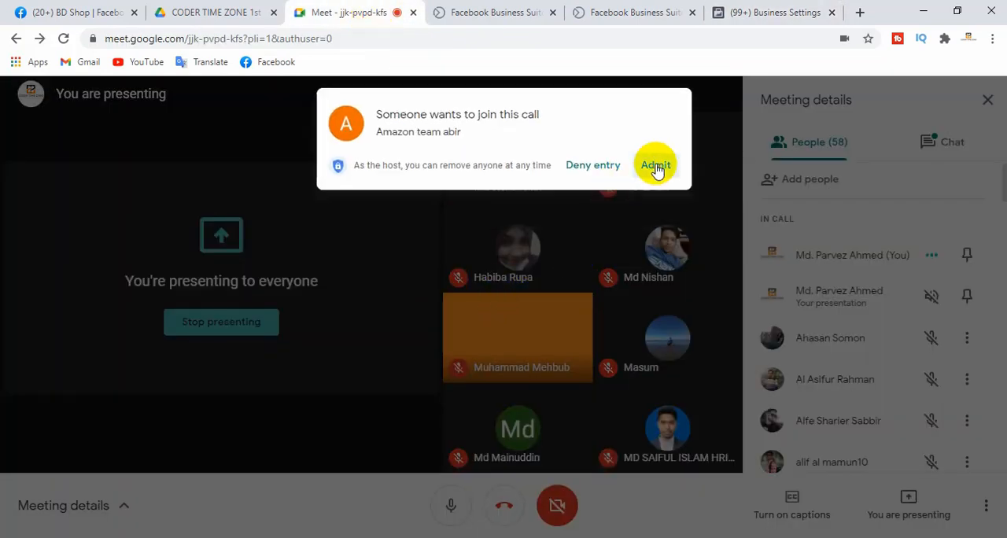
click(656, 169)
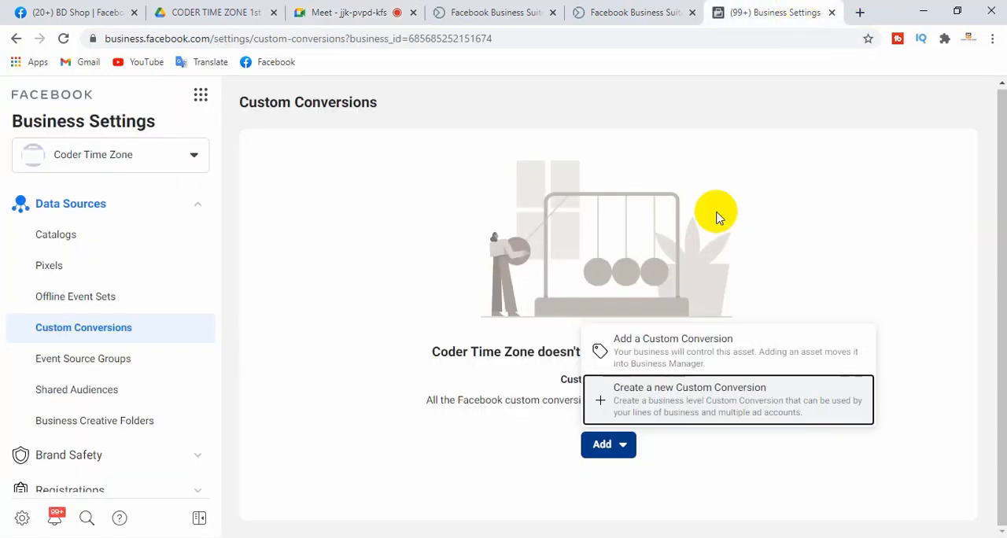
click(787, 12)
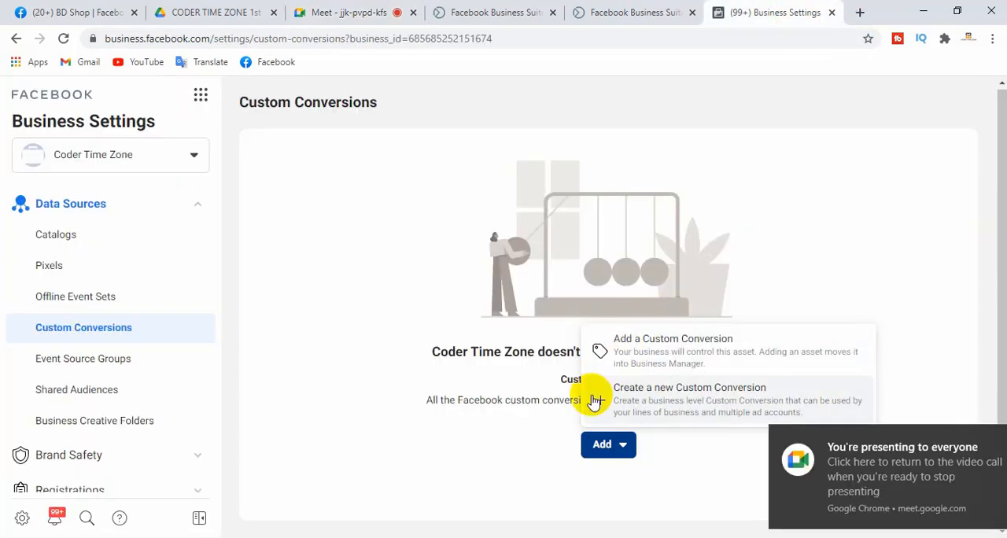
Examine the Custom Conversion ID field in the Add a Custom Conversion form, and close the form without adding anything
click(373, 445)
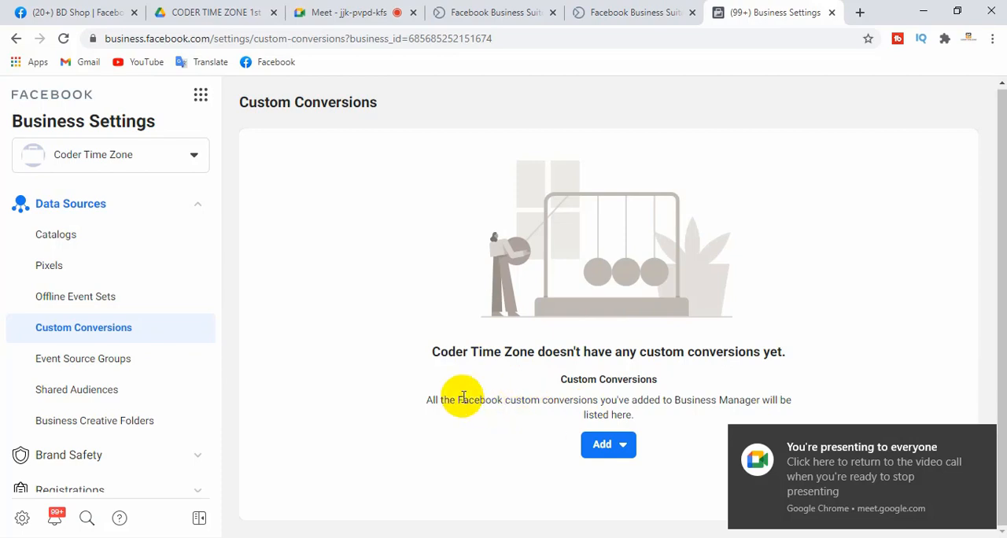
drag(462, 398, 660, 399)
click(622, 443)
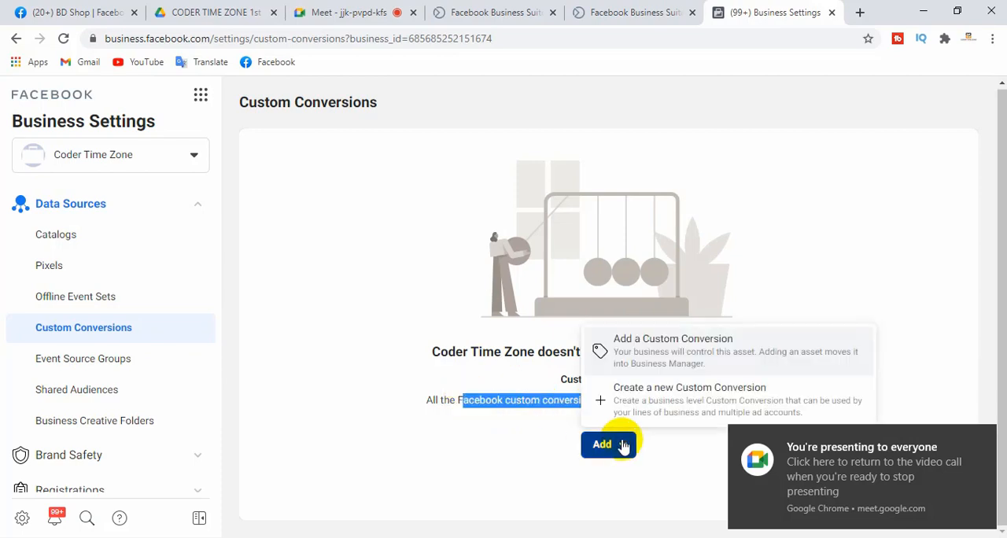
click(671, 355)
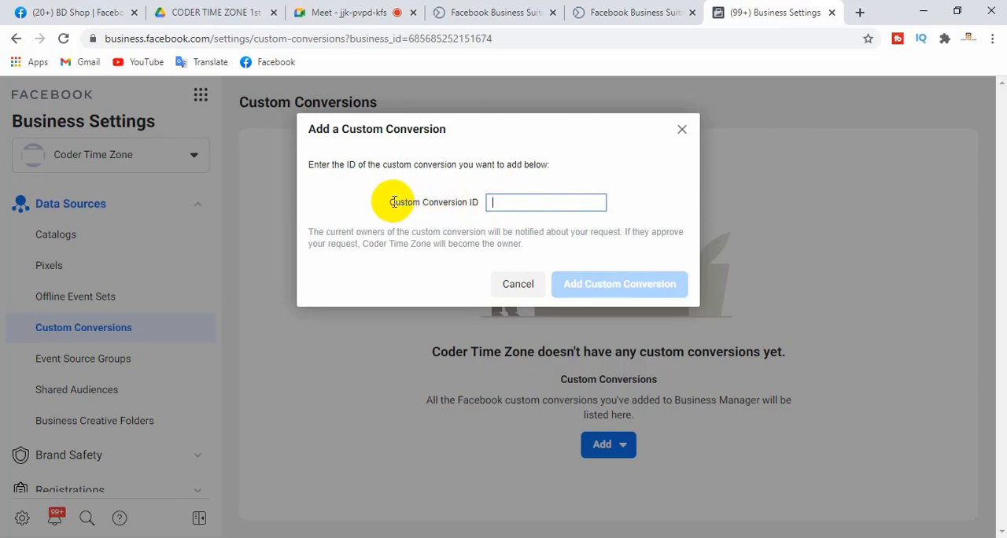
drag(396, 202, 481, 206)
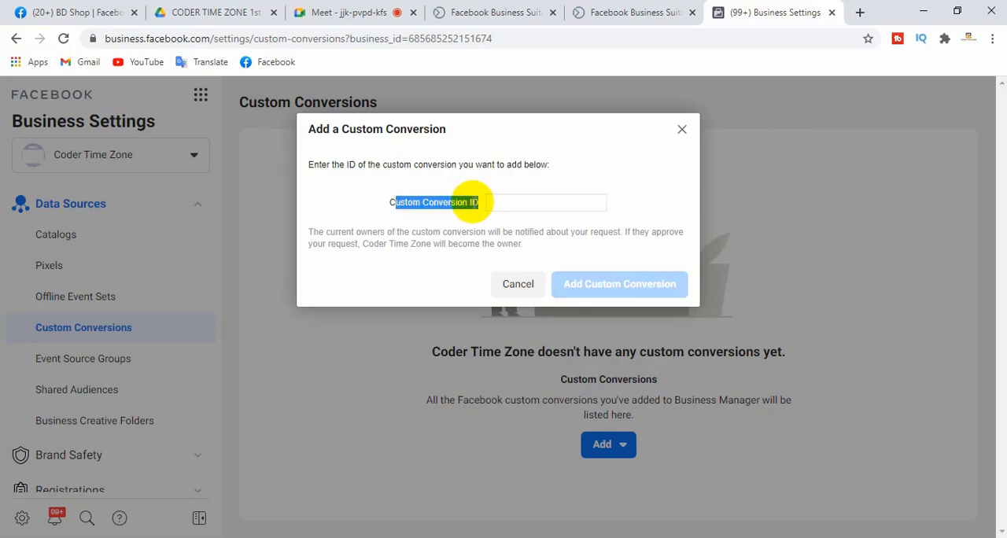
click(429, 202)
drag(387, 202, 469, 202)
click(468, 202)
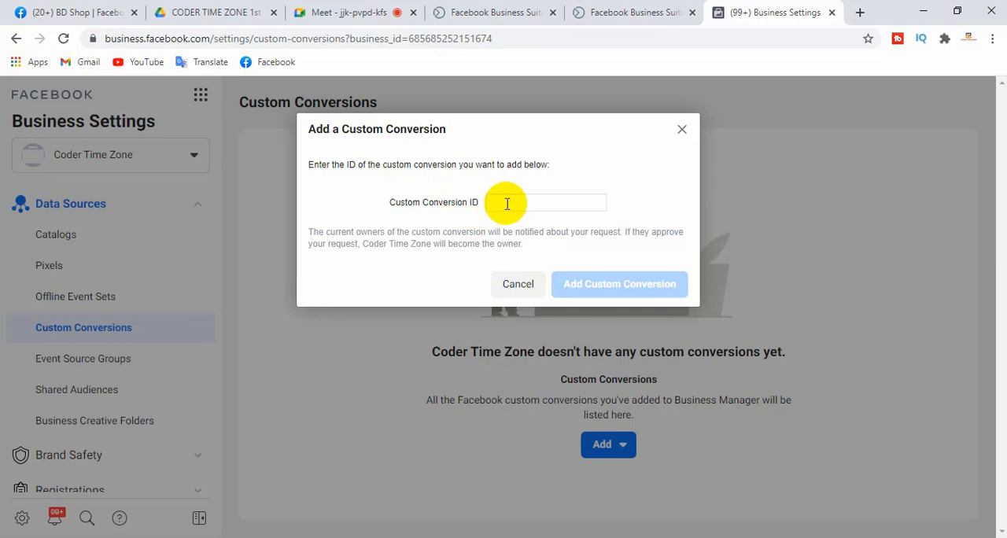
click(521, 288)
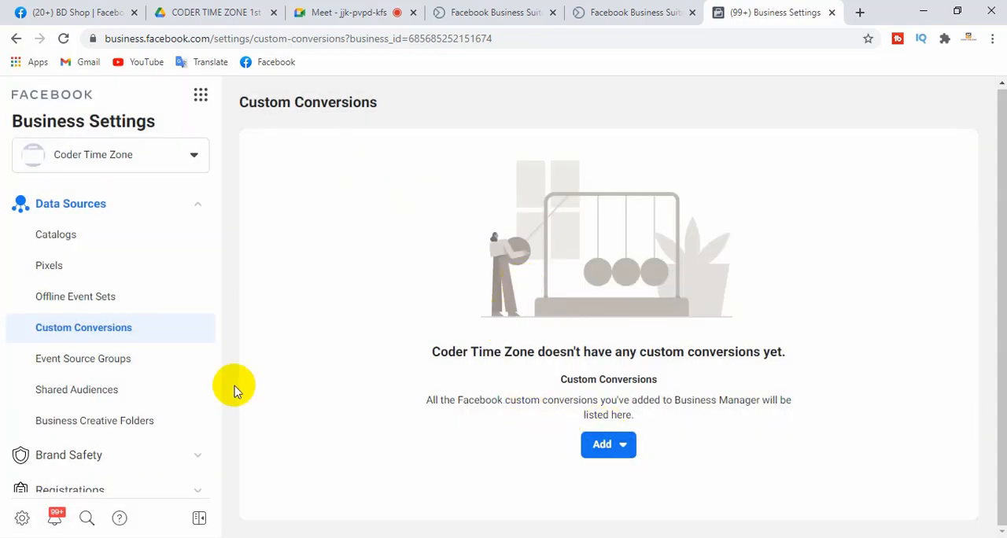
Open the Event Source Groups settings and read the description of grouping event sources
click(84, 365)
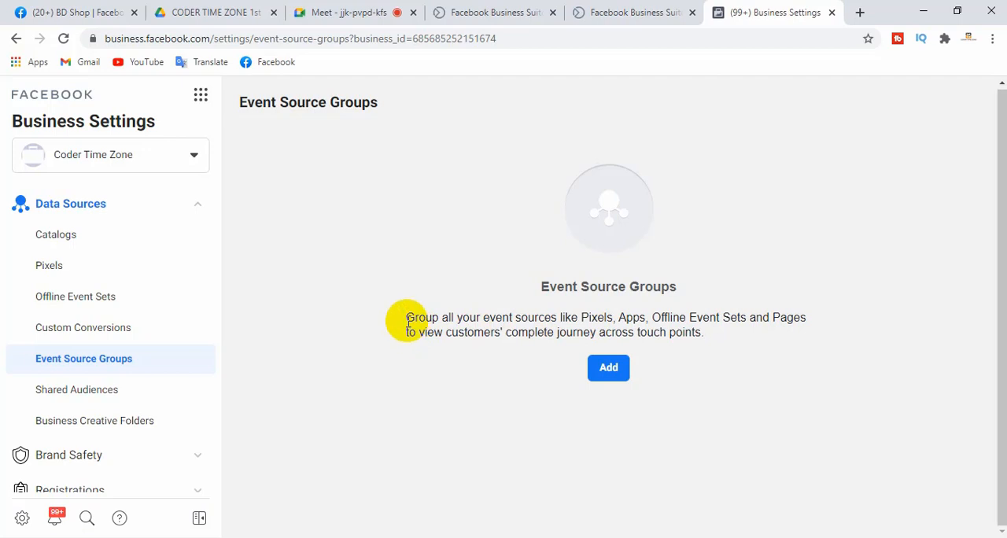
drag(407, 321, 622, 318)
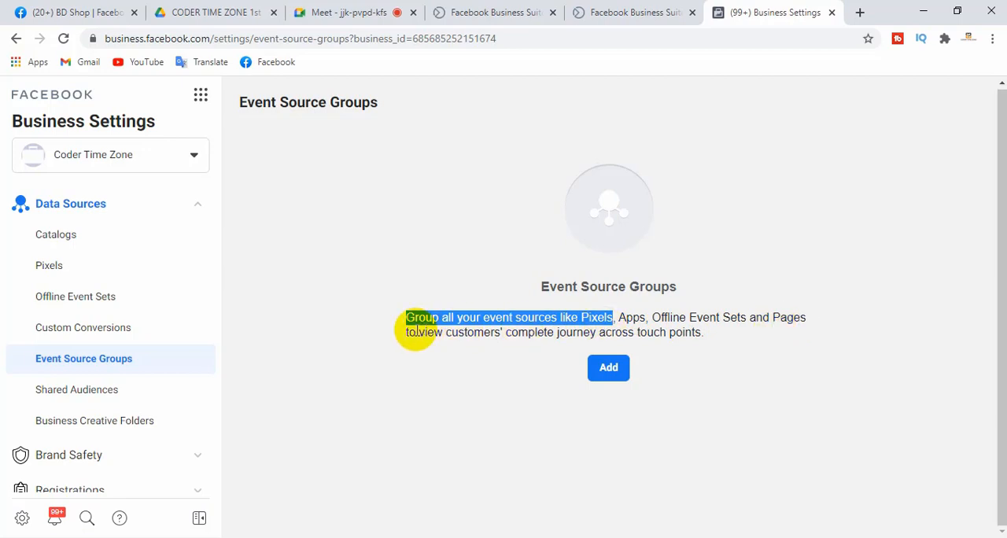
drag(696, 336, 377, 300)
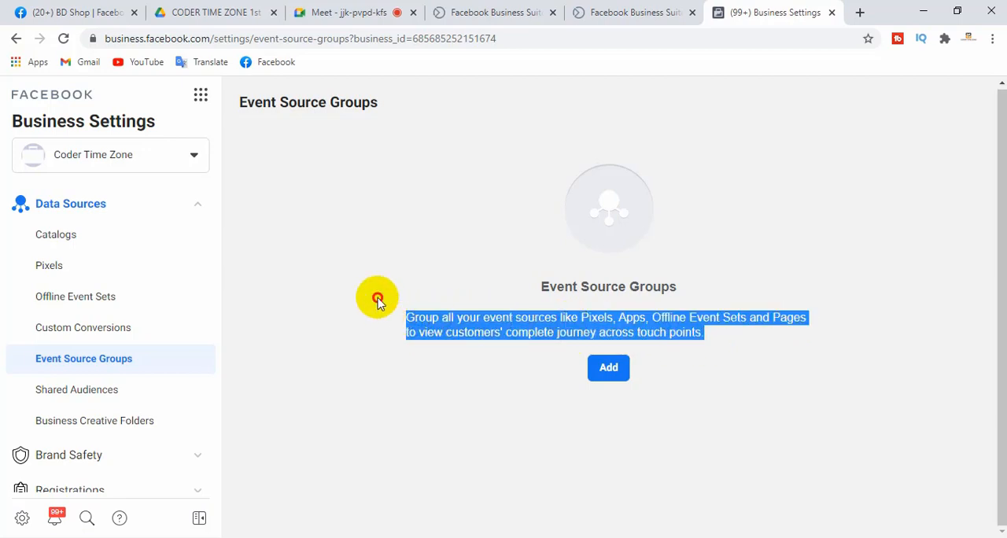
click(377, 301)
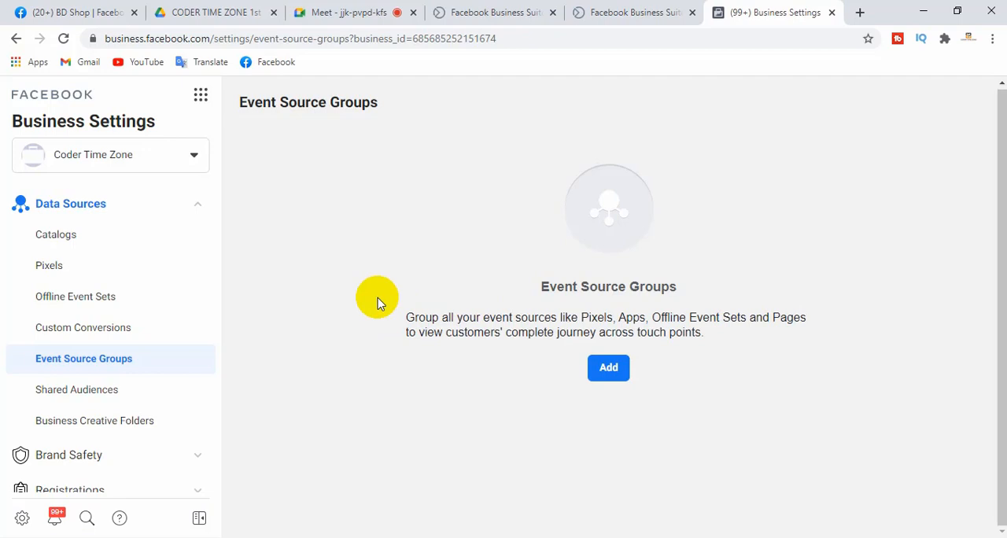
Start a new event source group and include App, Facebook Pixel and Page as its event sources
click(603, 369)
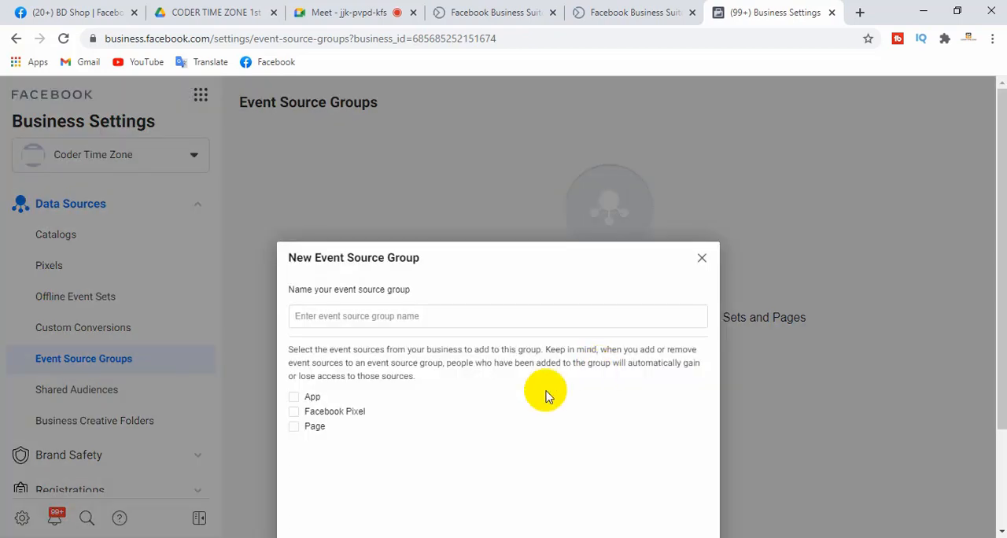
click(388, 316)
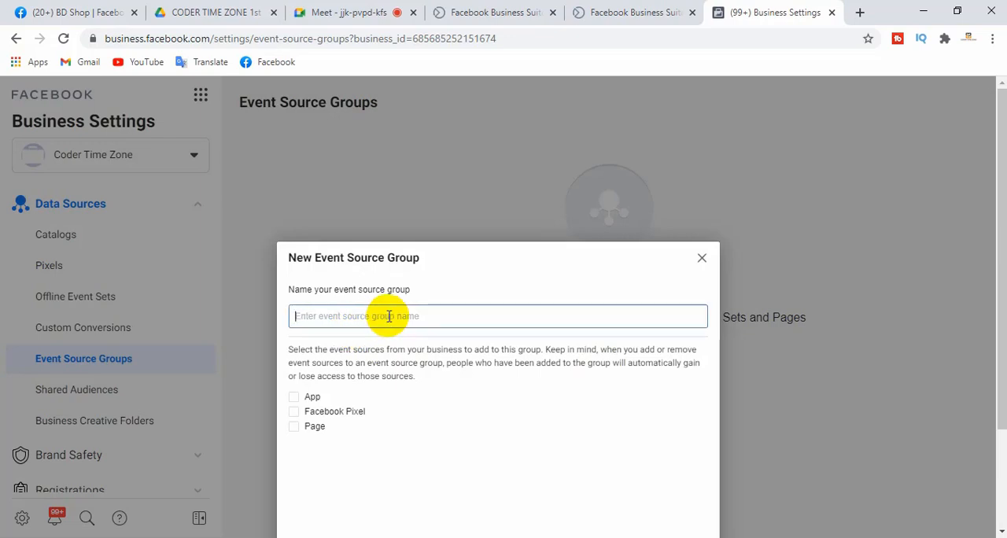
drag(1000, 224, 996, 326)
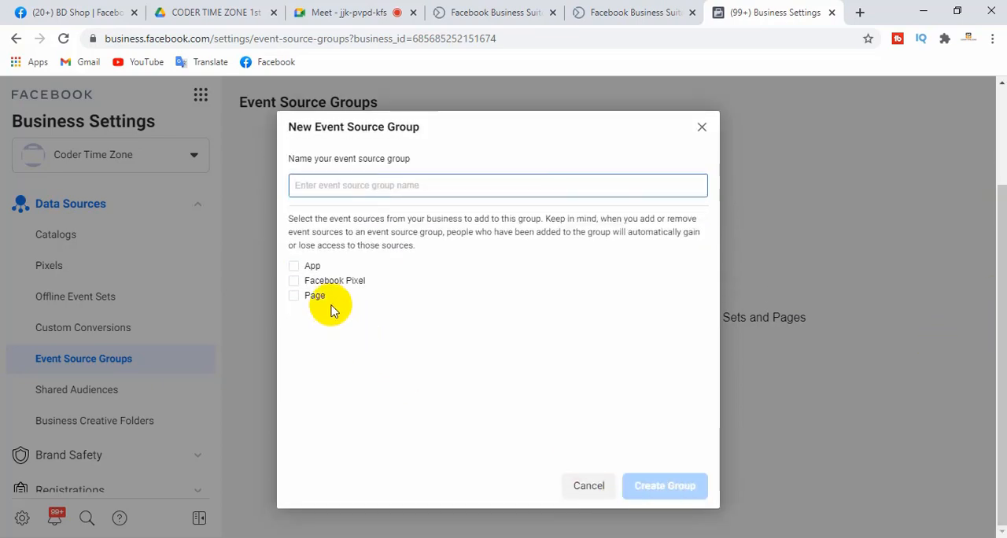
click(295, 266)
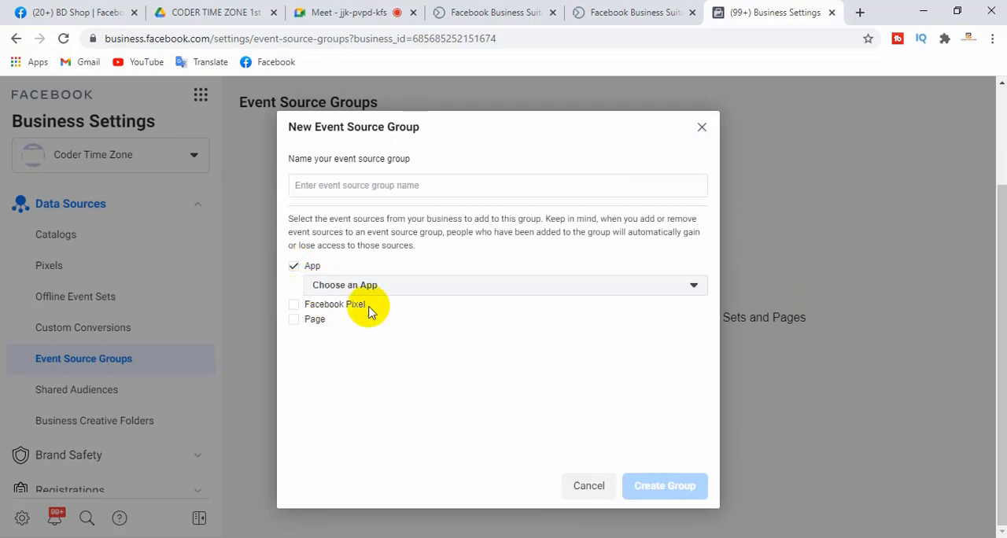
click(293, 306)
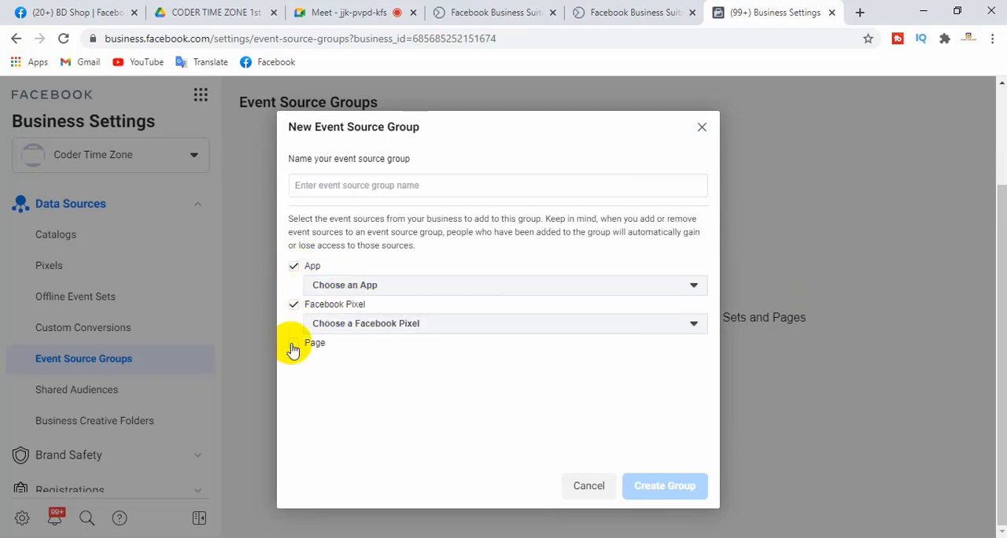
click(294, 343)
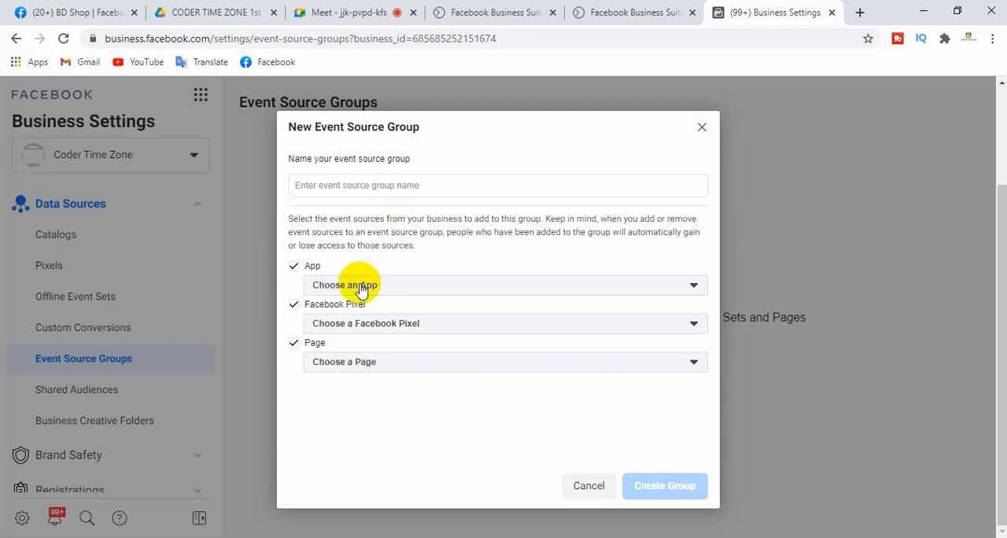
Examine the available apps, Facebook pixels and Pages for the event source group, and cancel its creation
click(437, 285)
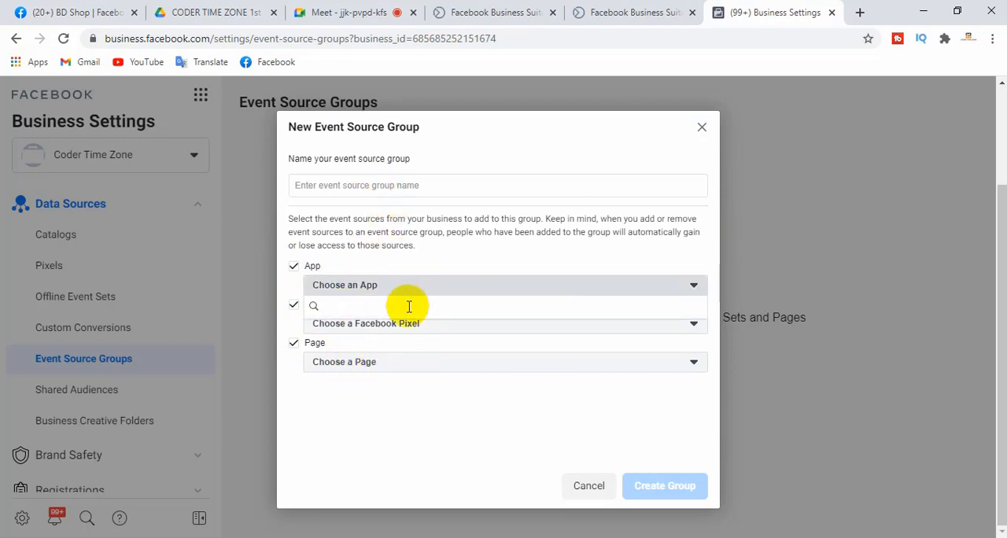
click(461, 254)
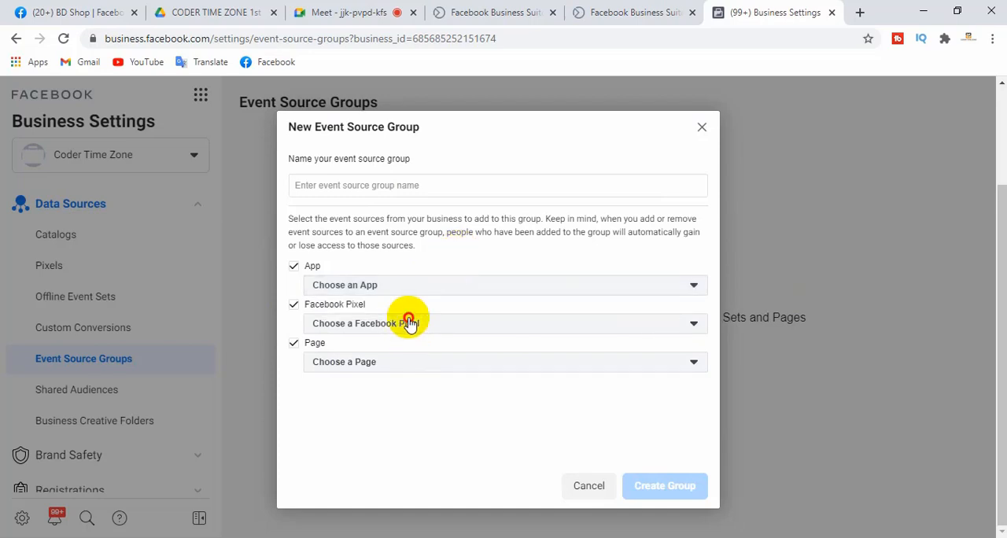
click(409, 323)
click(446, 256)
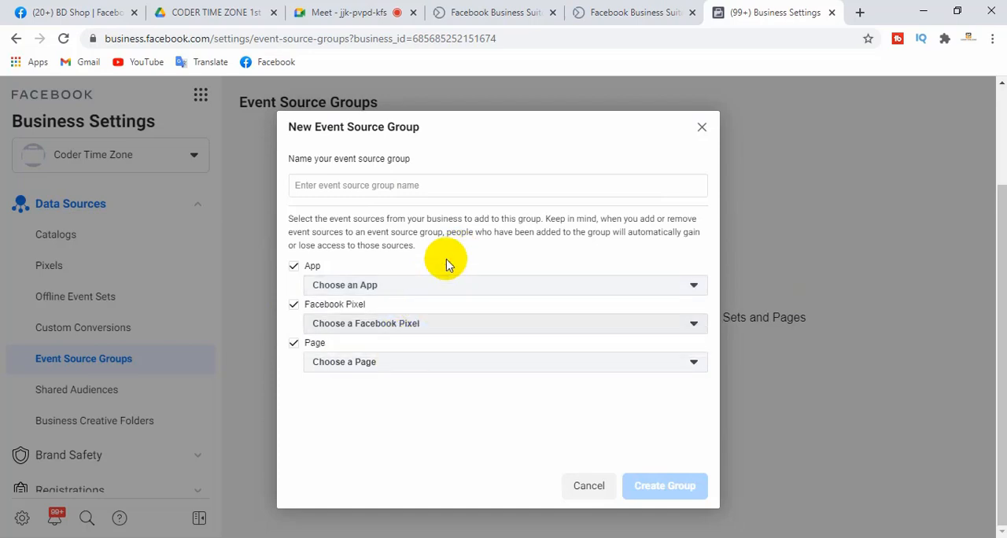
click(423, 367)
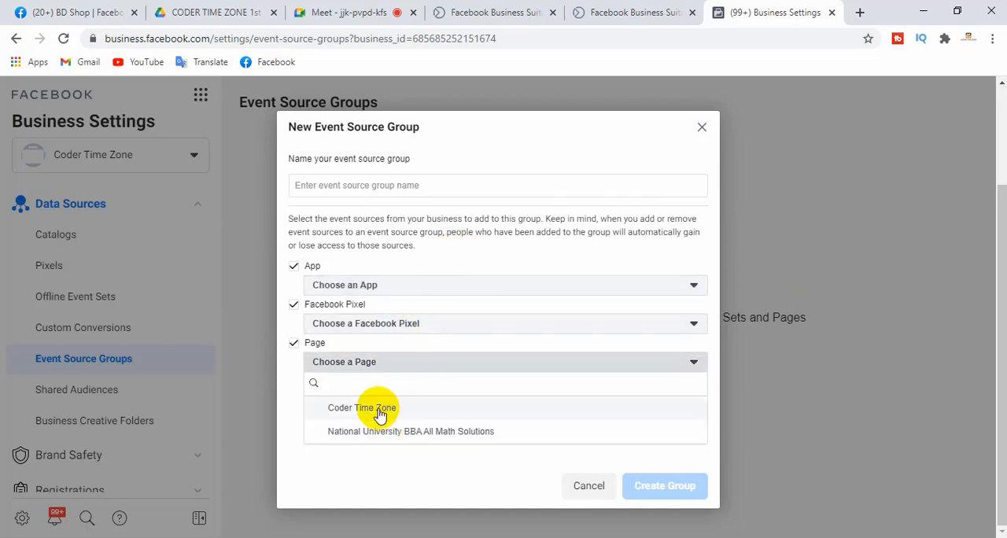
click(384, 466)
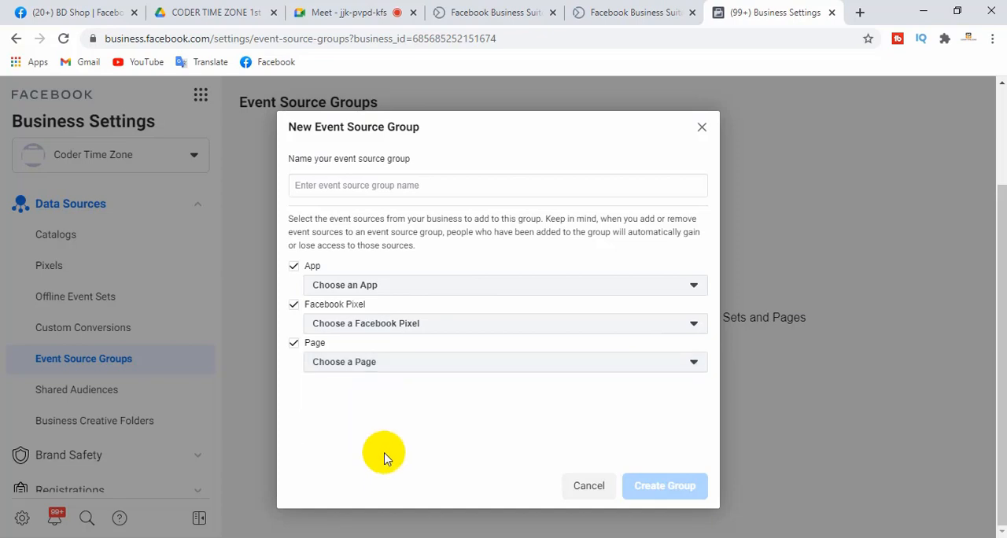
click(589, 486)
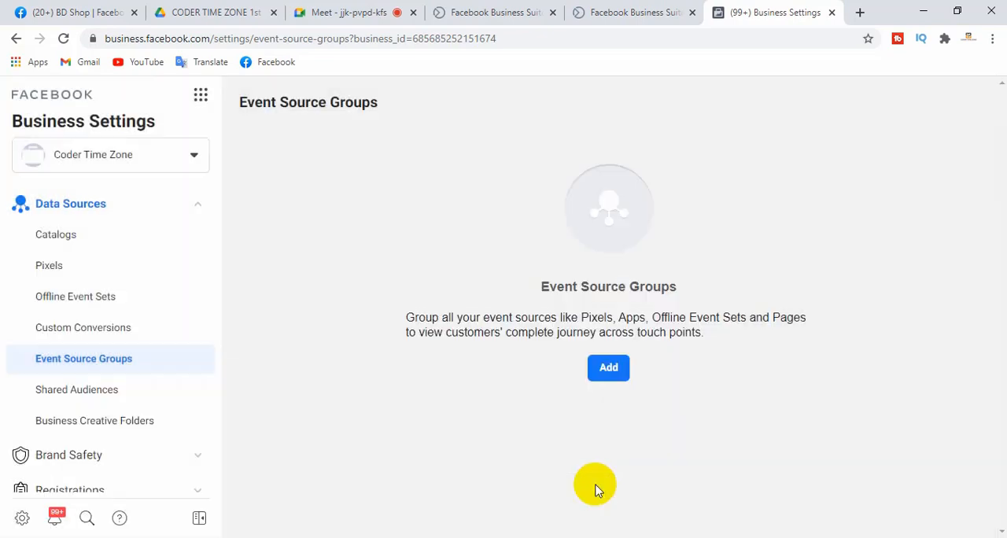
Open the Shared Audiences settings and read the Manage Your Shared Audiences section
click(92, 399)
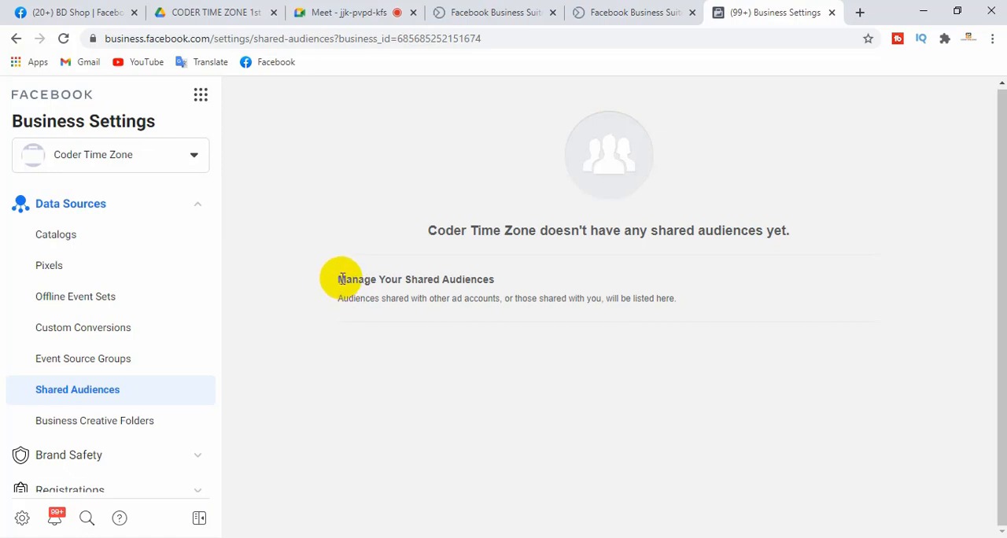
drag(338, 279, 486, 279)
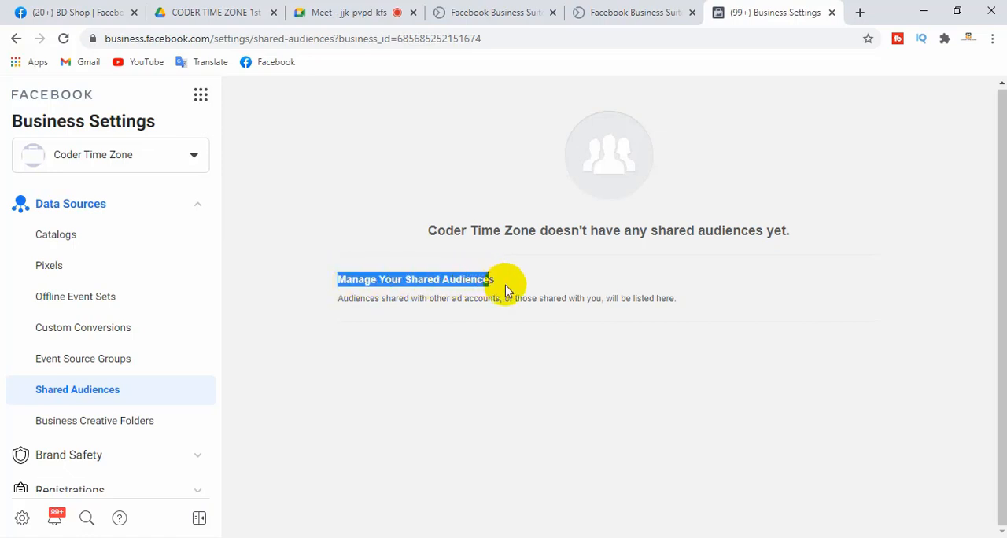
Read the description of where shared audiences are listed, and open the Business Creative Folders settings
click(507, 288)
drag(677, 305, 336, 328)
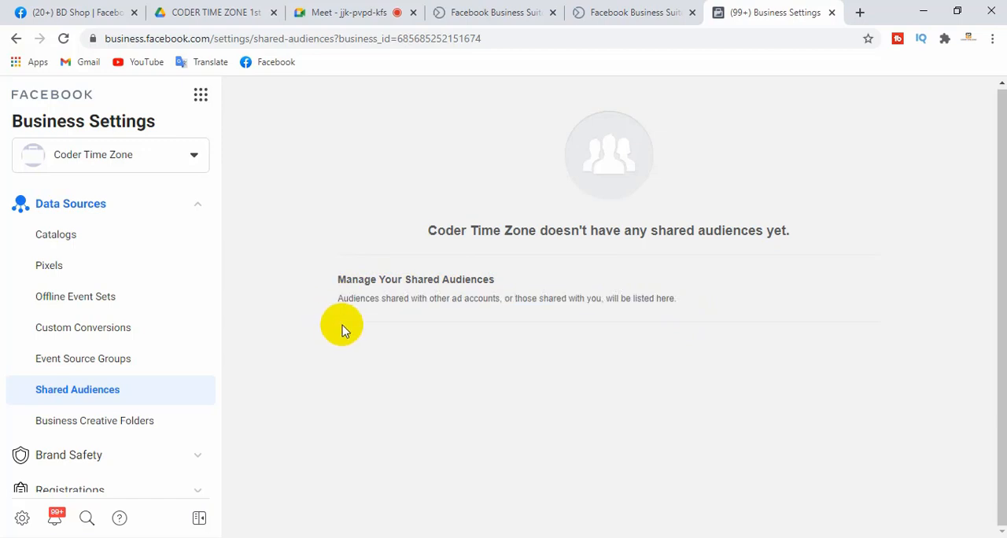
click(91, 429)
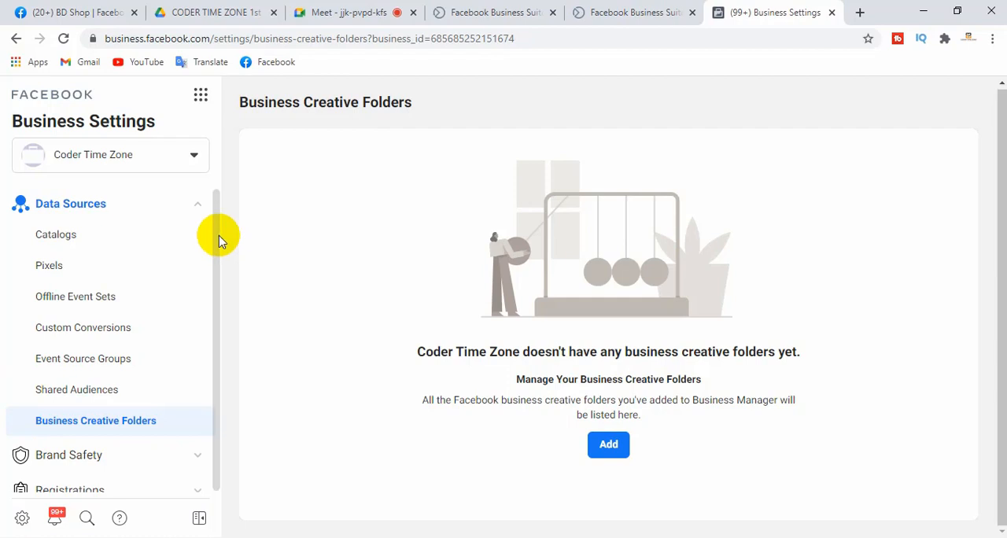
Open the Domains settings under Brand Safety and start adding a domain
drag(216, 326, 213, 386)
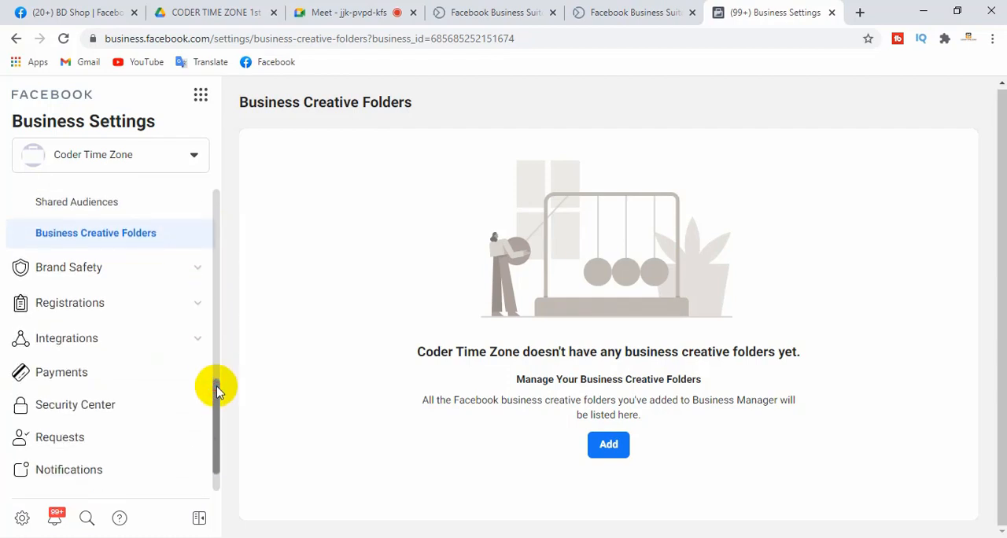
click(74, 270)
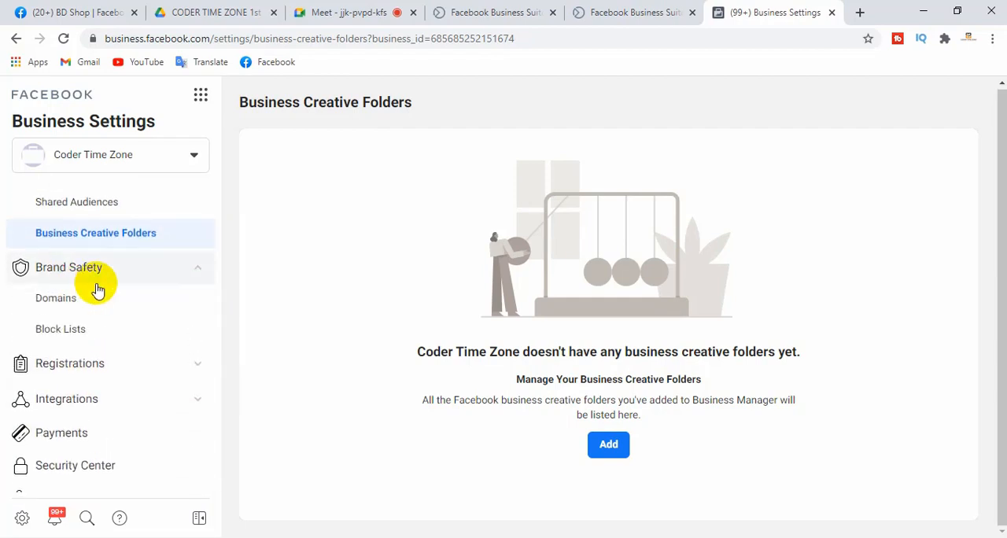
click(60, 305)
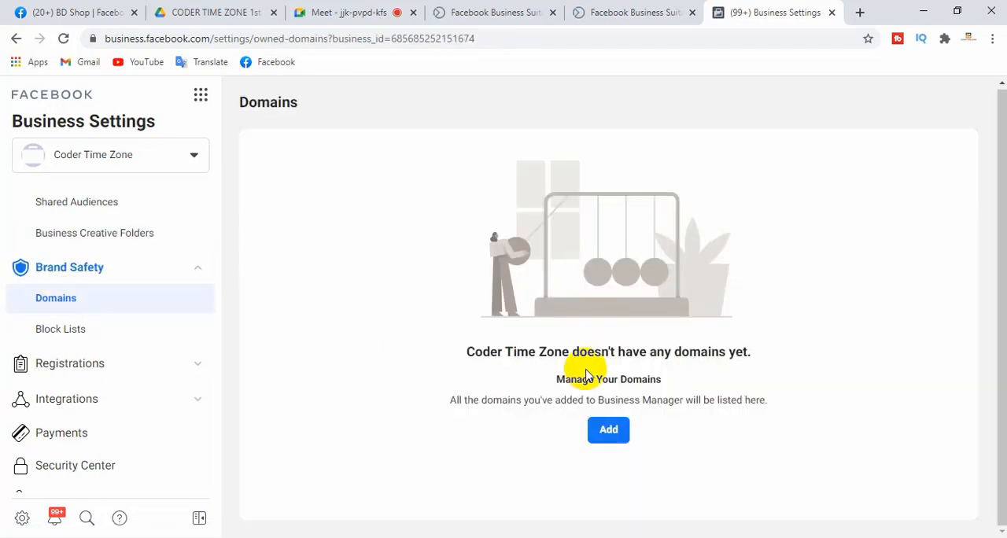
click(606, 429)
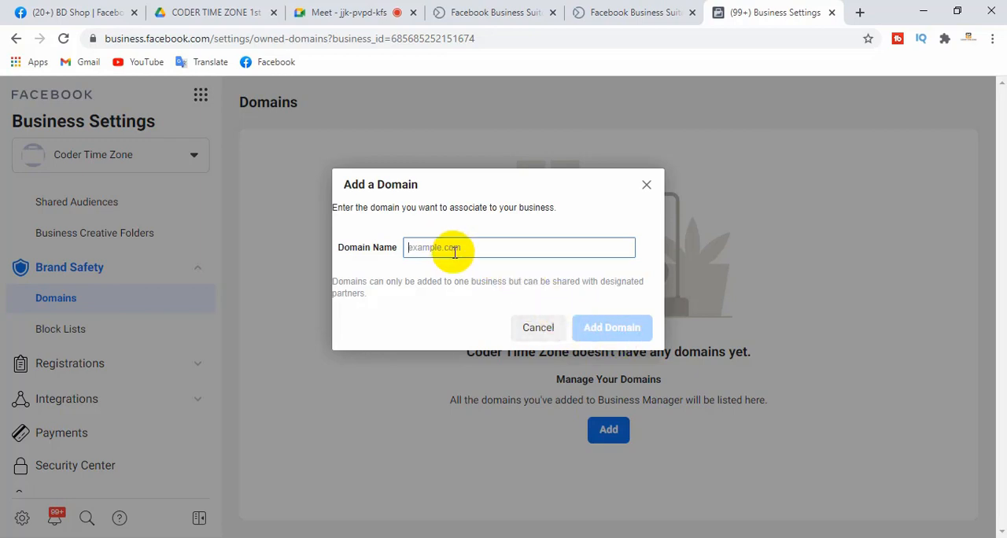
Load codertimezone.com in a new browser tab and copy its web address
click(859, 12)
click(366, 38)
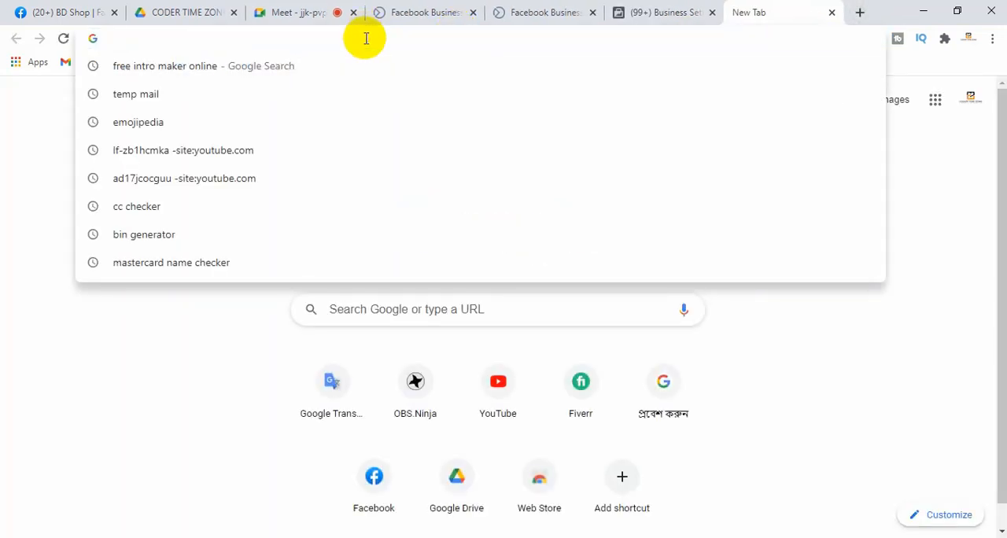
text(coder)
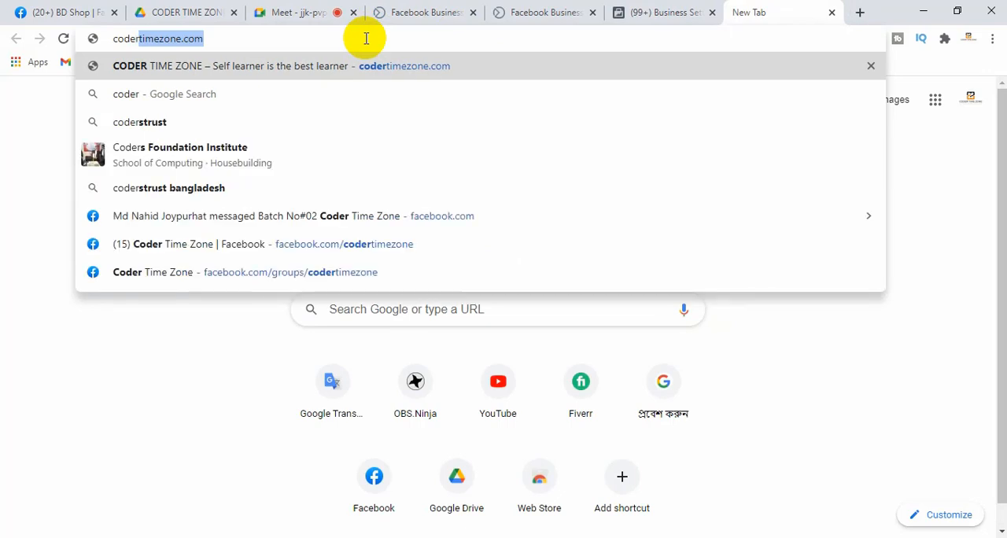
key(Return)
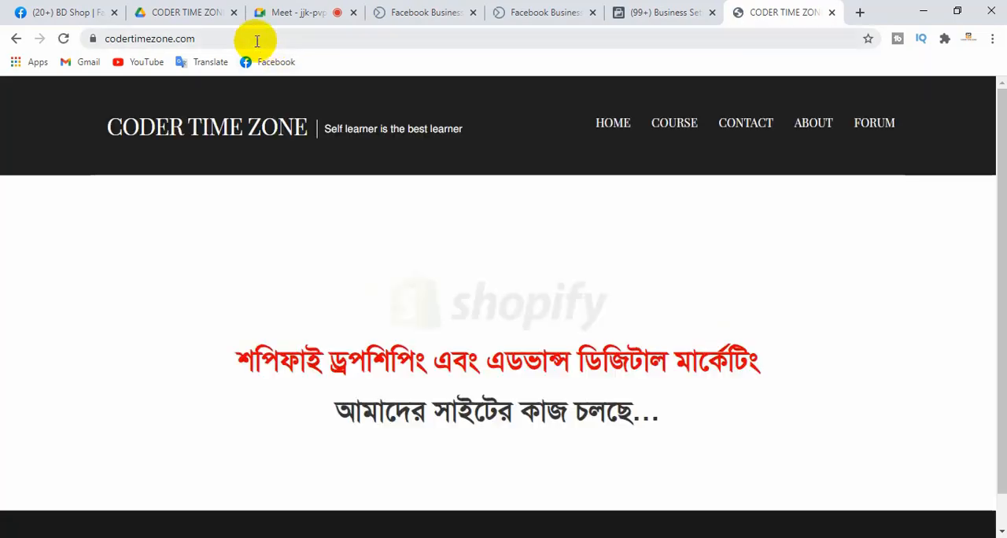
click(256, 41)
key(ctrl+c)
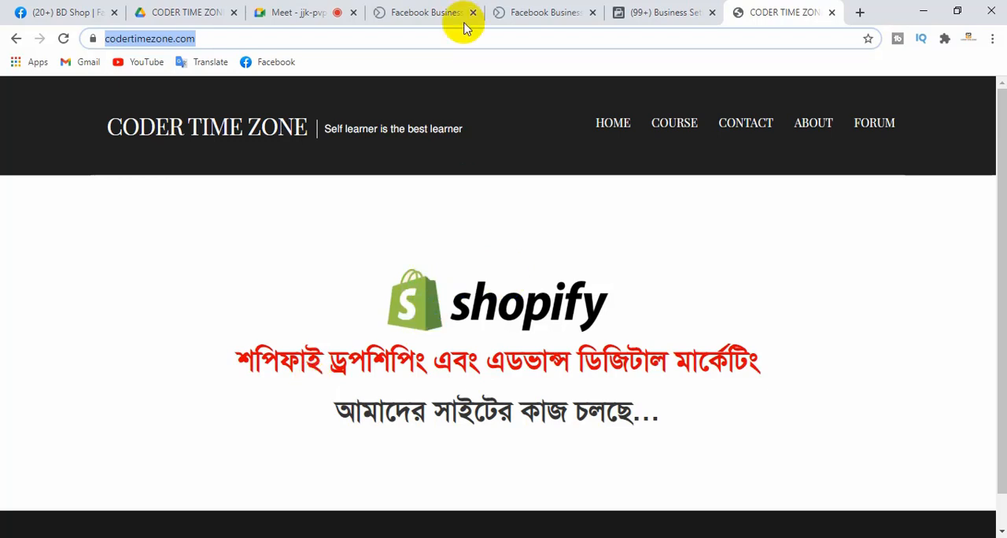
click(690, 11)
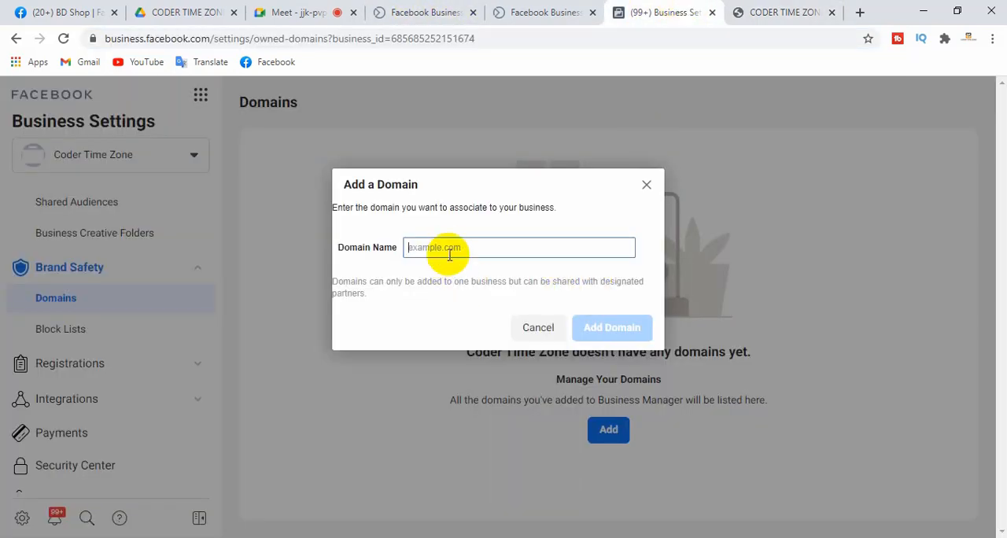
key(ctrl+v)
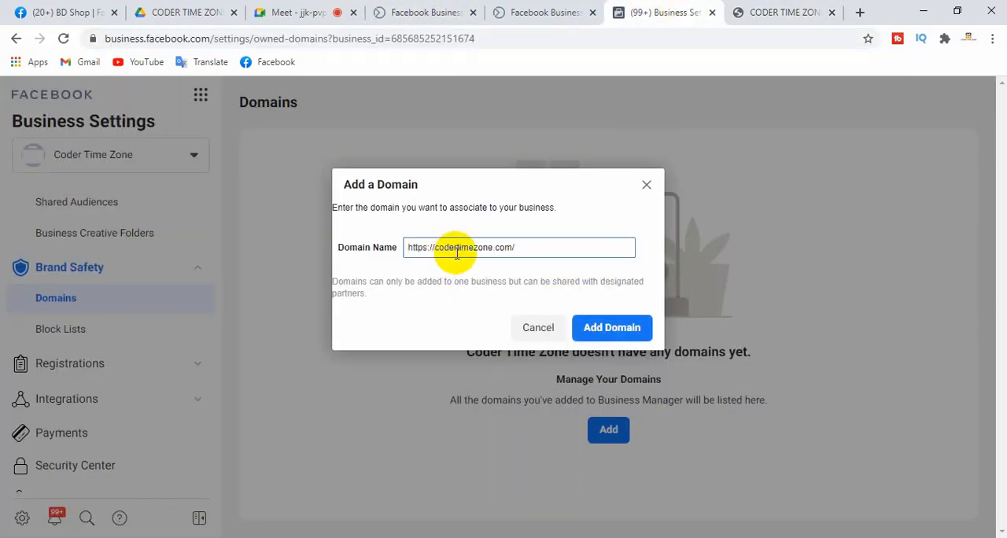
click(613, 333)
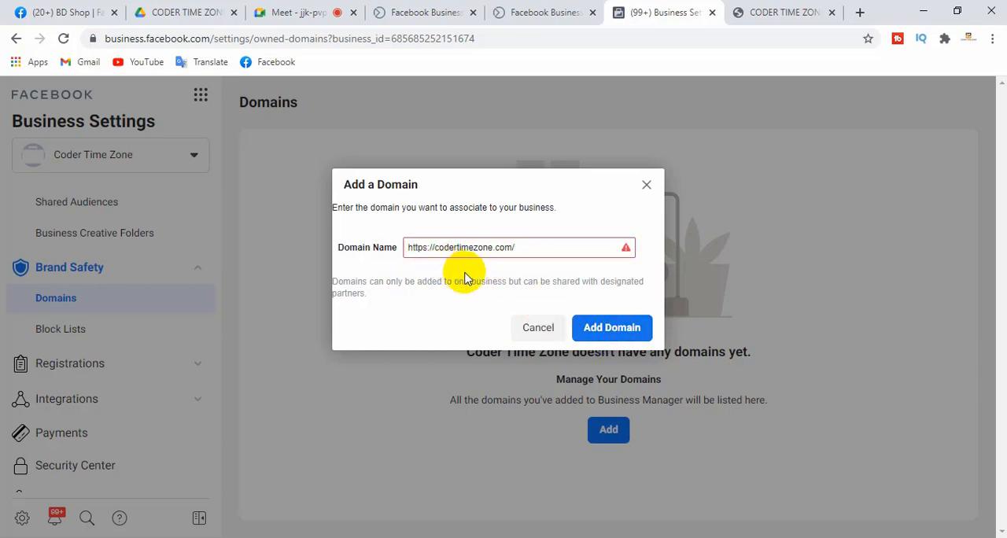
Shorten the domain name to codertimezone.com without the protocol and trailing slash, add it, and reload the Domains page
mouse_move(437, 249)
drag(433, 248, 351, 245)
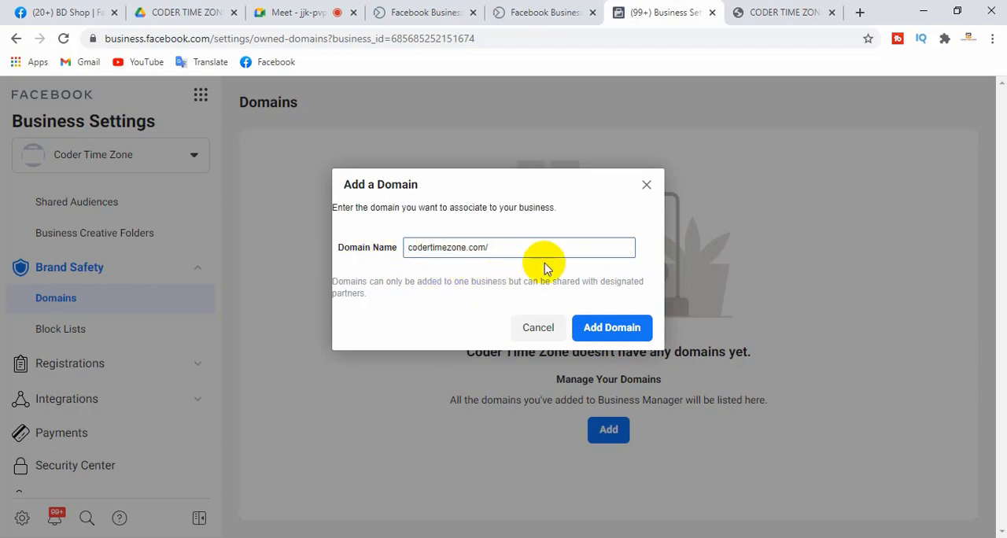
click(515, 248)
key(BackSpace)
click(606, 327)
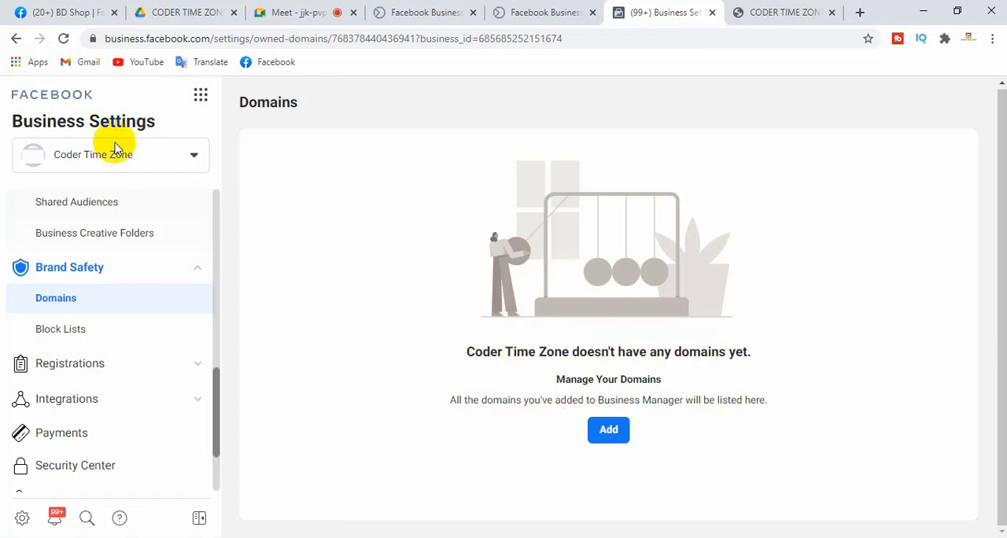
click(64, 38)
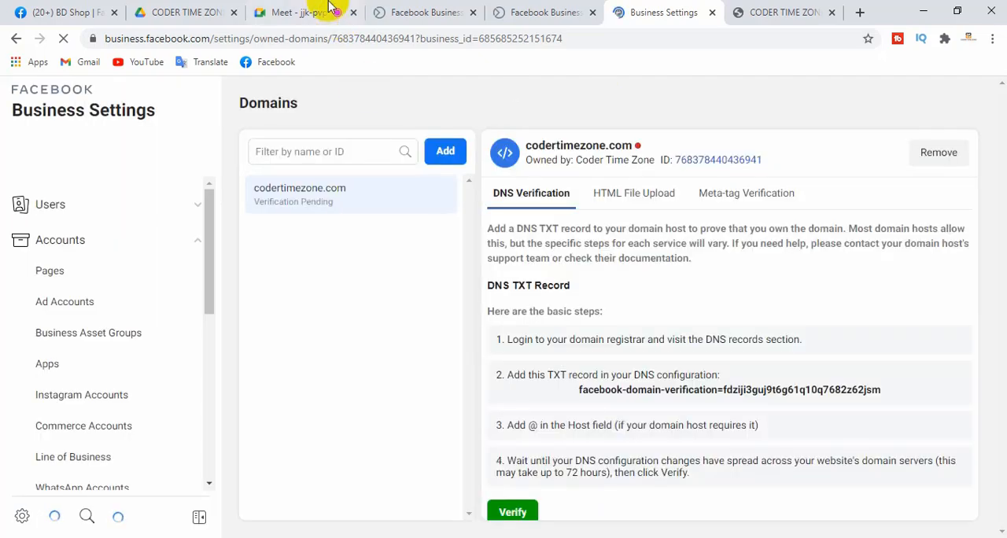
Switch to the Google Meet call and admit the participant waiting to join
click(330, 9)
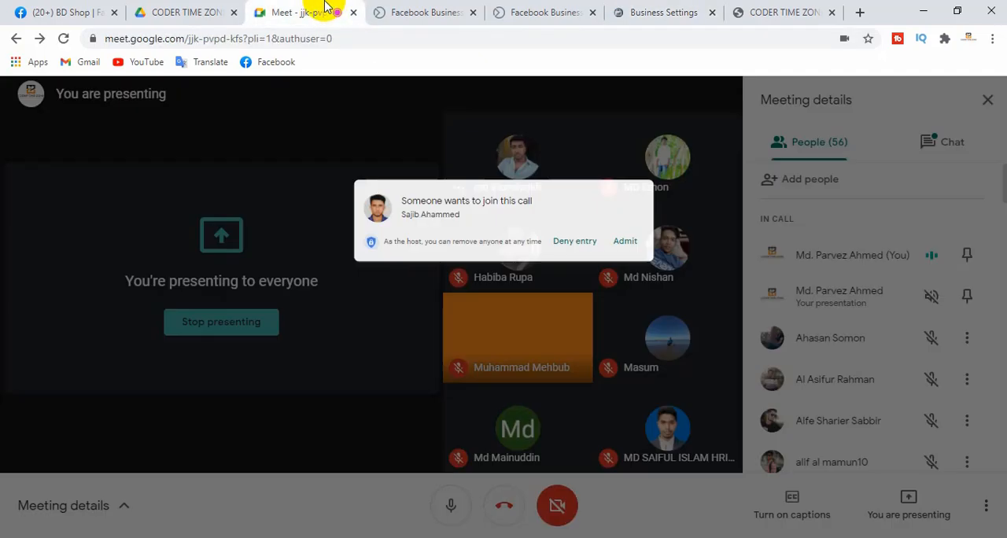
click(656, 168)
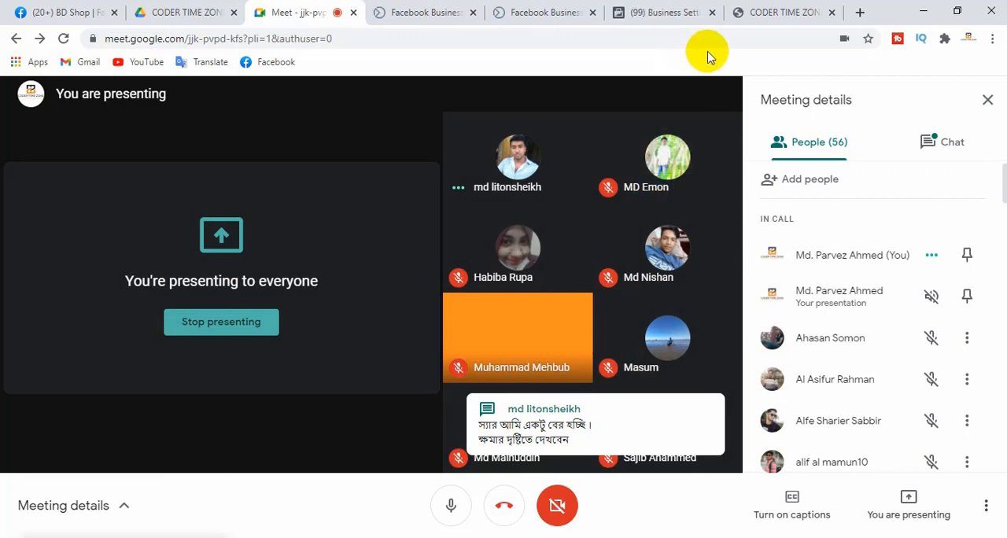
Return to the Domains settings in Business Settings and check the verification status of codertimezone.com
click(765, 11)
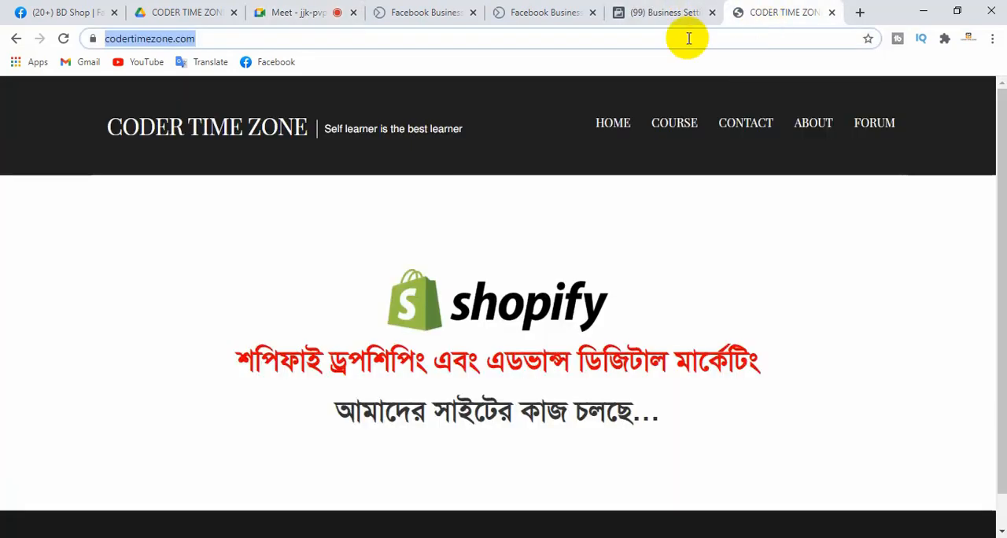
click(678, 12)
click(533, 12)
click(641, 12)
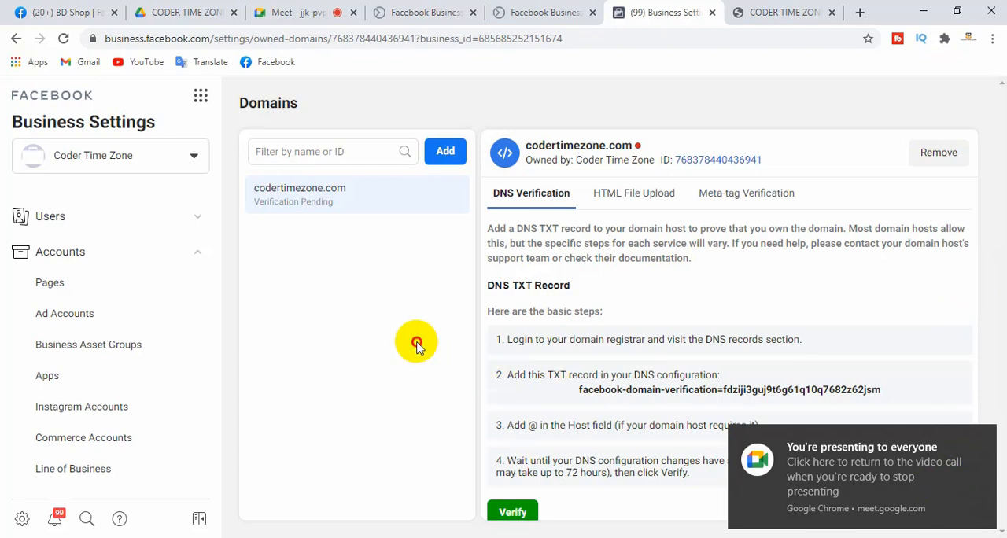
mouse_move(639, 148)
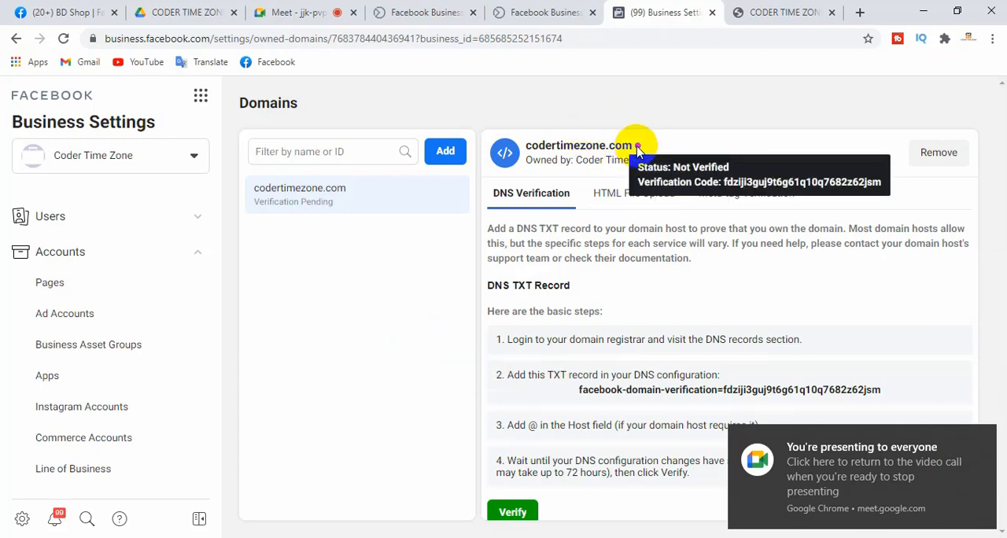
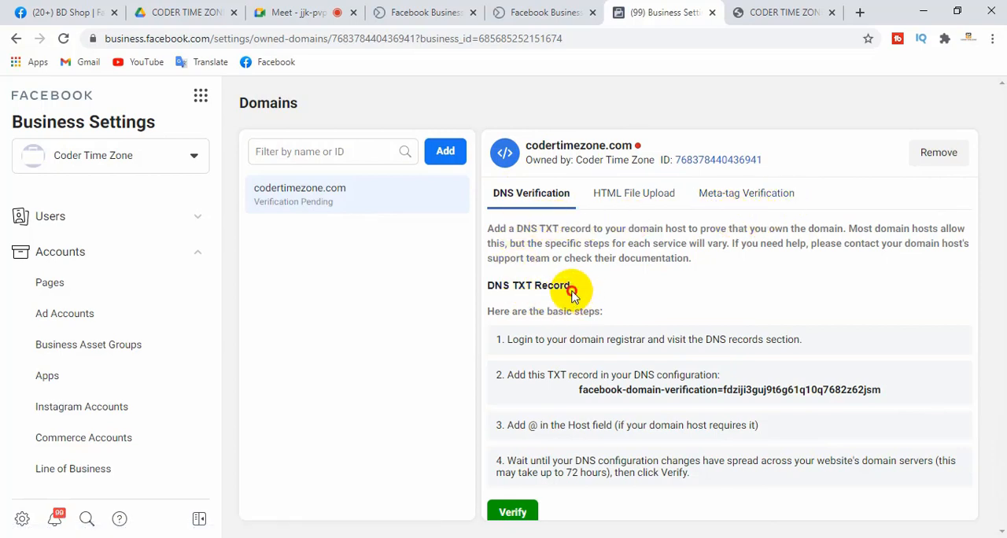
Read through the DNS verification instructions for codertimezone.com, highlighting the introductory paragraph about adding a DNS TXT record
drag(572, 291, 481, 226)
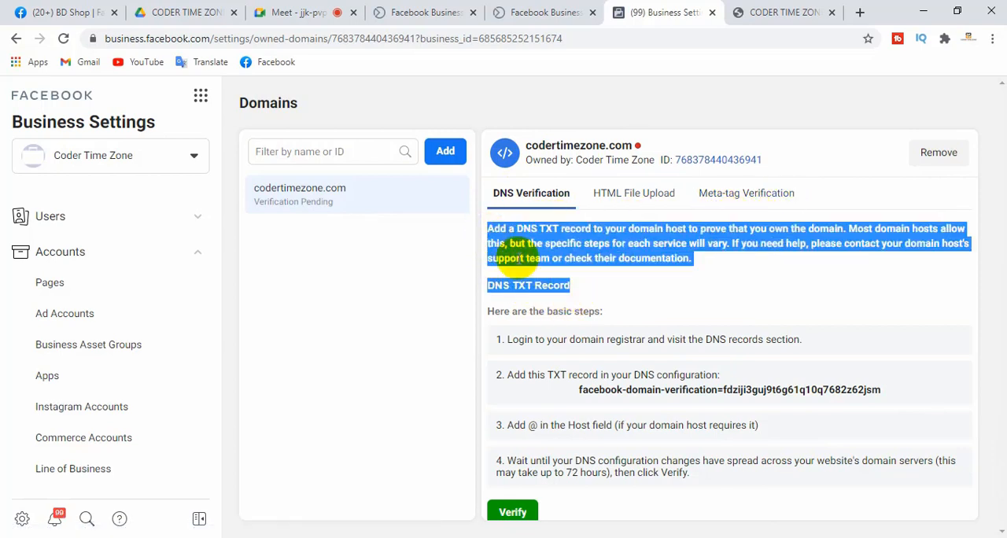
click(607, 281)
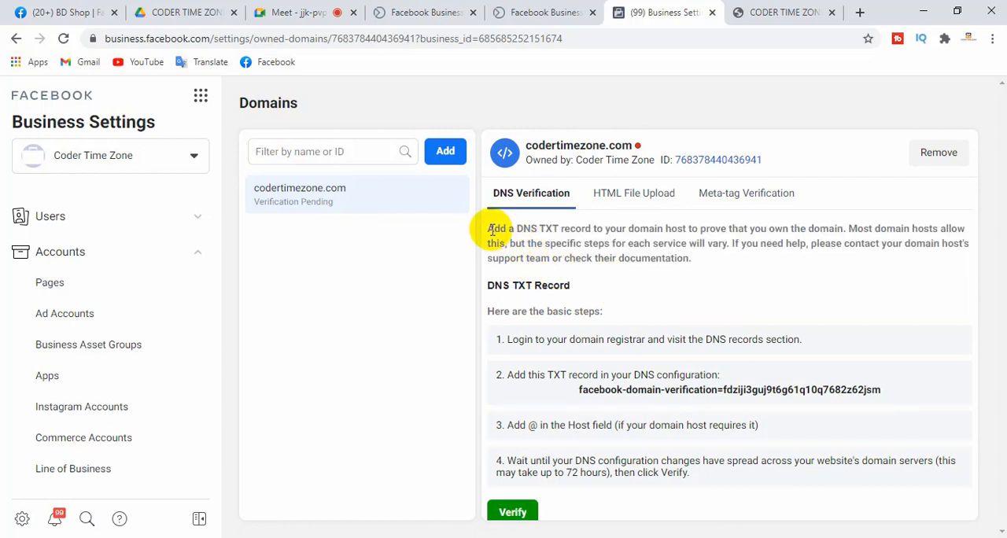
drag(491, 228, 580, 284)
click(591, 288)
drag(491, 228, 704, 260)
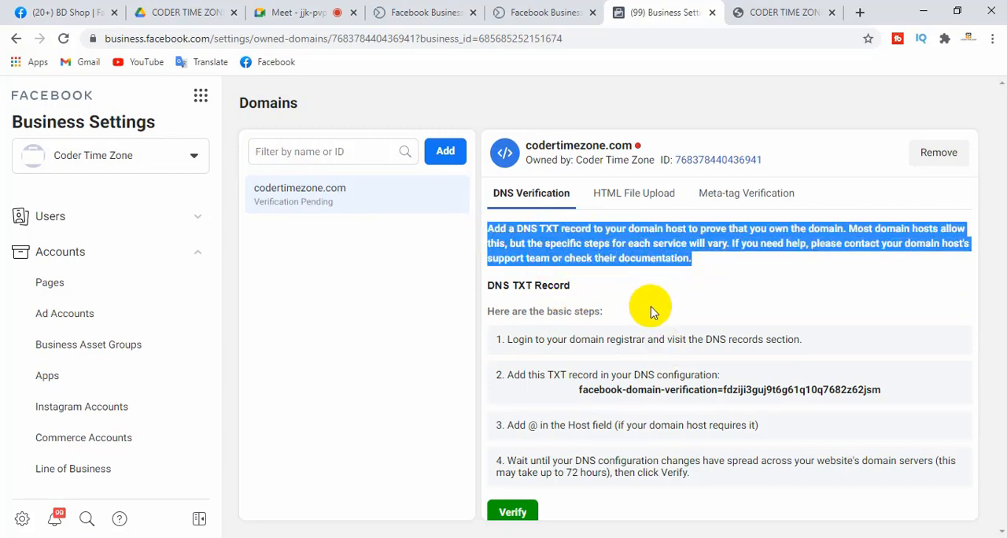
click(662, 287)
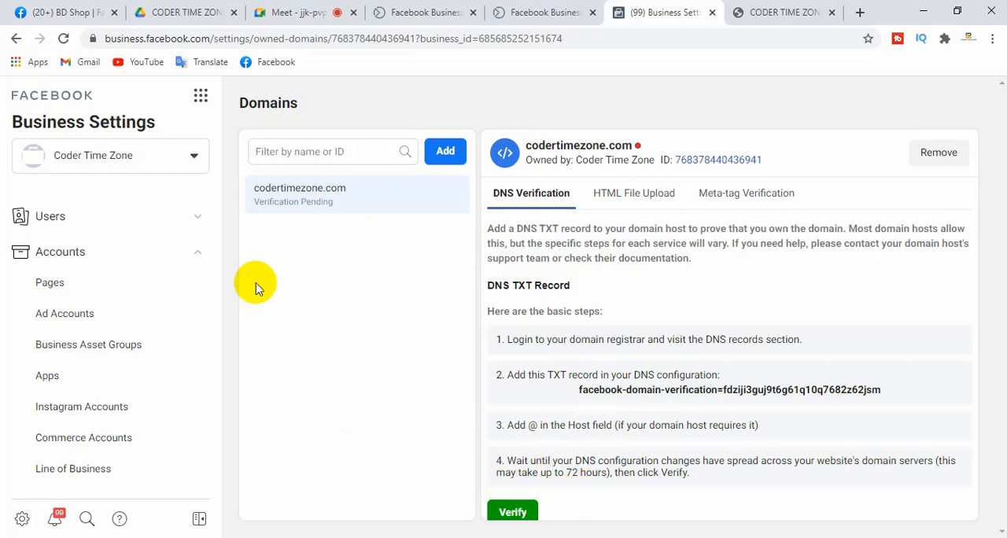
View the Block Lists page under Brand Safety and the News Pages page under Registrations
drag(217, 252, 218, 394)
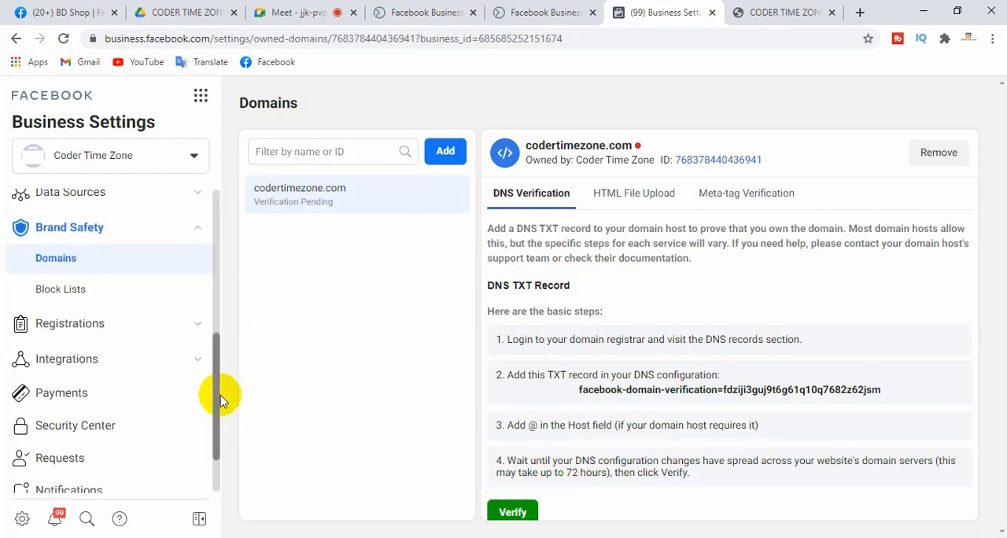
click(56, 295)
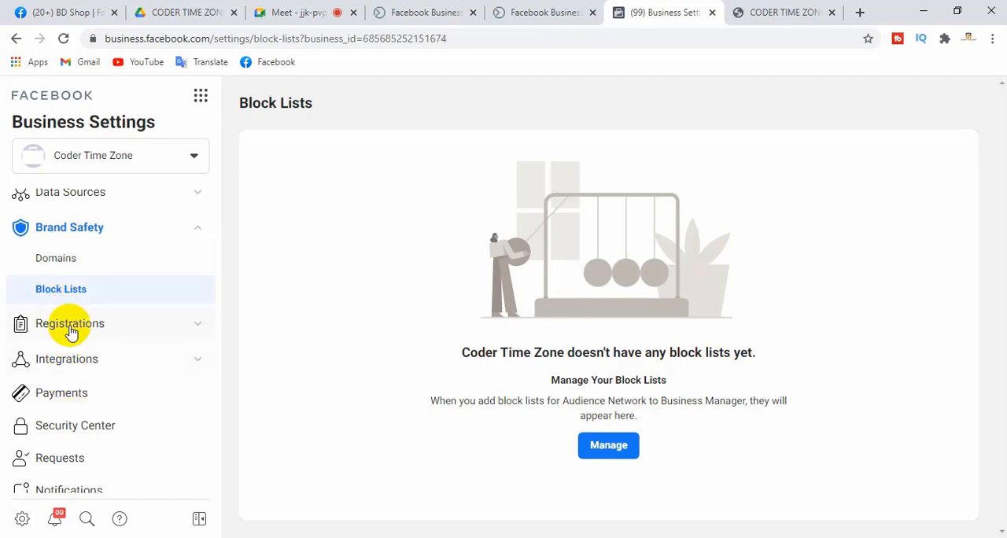
click(69, 327)
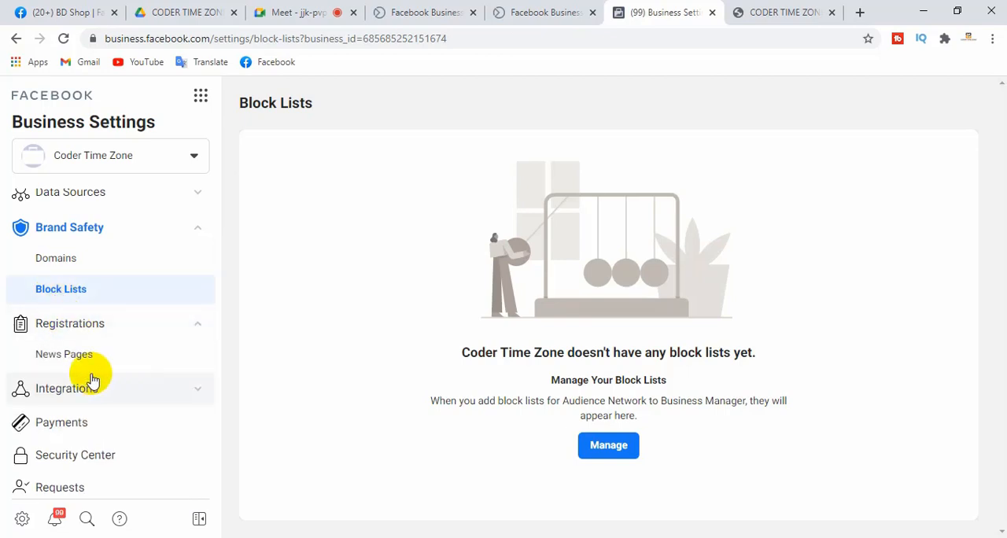
click(65, 361)
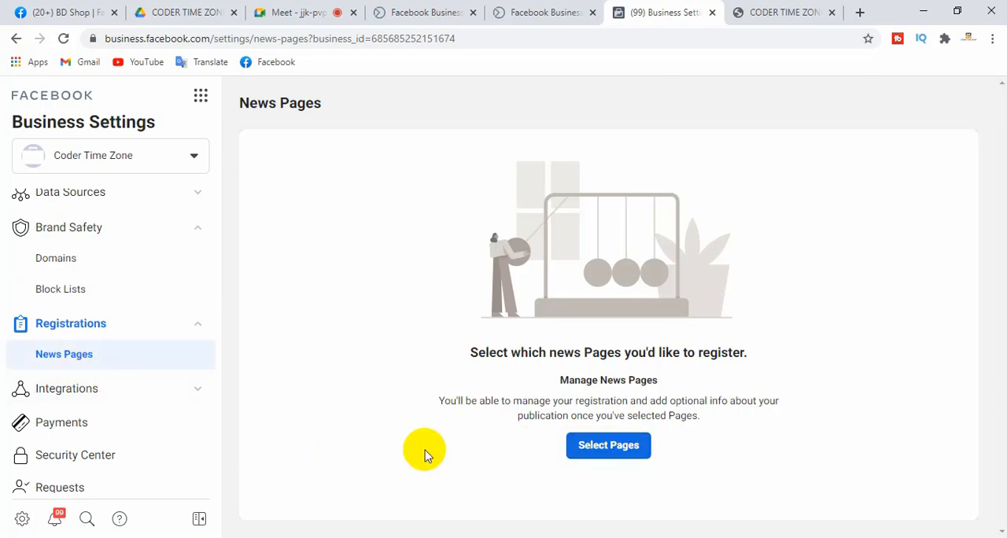
View Leads Access under Integrations, read the Customize Leads Access notice for Coder Time Zone, and dismiss it without confirming
click(77, 397)
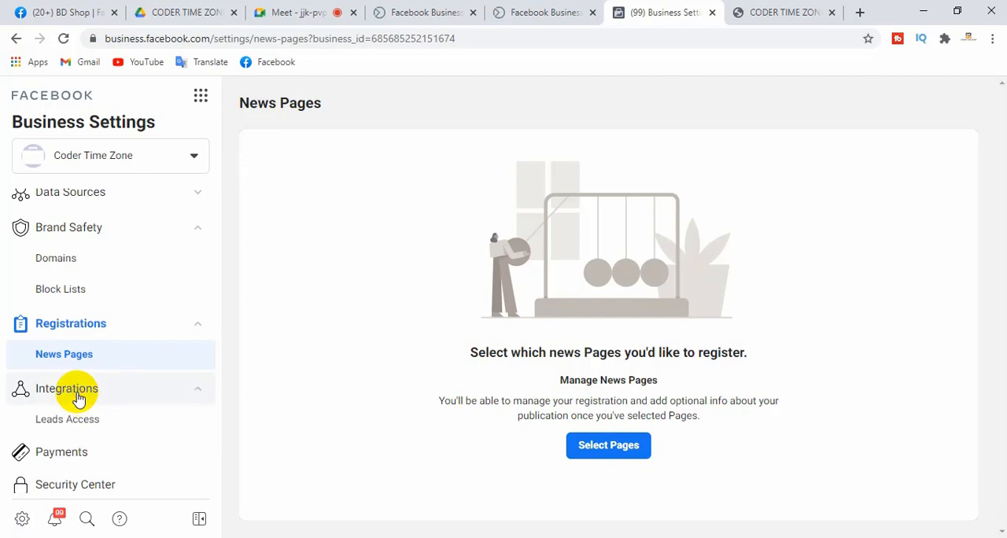
click(93, 425)
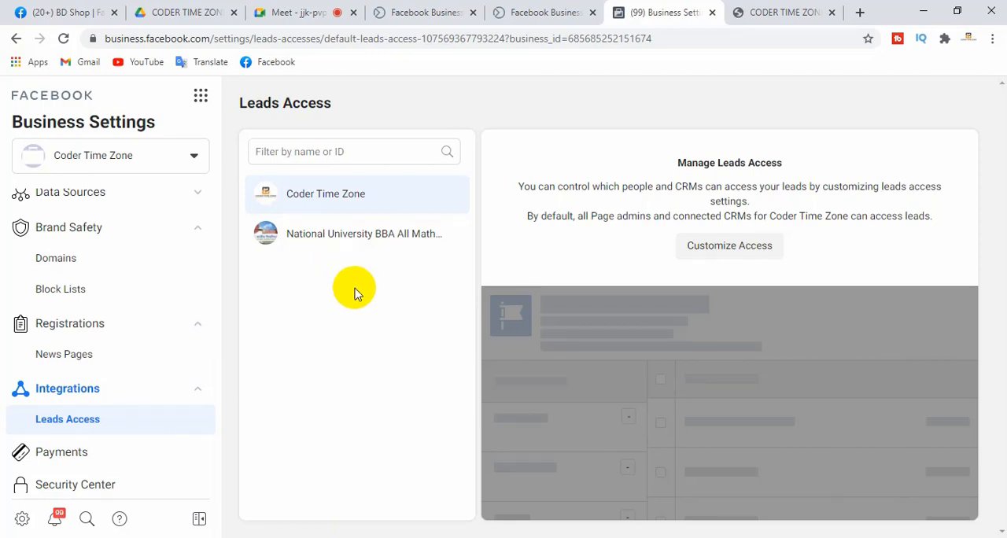
click(748, 248)
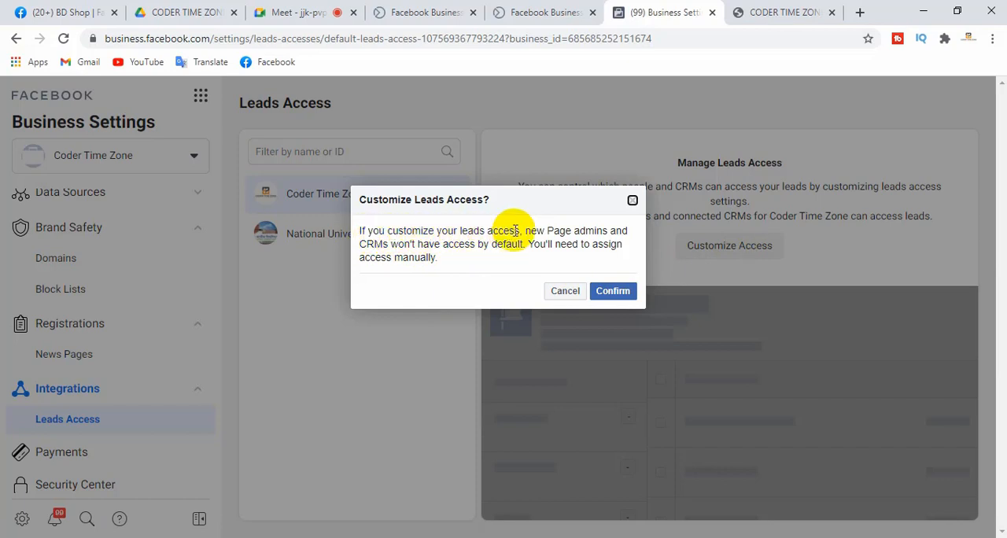
drag(516, 231, 385, 231)
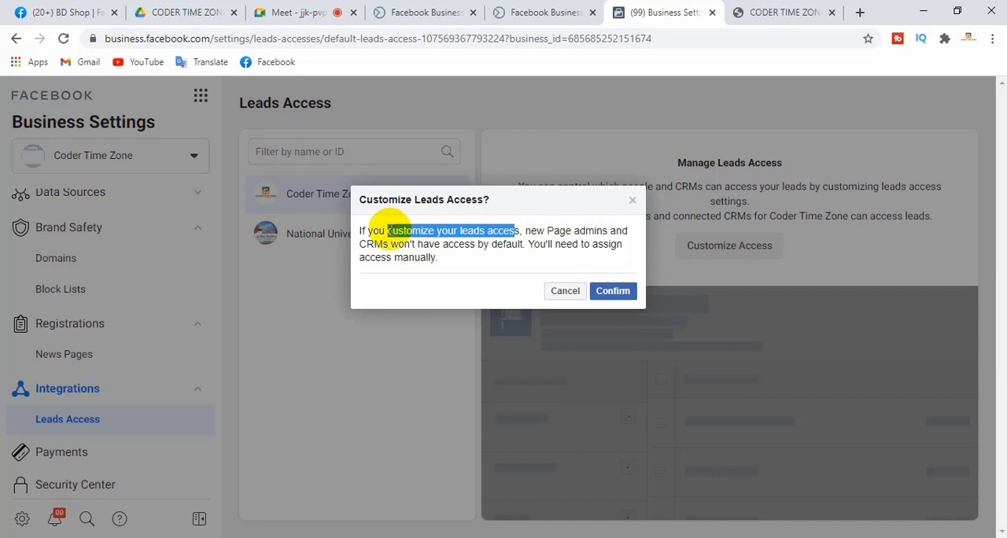
click(564, 293)
click(389, 301)
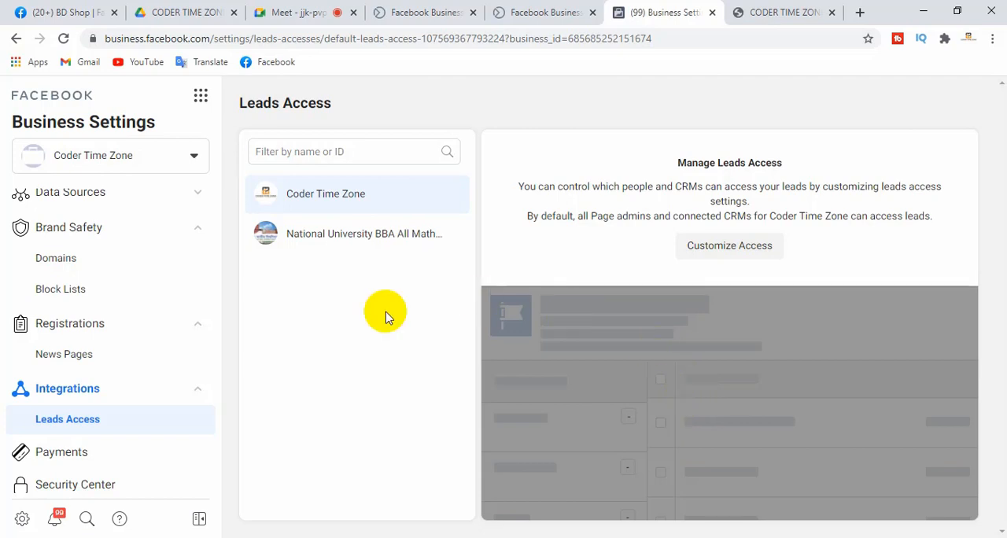
Compare the leads access settings of the Coder Time Zone and National University BBA All Math Solutions pages
click(356, 236)
click(349, 193)
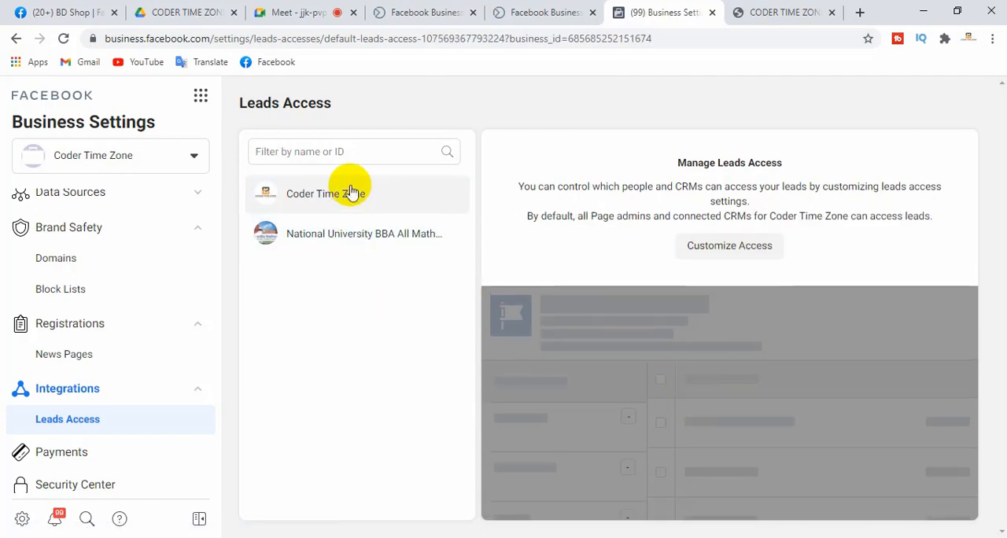
click(357, 228)
click(355, 193)
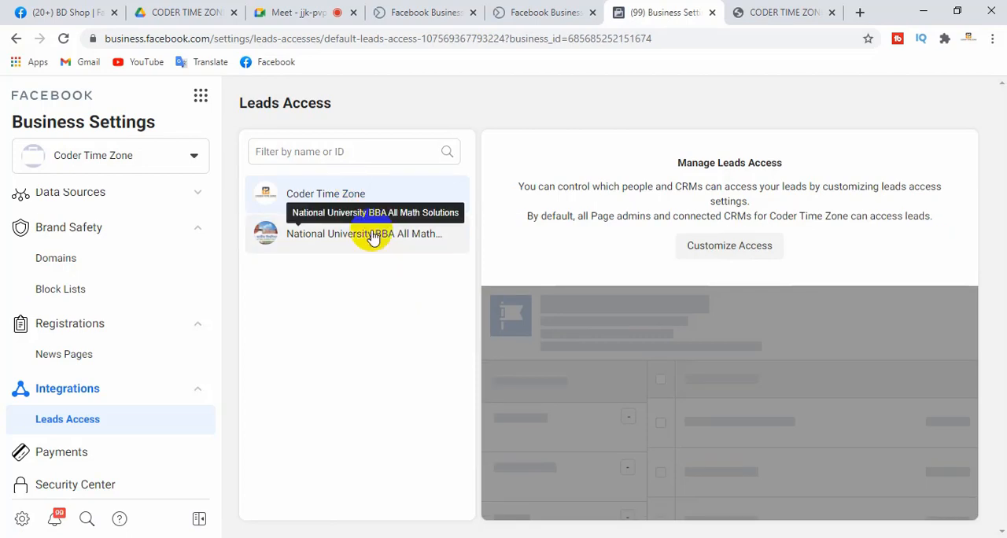
click(361, 236)
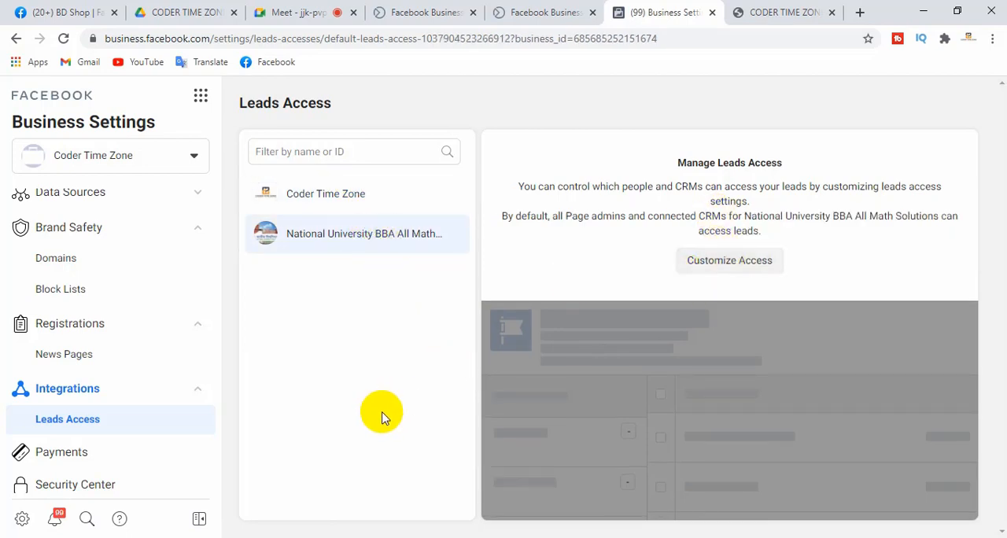
View the Payment Methods page and check the ad account listed under Ad Accounts
drag(218, 371, 218, 425)
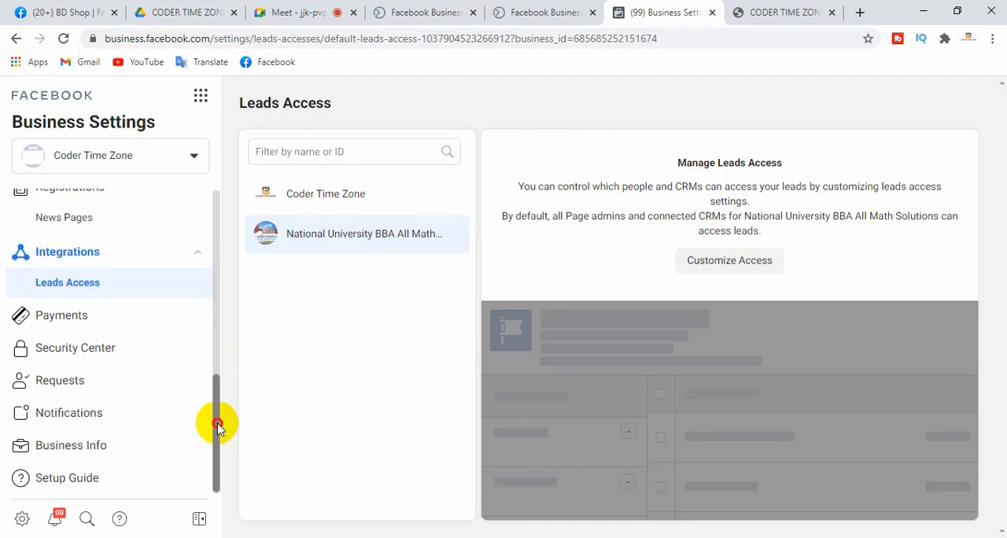
click(66, 319)
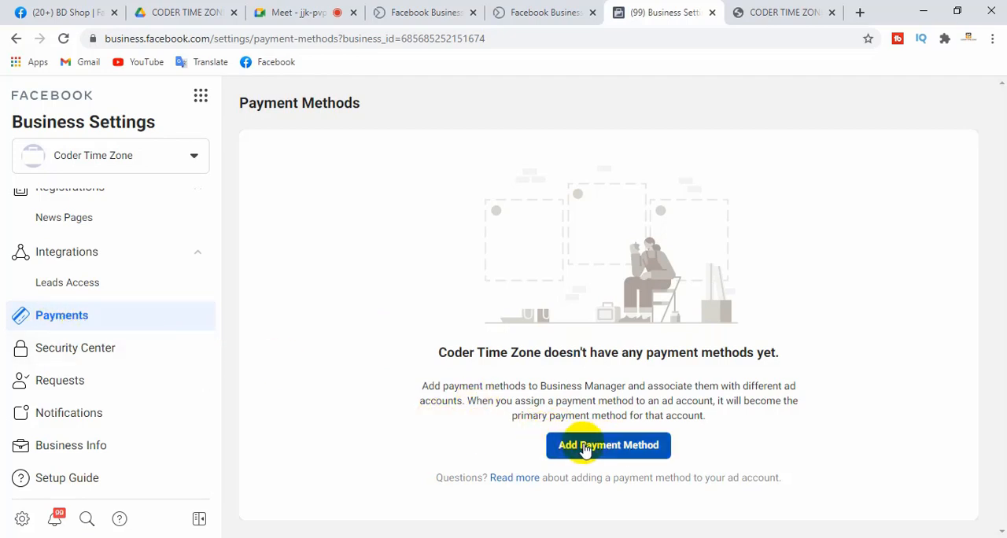
drag(218, 399, 208, 242)
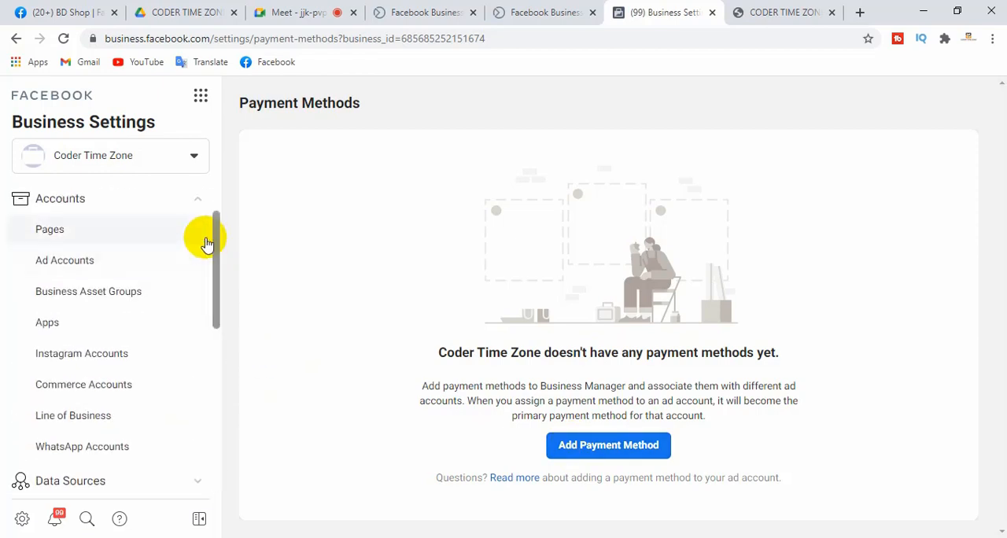
click(76, 259)
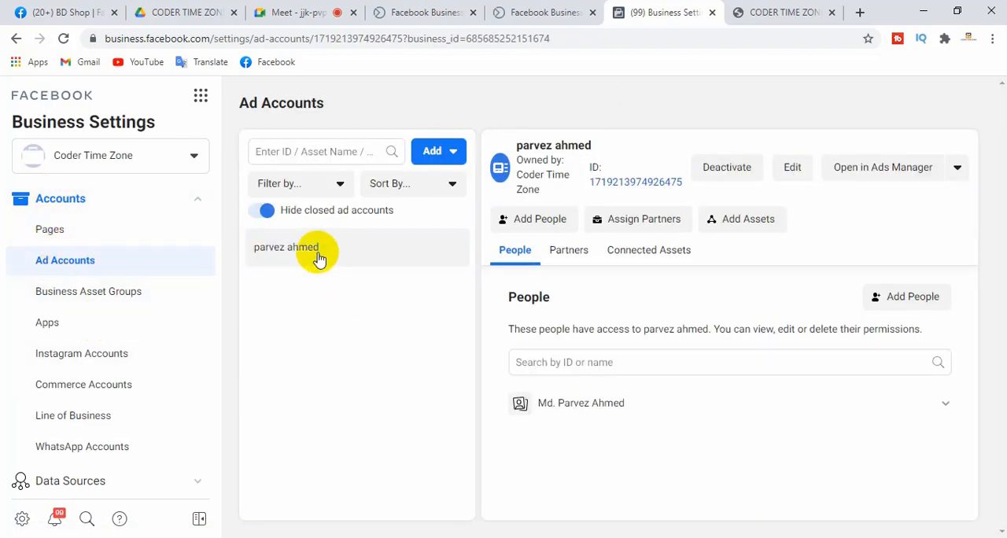
Return to Payment Methods, examine the form for adding a new credit or debit card, and cancel it
drag(213, 275, 213, 433)
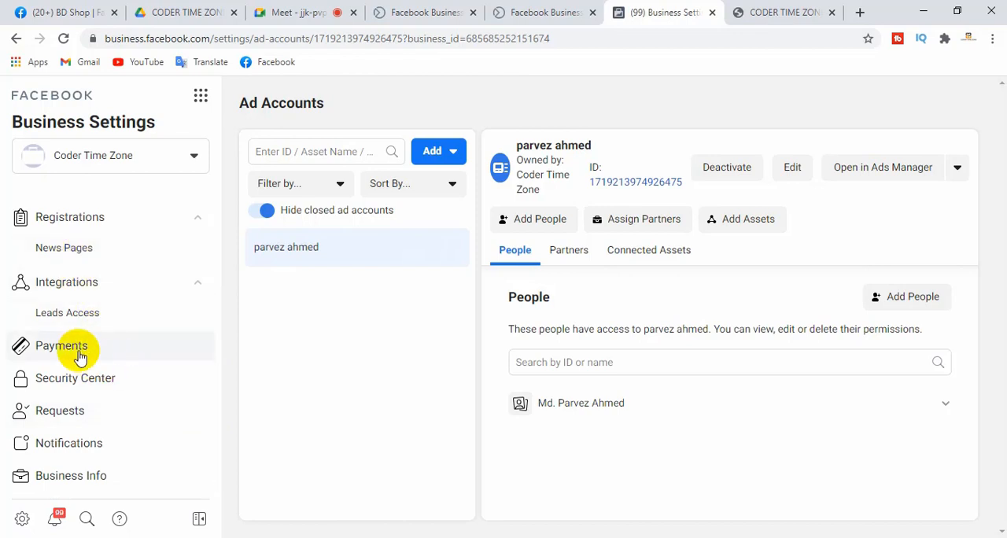
click(77, 353)
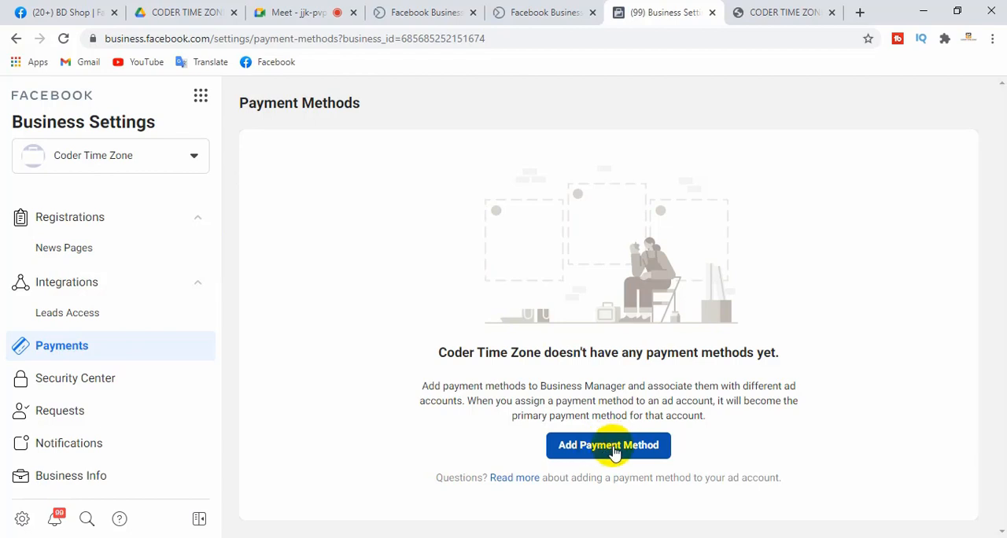
click(613, 454)
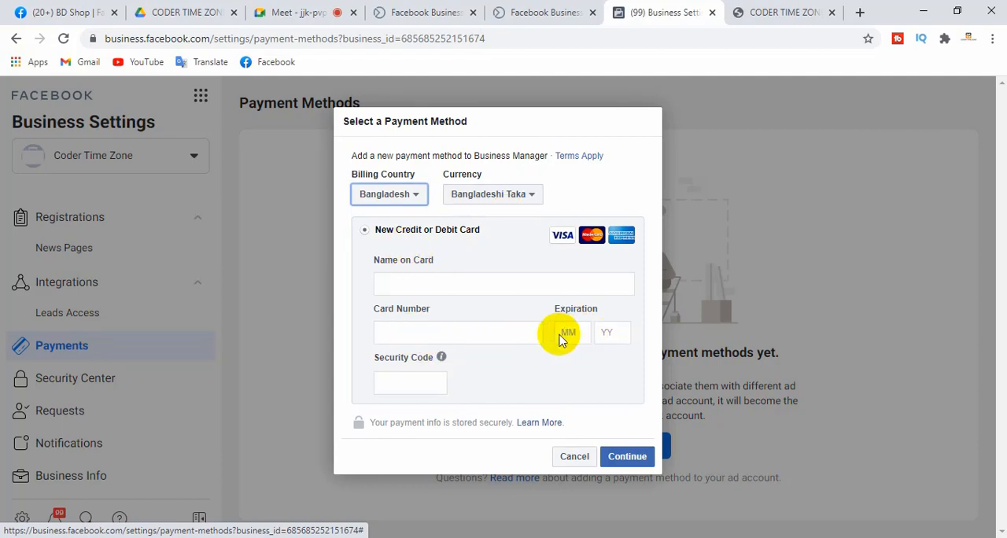
click(397, 381)
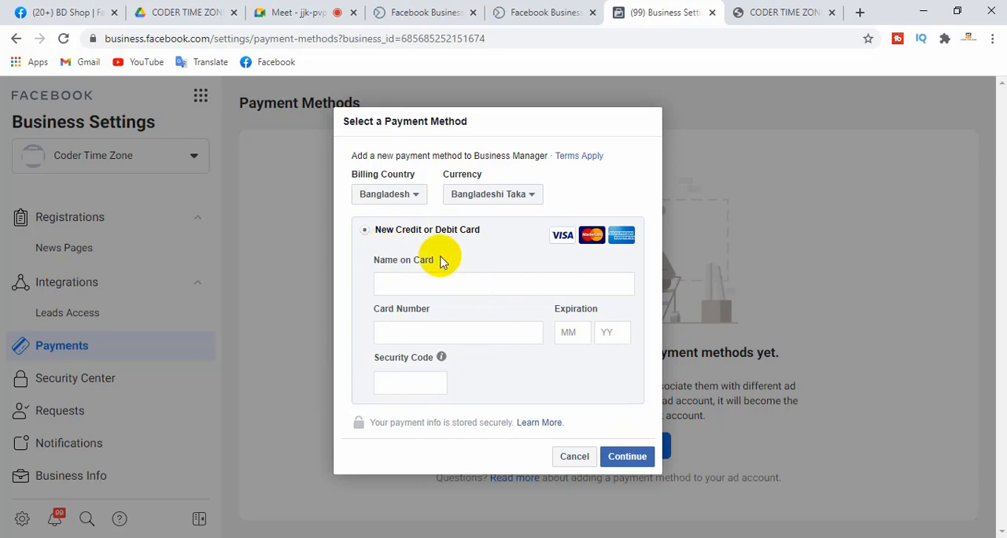
click(573, 459)
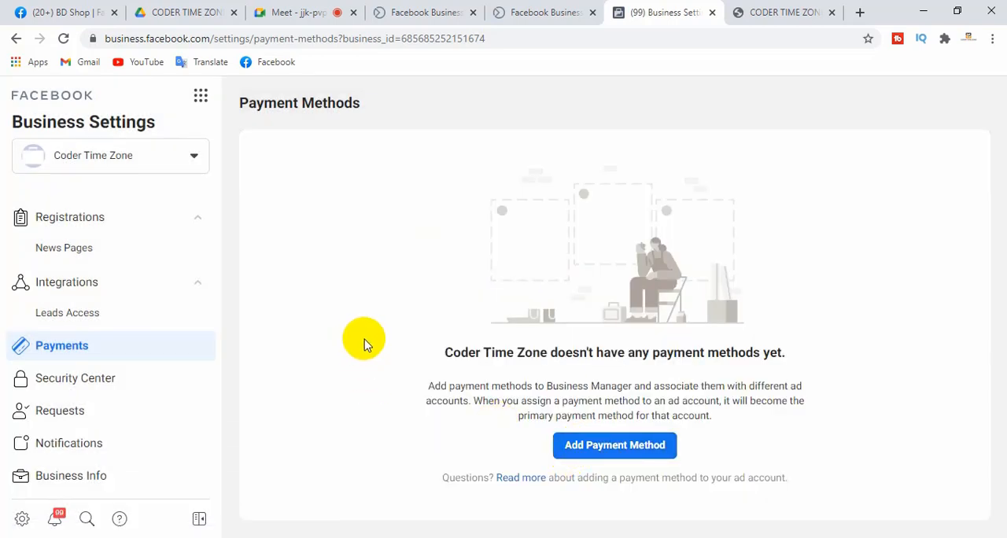
Open the Security Center and examine the two-factor authentication description and the choices for who is required to use it
click(83, 383)
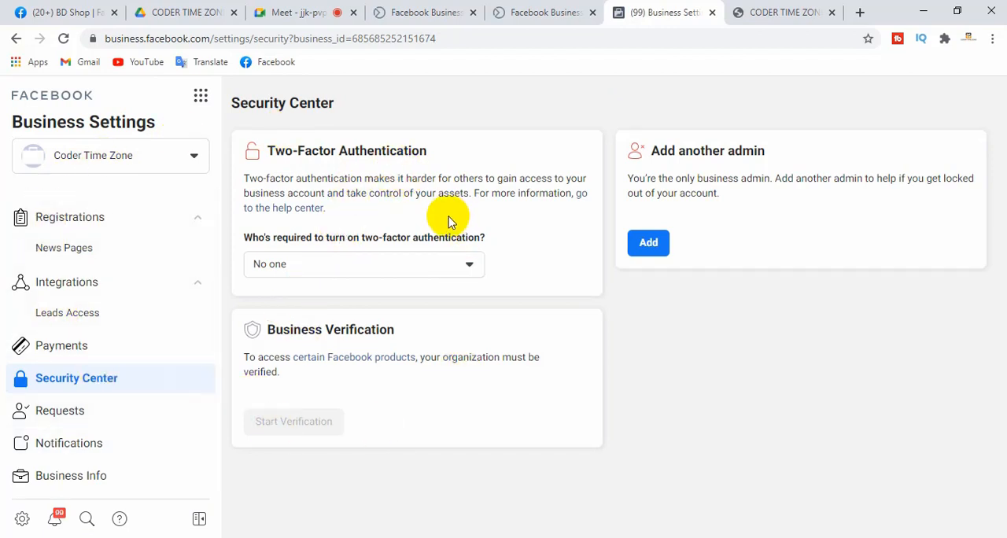
drag(275, 149, 441, 154)
click(463, 155)
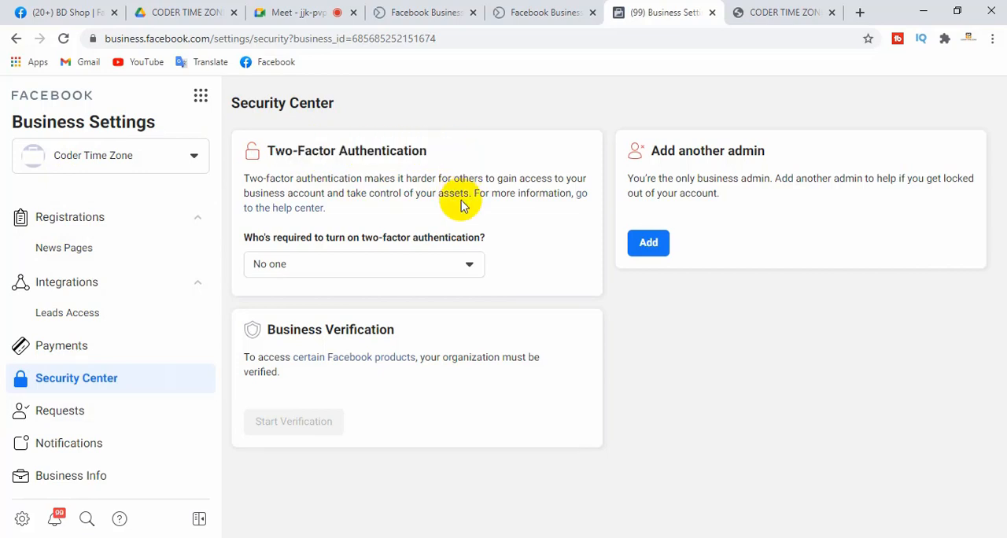
click(469, 266)
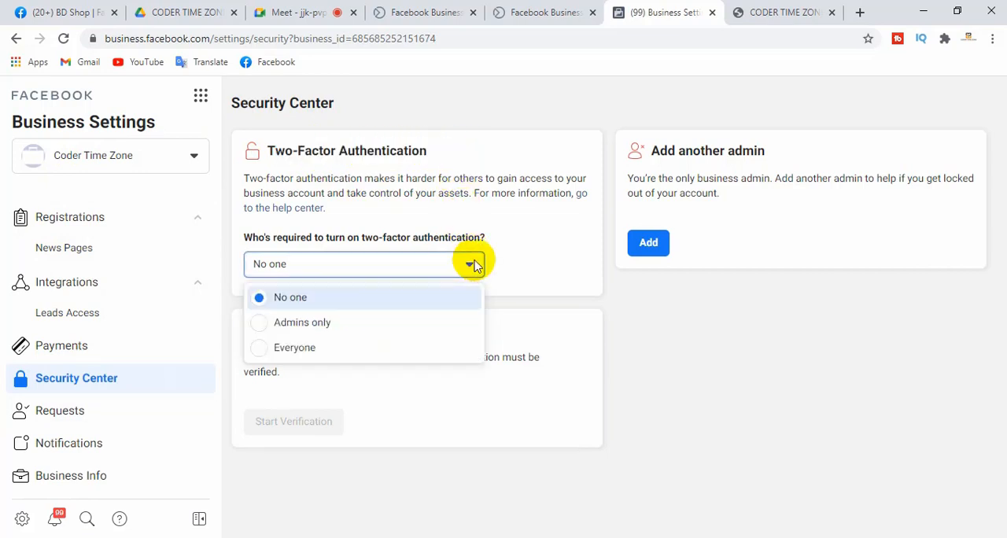
click(533, 241)
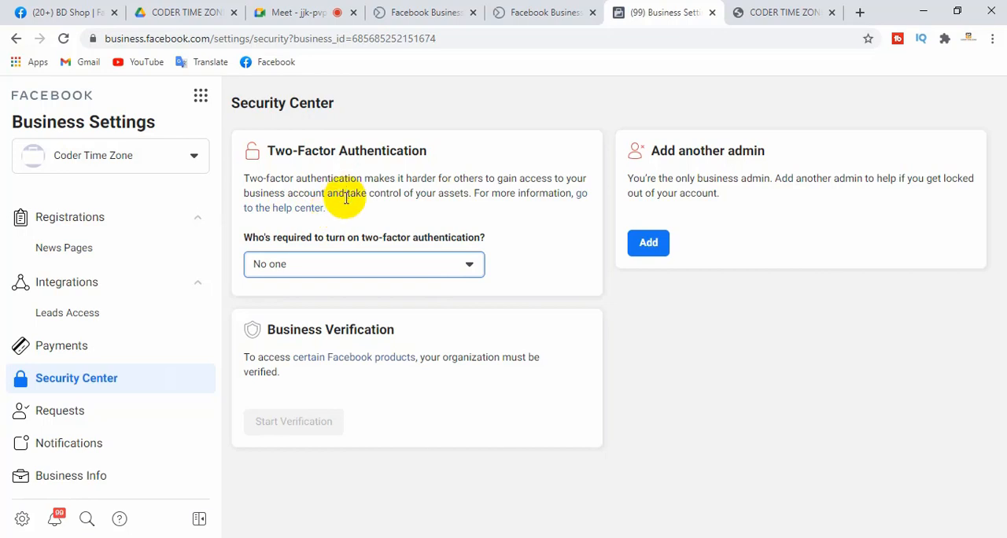
drag(244, 178, 456, 196)
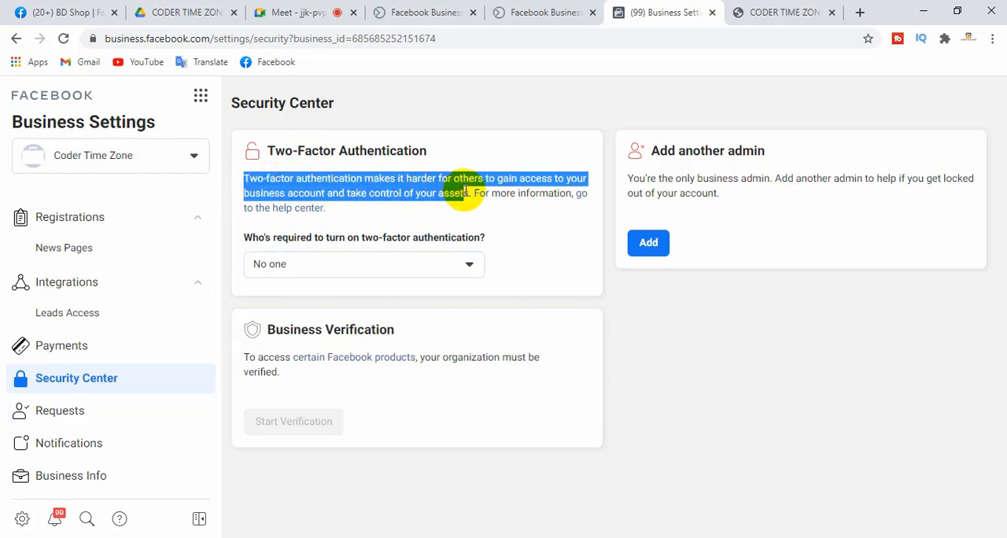
click(470, 206)
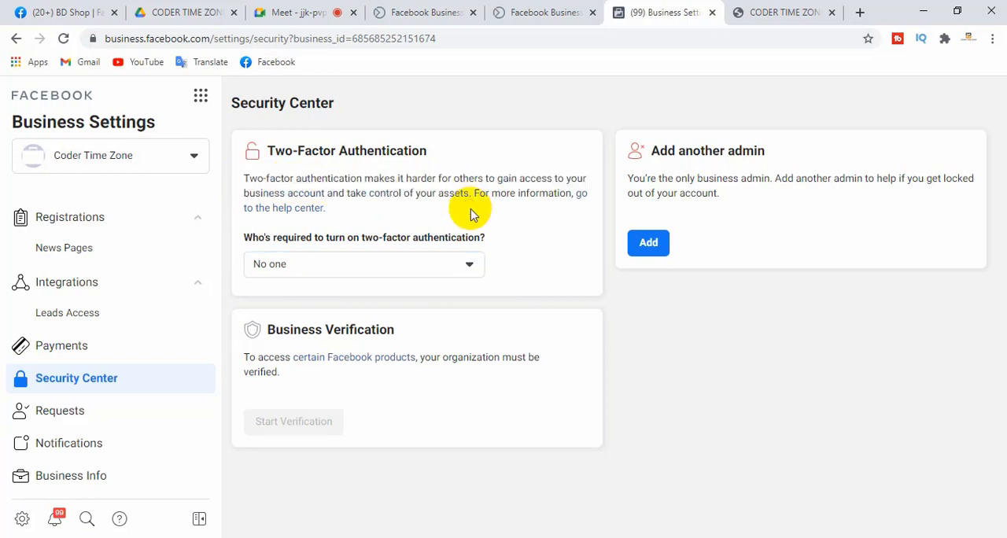
click(465, 263)
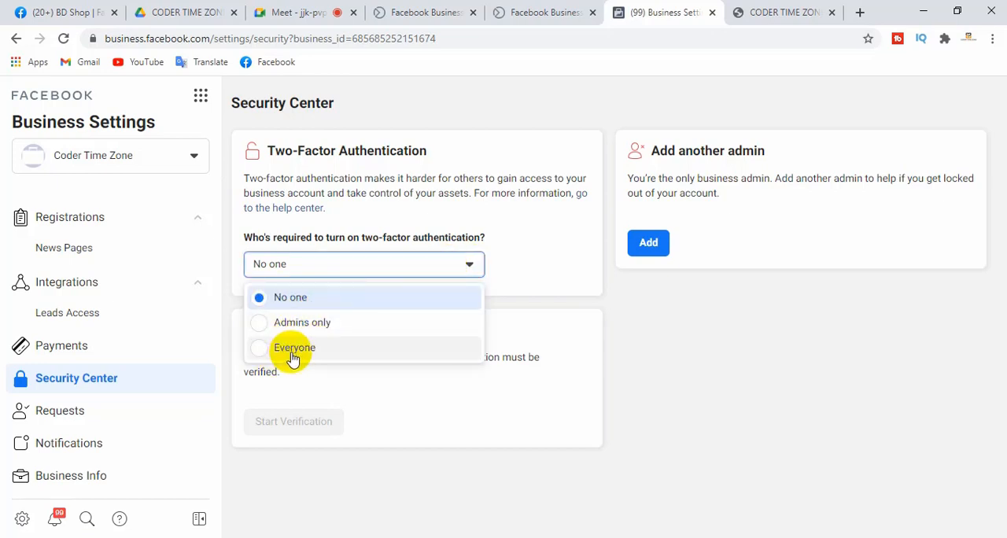
click(513, 234)
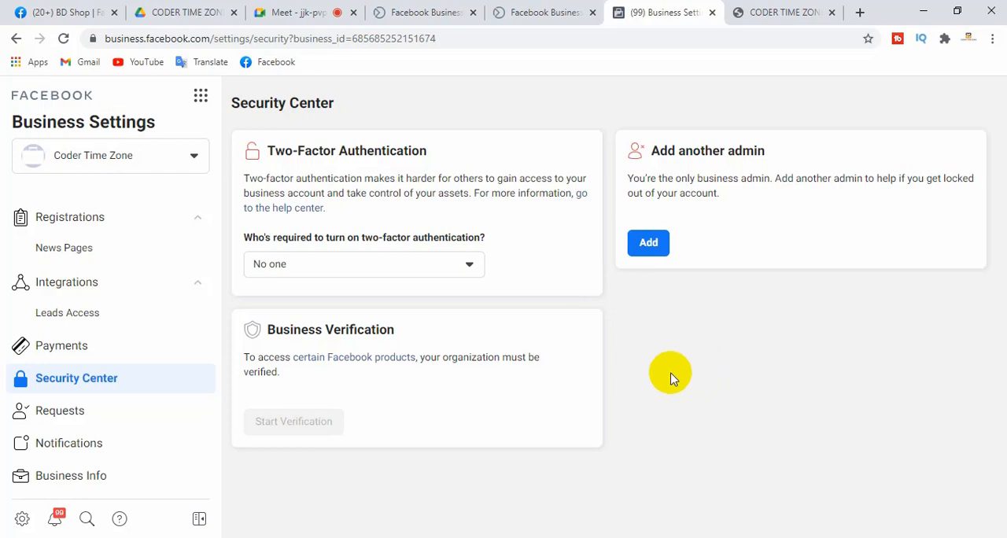
Examine the Add another admin section of the Security Center
click(650, 244)
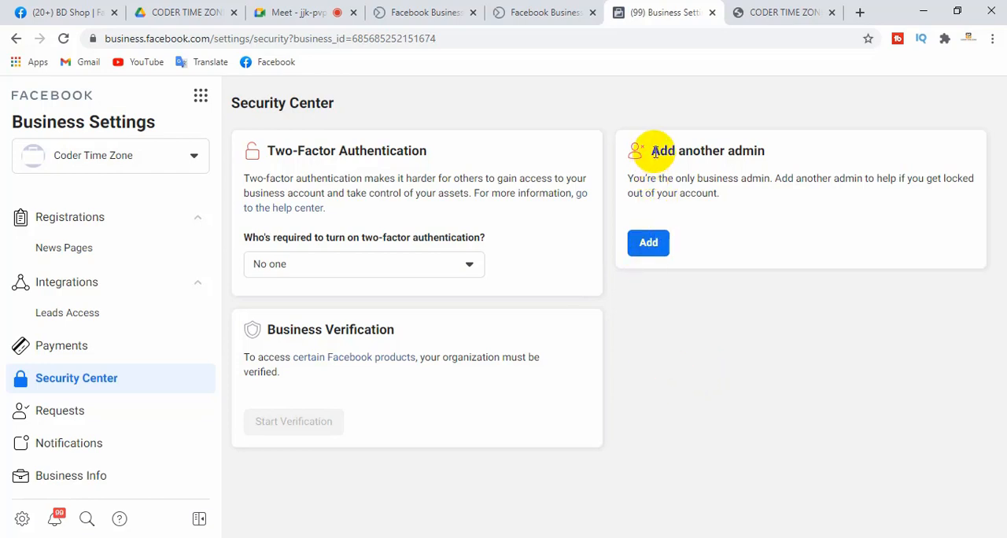
drag(655, 152, 771, 153)
click(791, 157)
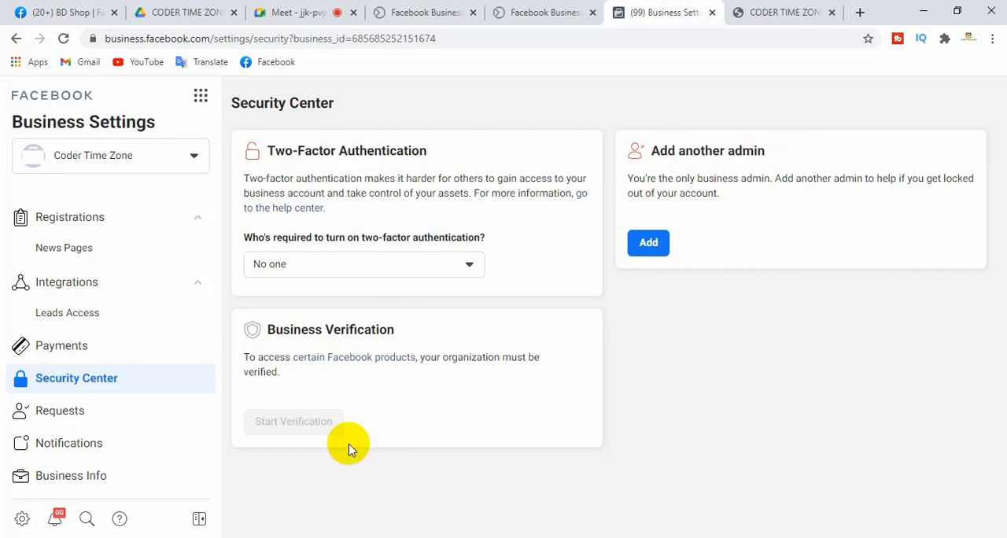
Examine the Business Verification section of the Security Center, including its option to start verification
drag(269, 331, 415, 319)
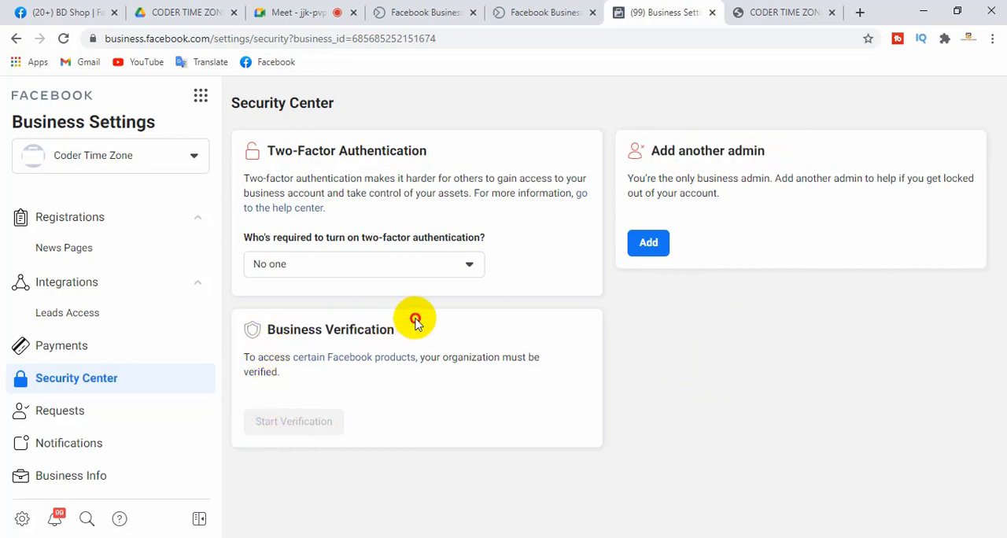
drag(266, 329, 399, 332)
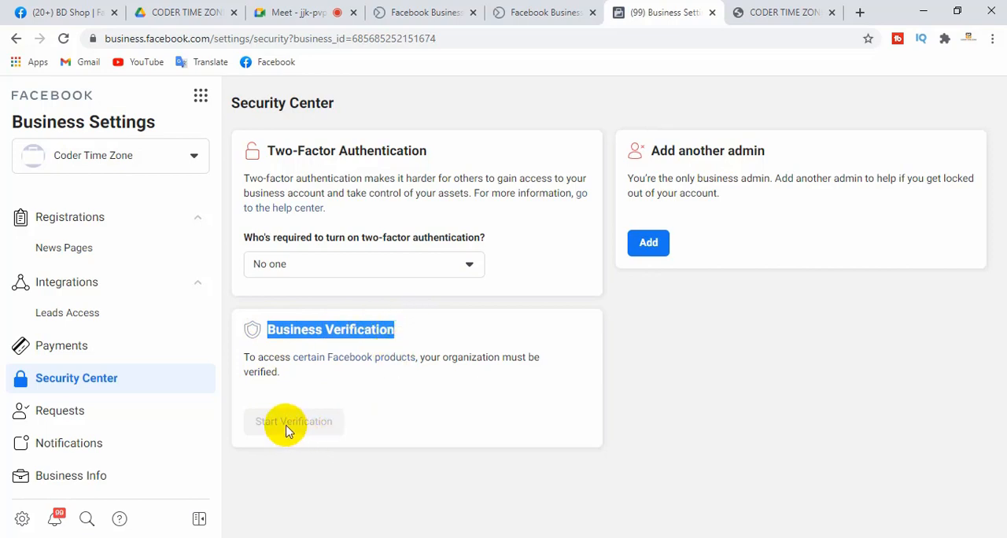
click(386, 475)
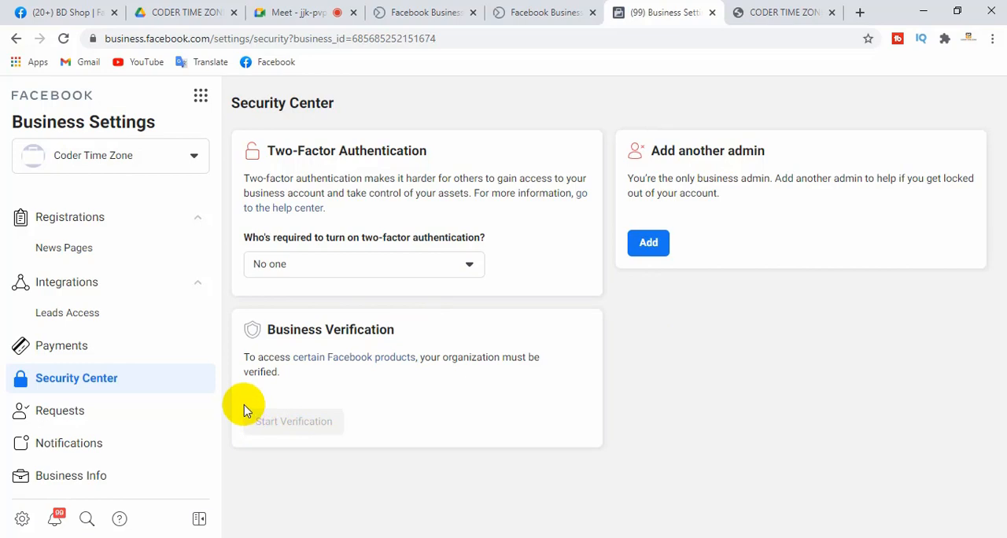
drag(243, 409, 366, 425)
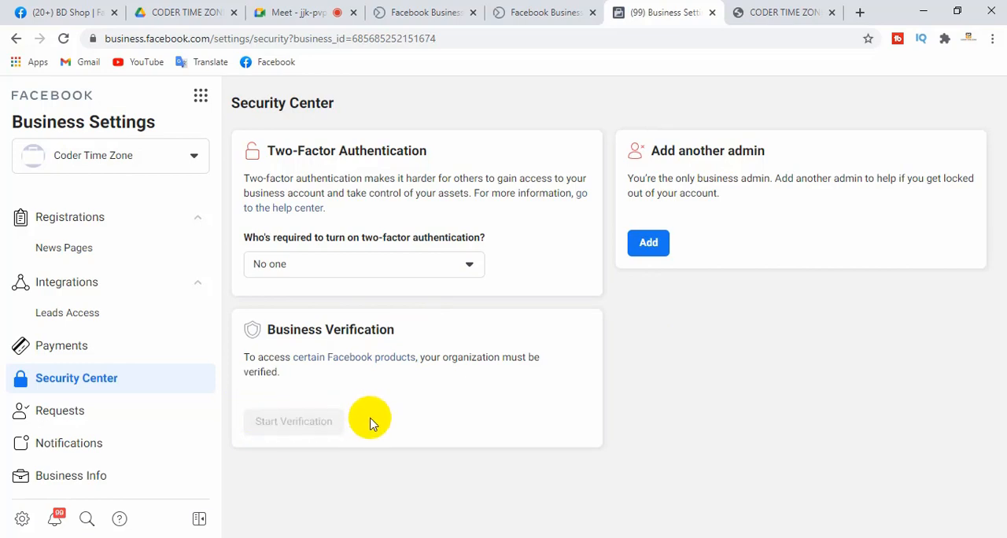
Open the Requests page and look through its sent requests, invitations and received requests
drag(215, 434, 214, 275)
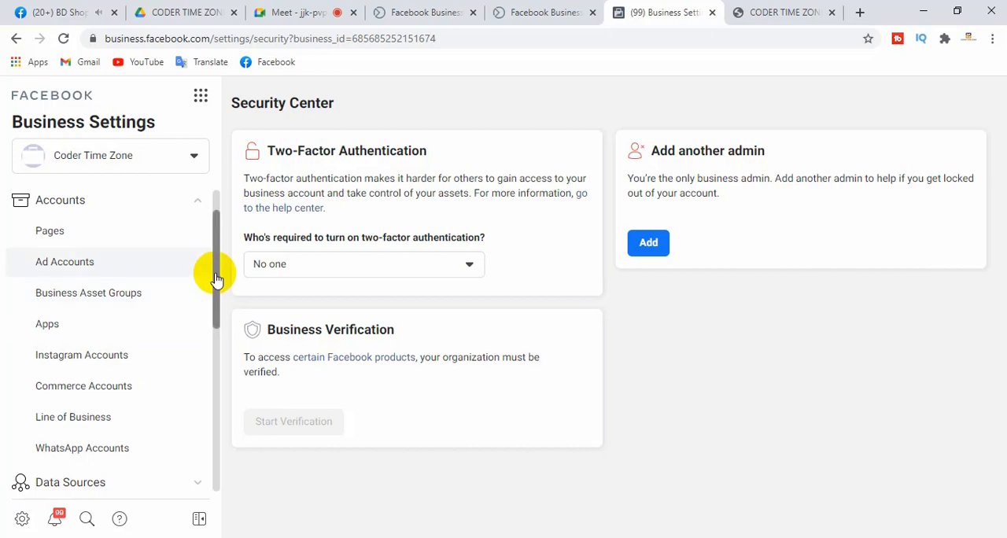
drag(217, 280, 225, 438)
click(97, 391)
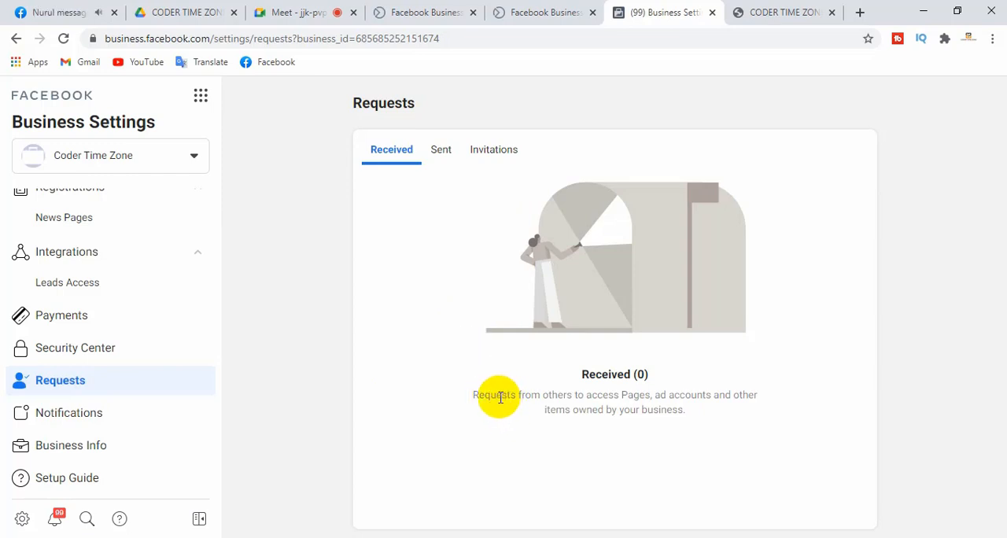
click(440, 151)
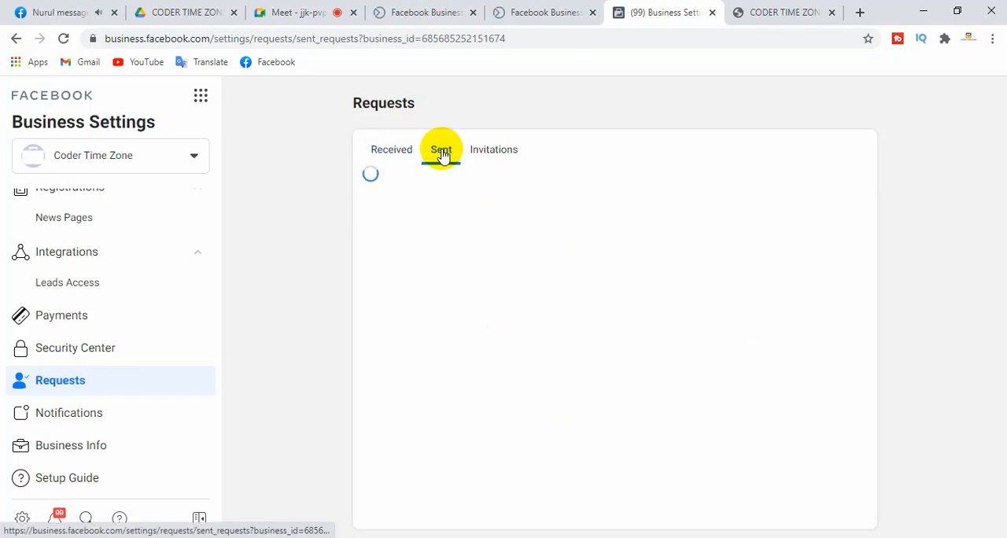
click(493, 153)
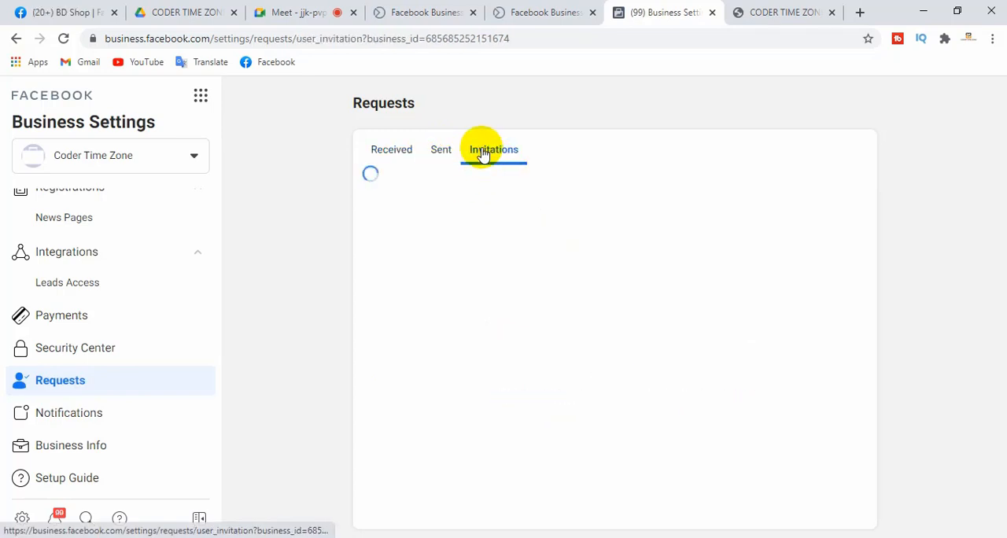
click(389, 154)
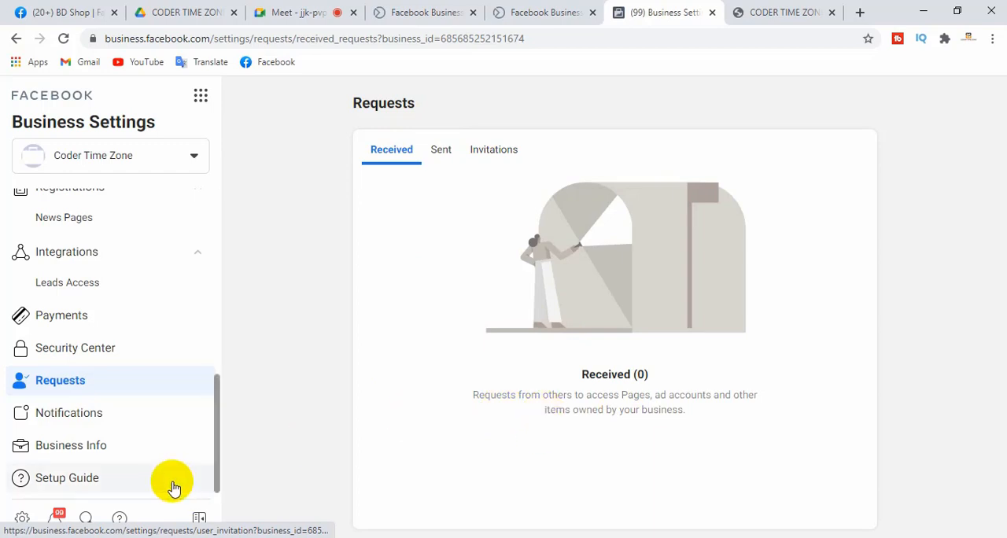
Open the Notification Settings and review the toggles for business updates, marketing updates, partner program updates and Pages
click(32, 417)
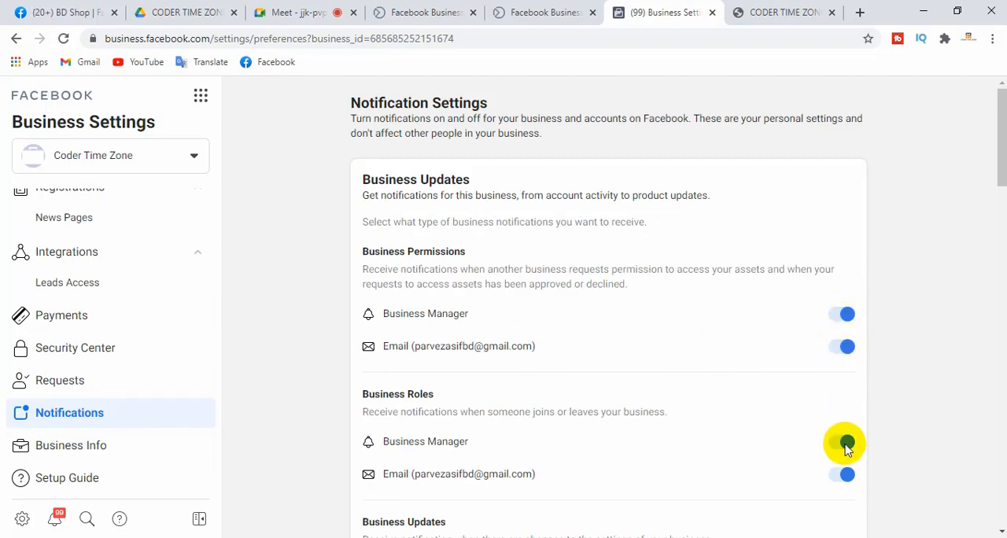
scroll(992, 180, down, 4)
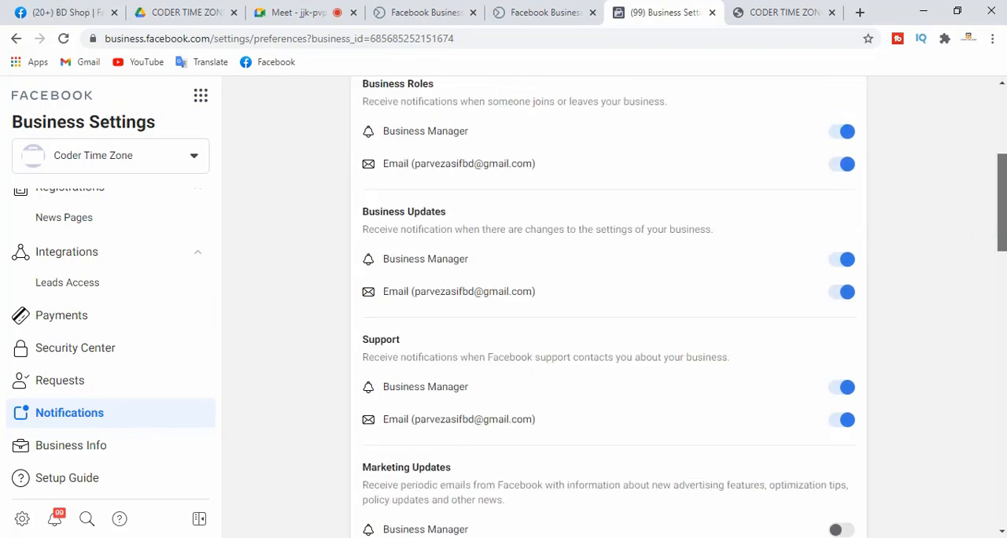
scroll(606, 306, down, 3)
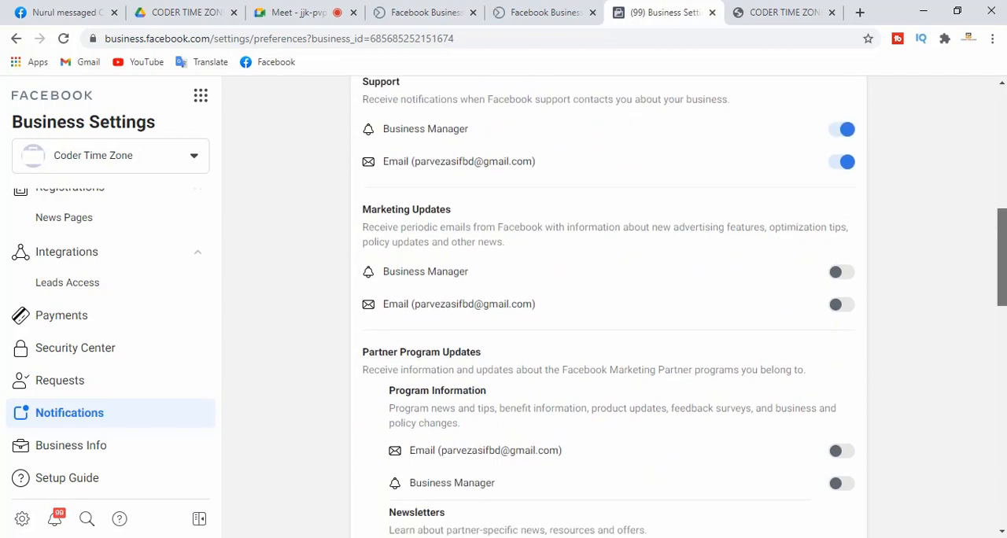
scroll(605, 307, down, 2)
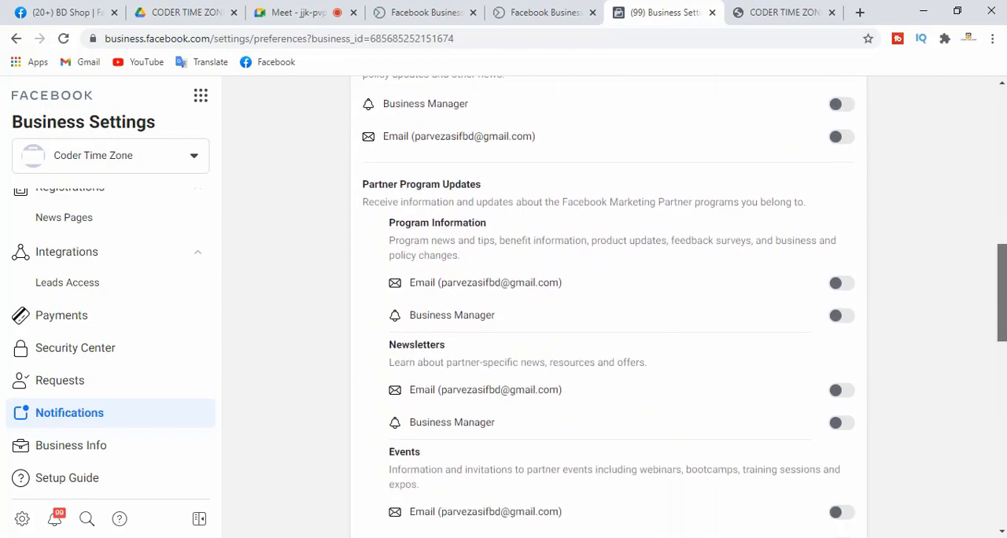
scroll(605, 307, down, 3)
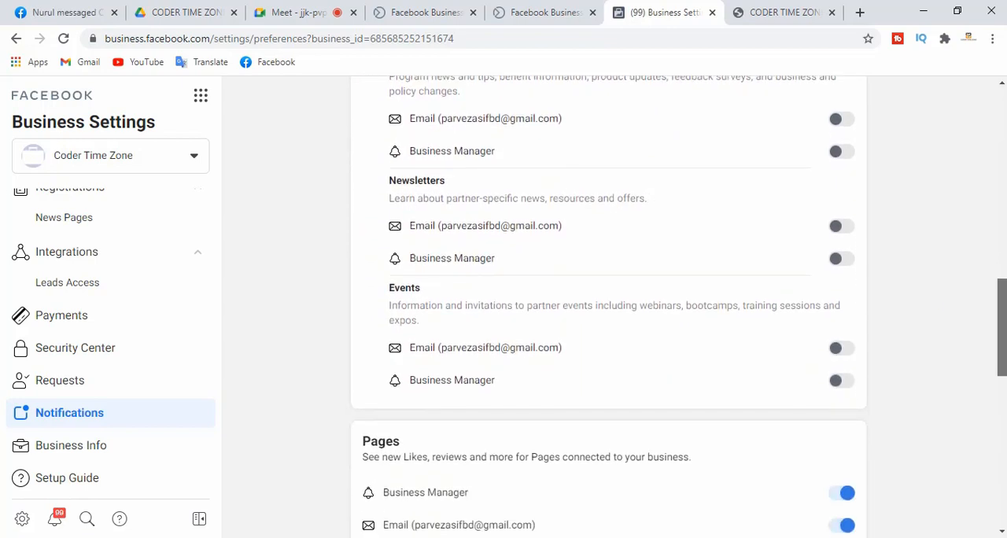
scroll(606, 307, down, 4)
drag(1001, 362, 999, 124)
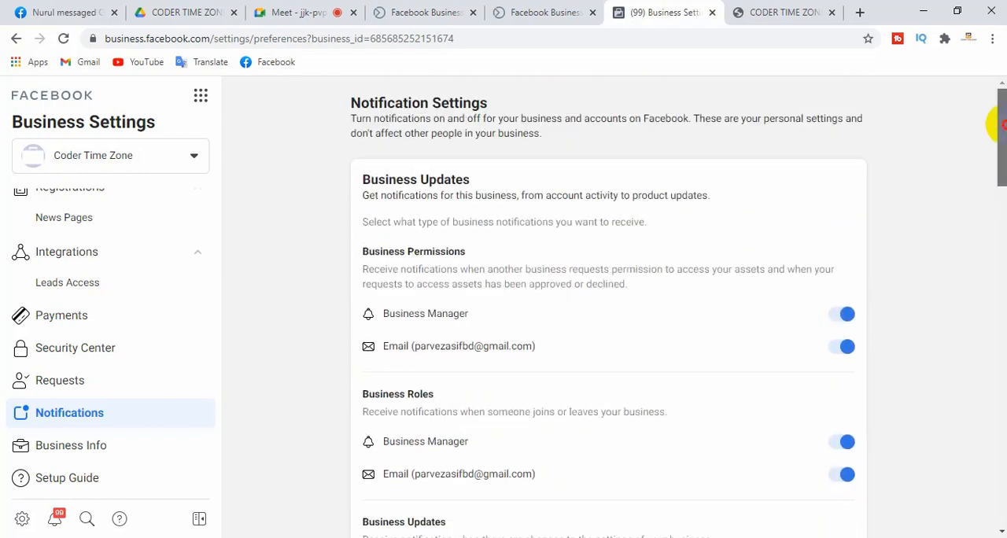
Open the Business Information page and examine the business name, Business Manager ID and primary page
click(69, 455)
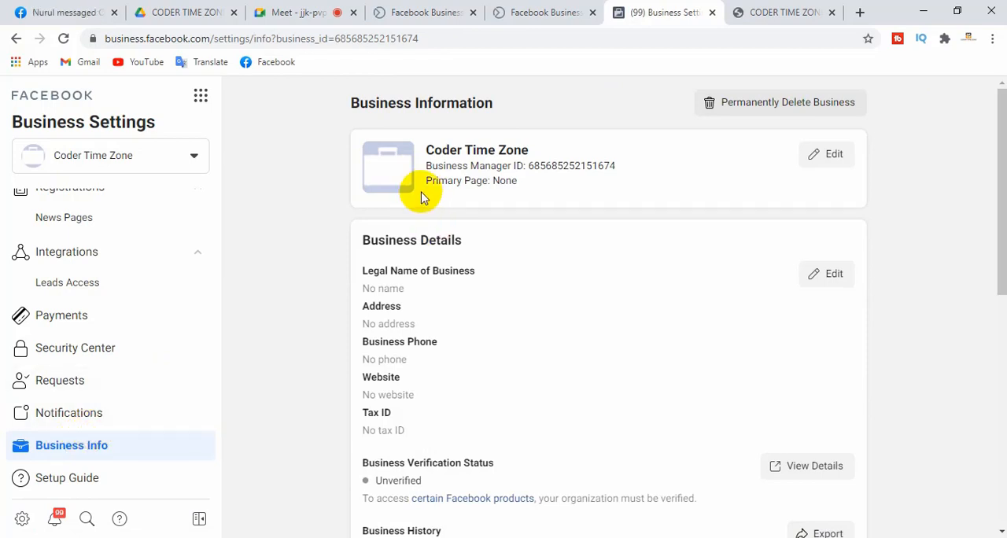
drag(427, 150, 520, 150)
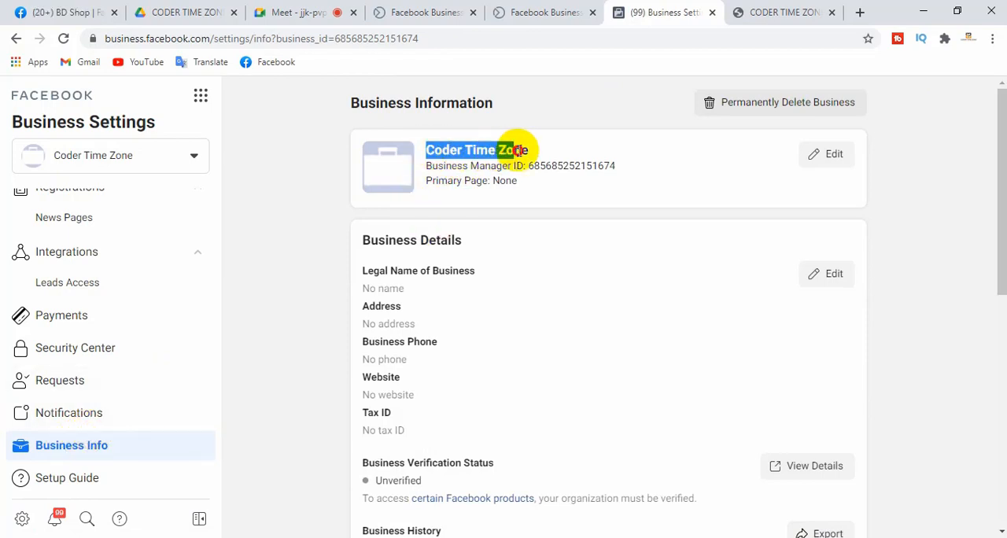
click(529, 149)
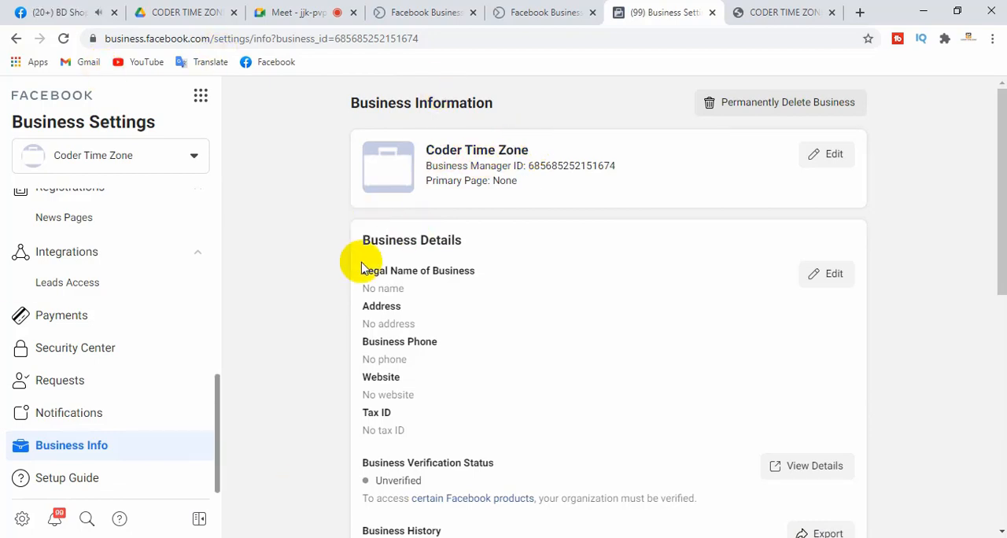
drag(433, 149, 532, 149)
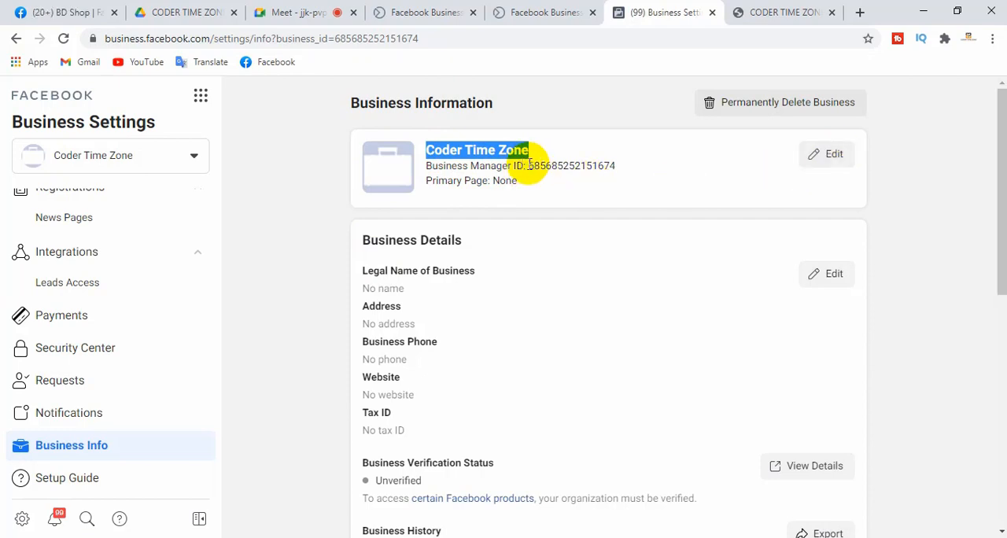
drag(528, 165, 625, 165)
click(598, 177)
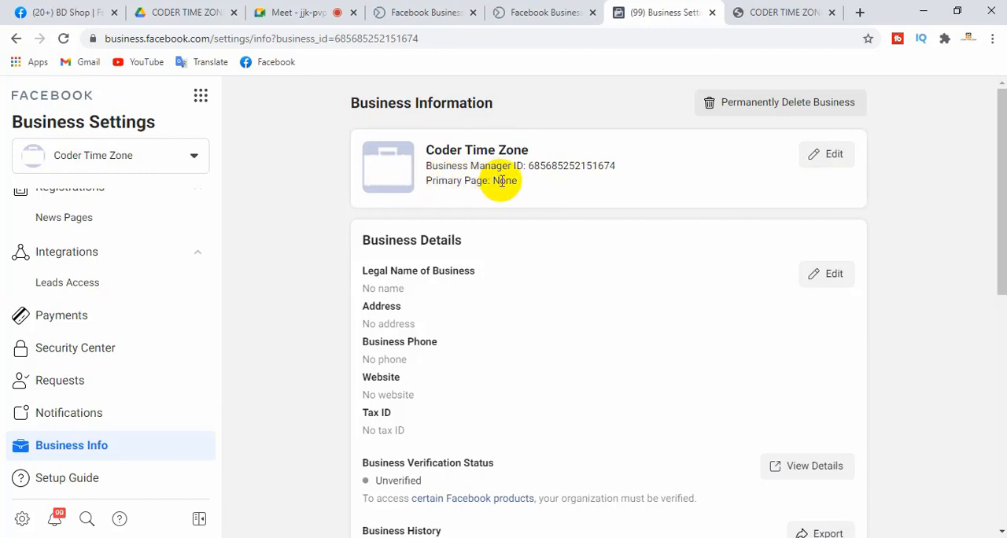
Open the business name and primary page for editing, examine both fields, and cancel without changes
click(828, 159)
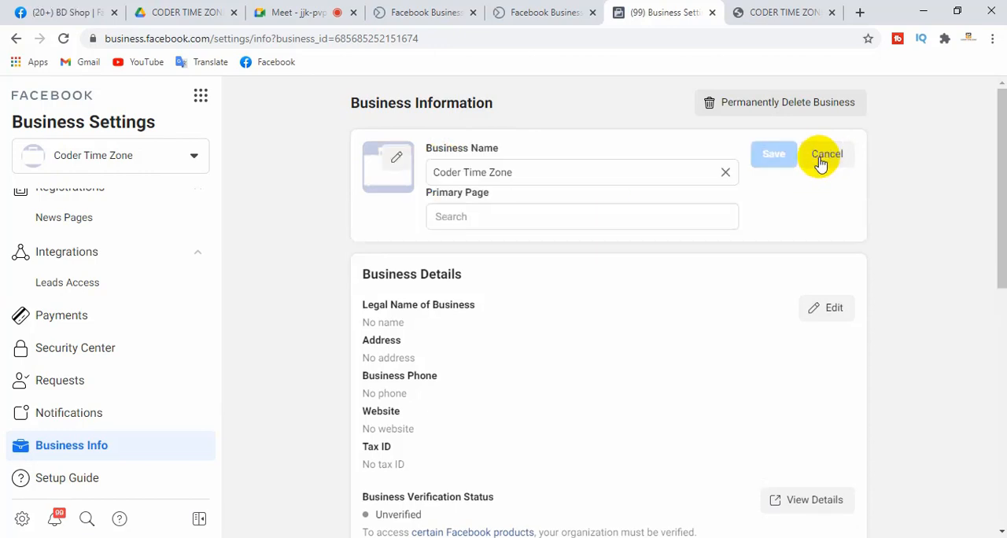
click(482, 217)
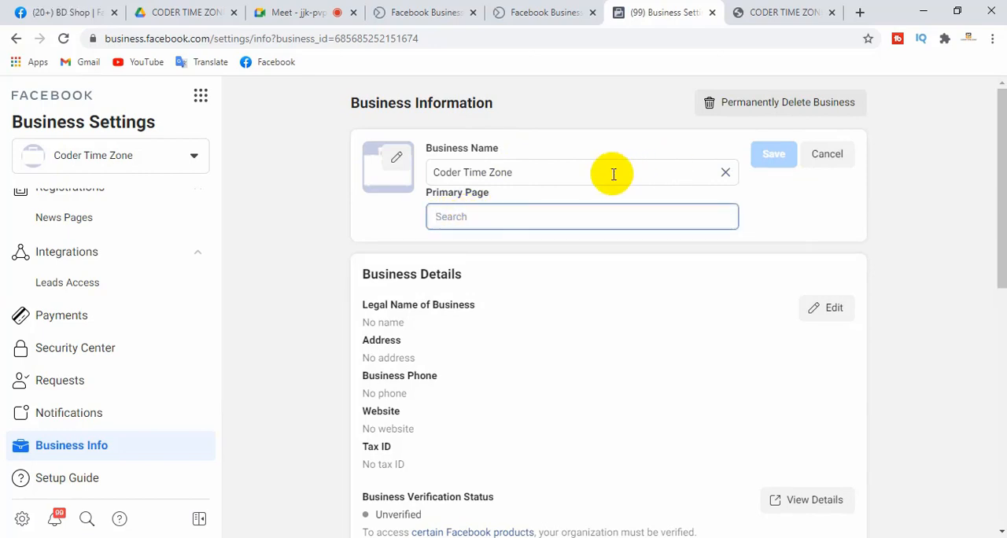
click(517, 174)
drag(516, 174, 427, 173)
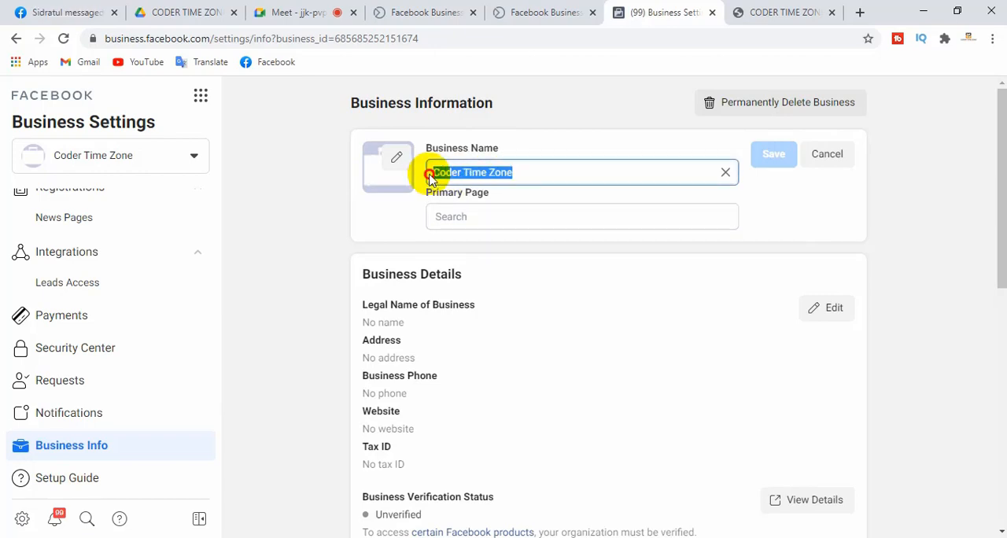
click(525, 148)
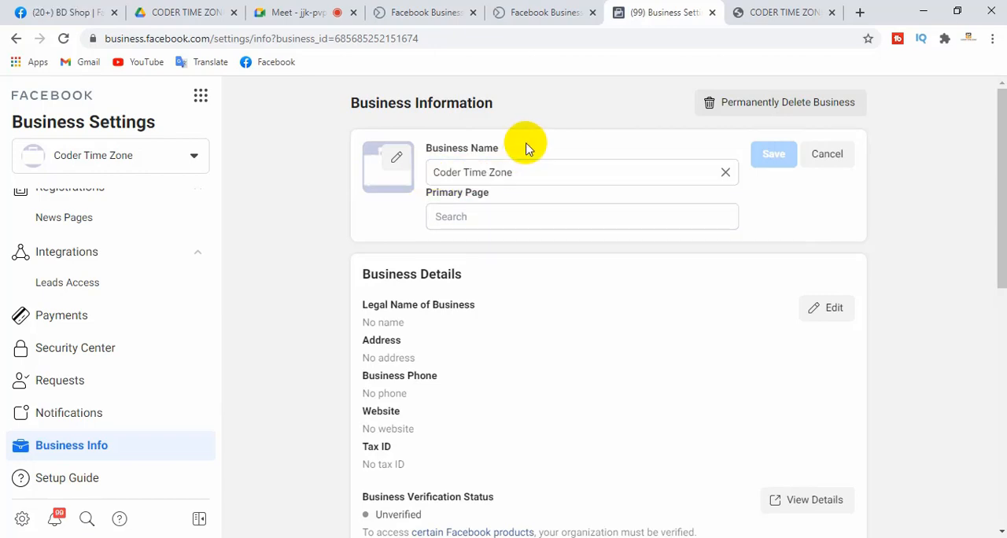
click(828, 155)
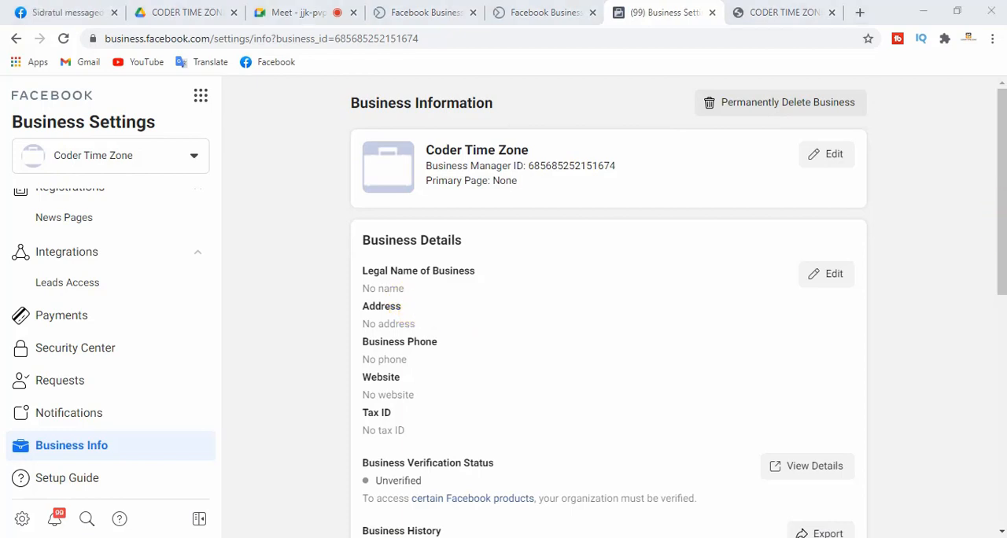
Examine the Business Details fields for legal name, address, business phone, website and tax ID
drag(1003, 221, 996, 244)
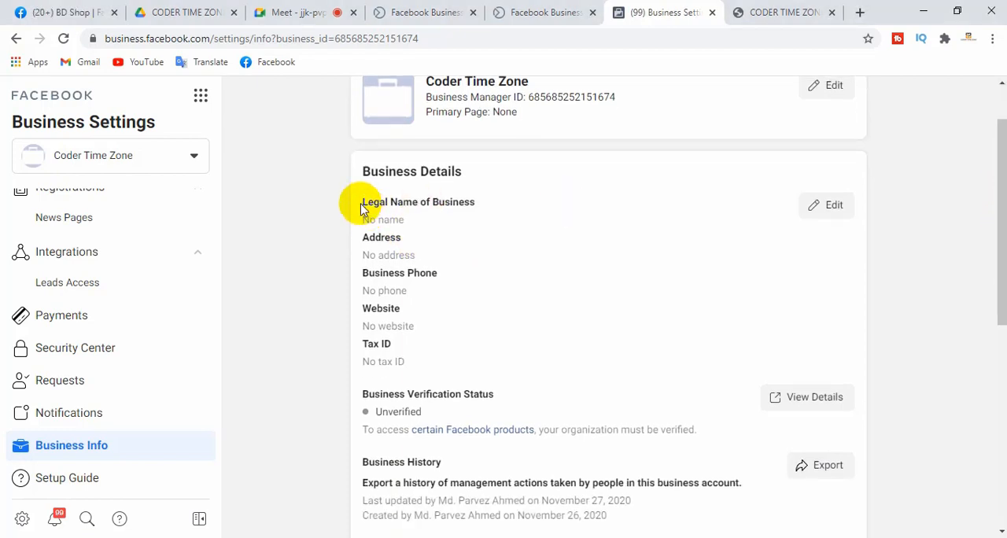
drag(365, 202, 444, 201)
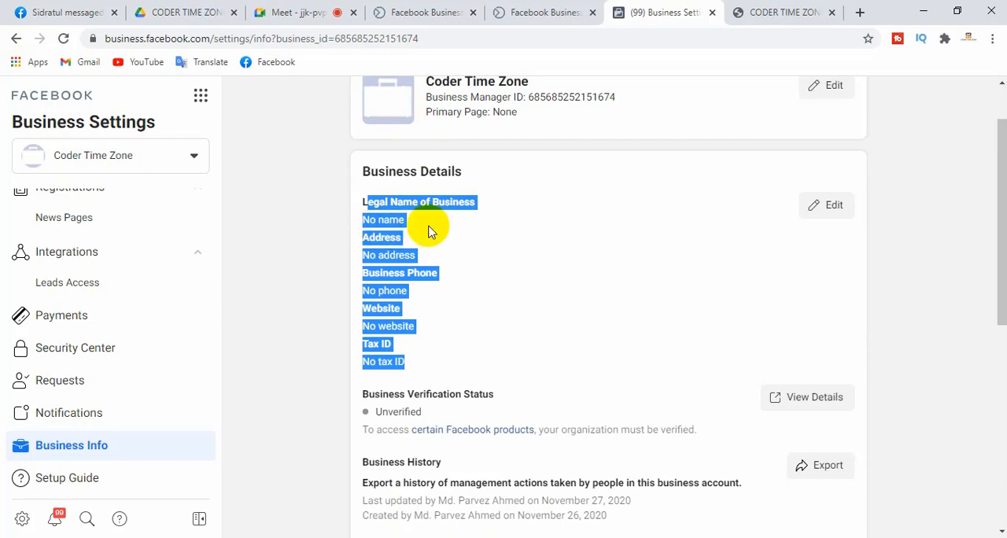
click(389, 222)
drag(409, 257, 351, 257)
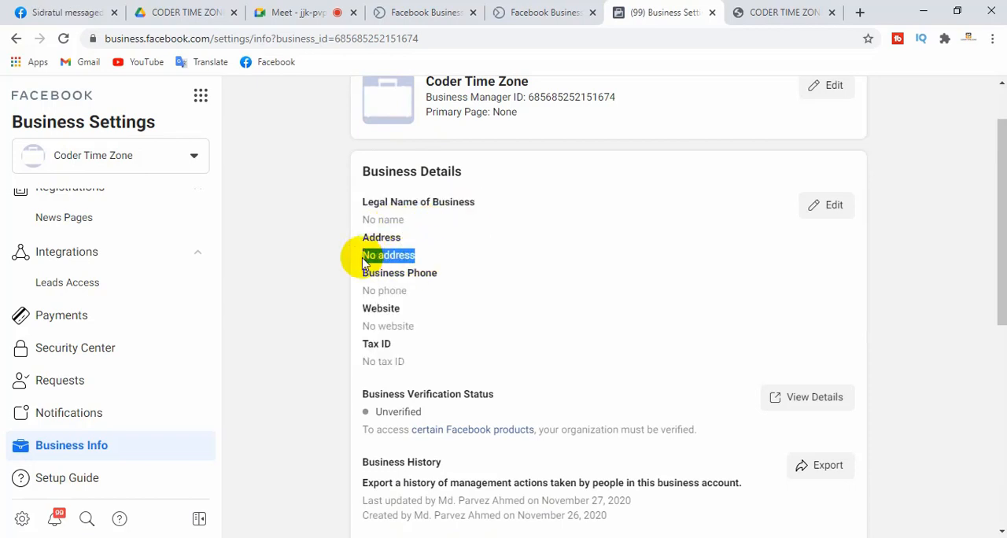
drag(413, 290, 358, 290)
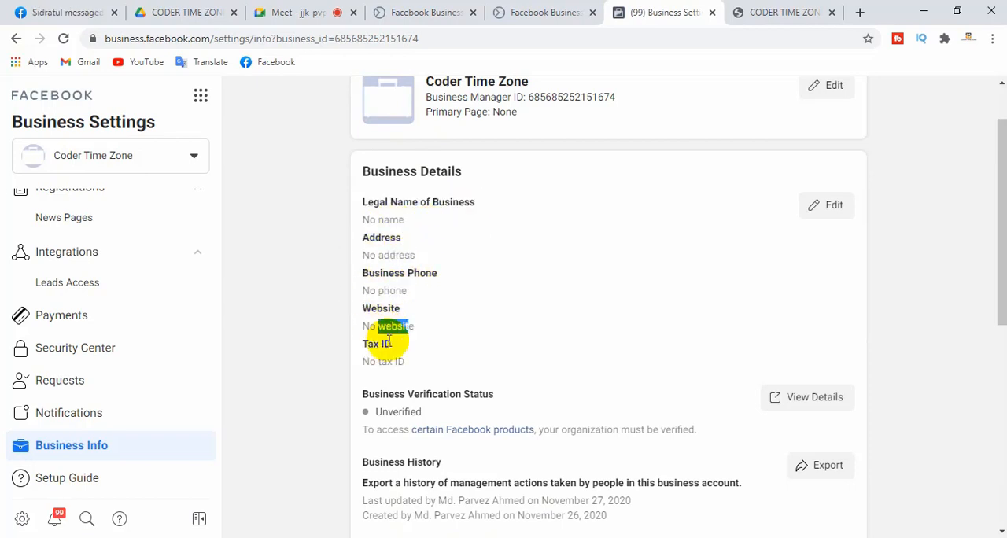
drag(399, 363, 377, 363)
click(418, 363)
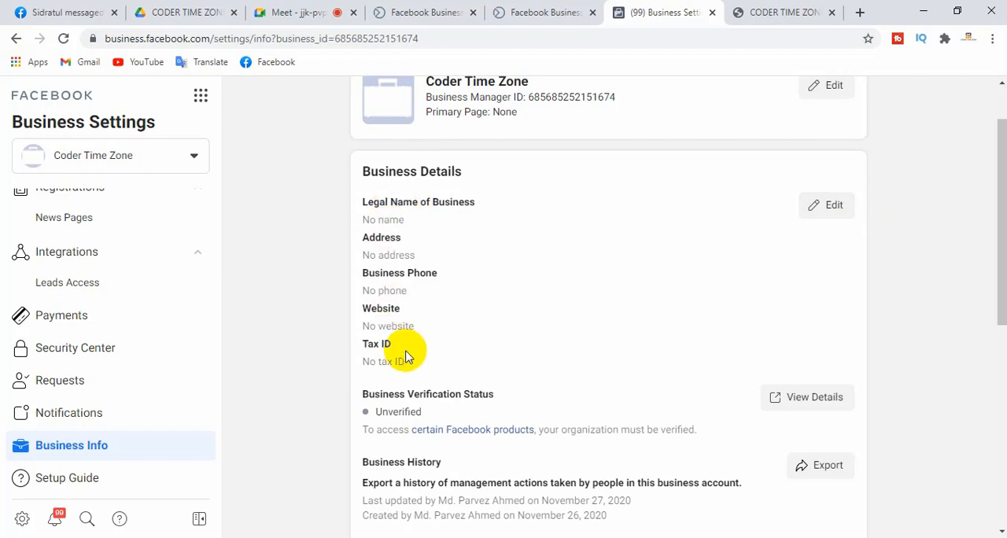
drag(361, 199, 423, 360)
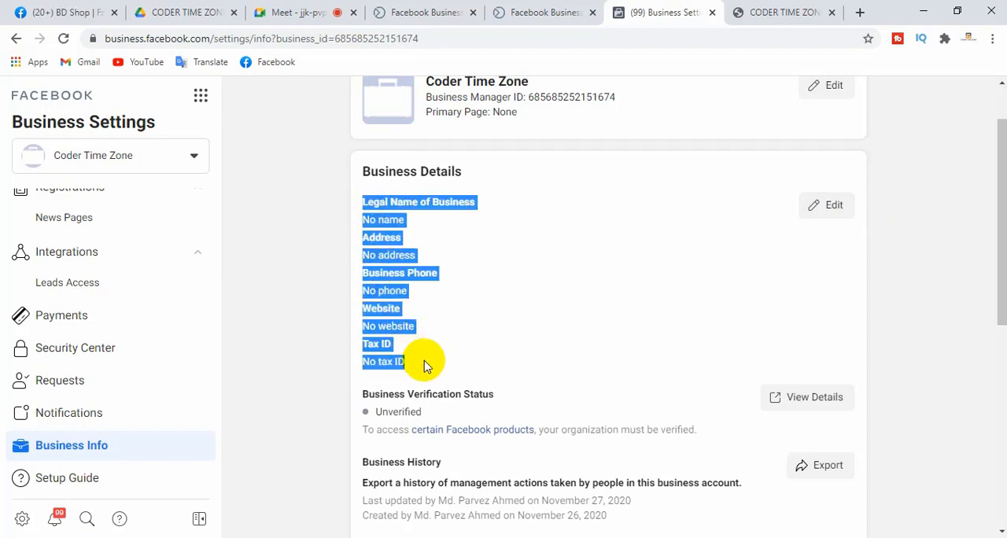
click(551, 356)
Examine the business verification status and the ad account creation limit in the business details
drag(1001, 247, 1001, 310)
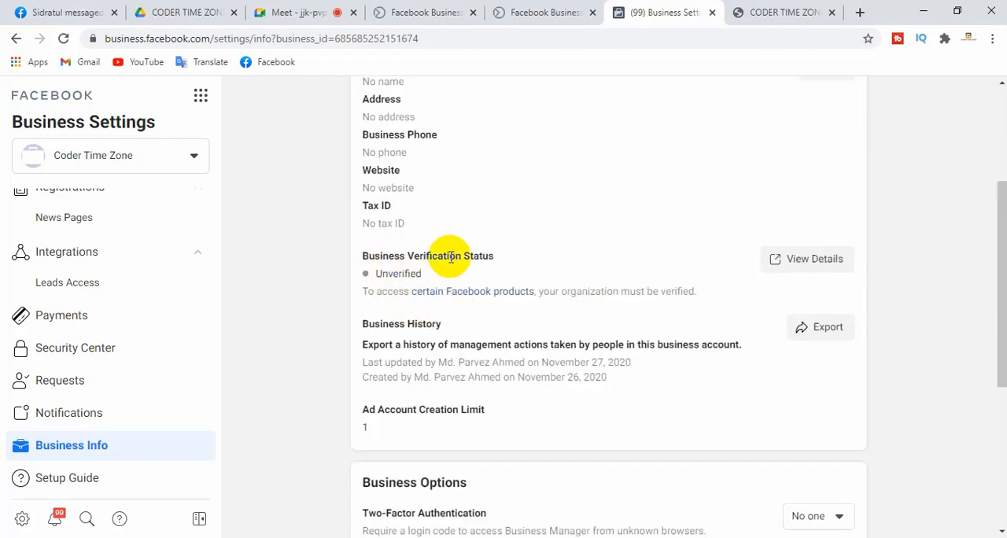
drag(494, 256, 361, 256)
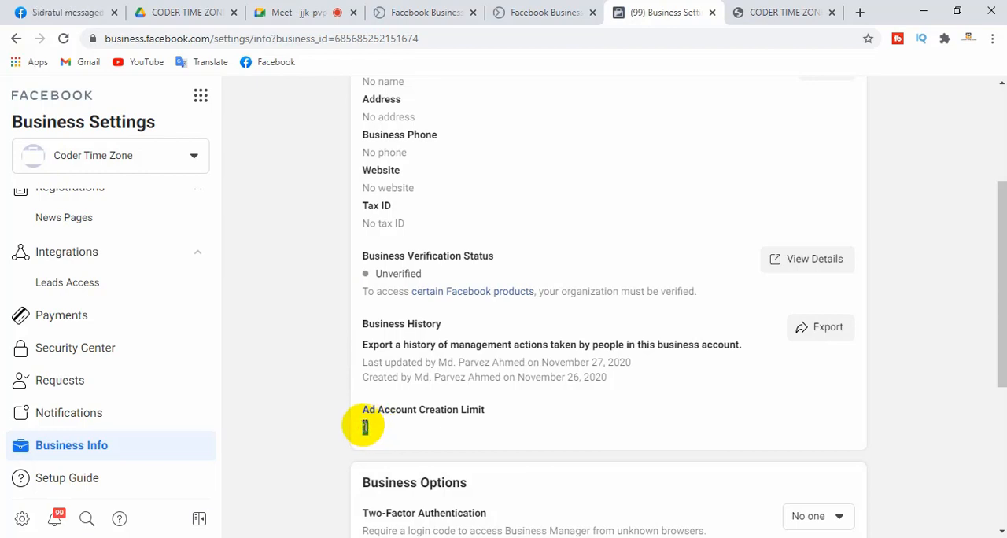
drag(364, 409, 483, 409)
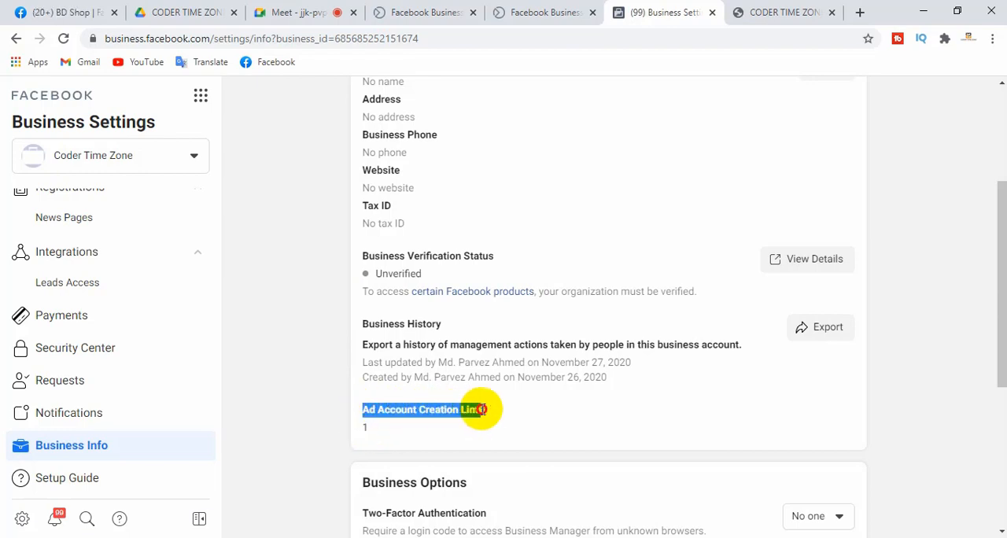
click(507, 423)
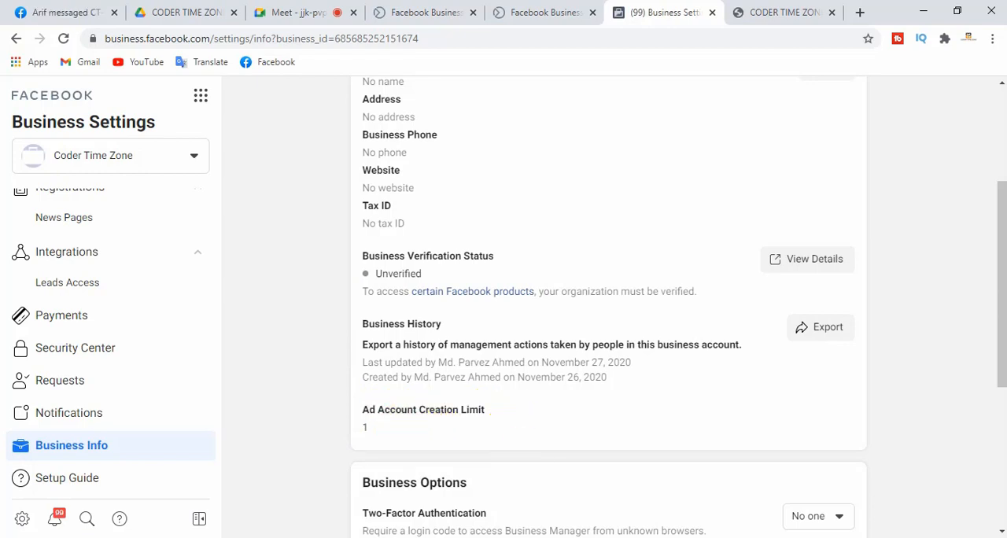
Examine the Business Options for two-factor authentication and notifications, and the name and email under My Info
drag(1001, 289, 1001, 392)
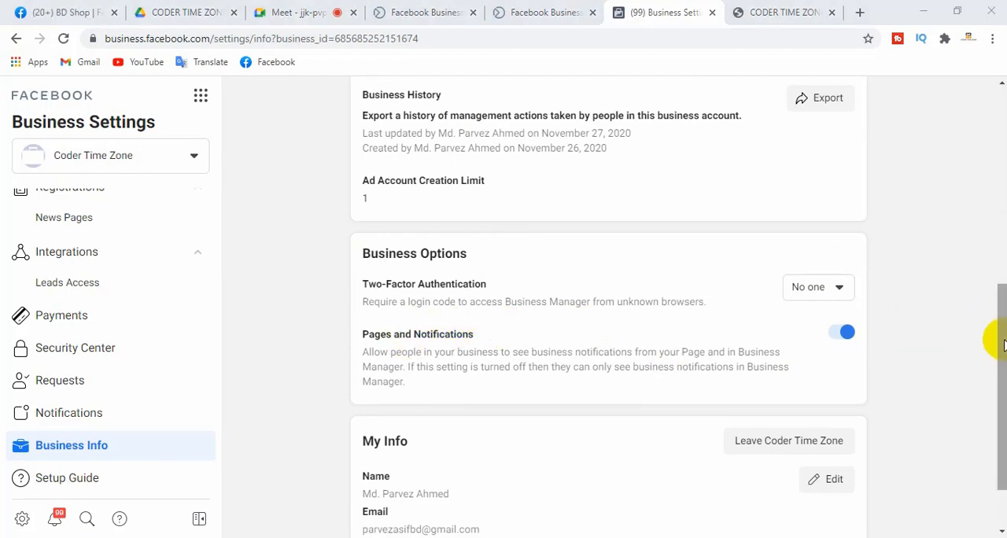
drag(1003, 344, 993, 396)
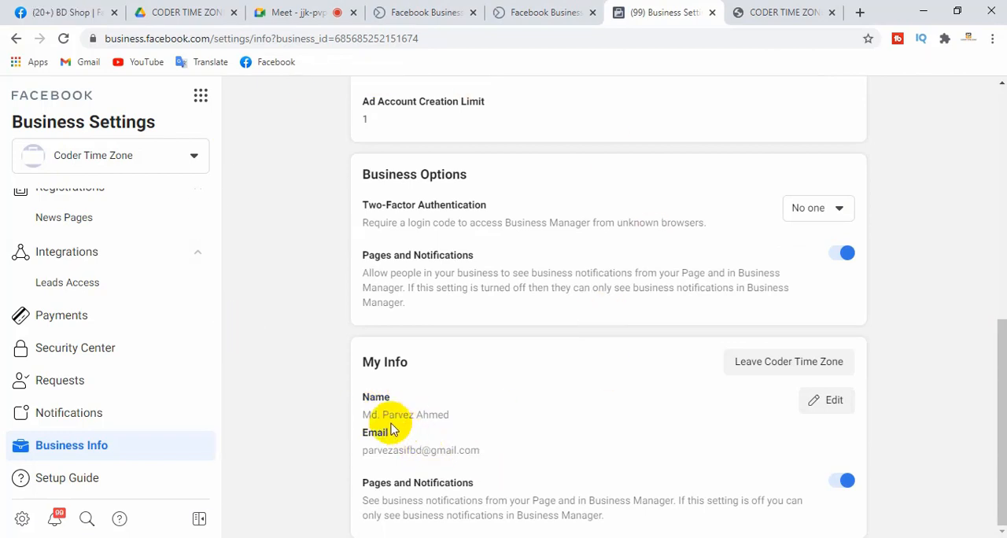
drag(366, 415, 449, 413)
click(440, 441)
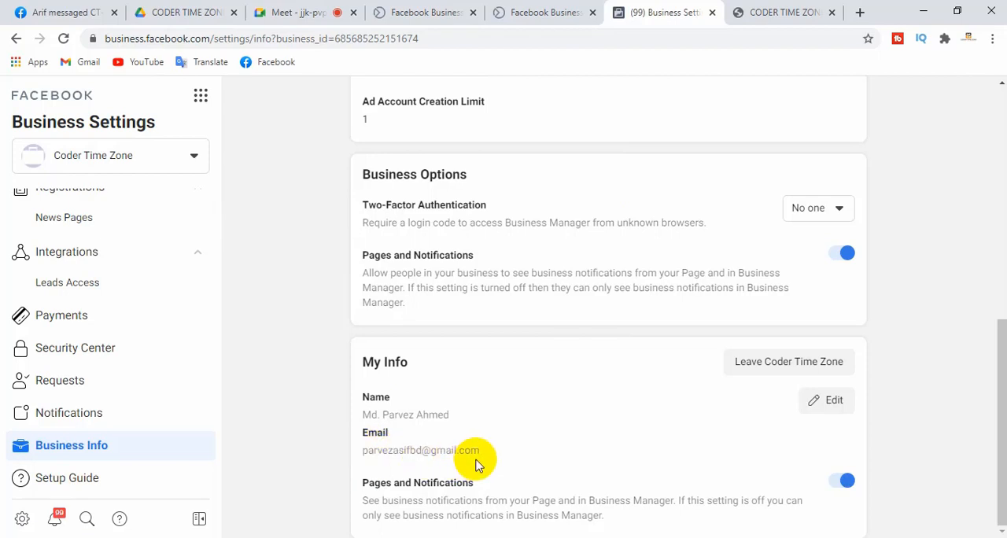
drag(480, 454, 409, 452)
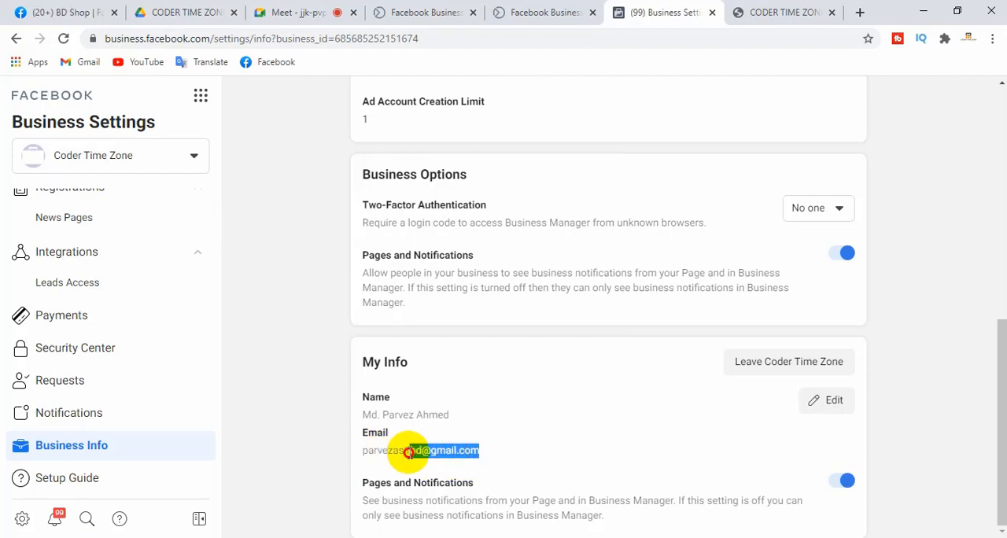
click(535, 446)
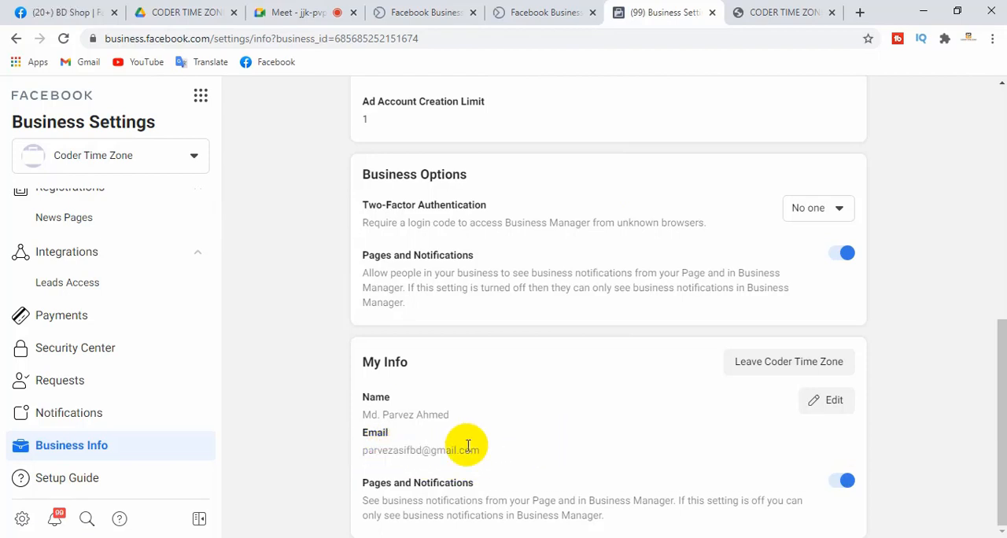
Open the My Info name and email for editing, examine the fields, and cancel without changes
click(832, 399)
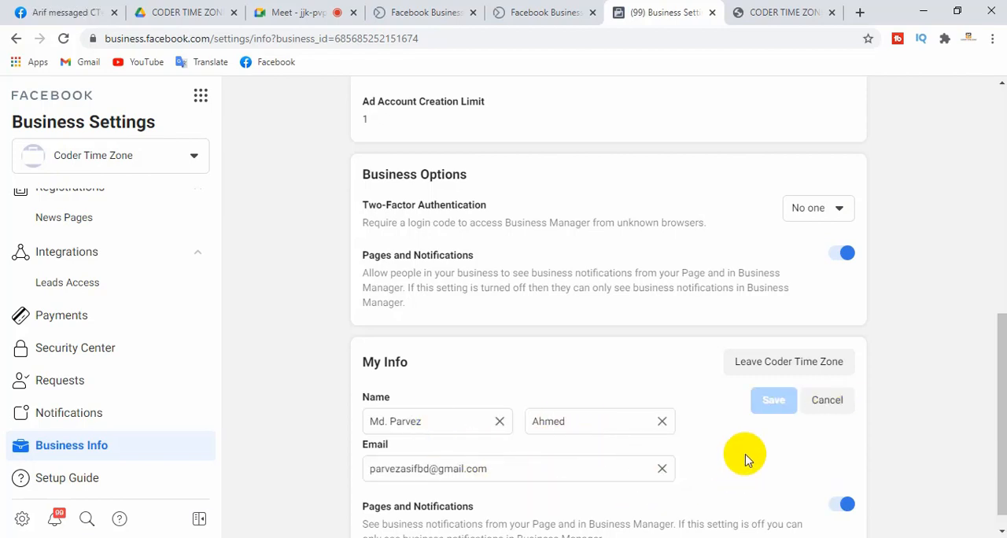
click(829, 400)
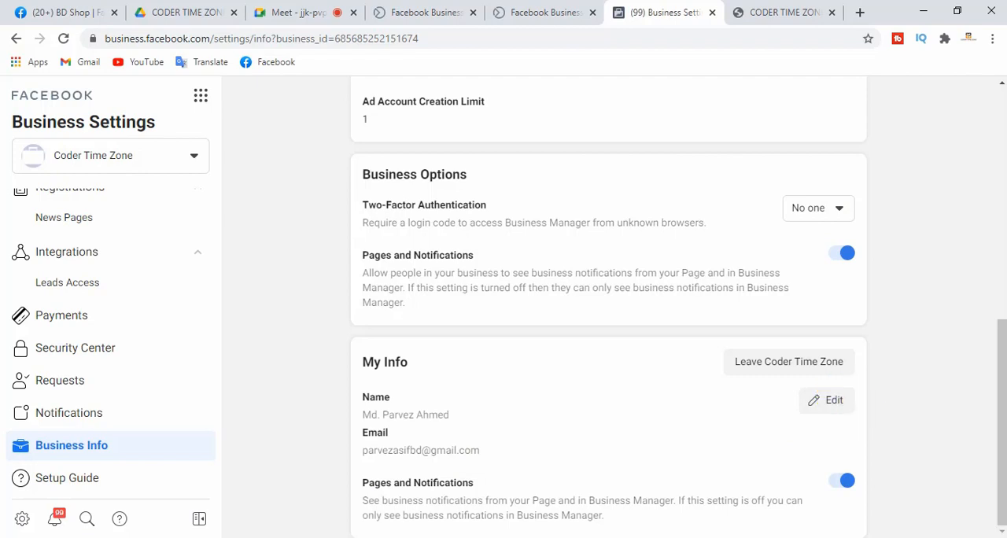
click(587, 417)
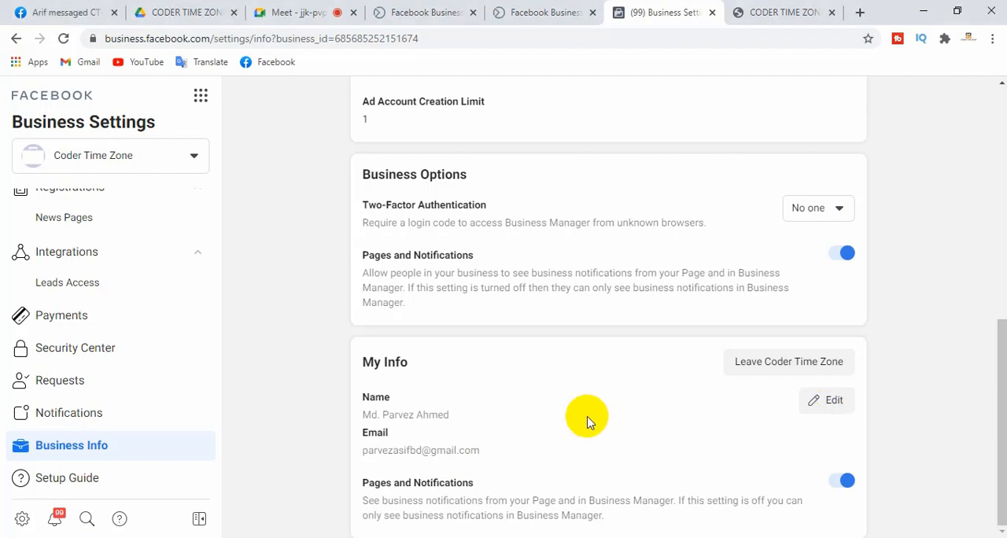
Open the Setup Guide and examine its key tasks for multiple ad accounts, access requests, ad accounts and Pages
click(73, 481)
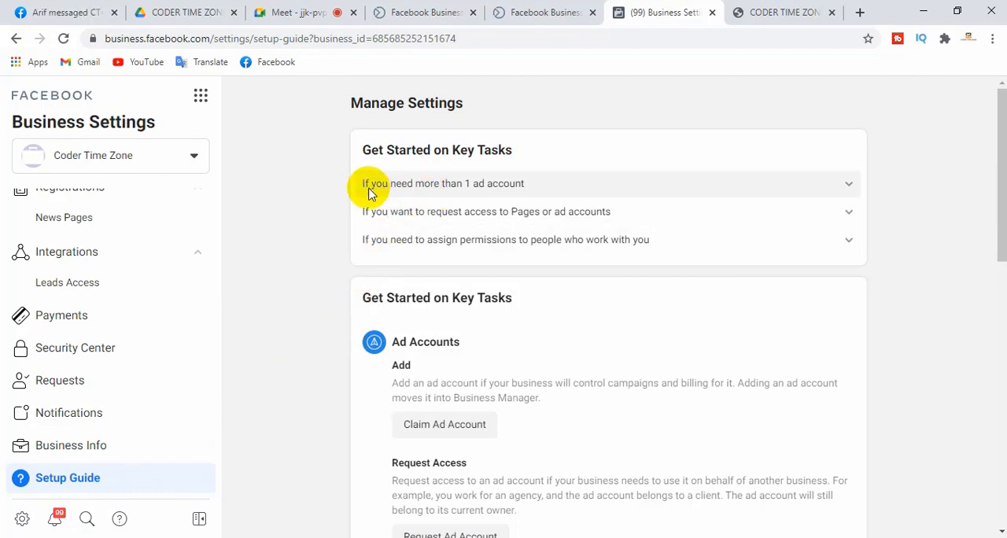
click(491, 191)
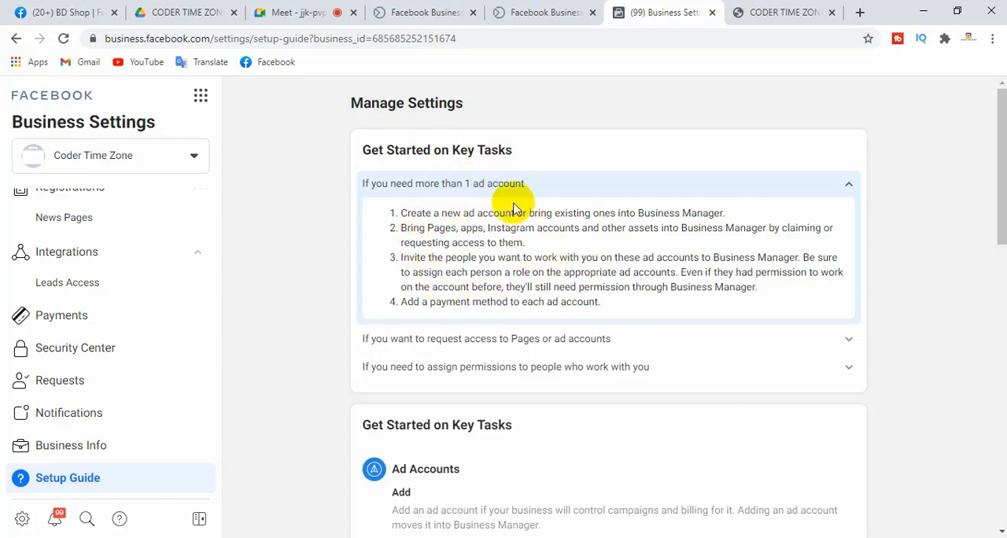
click(570, 349)
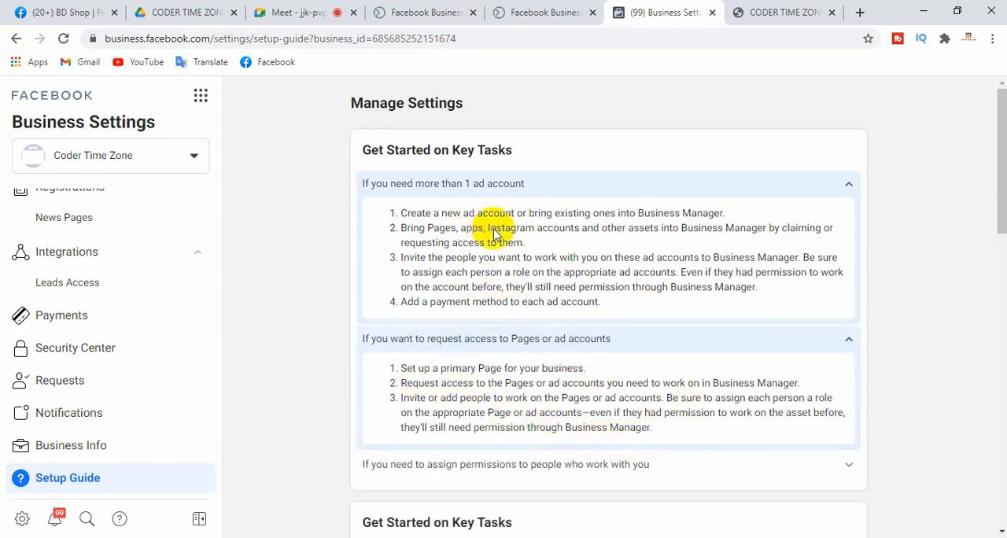
drag(994, 162, 996, 291)
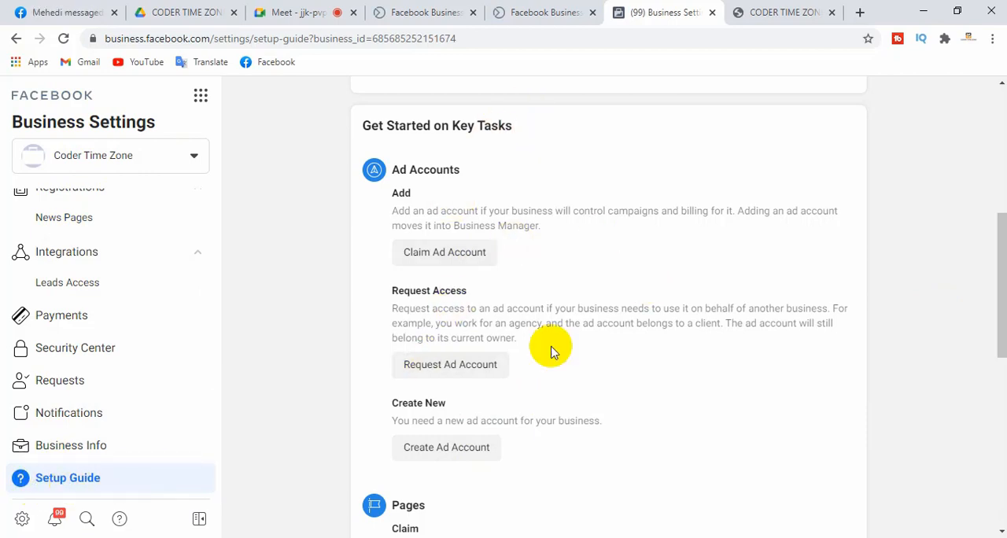
drag(1003, 279, 993, 386)
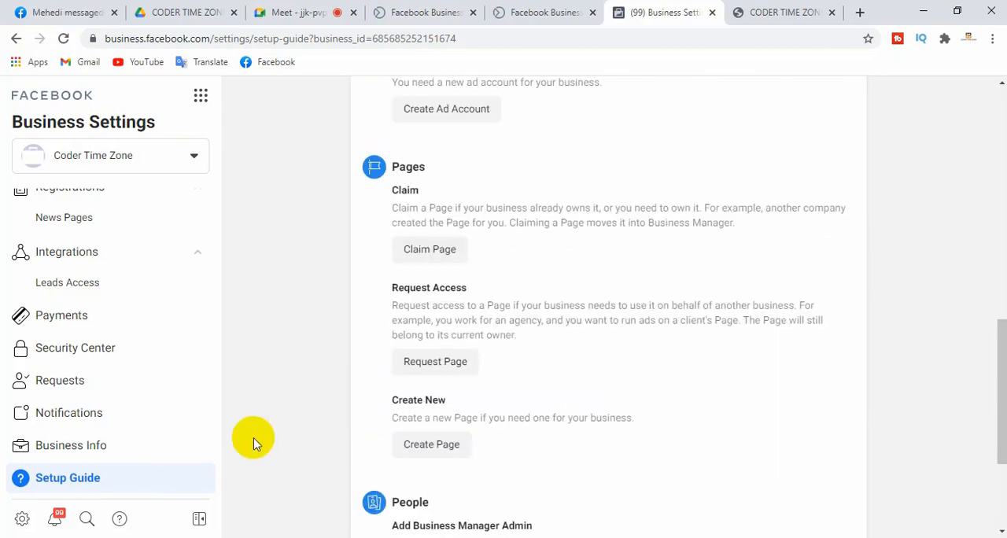
Return to the People settings, examine the Business notifications list, and close it
click(23, 520)
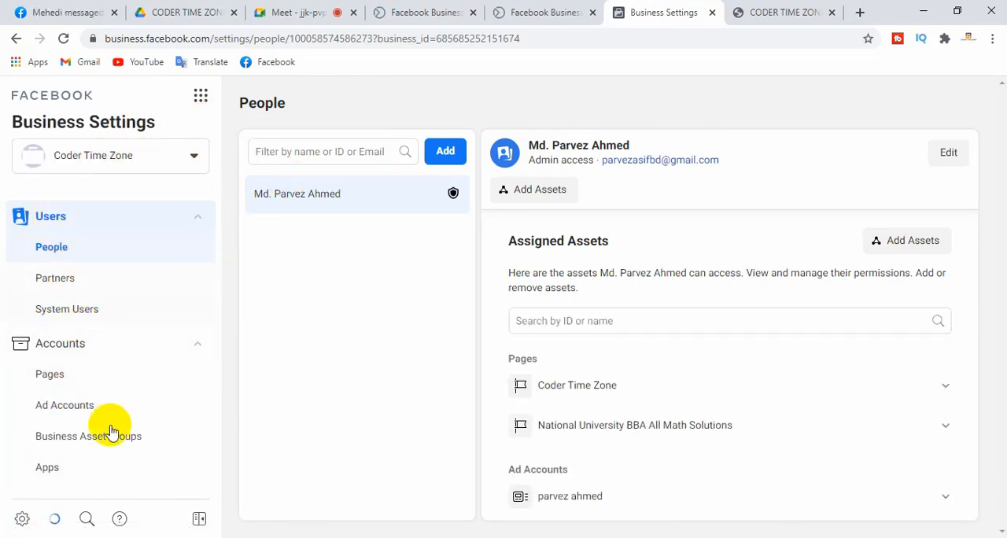
click(55, 522)
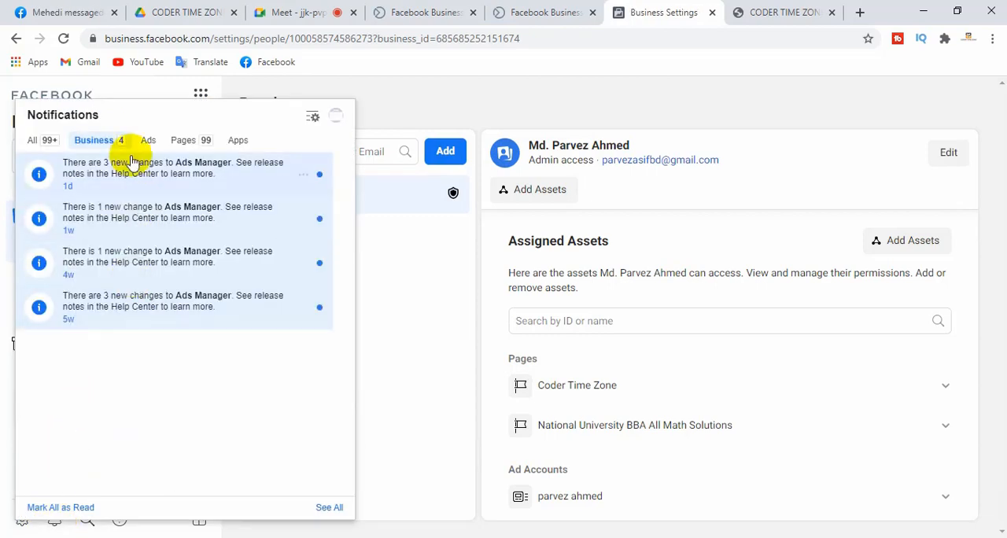
click(388, 293)
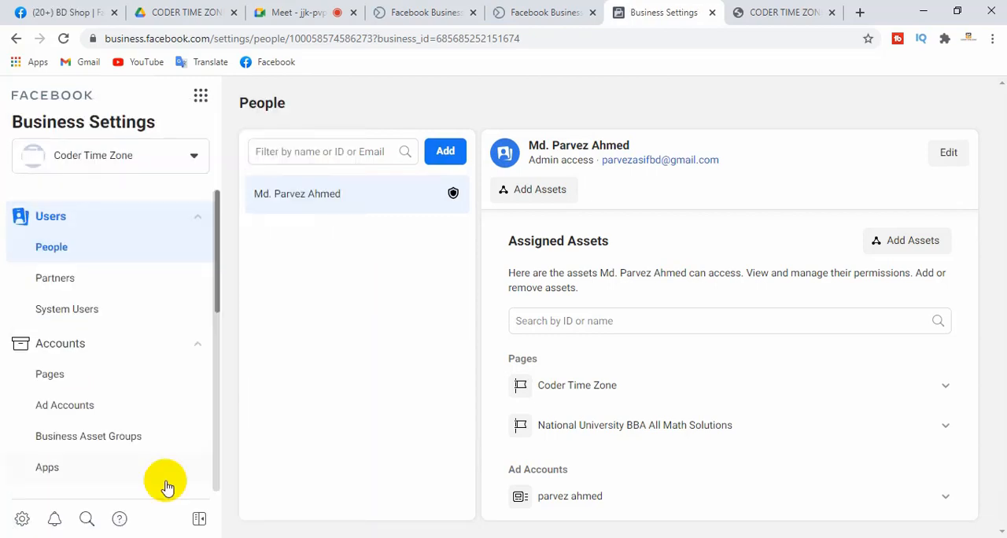
View the recommended help articles and close them, and briefly collapse and expand the Business Settings navigation
click(120, 520)
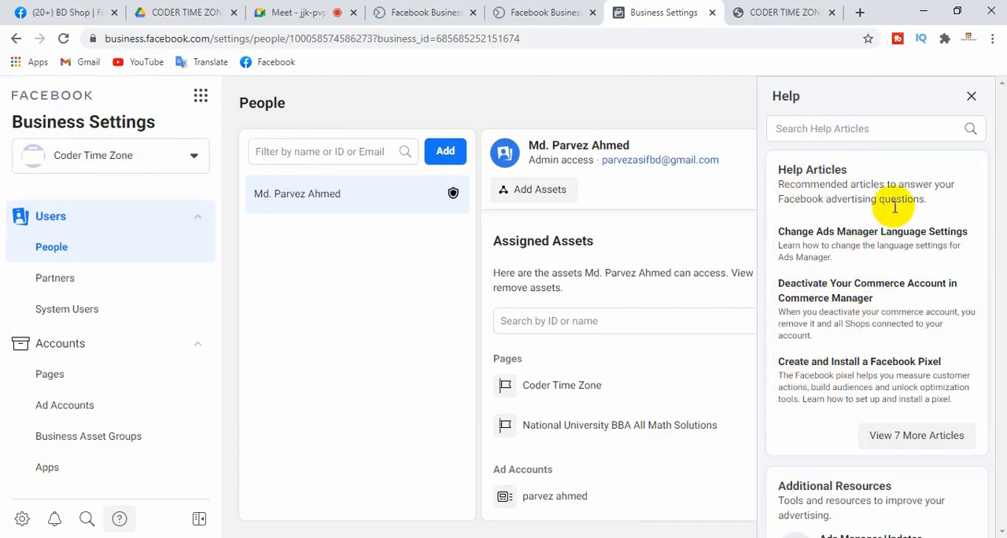
click(974, 96)
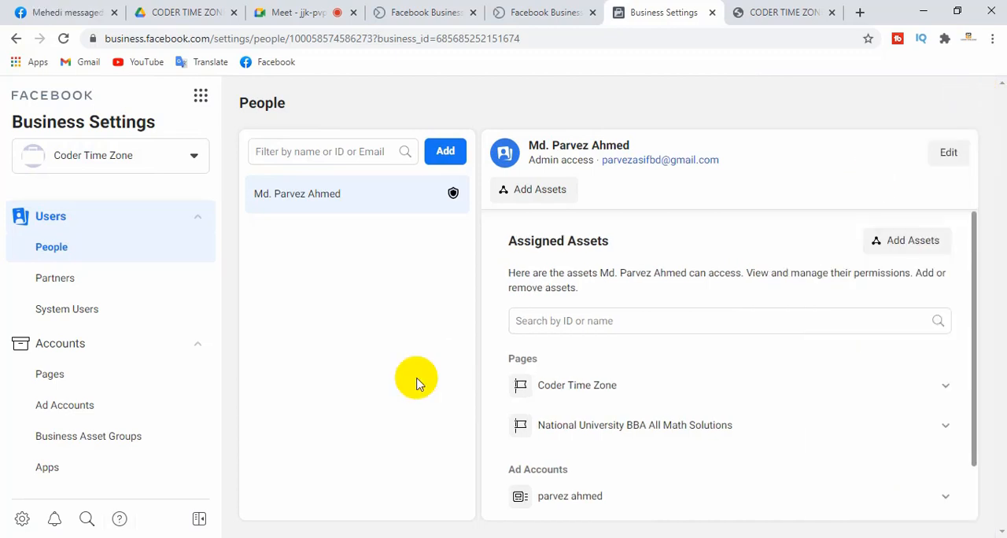
click(200, 520)
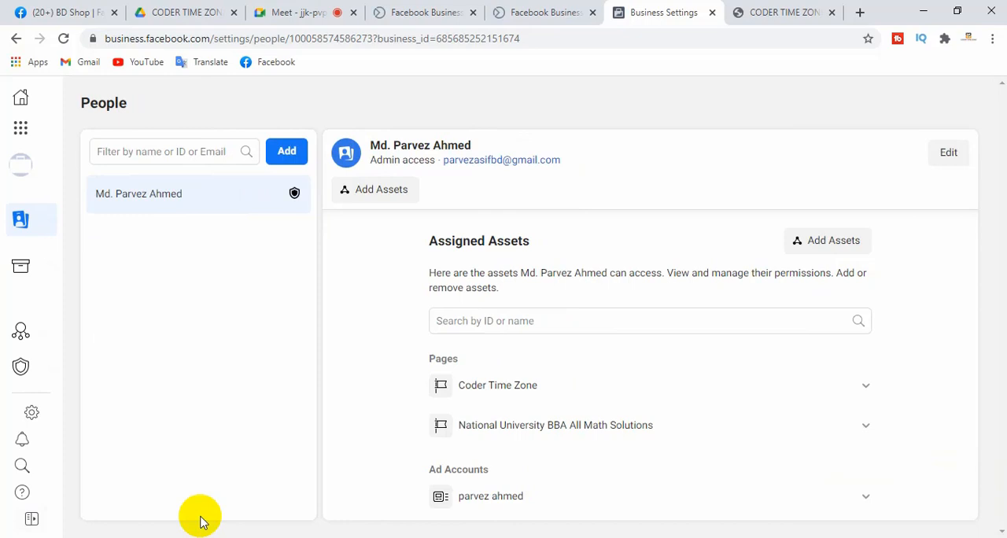
click(21, 519)
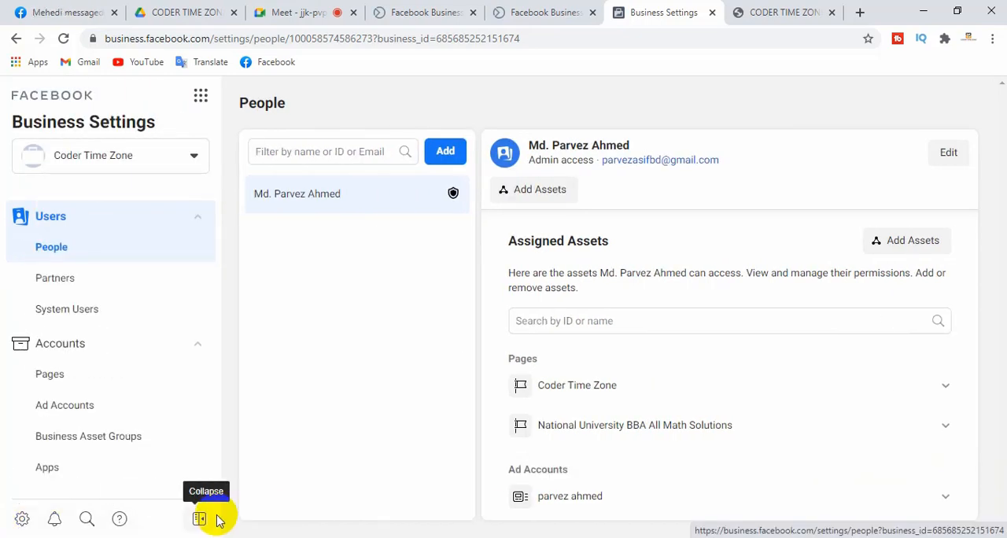
Examine the Business Tools list from the shortcuts and Manage Business tools through to Catalog Manager and Commerce Manager, and close it
click(202, 97)
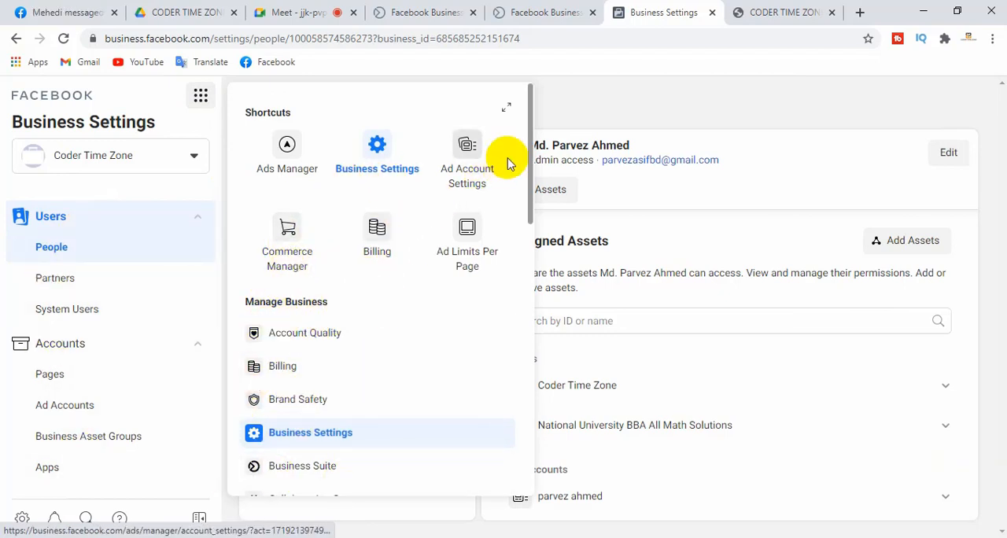
drag(526, 151, 527, 411)
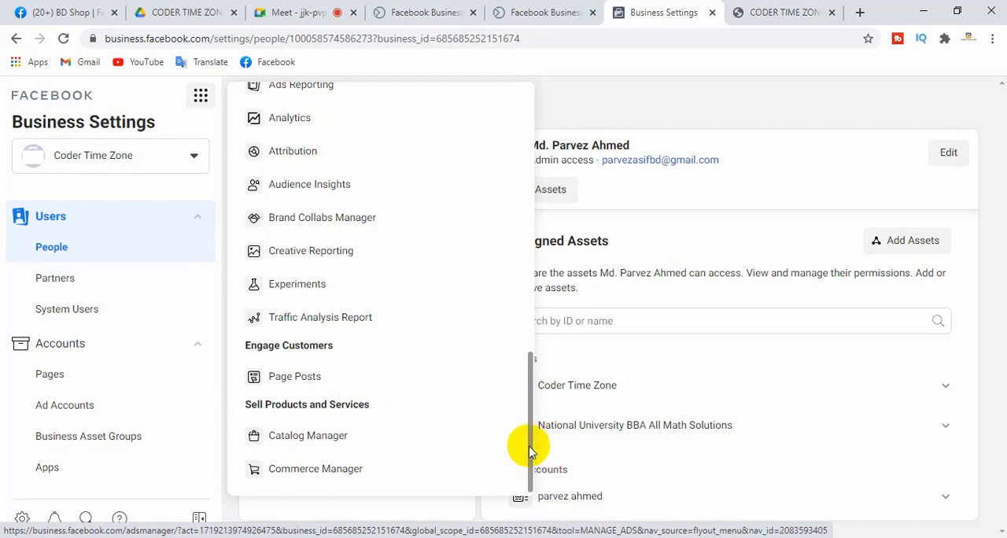
drag(529, 449, 476, 186)
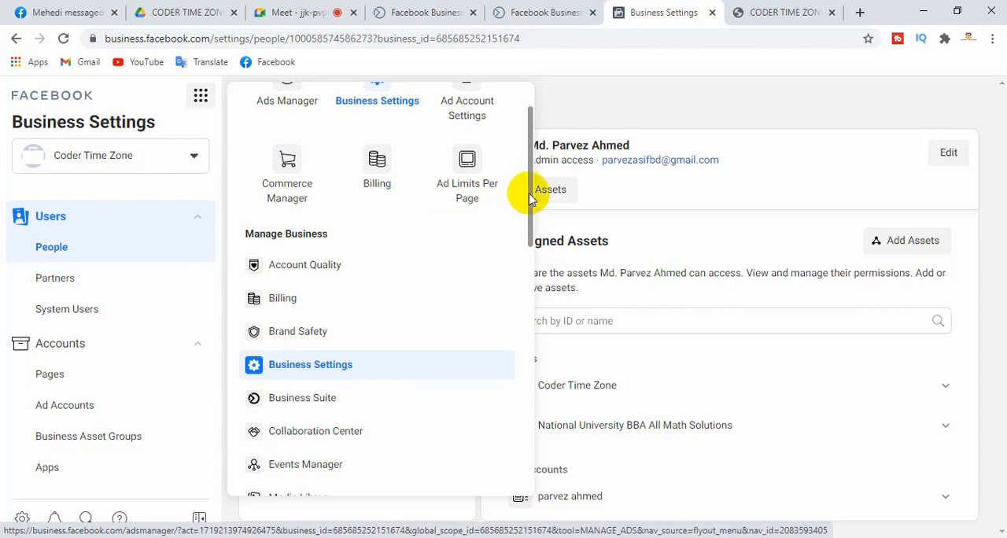
scroll(527, 175, up, 2)
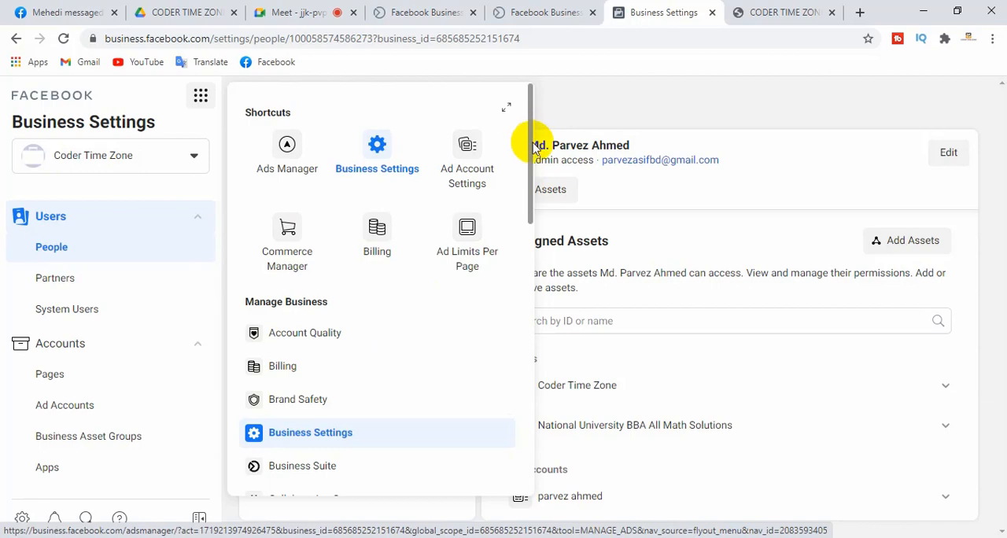
mouse_move(534, 150)
mouse_down()
mouse_move(527, 425)
mouse_move(533, 138)
mouse_up()
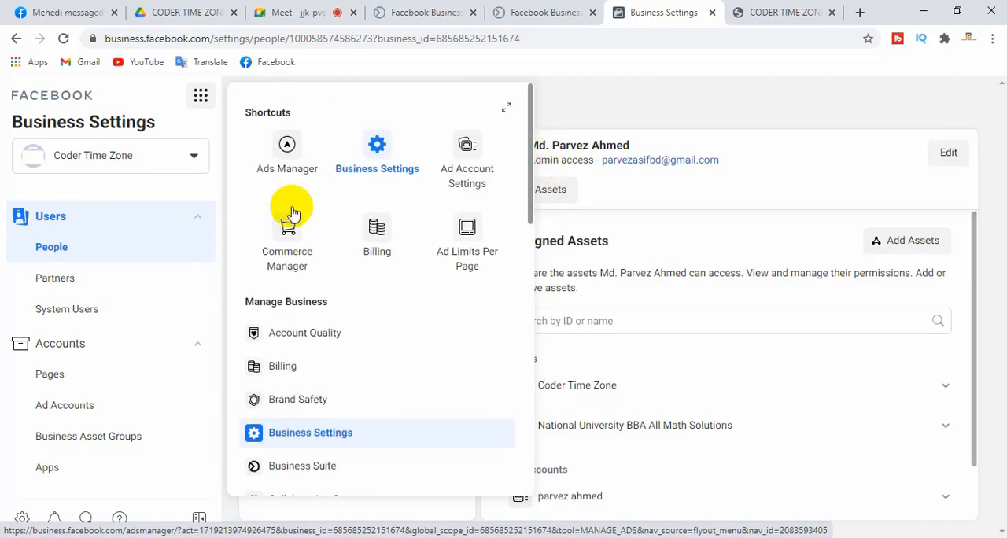
click(136, 189)
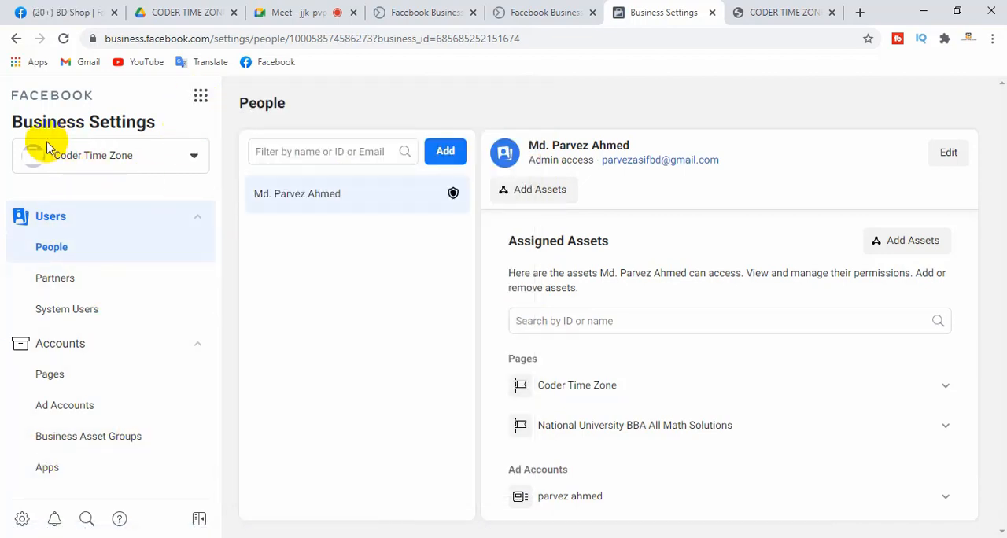
click(193, 100)
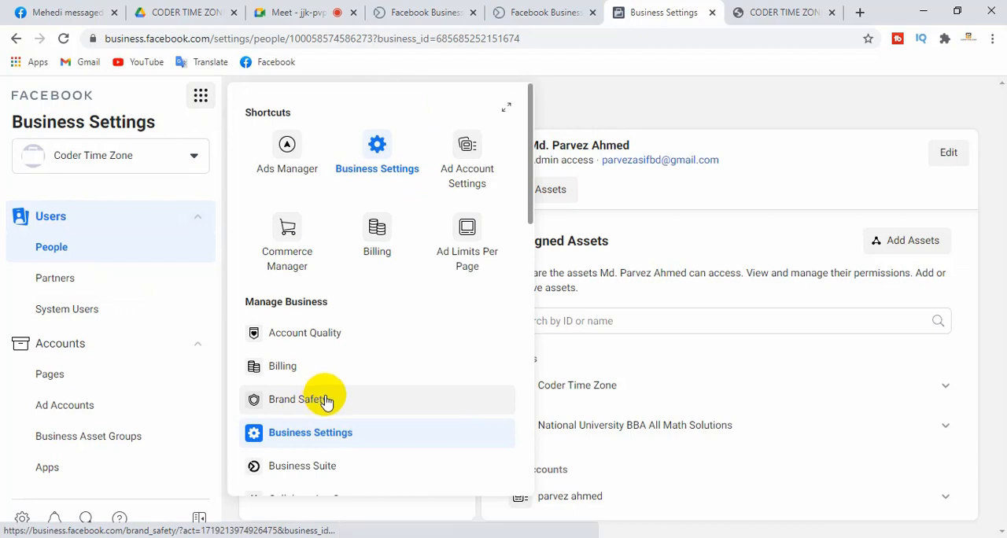
click(617, 93)
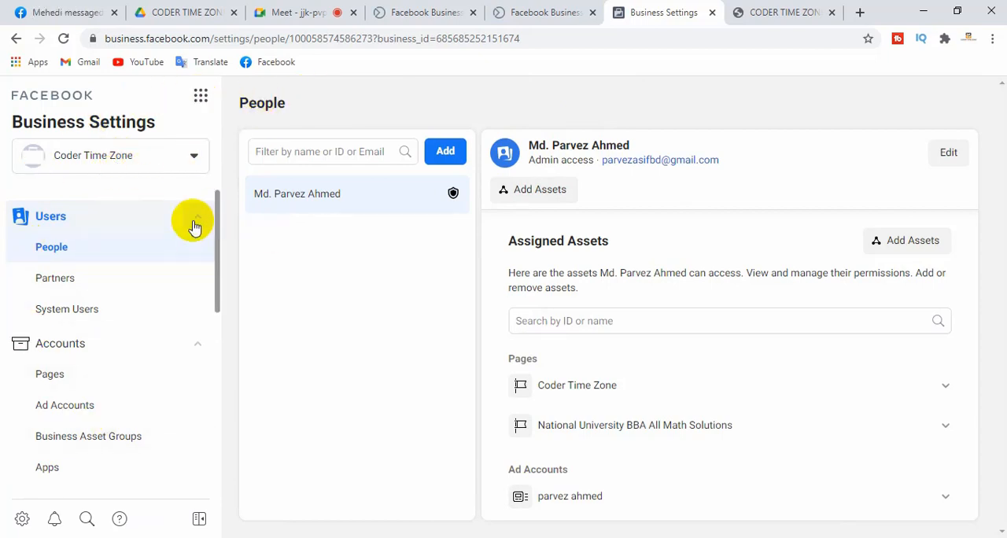
Open the Invite People form, examine the email field and the employee and admin access roles, and cancel the invitation
click(432, 92)
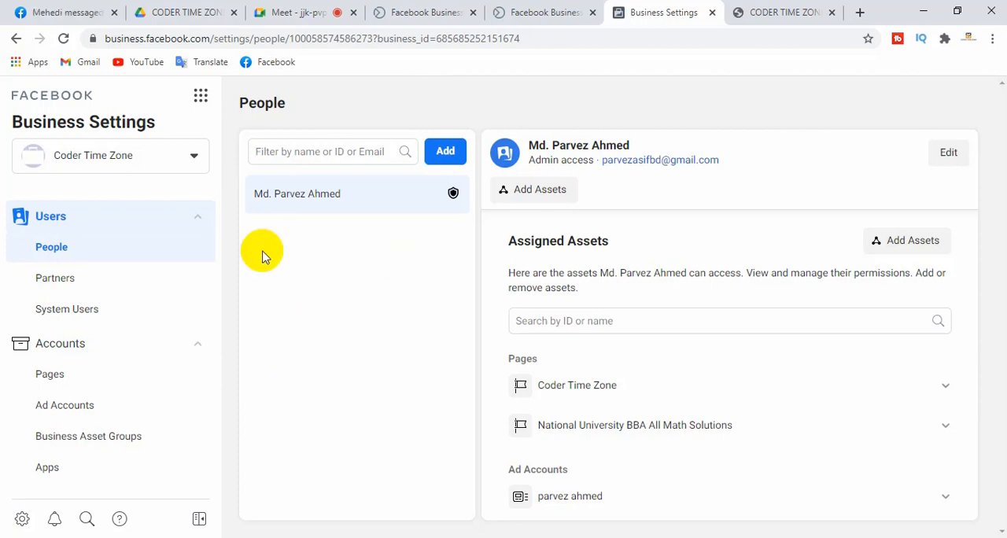
click(451, 156)
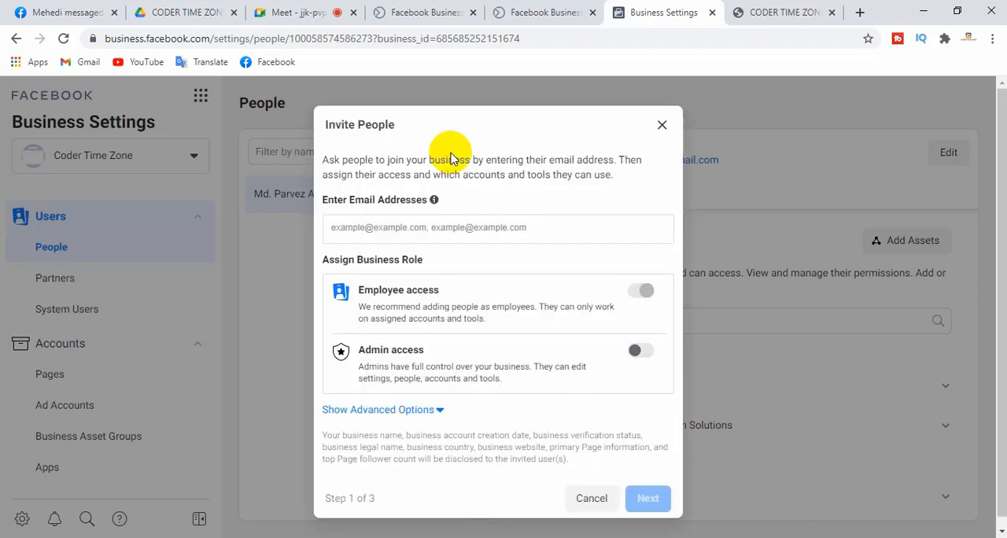
triple_click(362, 353)
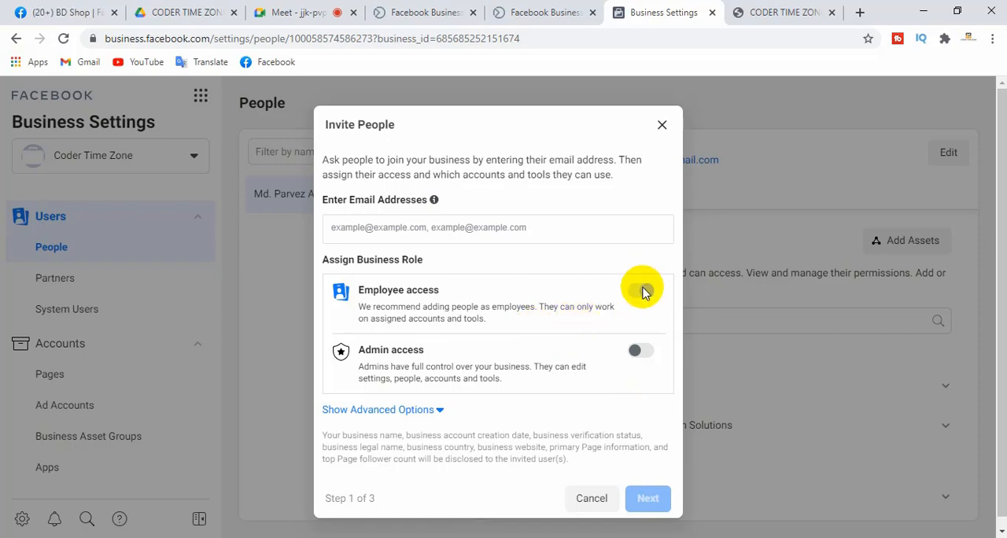
click(592, 498)
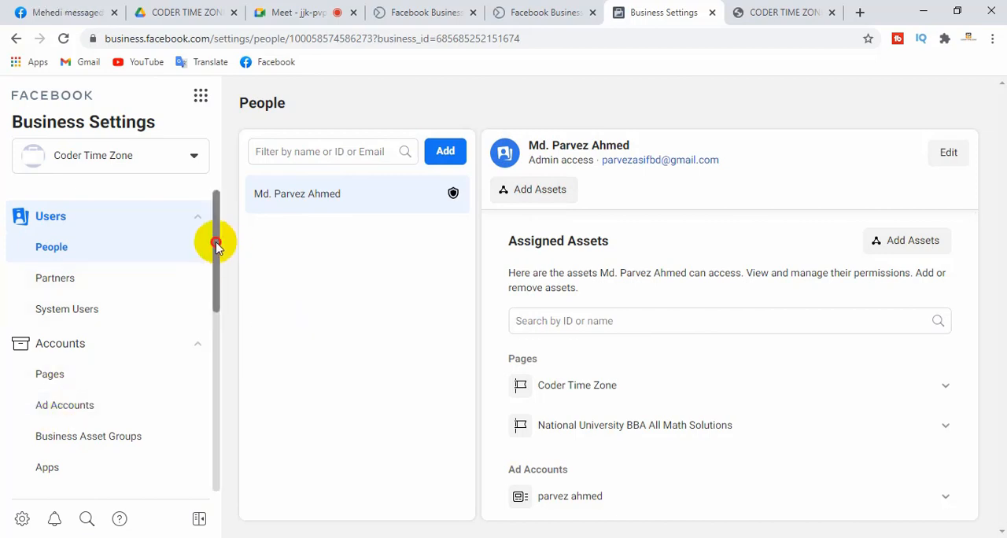
Review the account types under Accounts and open the Apps page
drag(217, 246, 218, 313)
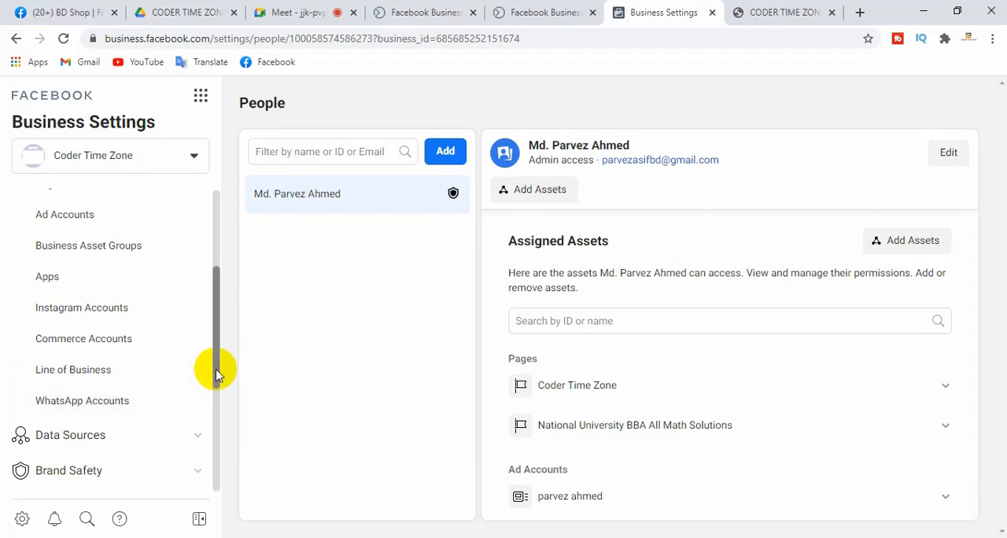
drag(217, 375, 218, 326)
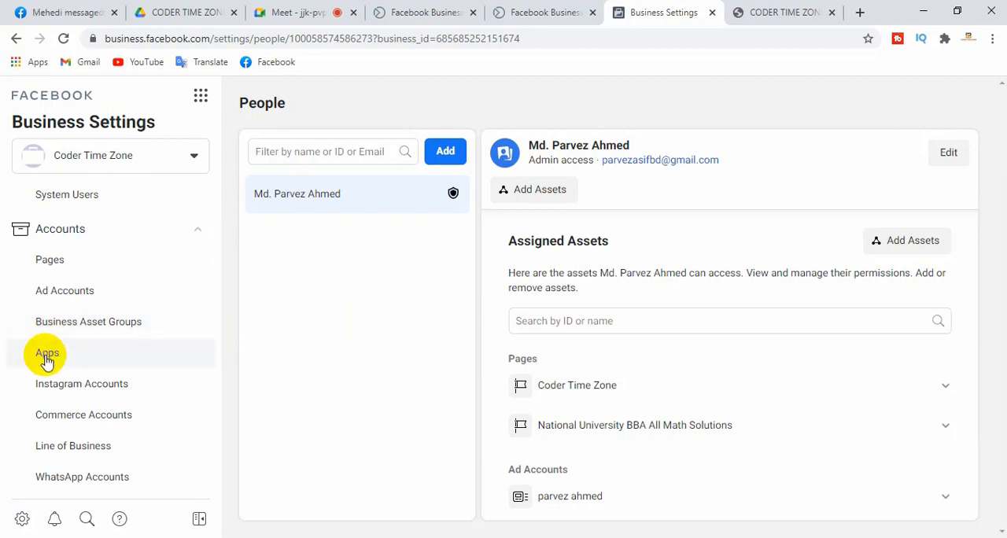
click(47, 359)
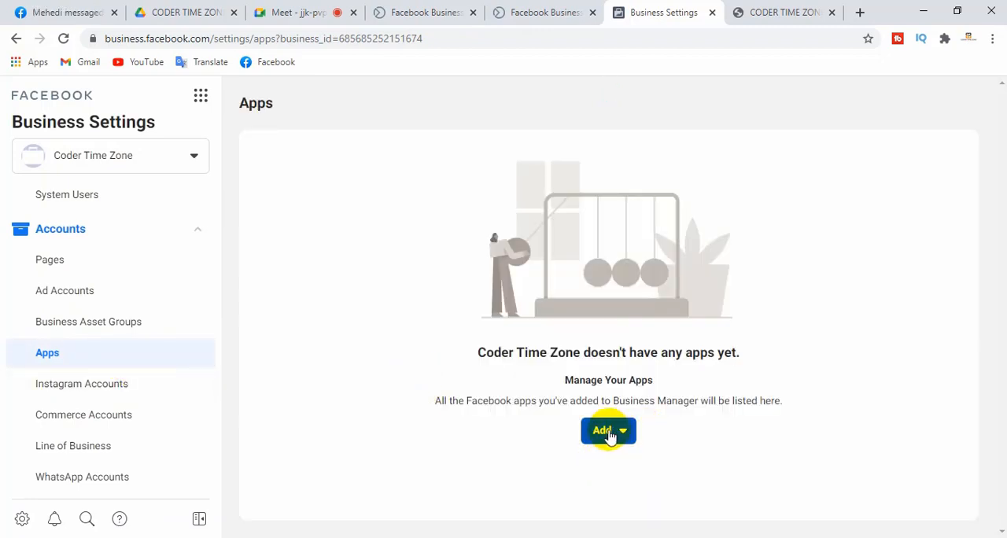
Open the Connect an App ID form for the business, and search Google for developer.facebook.com in a new browser tab
click(607, 433)
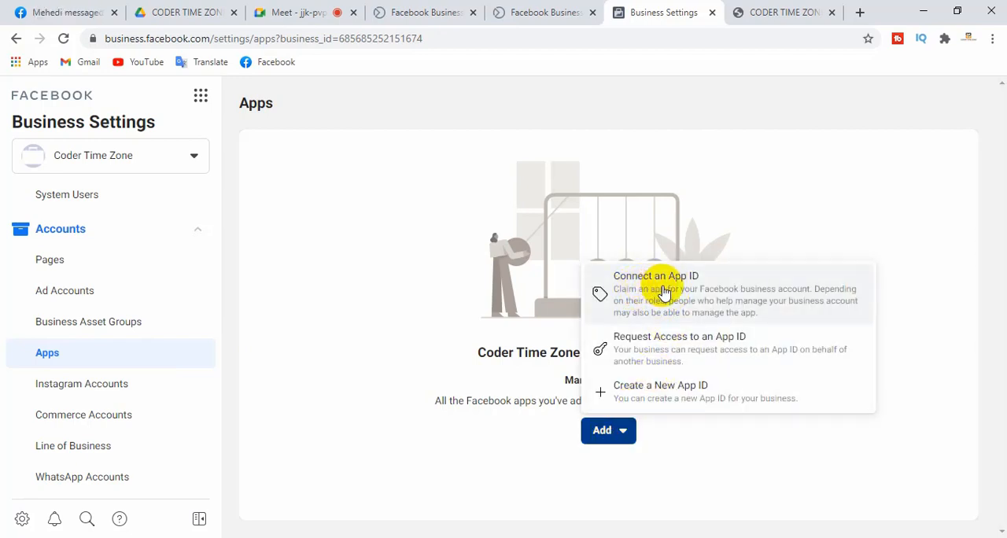
click(665, 291)
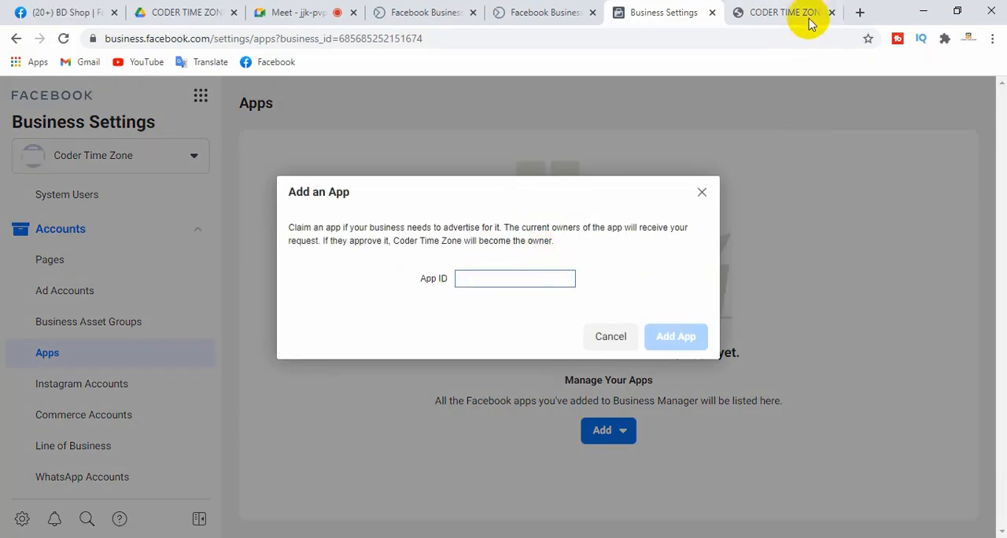
click(860, 12)
click(325, 39)
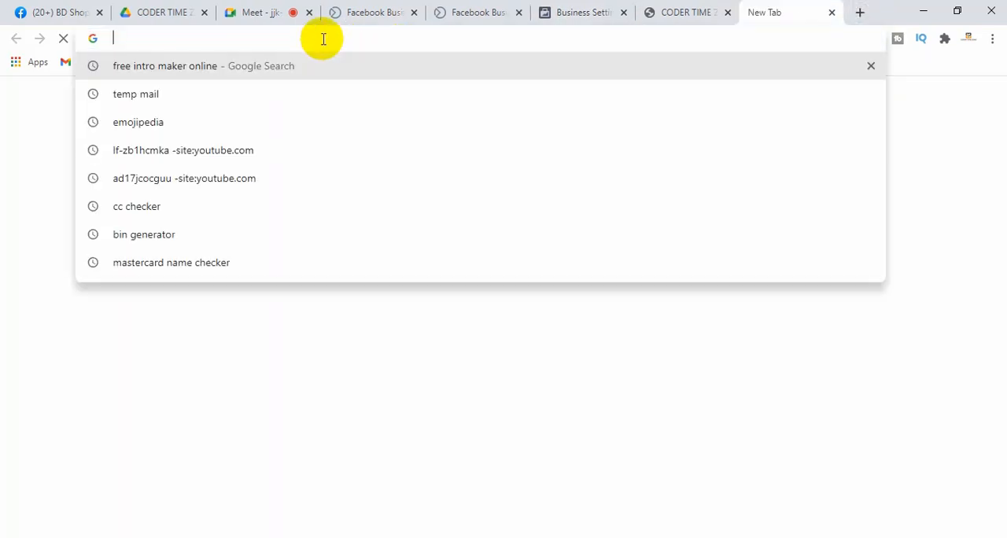
text(deve)
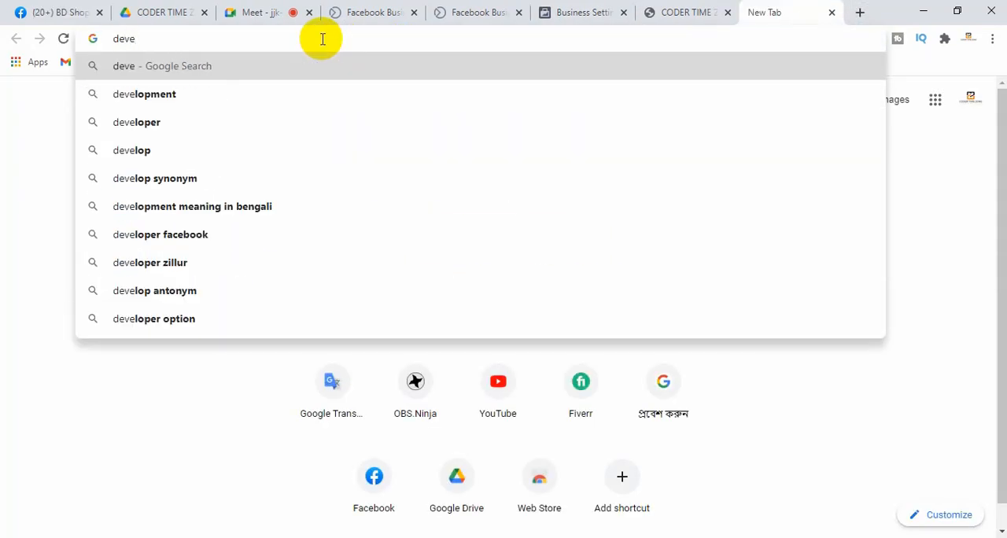
key(BackSpace)
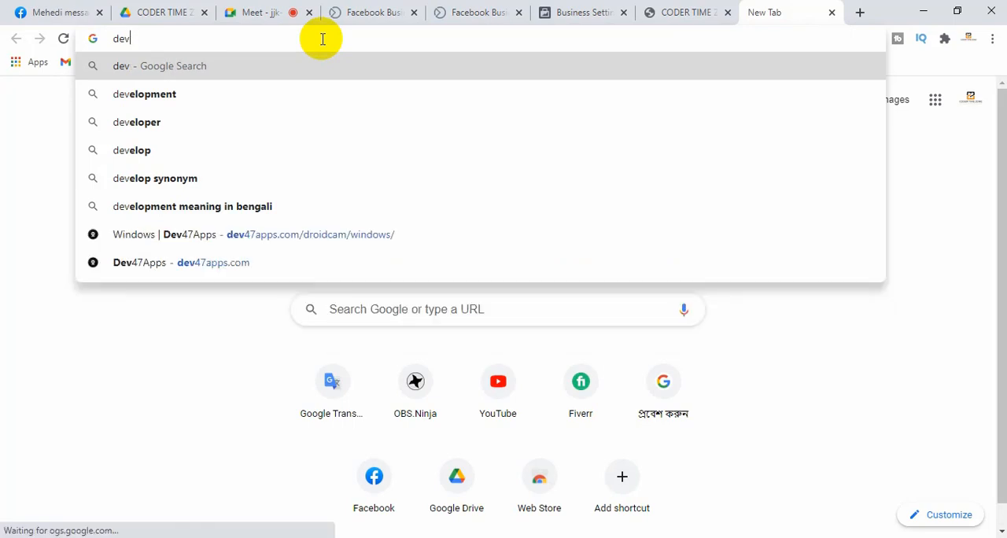
text(o)
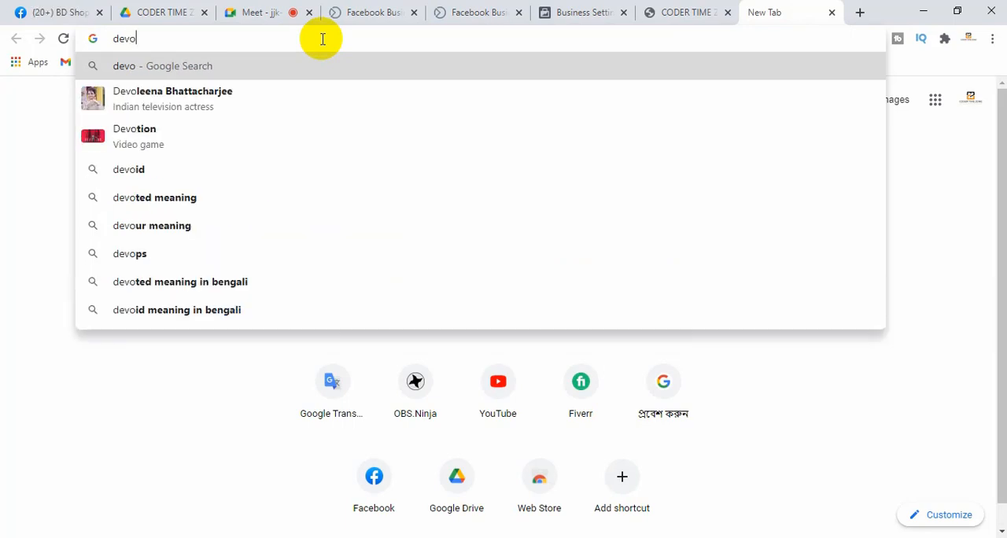
key(BackSpace)
text(elope)
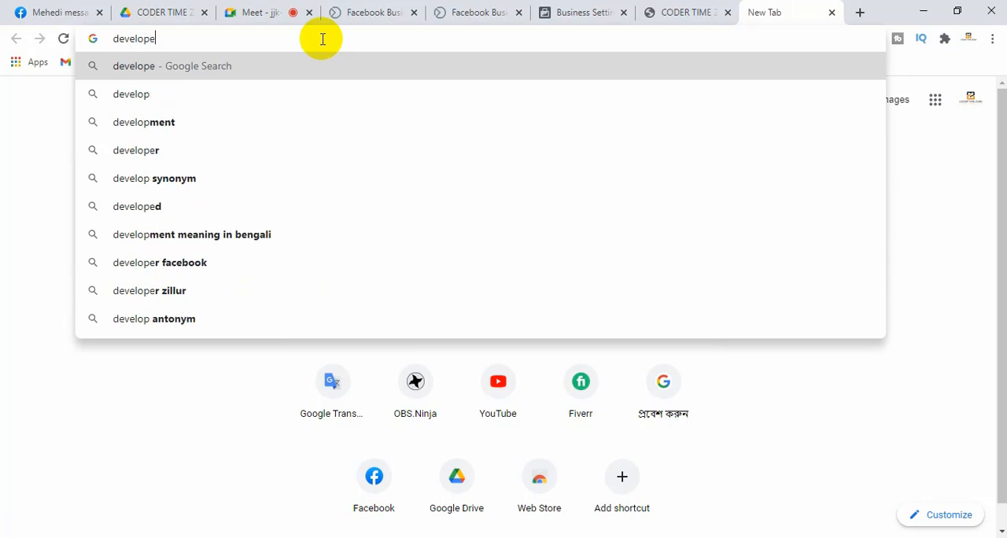
text(r)
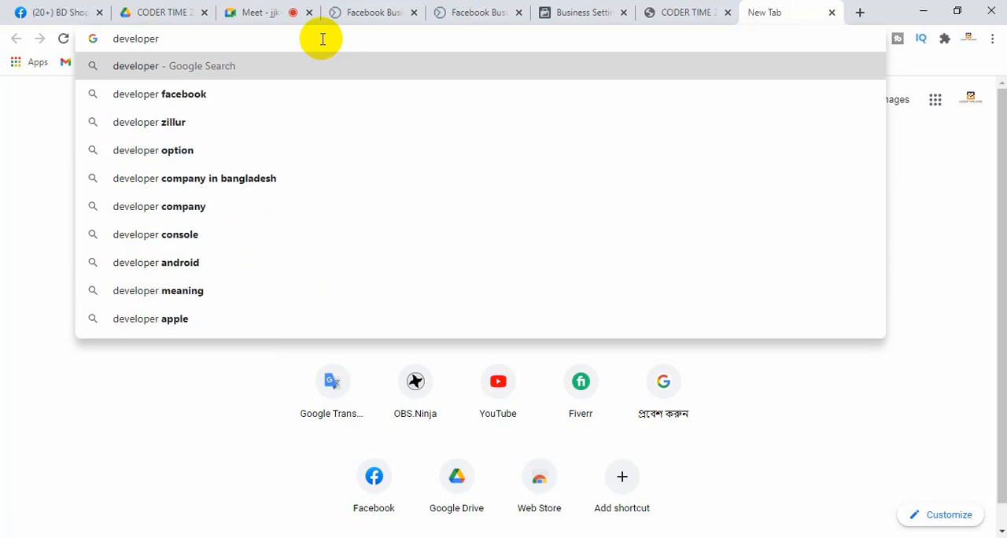
text(.face)
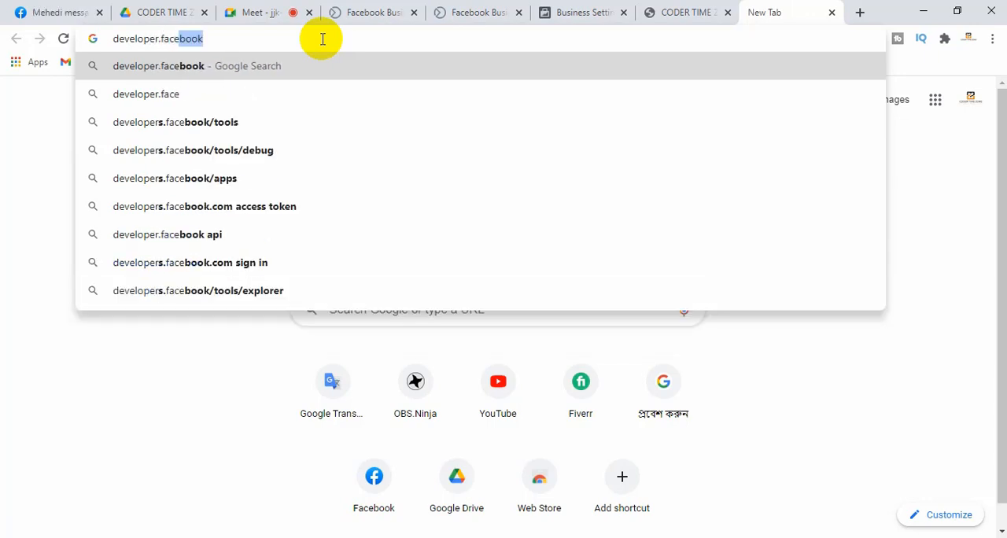
text(b)
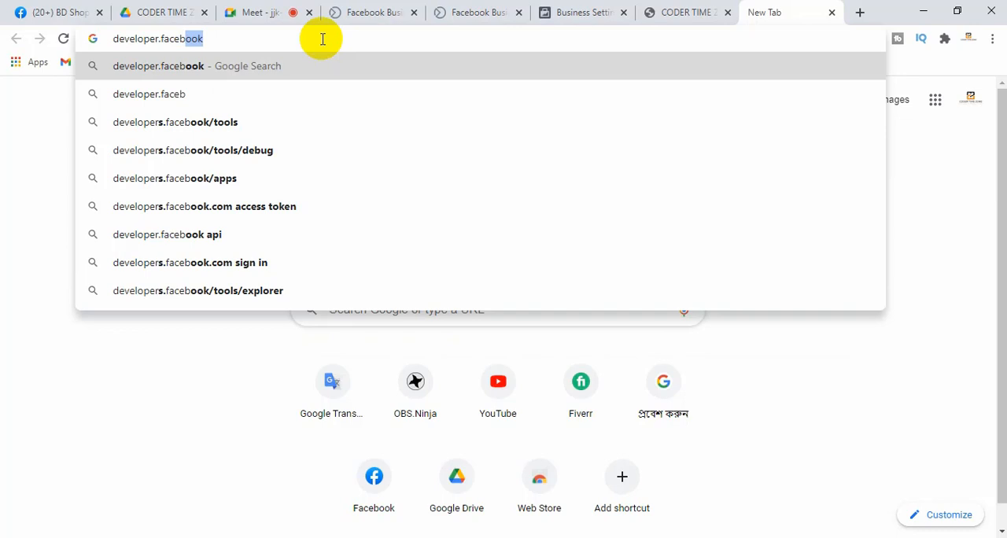
text(ook.c)
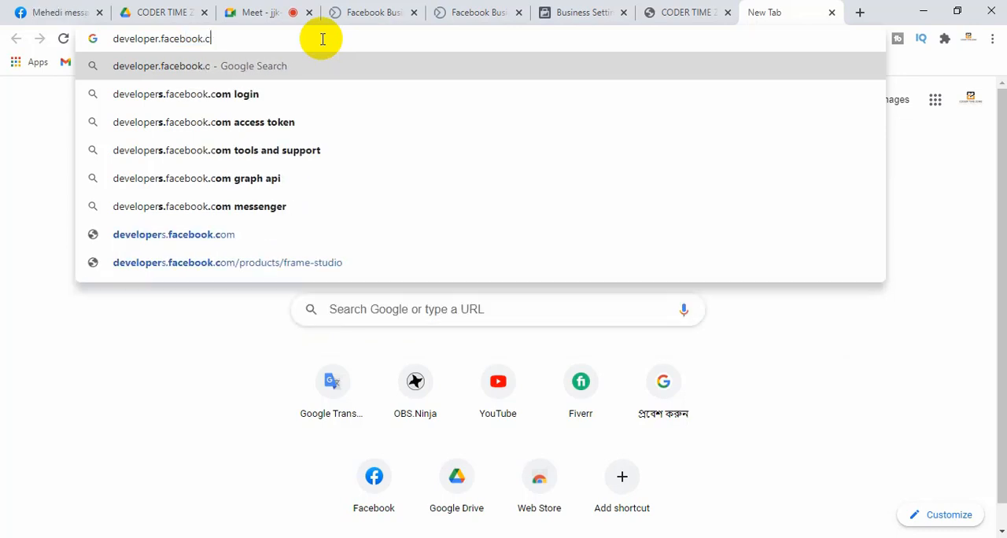
text(om)
key(Down)
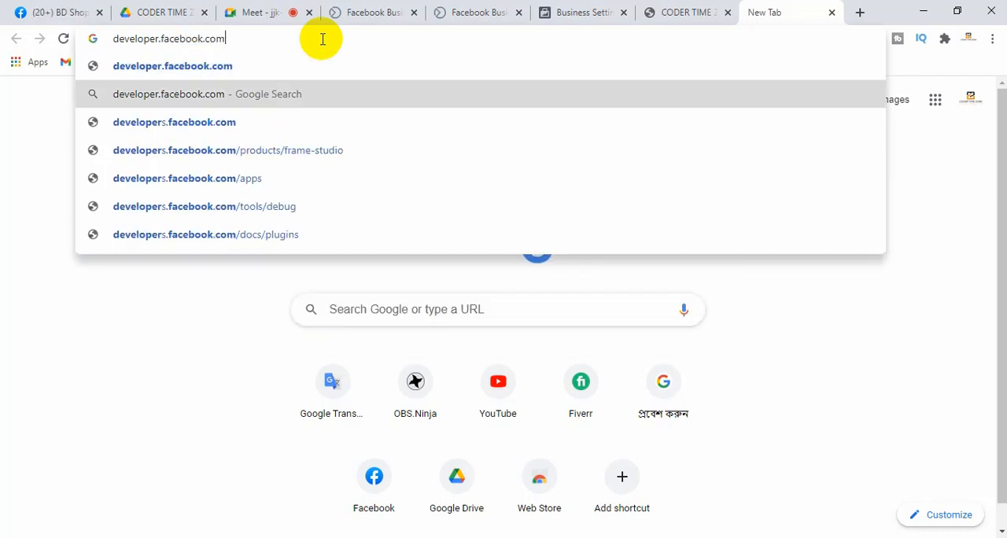
key(Return)
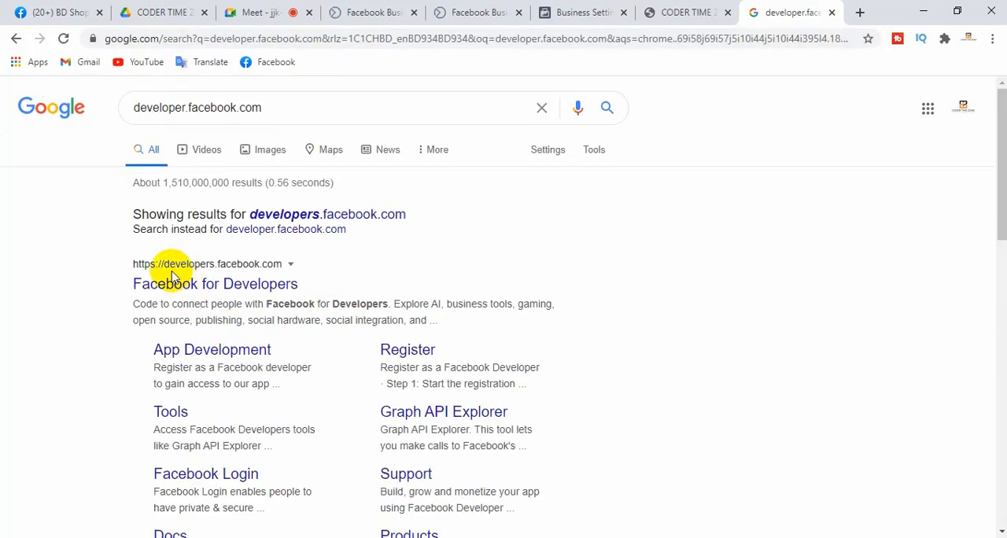
Open the Facebook for Developers search result in a separate tab and go to its My Apps list
right_click(210, 285)
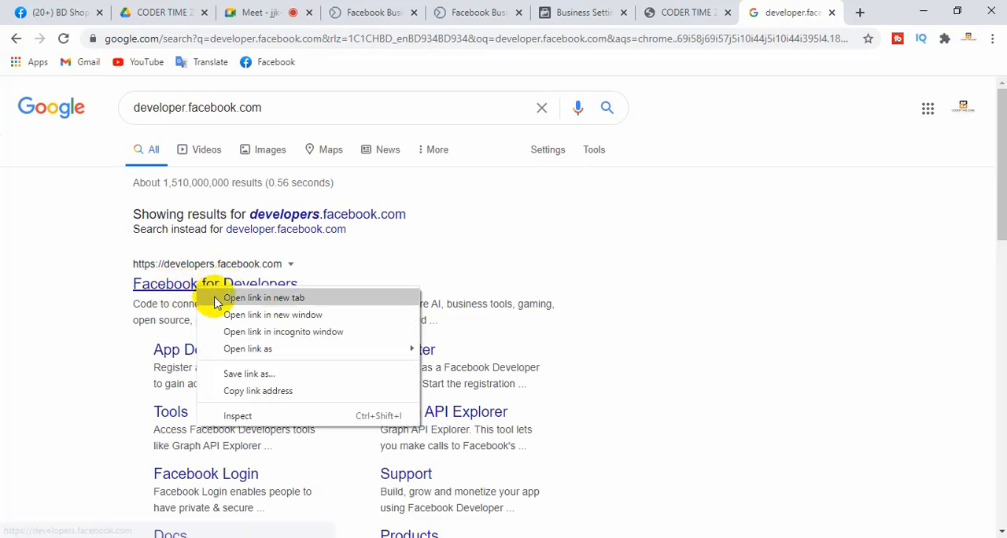
click(219, 296)
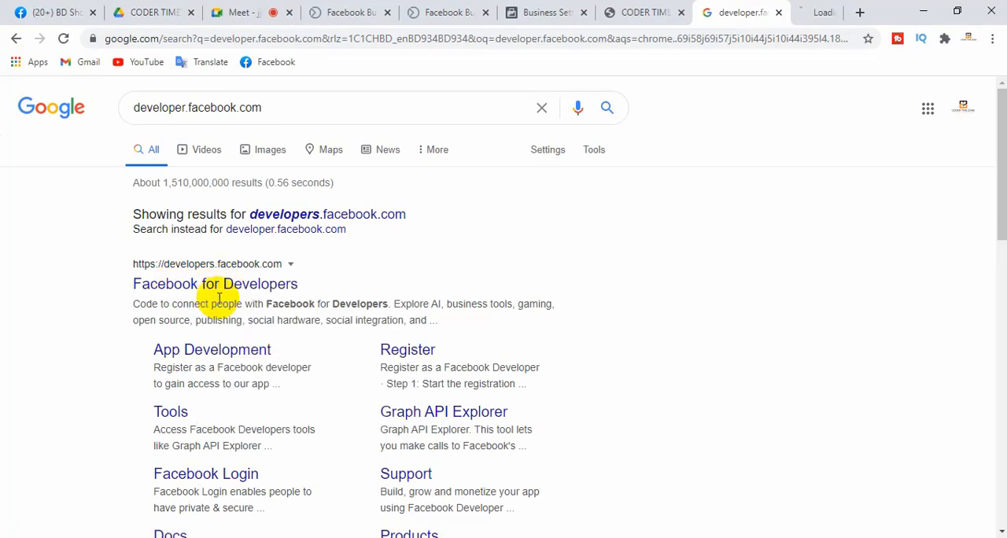
click(783, 10)
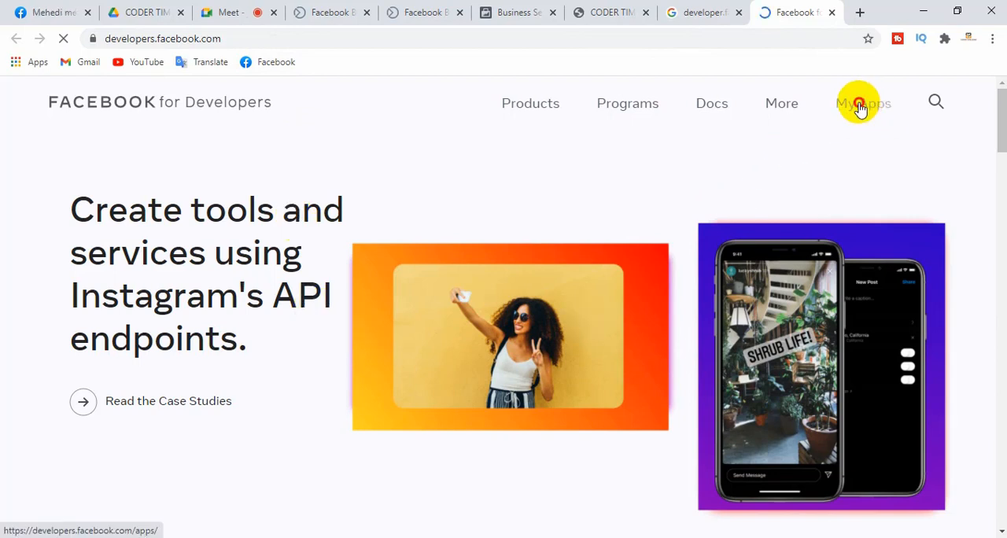
click(860, 107)
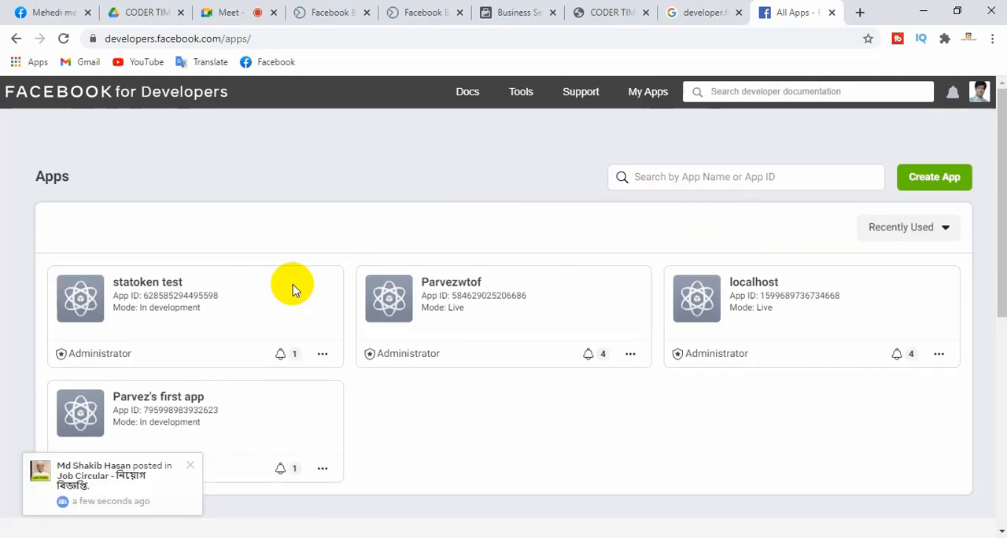
Dismiss the pop-up notifications, examine the app types offered when creating a new app, and cancel the creation
click(193, 467)
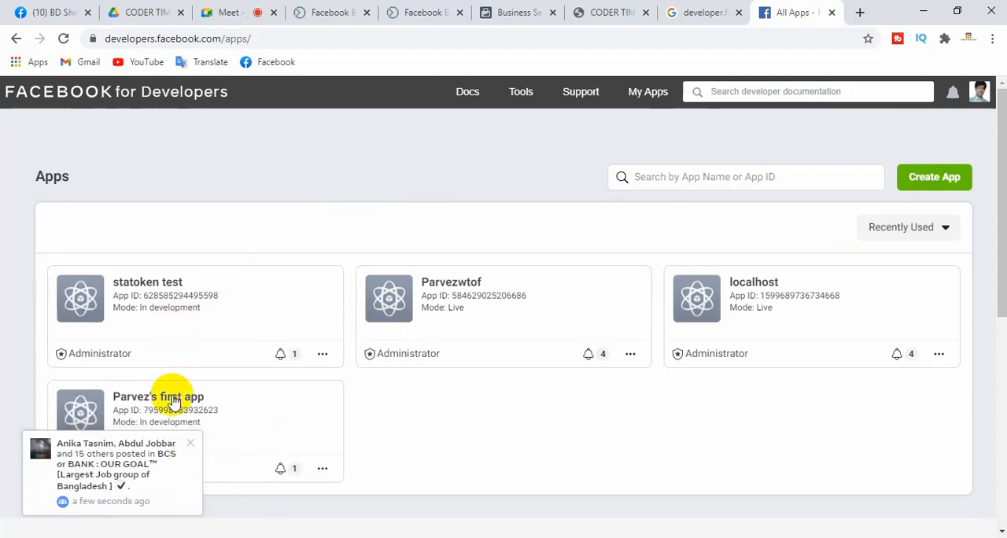
click(192, 438)
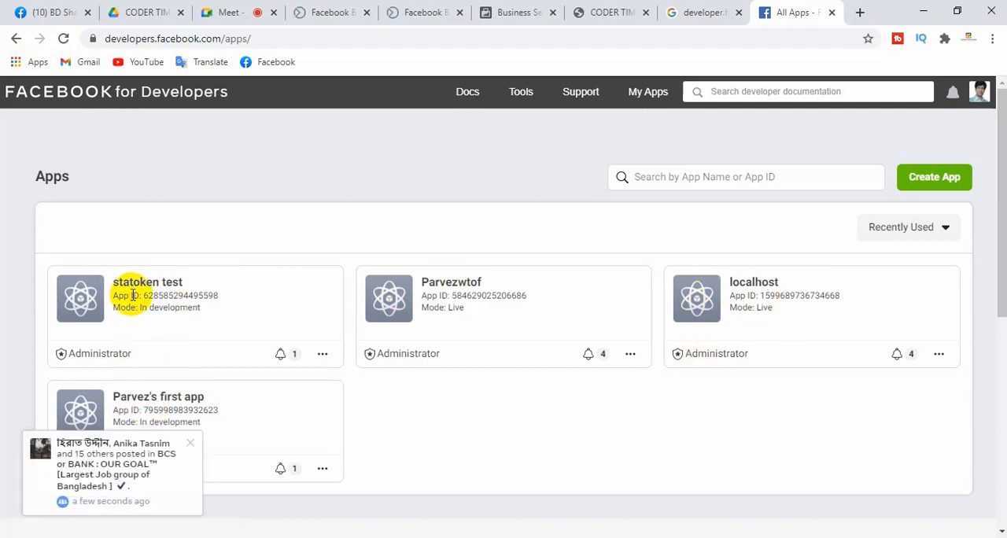
click(191, 447)
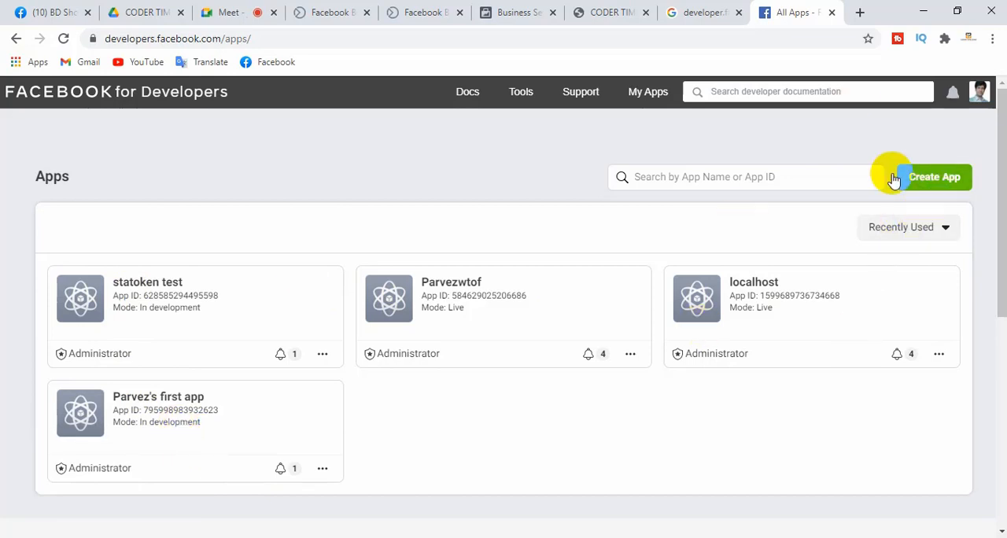
click(919, 183)
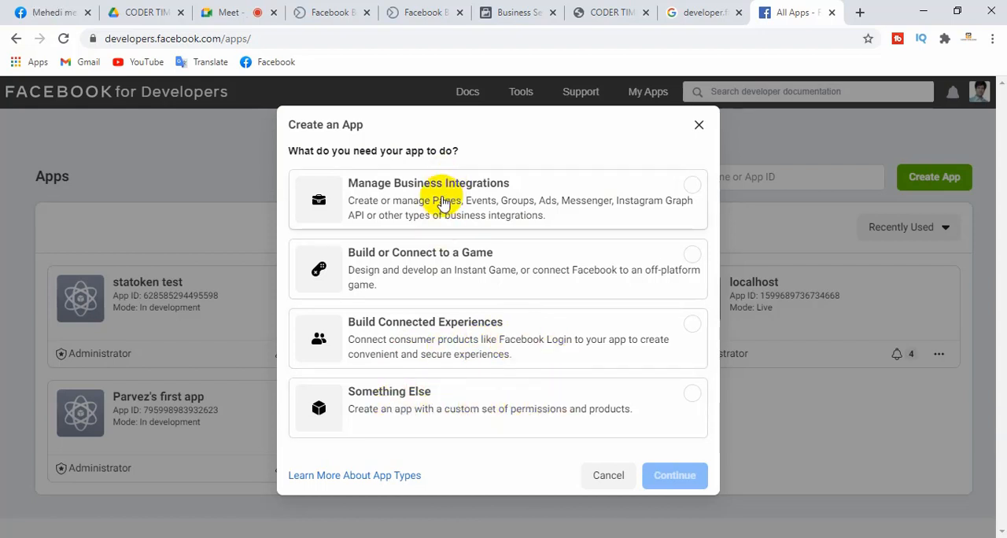
click(608, 477)
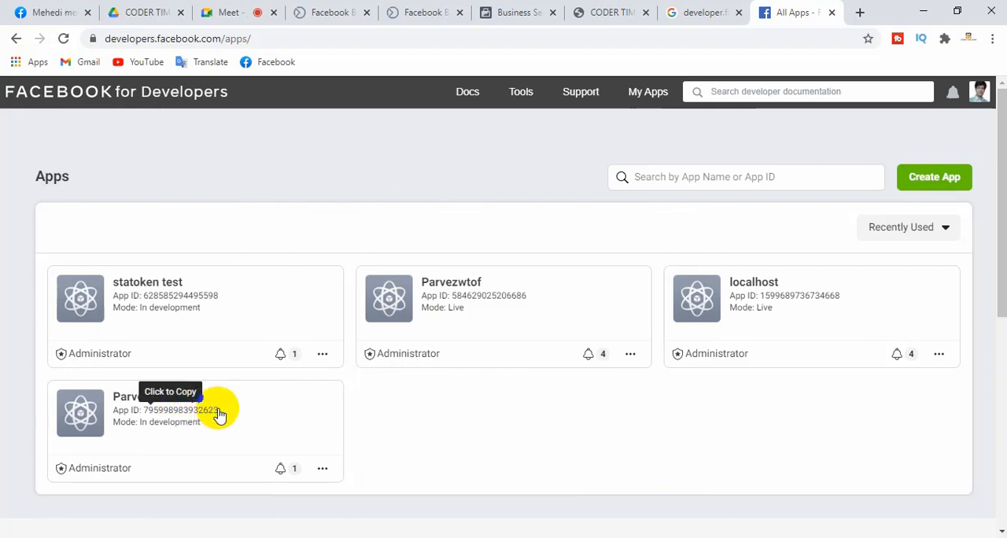
Copy the App ID of the "first app" entry, add that app to the business in Business Settings, and reload the Apps page
drag(213, 412, 156, 418)
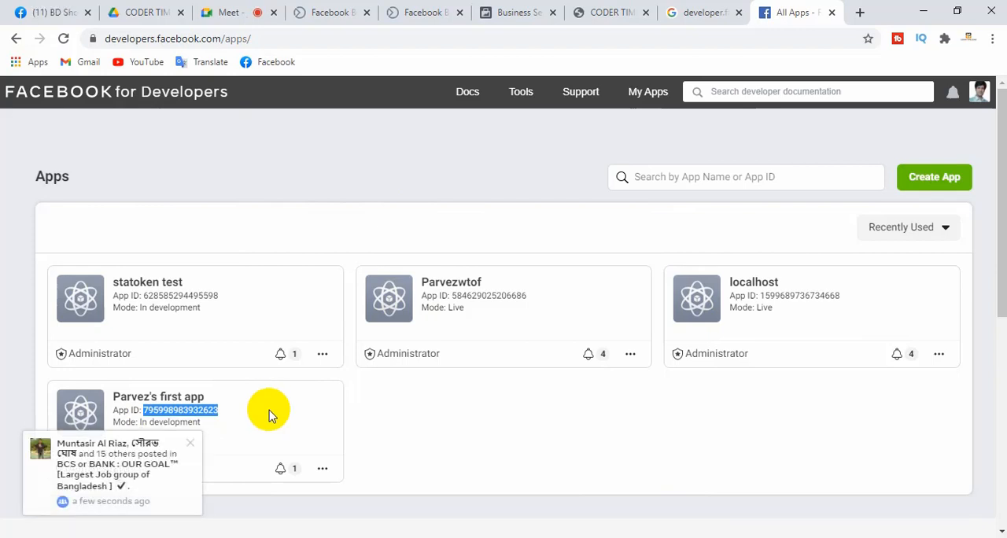
click(511, 12)
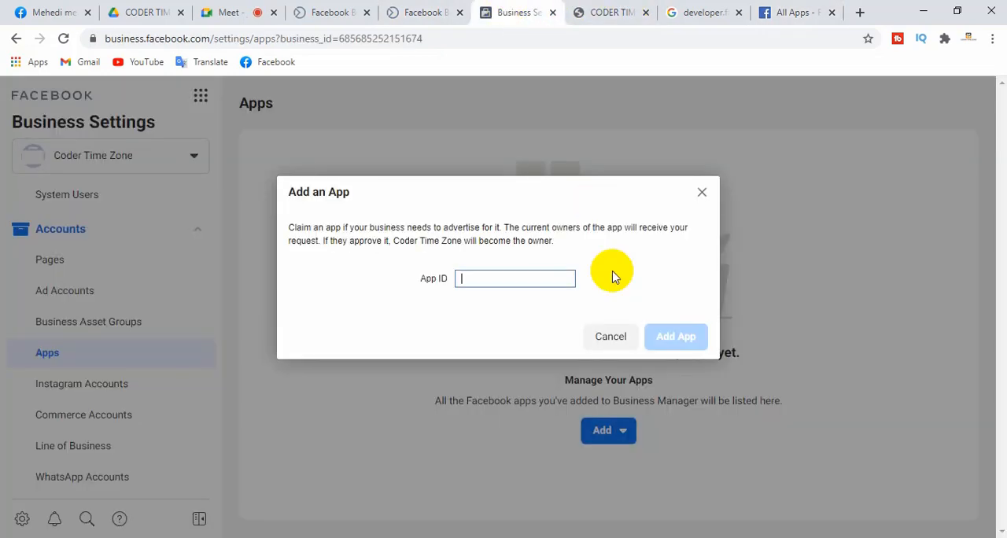
key(ctrl+v)
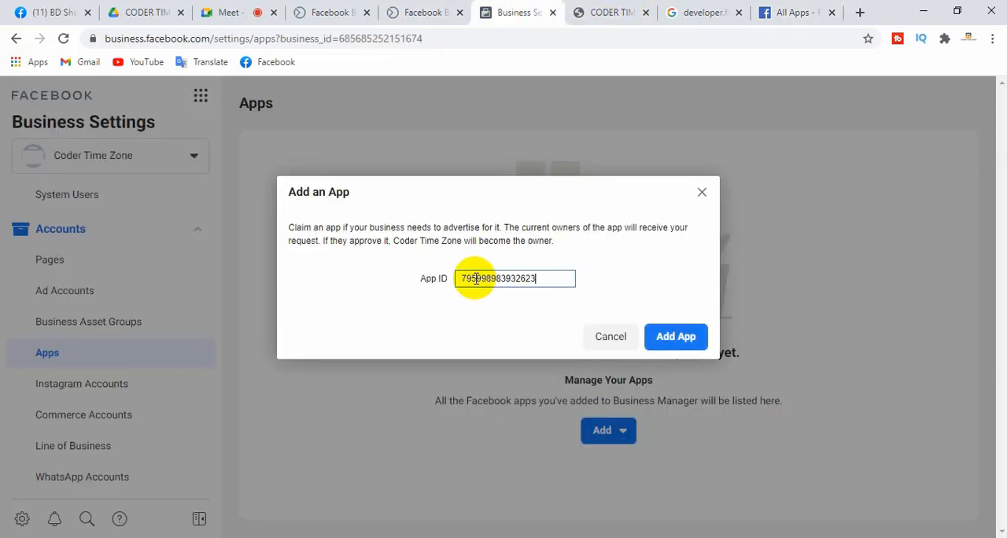
click(674, 338)
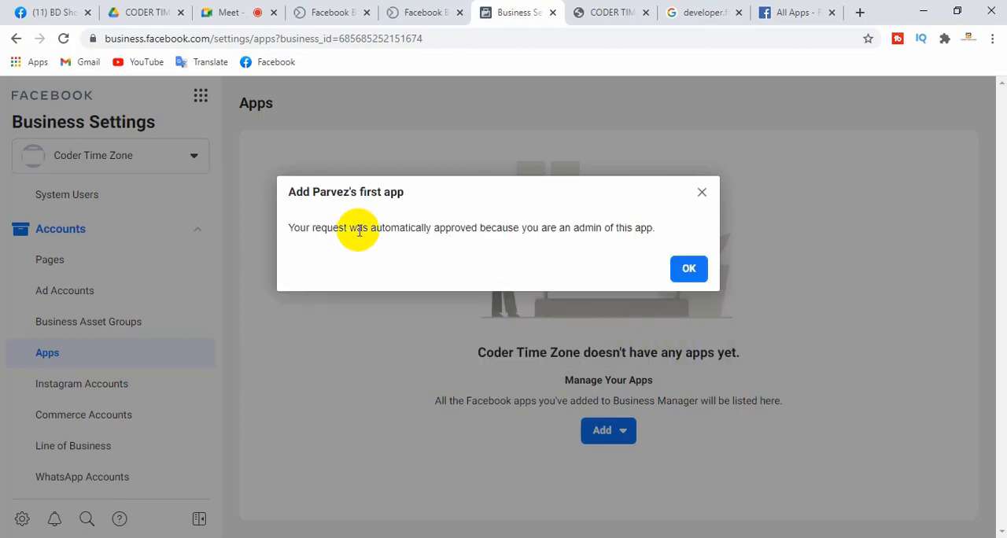
click(690, 269)
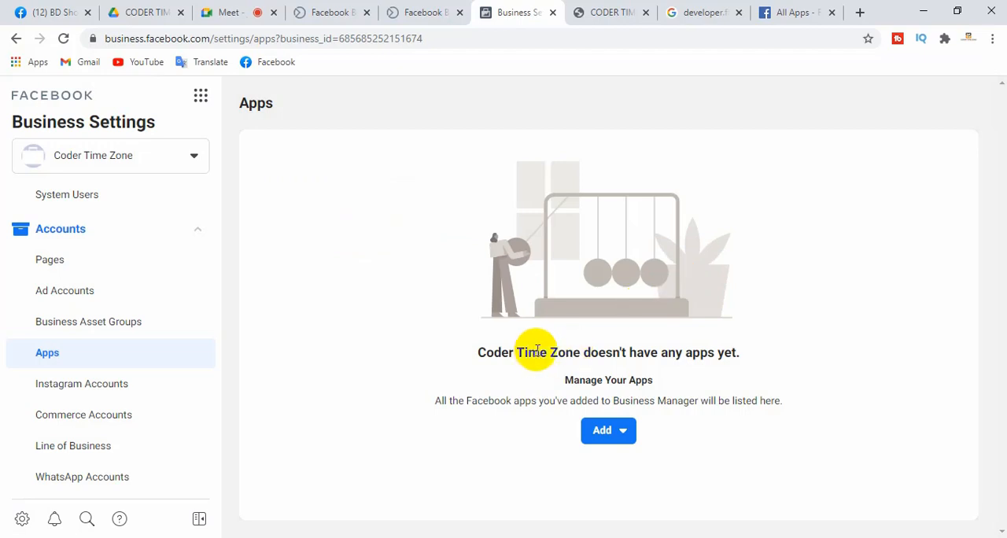
click(62, 38)
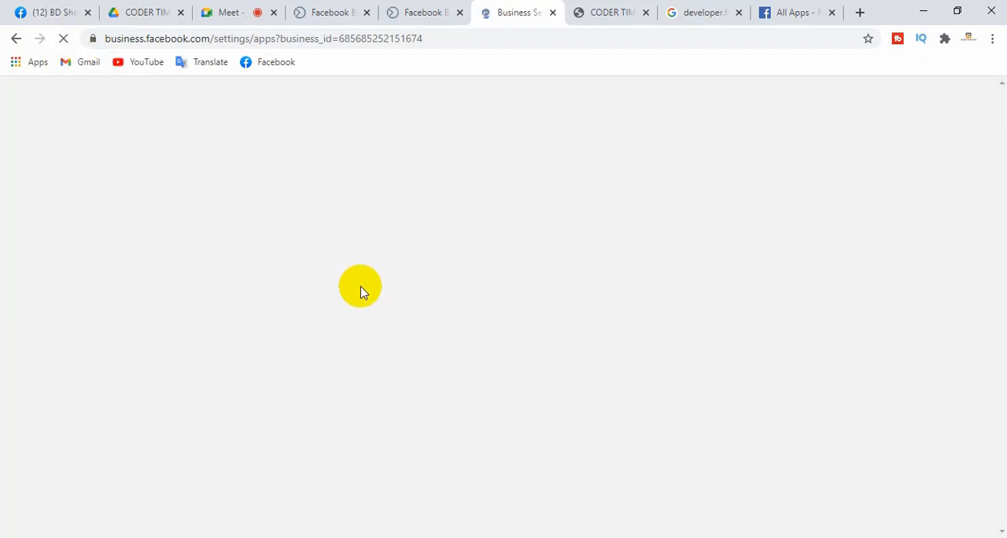
Switch to the Google Meet call, admit the waiting participant, and return to the Business Settings Apps page
click(231, 12)
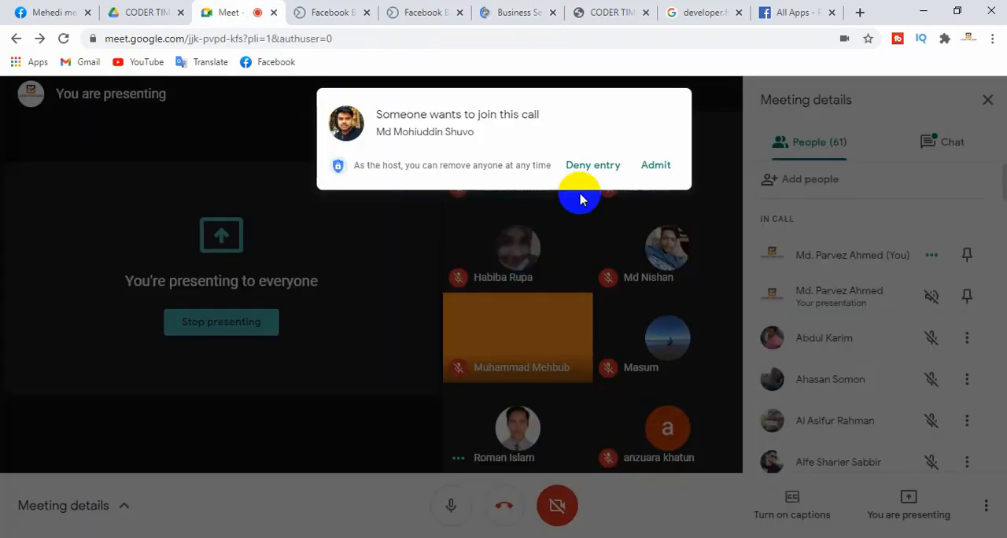
click(654, 99)
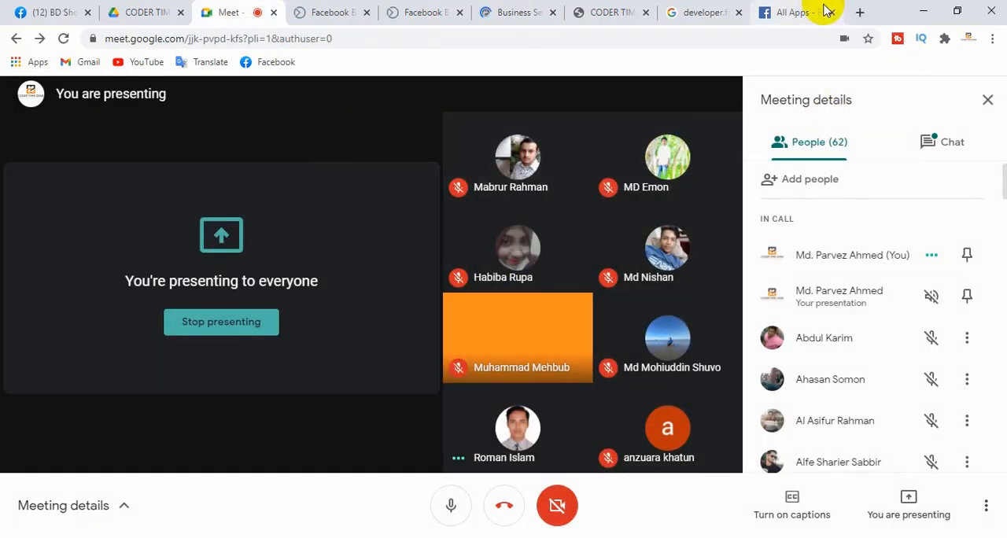
click(519, 8)
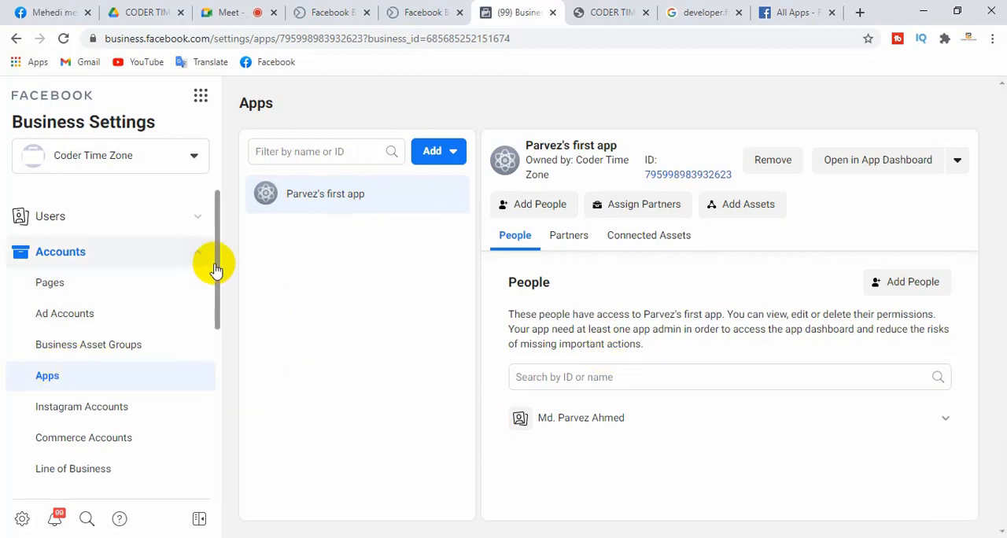
Open the Security Center, start Business Verification, and examine the business details form
drag(217, 272, 207, 433)
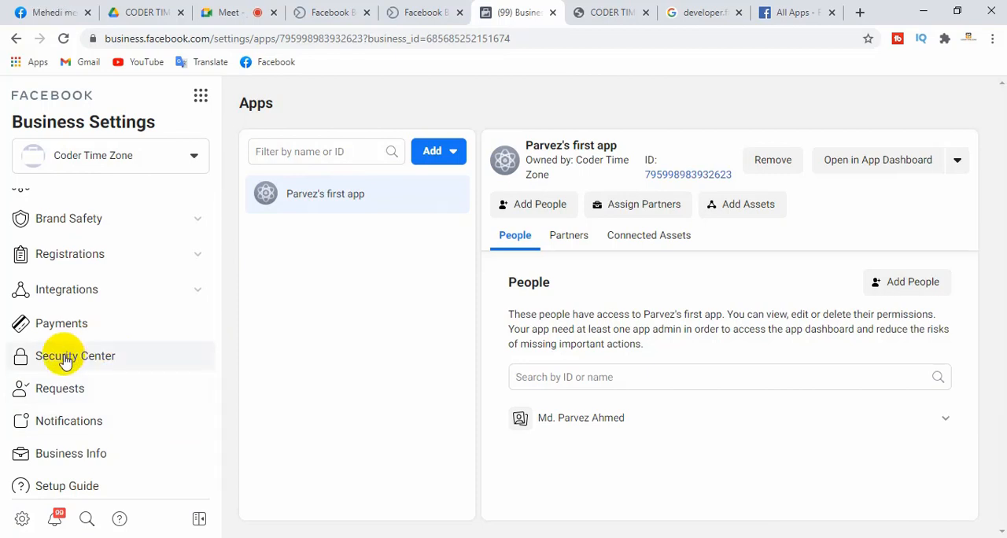
click(65, 361)
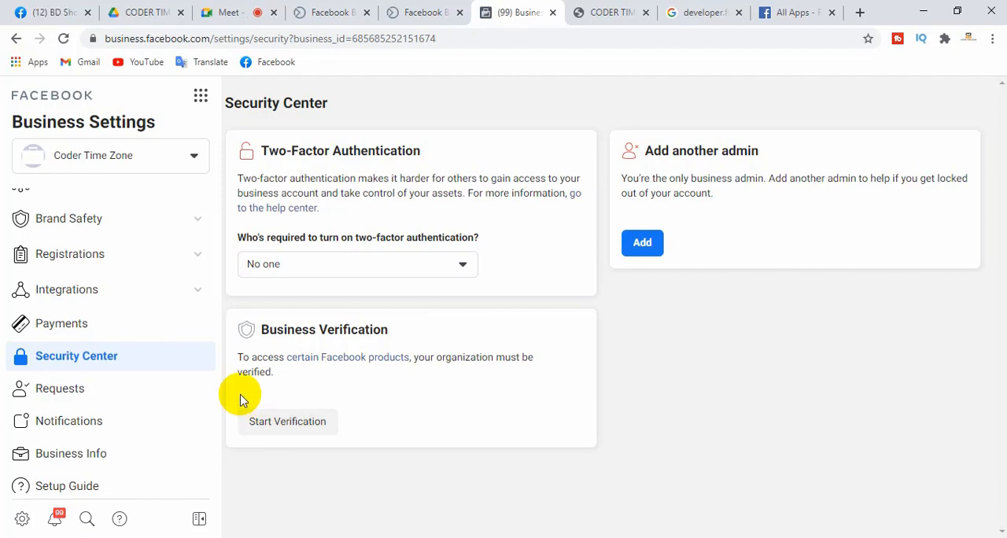
click(283, 427)
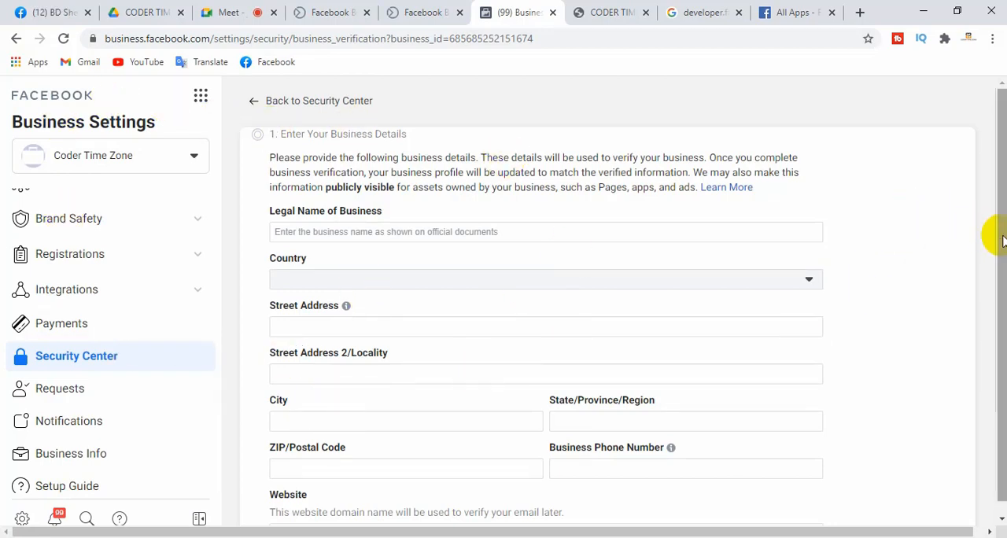
mouse_move(1001, 236)
mouse_down()
mouse_move(1002, 291)
mouse_move(1000, 230)
mouse_up()
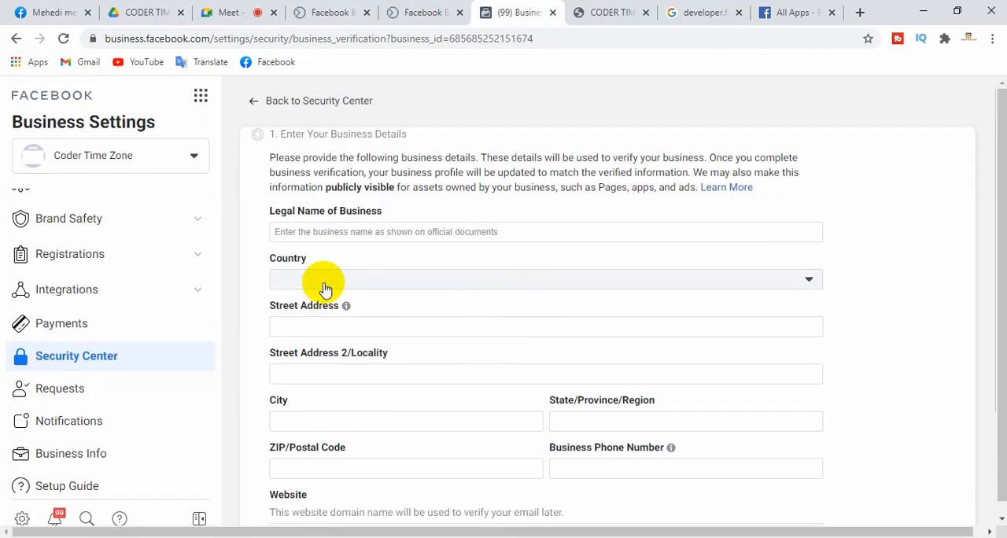
Examine the business details form's fields, including the legal name, the country list and the address fields
click(388, 233)
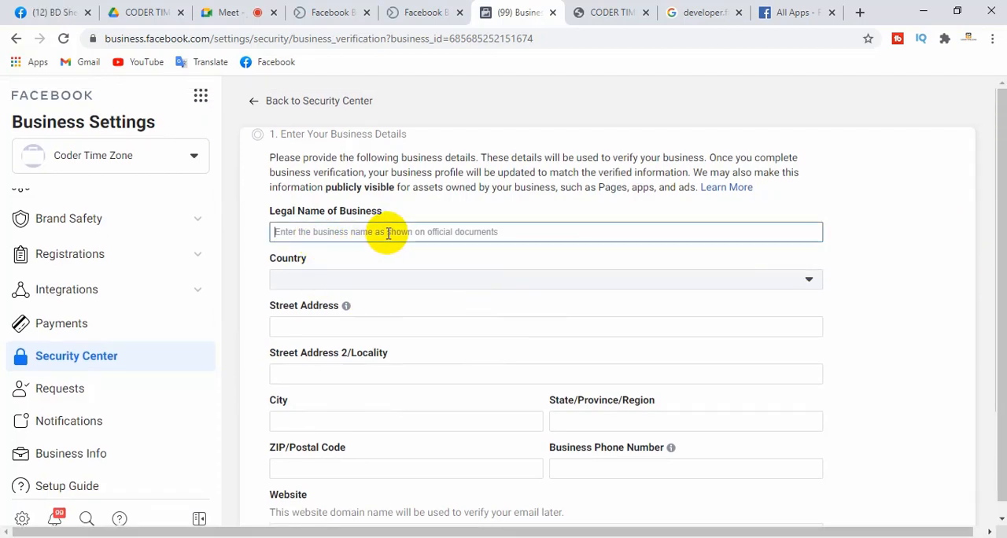
click(311, 287)
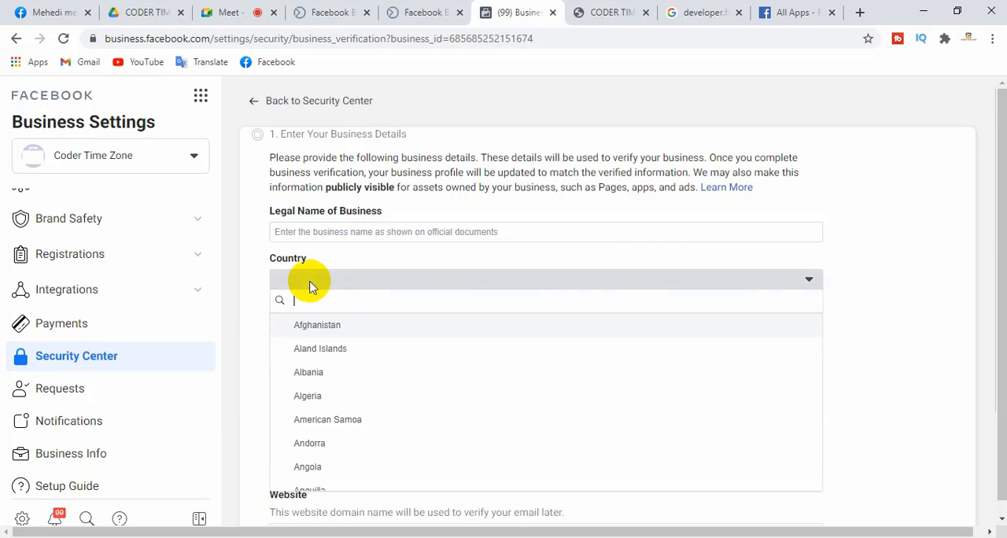
click(879, 241)
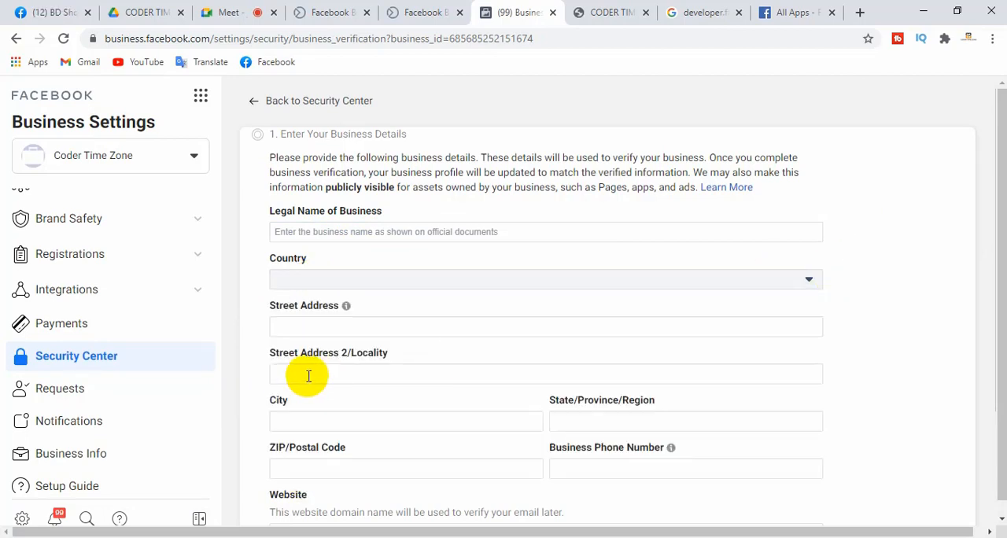
click(308, 376)
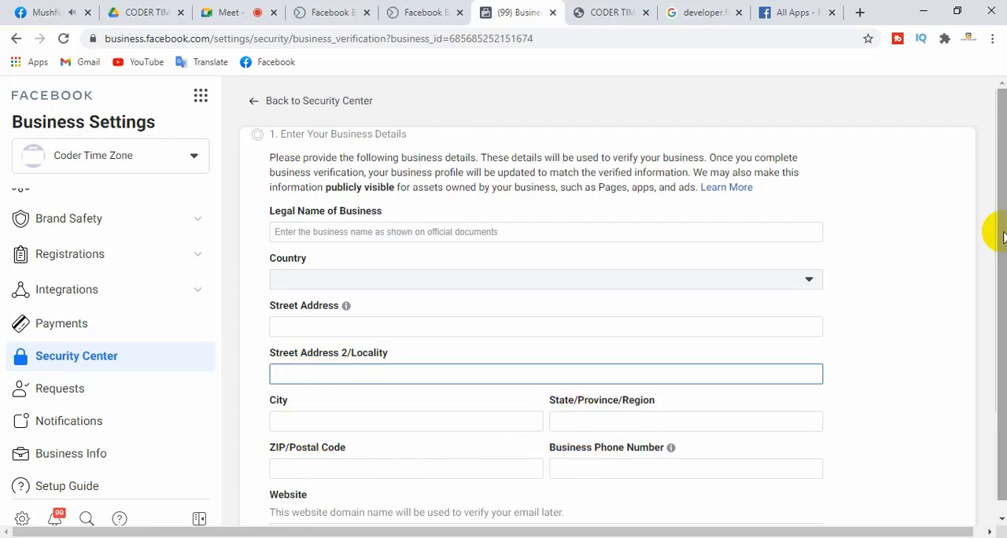
scroll(1003, 236, down, 1)
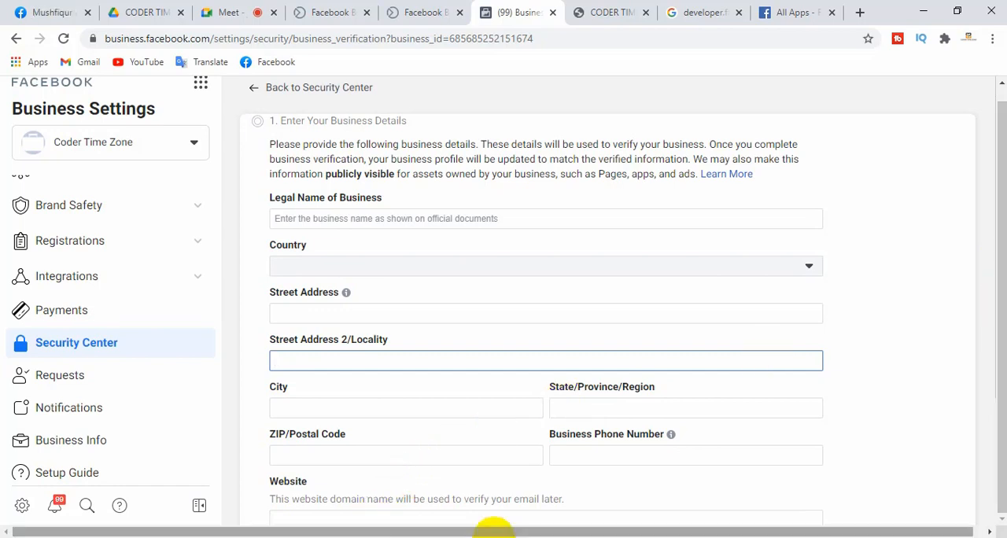
drag(465, 532, 574, 535)
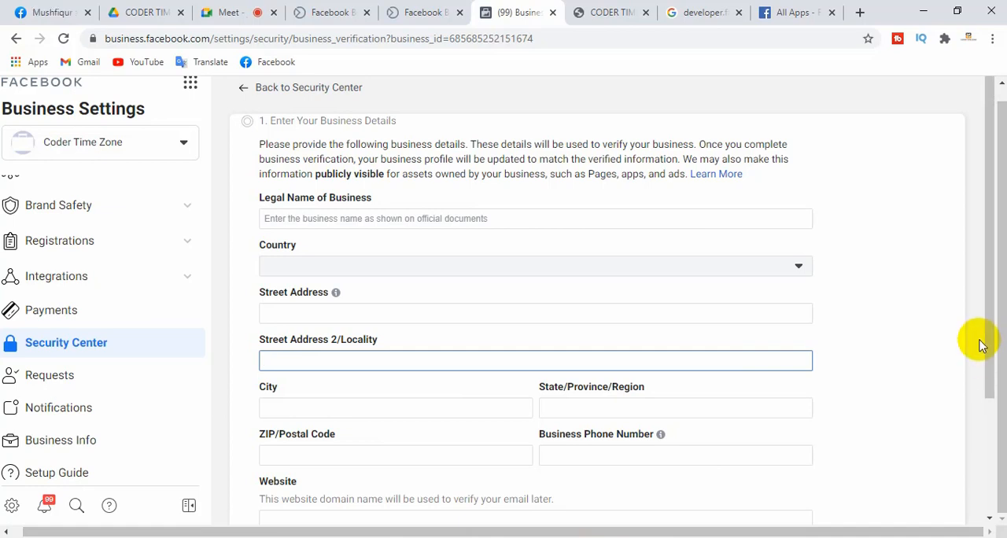
drag(990, 342, 920, 433)
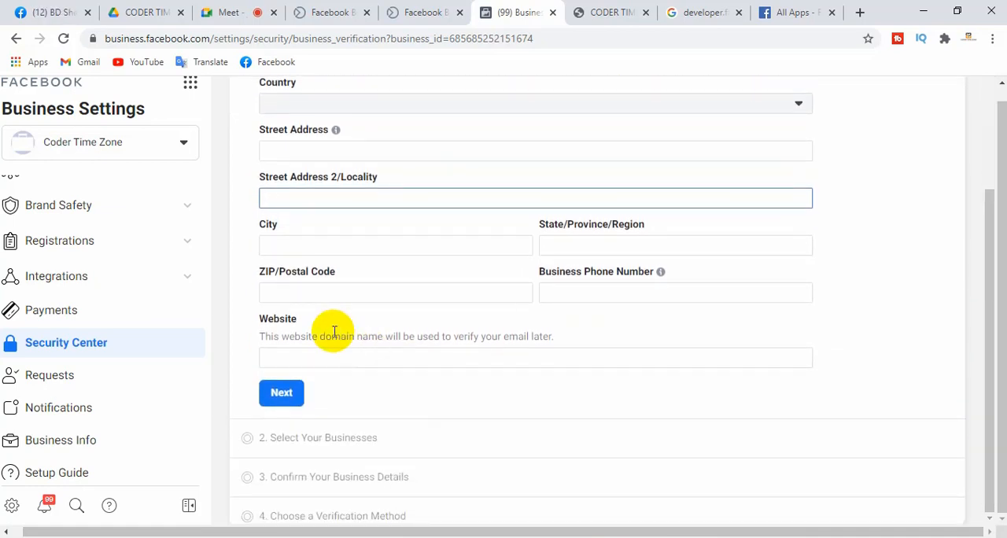
Try to continue with the business details form left empty, and check which fields are required
click(329, 355)
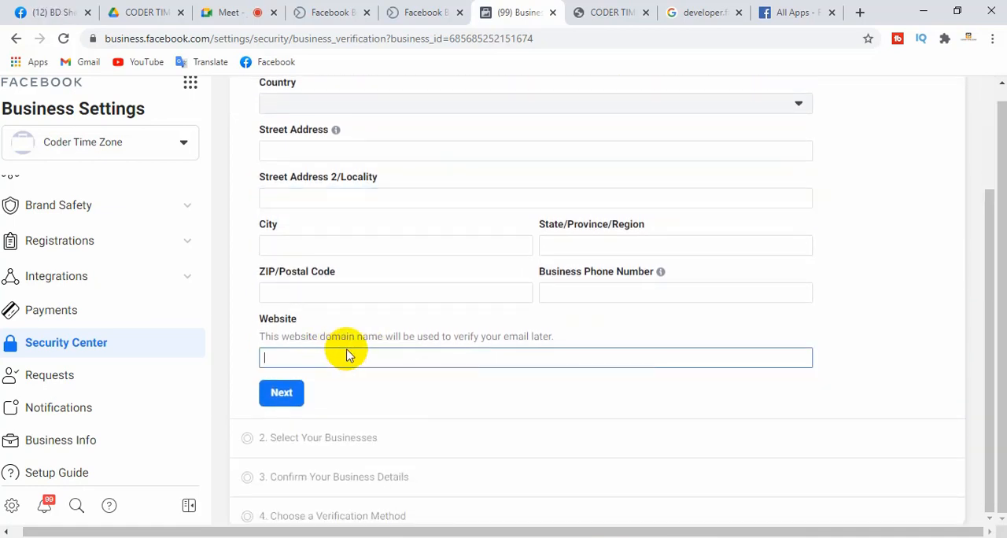
click(281, 394)
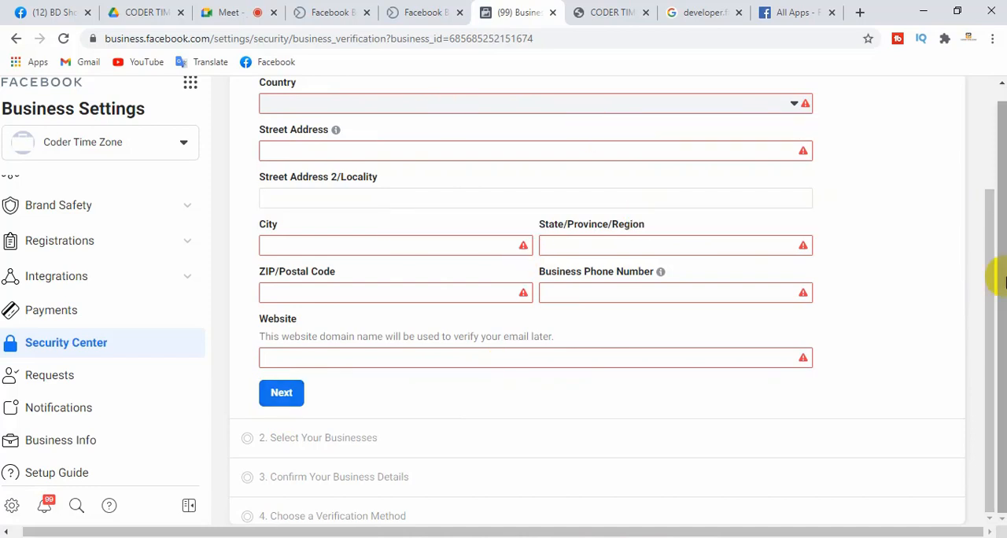
drag(989, 298, 991, 535)
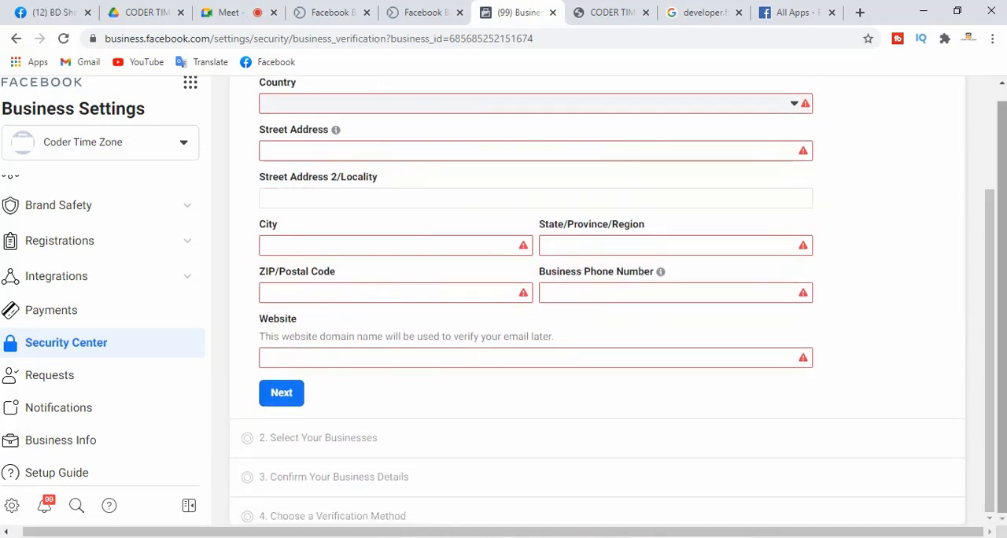
drag(1002, 339, 1002, 191)
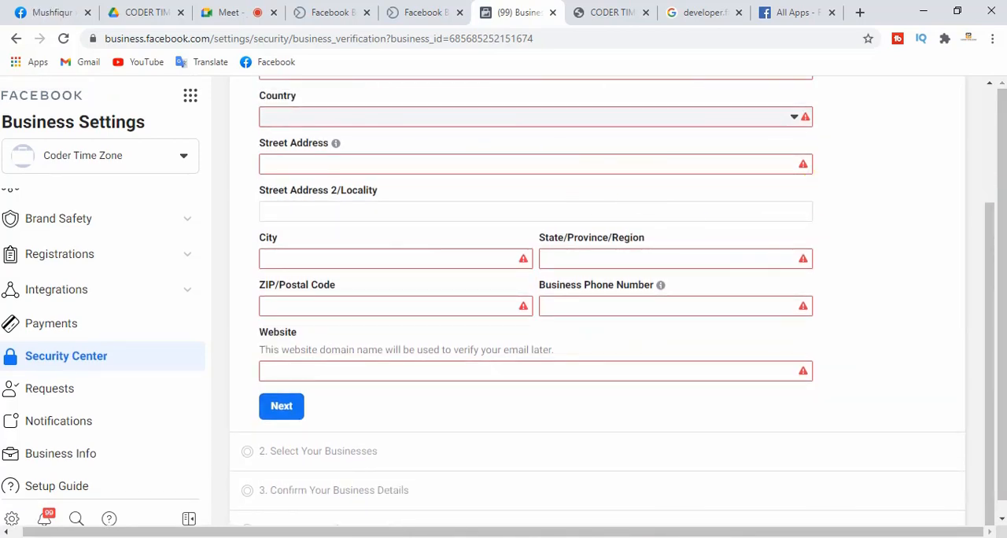
drag(984, 233, 983, 123)
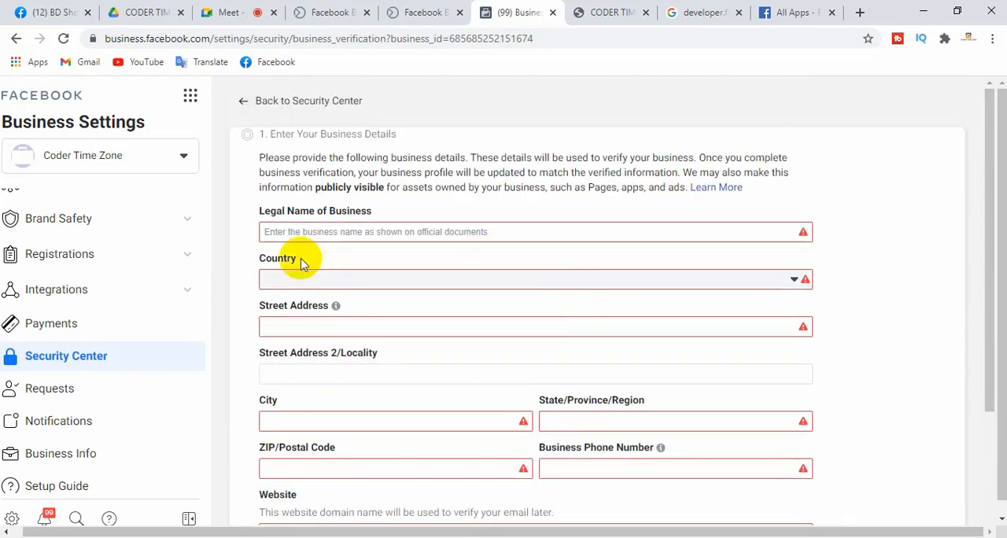
Enter "Coder Time Zone" as the legal name of the business and select Bangladesh as the country
click(291, 232)
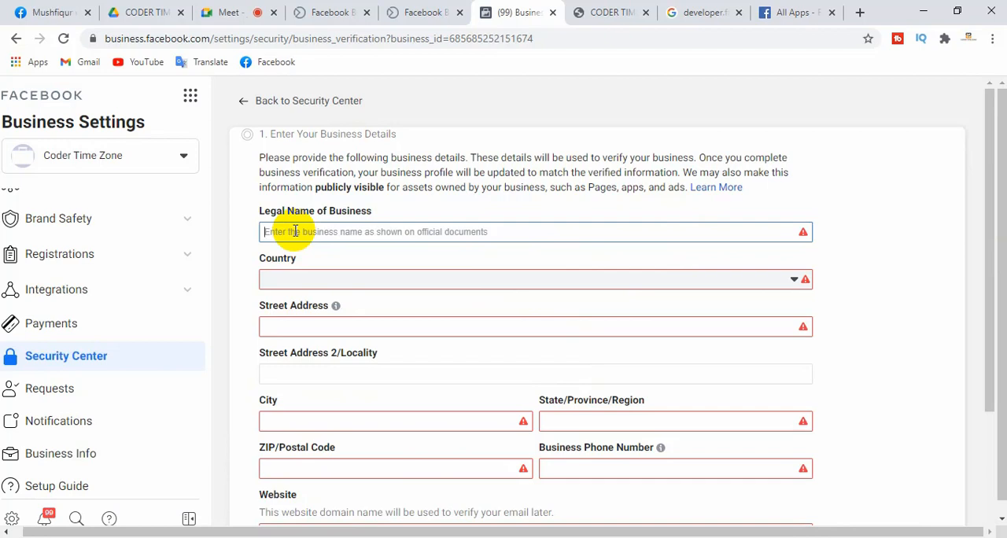
text(Coder Time Zone)
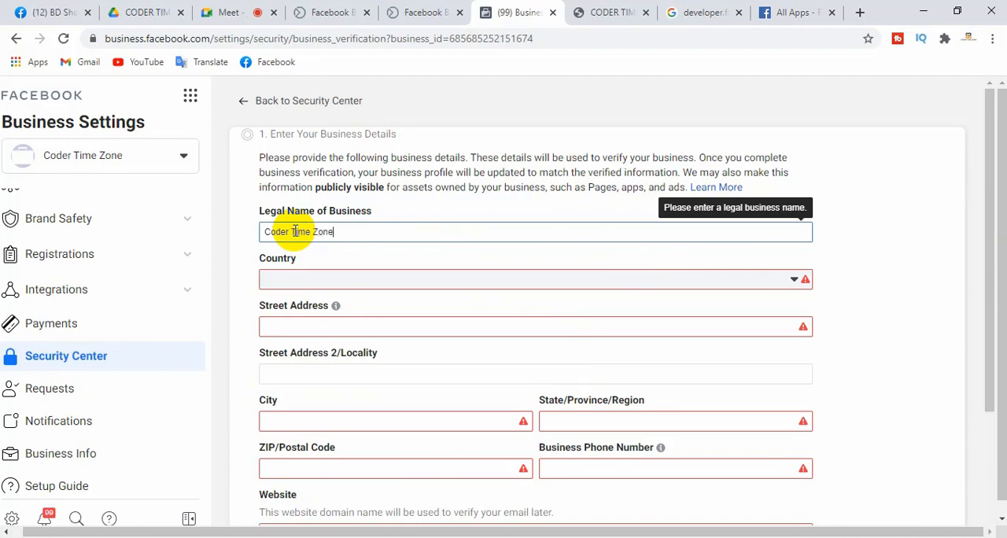
click(339, 280)
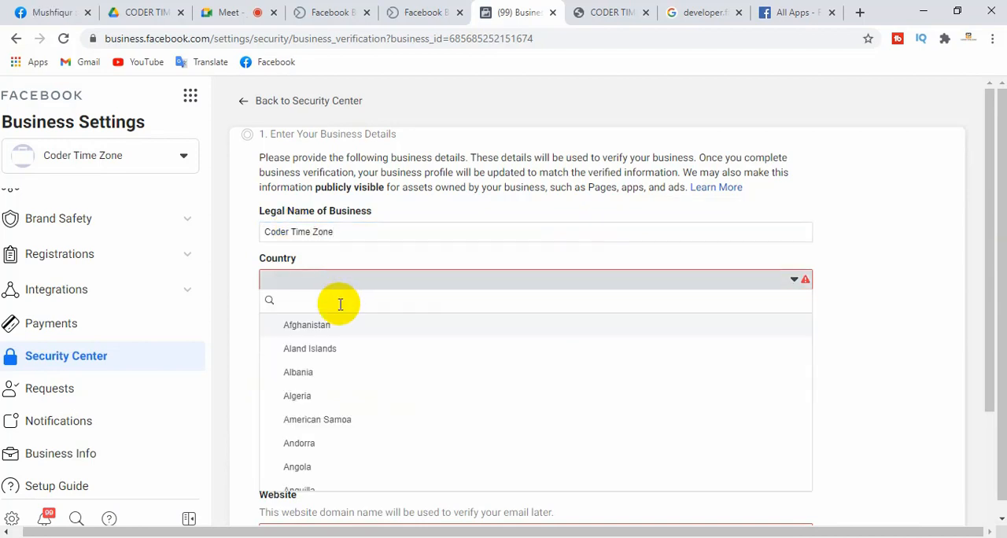
text(bang)
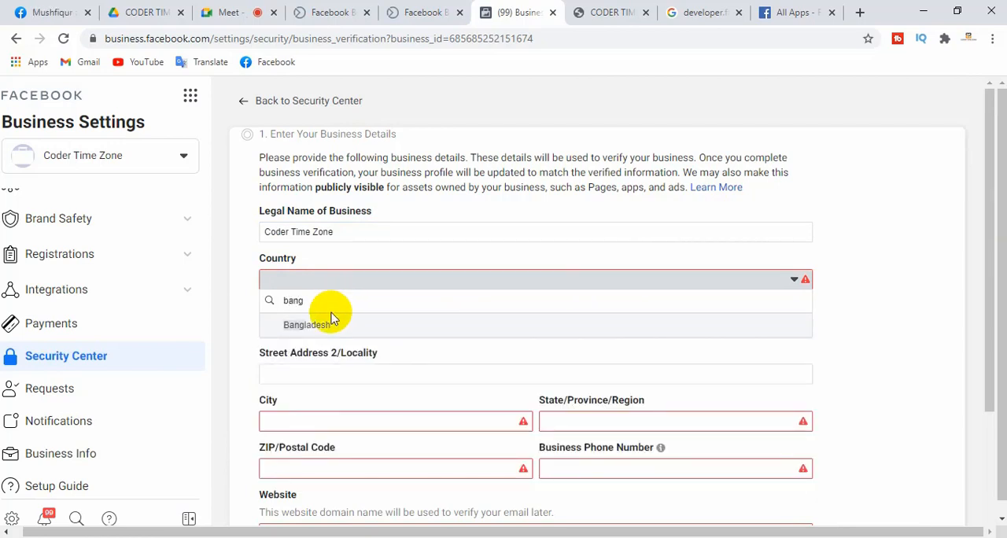
click(330, 322)
Fill in the business's street address and copy the same text into the city and state/province/region fields
click(328, 324)
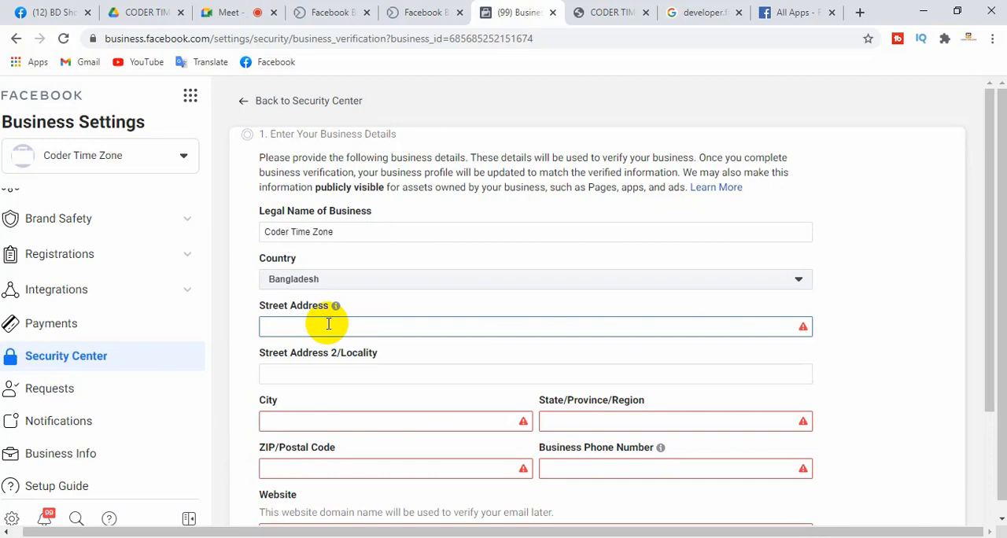
text(Jhenaidah)
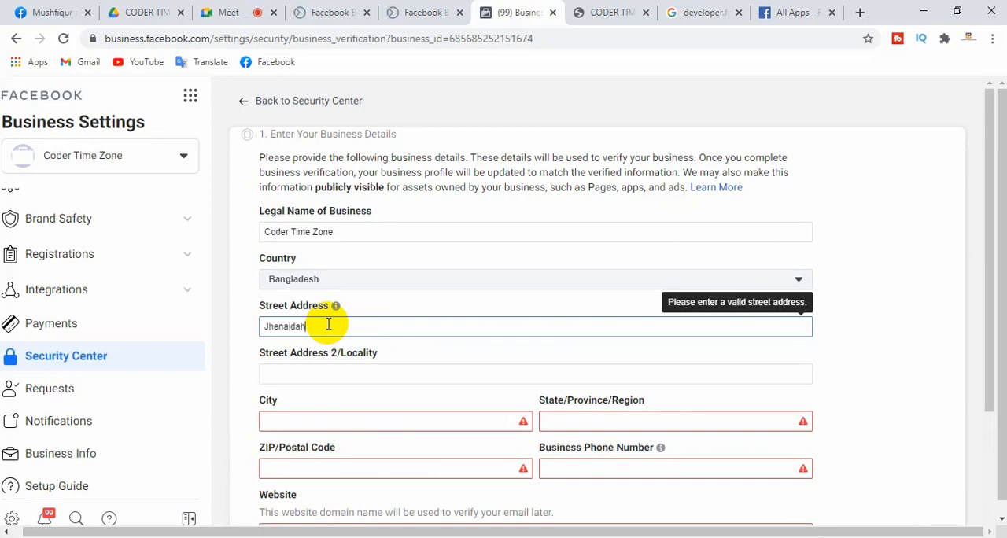
click(306, 373)
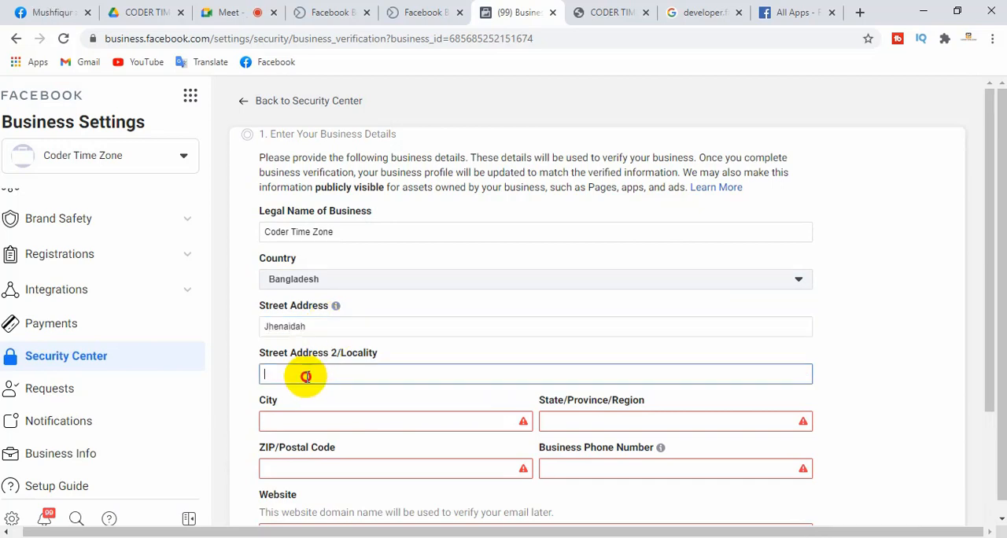
click(314, 331)
drag(313, 330, 180, 331)
key(ctrl+c)
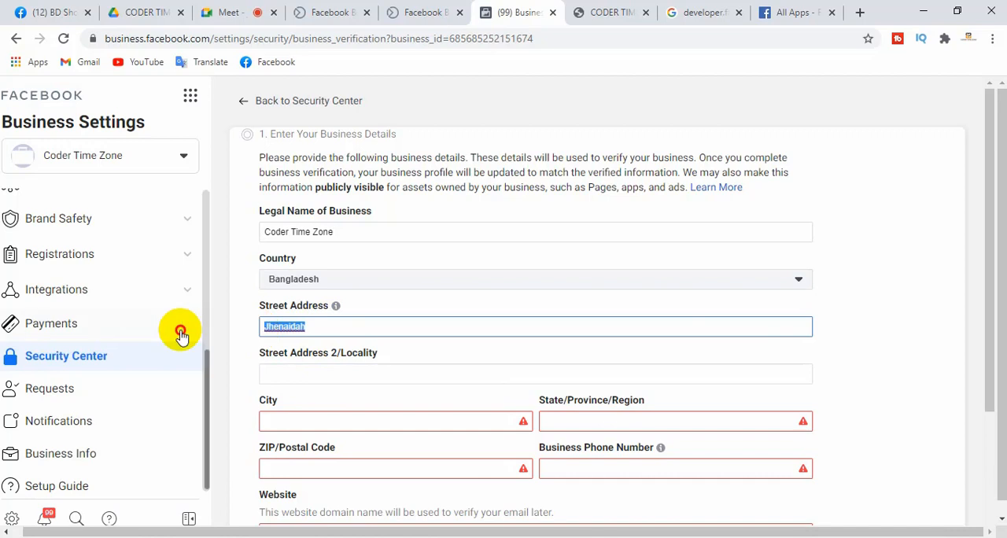
click(305, 368)
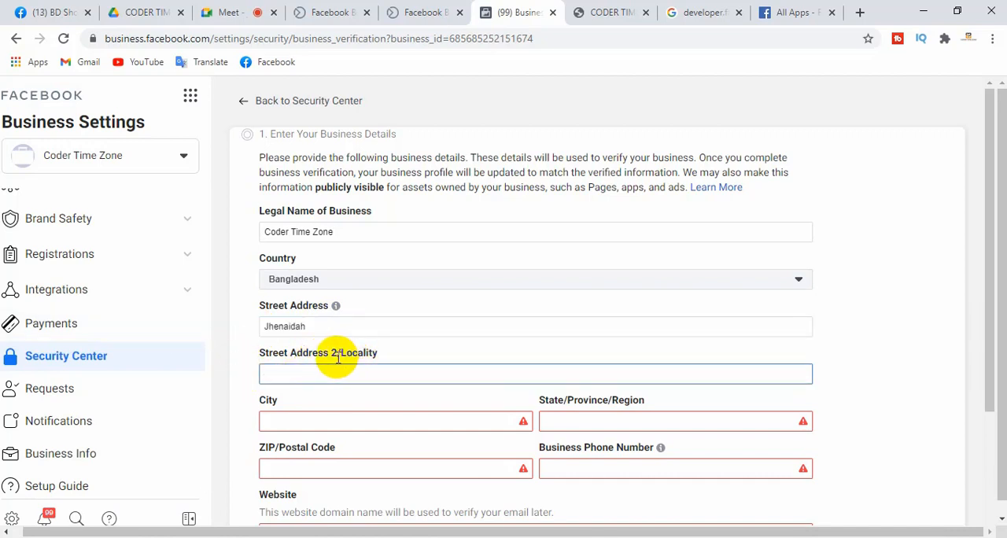
click(293, 422)
key(ctrl+v)
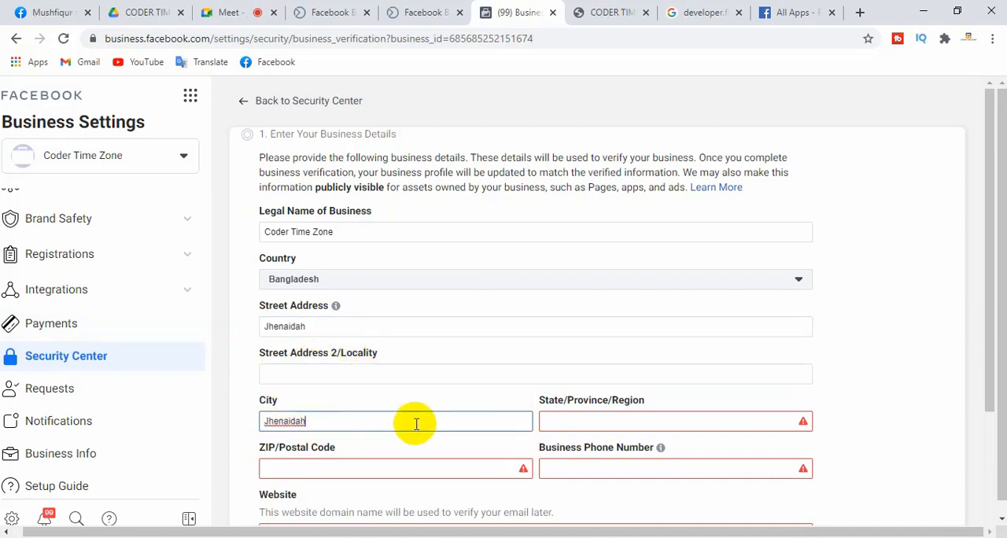
click(581, 424)
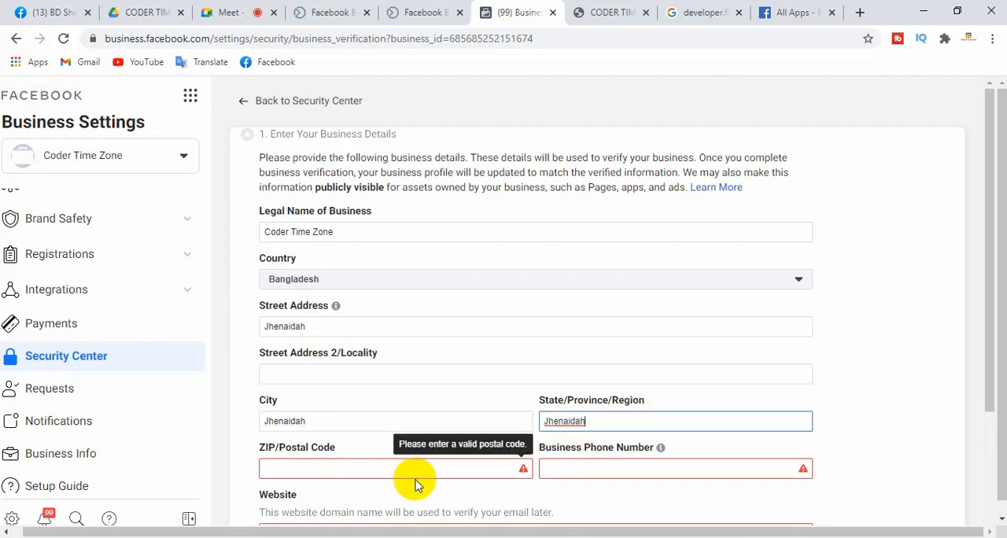
Fill in the business's postal code and business phone number
click(360, 468)
text(73)
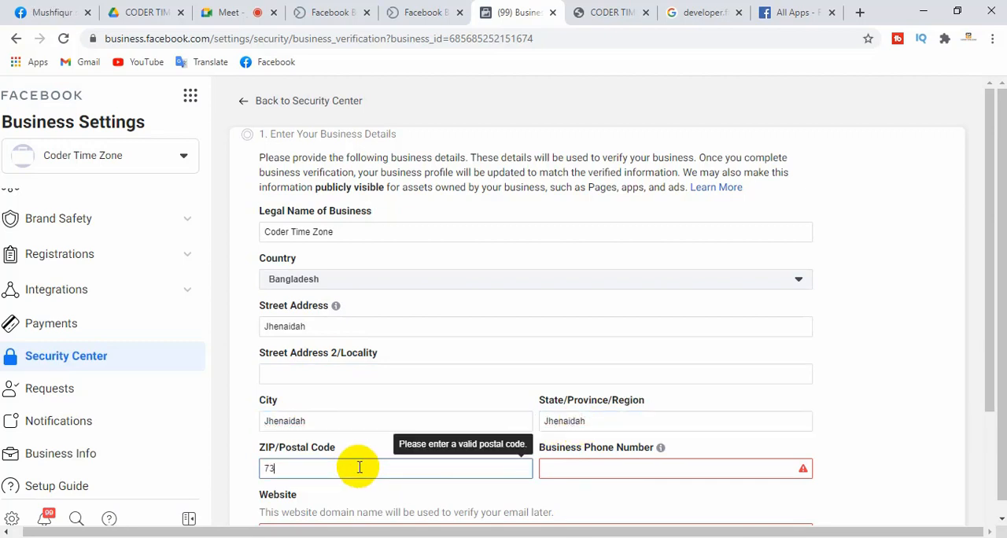
text(00)
click(589, 468)
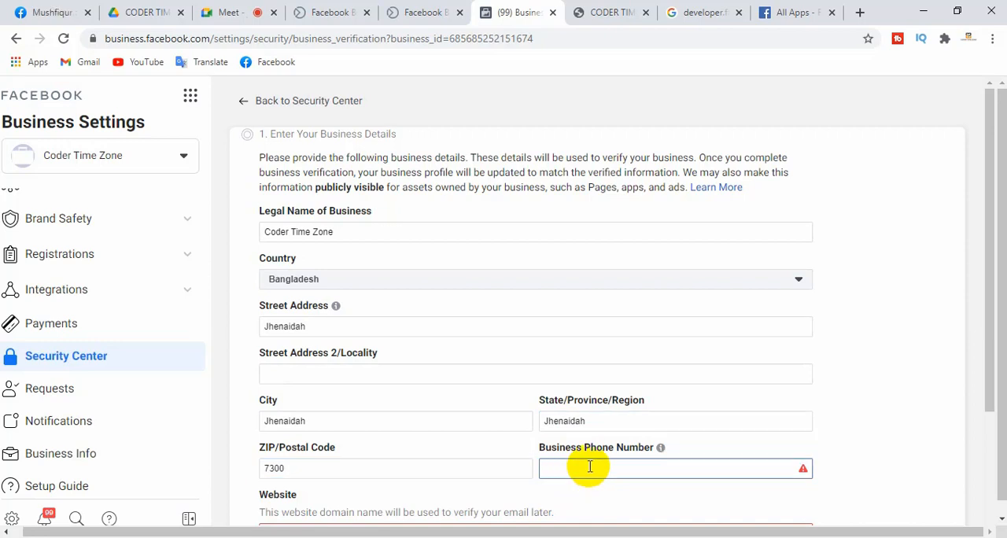
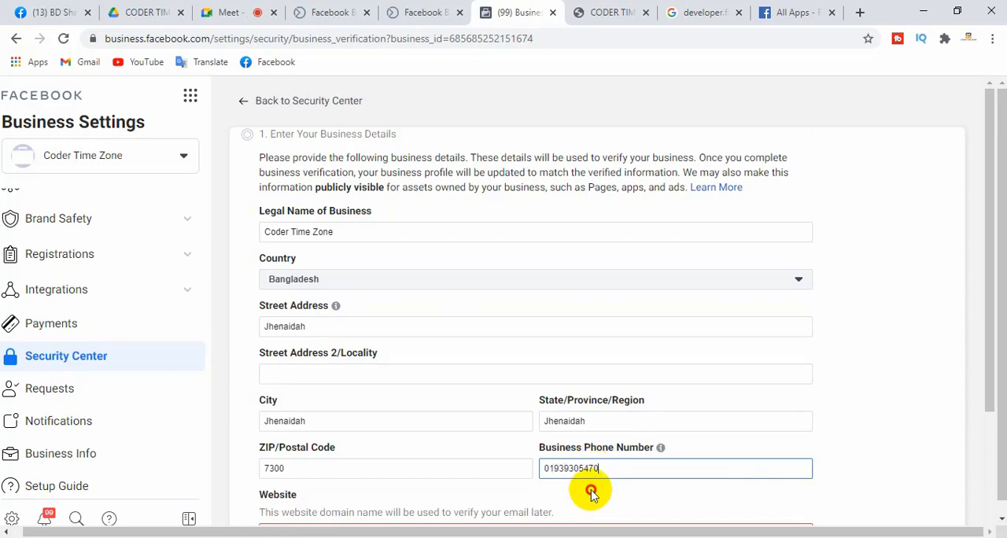
click(590, 490)
drag(989, 299, 992, 387)
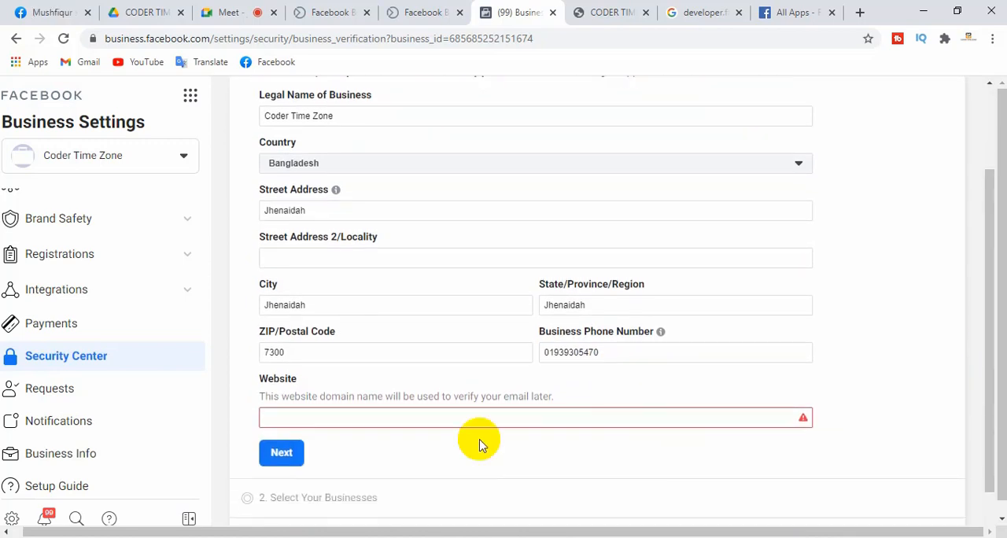
click(388, 416)
click(621, 13)
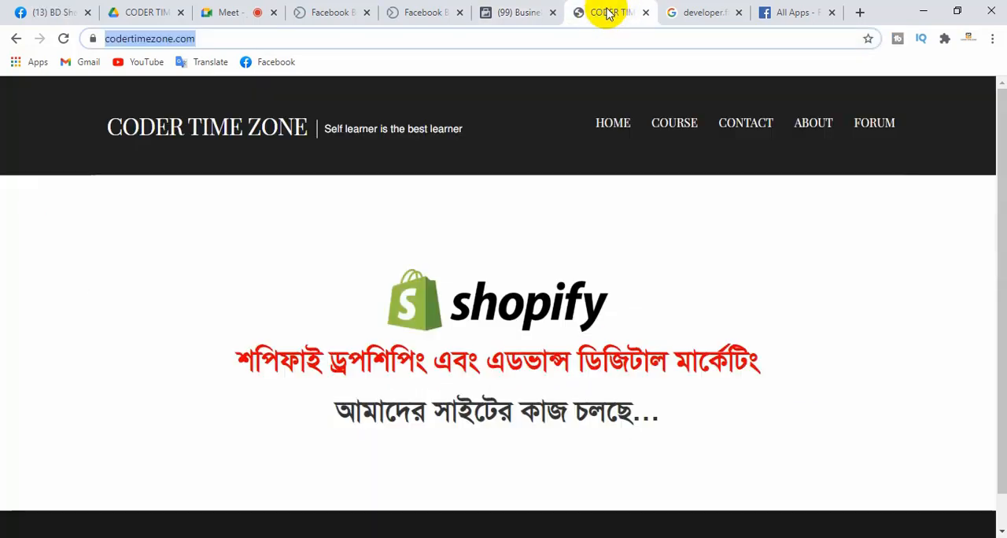
click(225, 39)
key(ctrl+c)
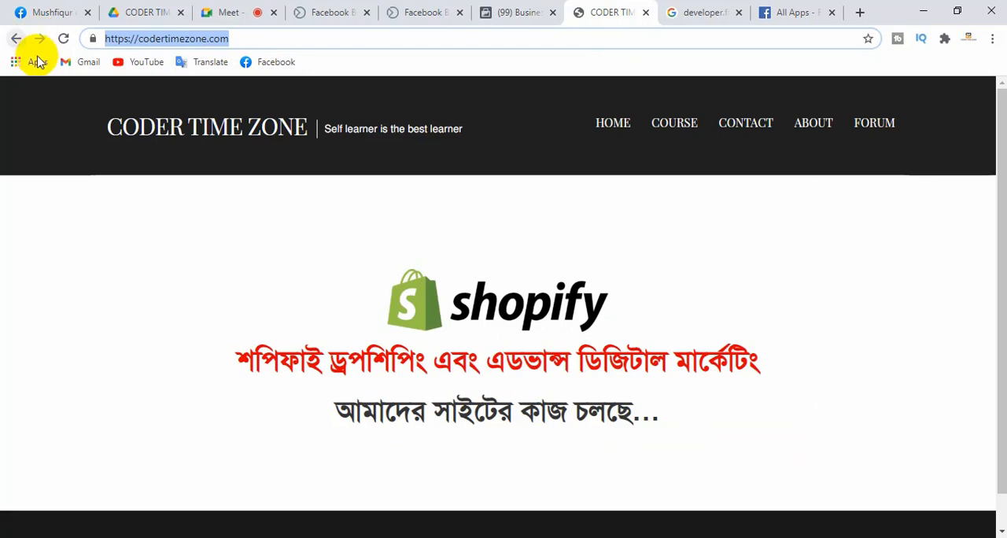
click(503, 12)
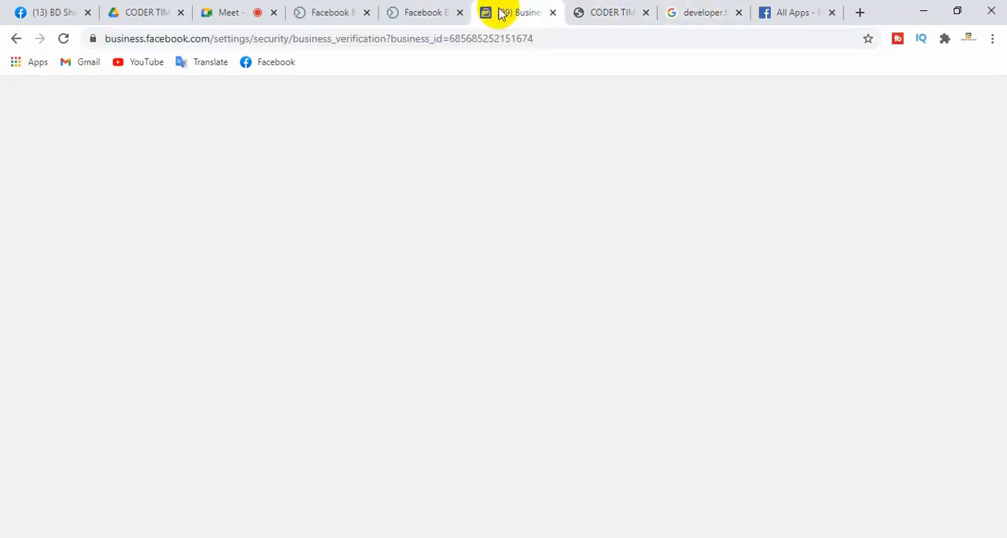
click(427, 407)
key(ctrl+v)
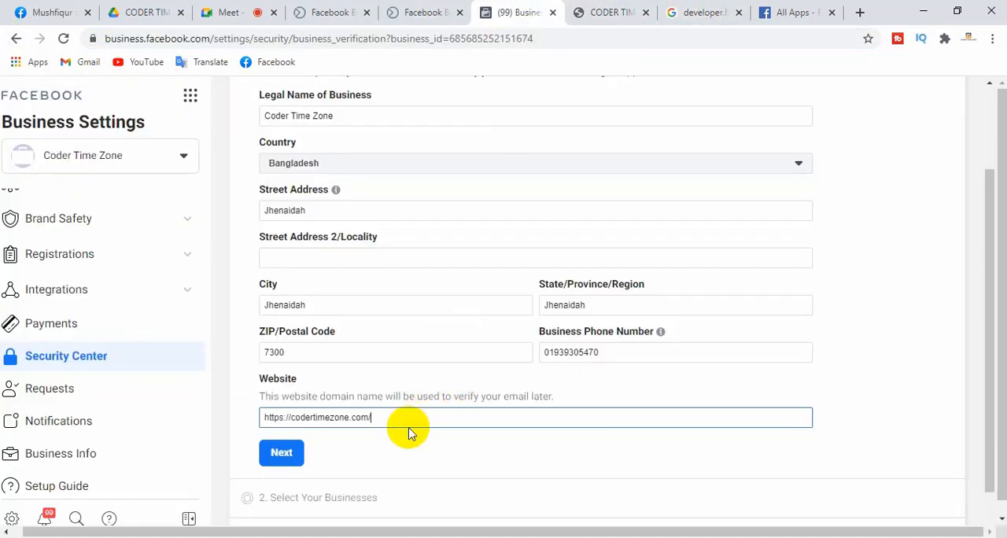
click(284, 451)
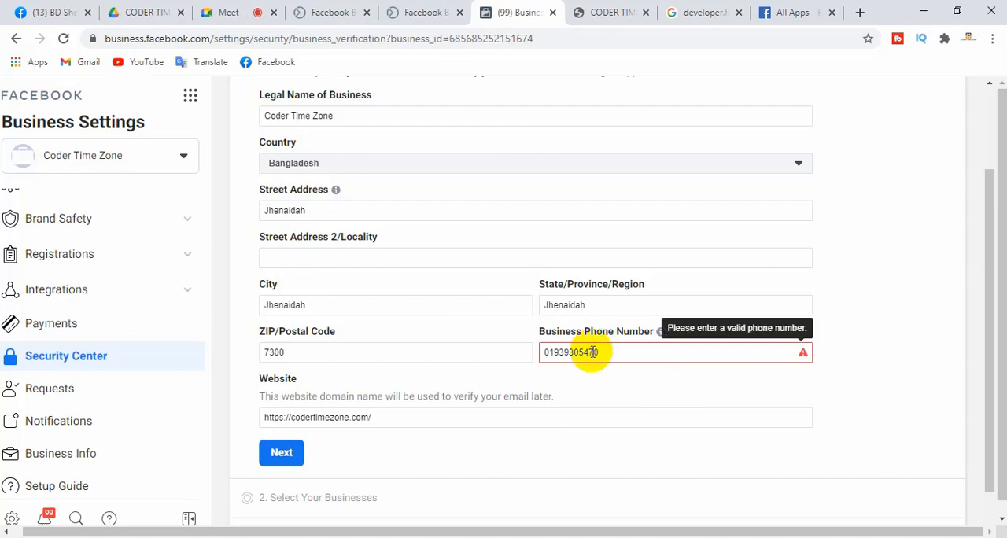
Prefix the business phone number with 88 for the country code and submit the business details again
click(542, 353)
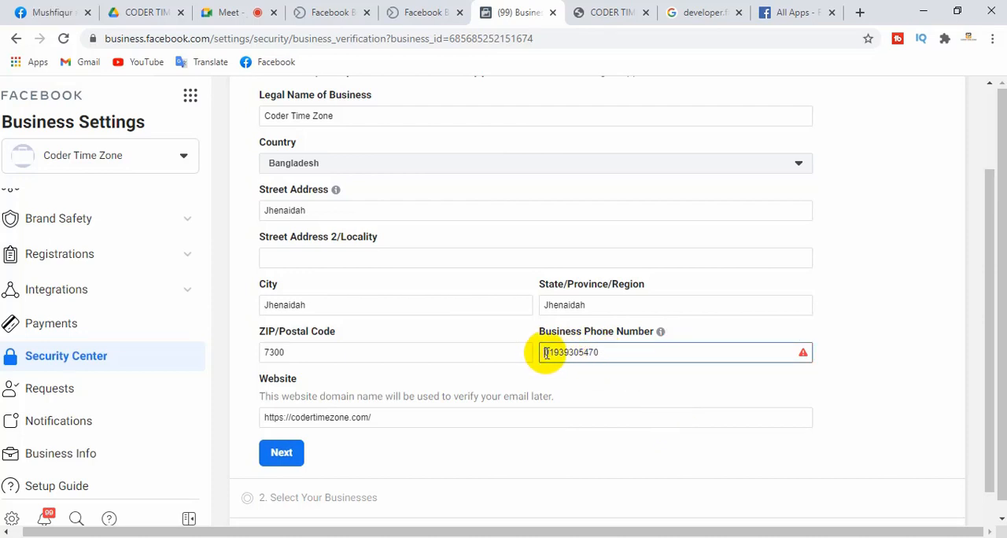
text(88)
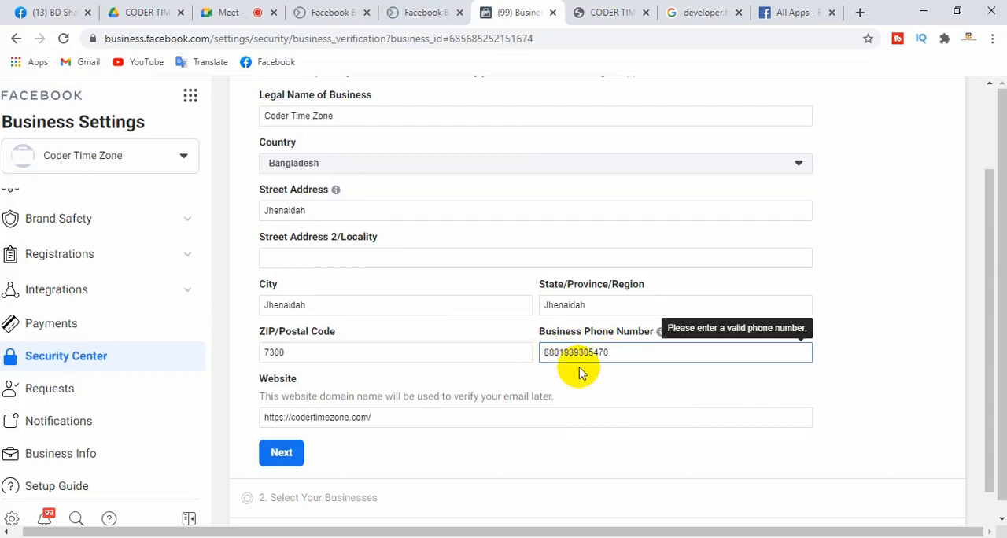
click(283, 453)
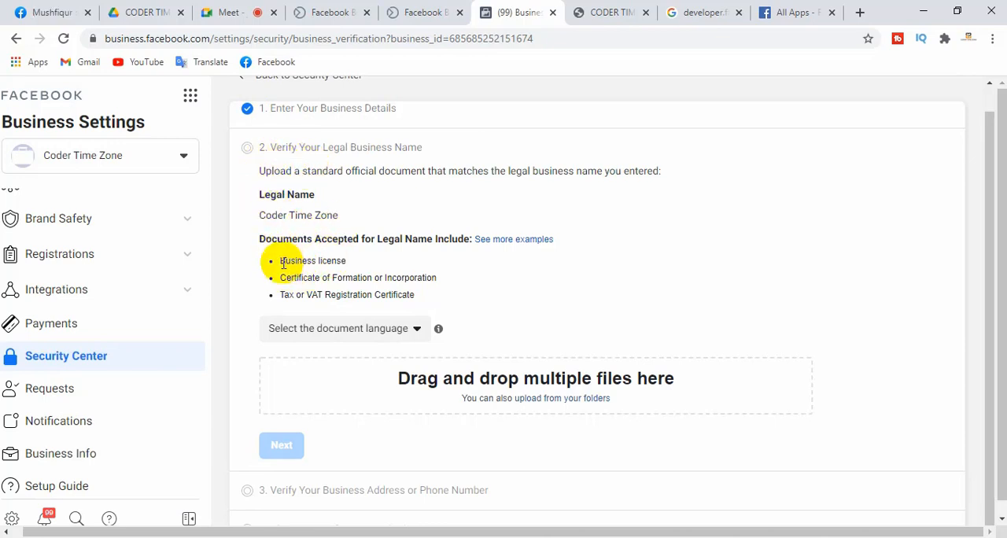
Review the document types accepted as proof of the legal business name
drag(281, 263, 357, 264)
click(362, 265)
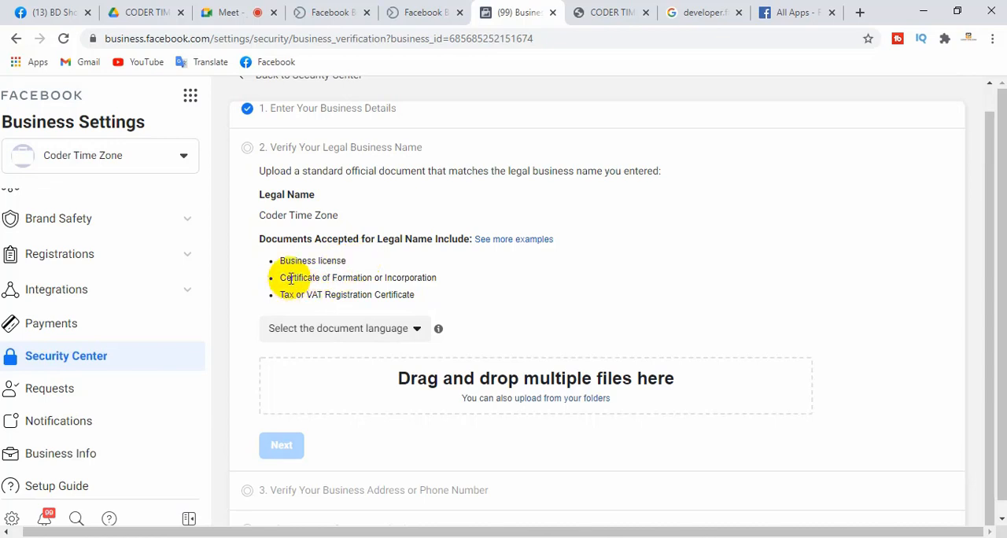
drag(290, 277, 363, 279)
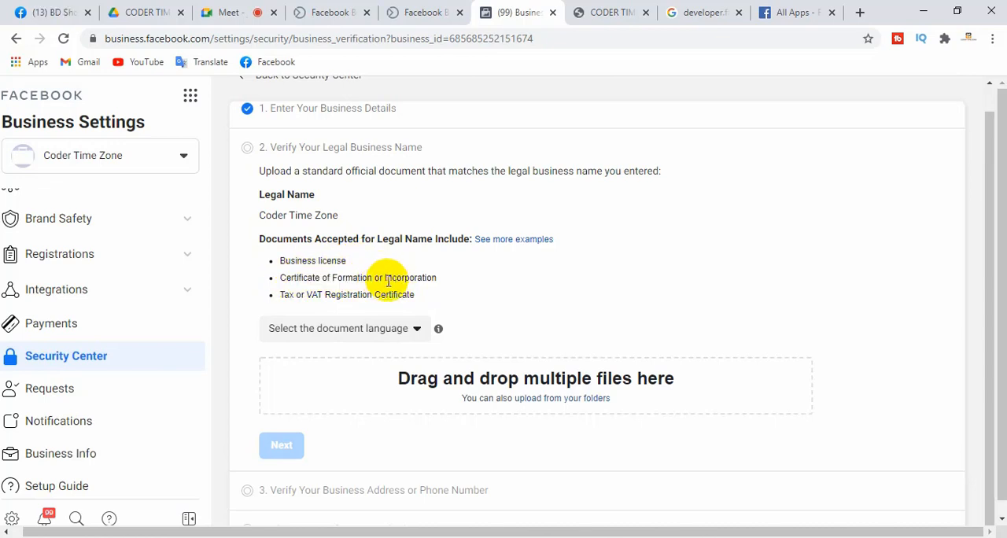
drag(387, 281, 442, 285)
click(445, 284)
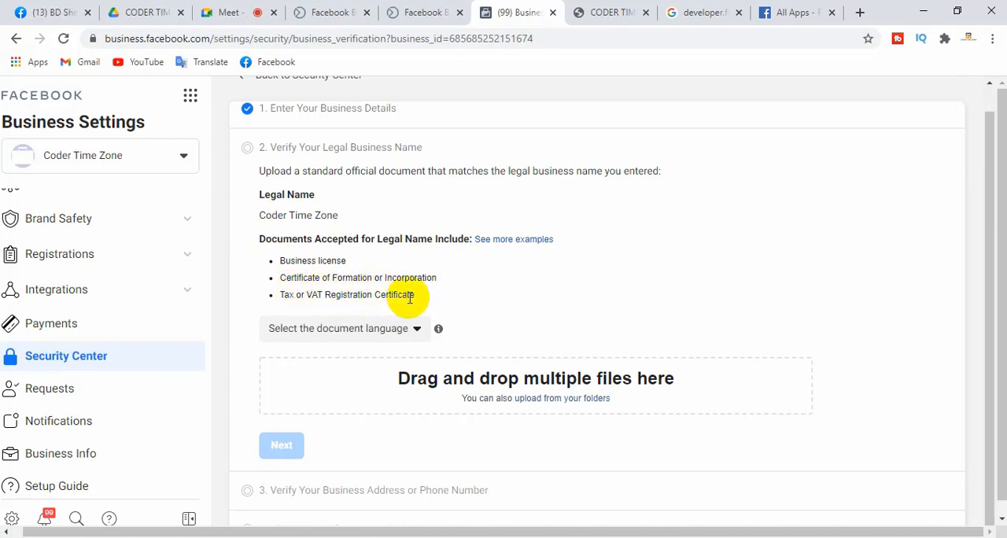
drag(412, 296, 286, 294)
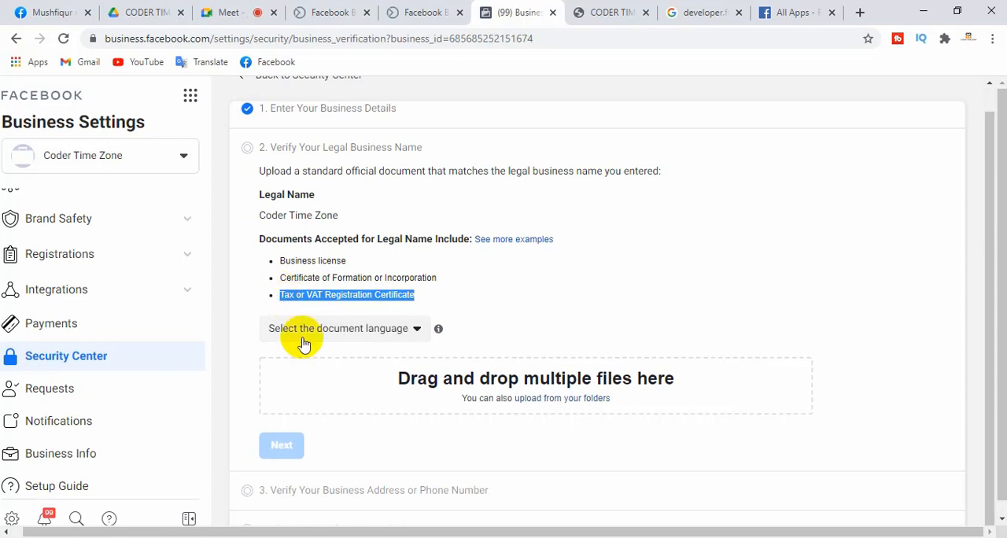
Set the language of the legal business name document to English (UK)
click(417, 331)
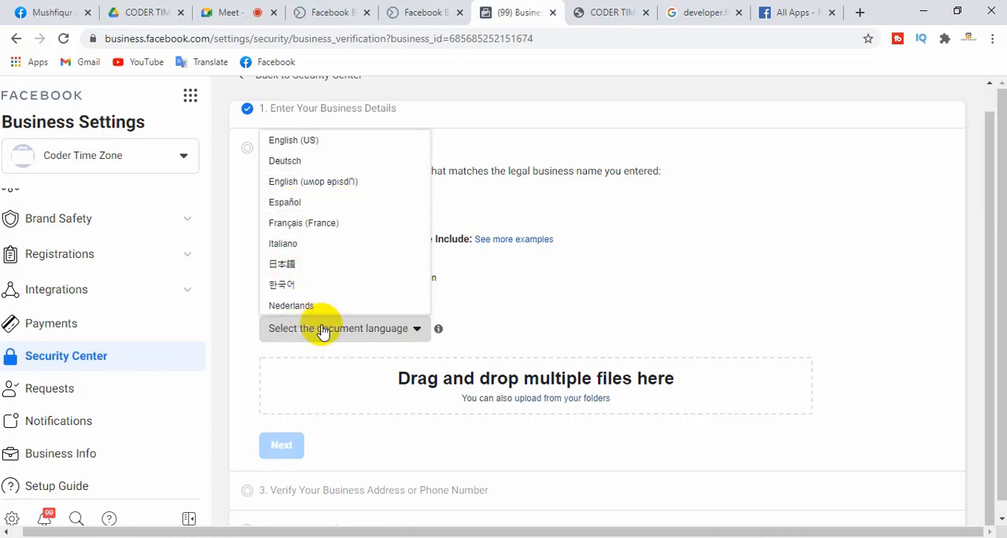
drag(421, 153, 410, 236)
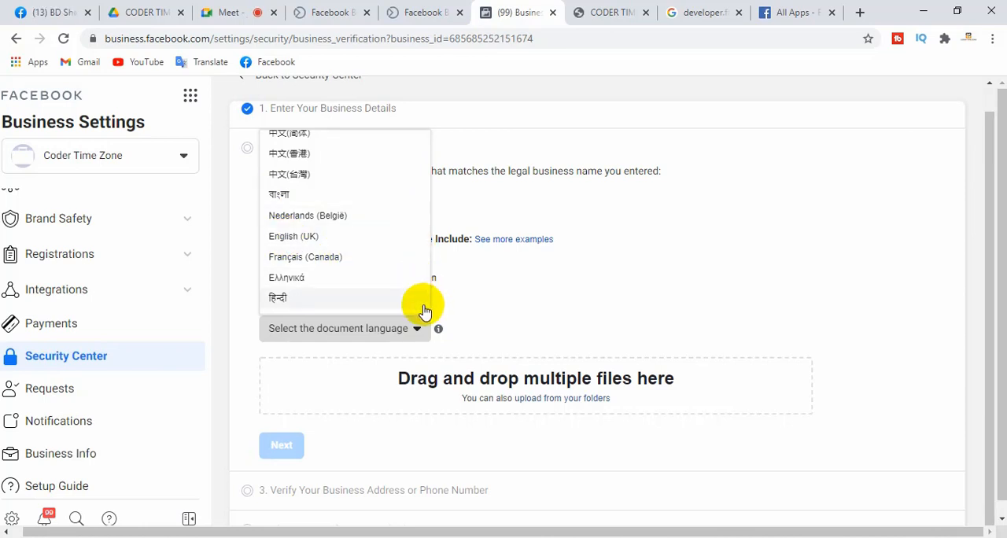
click(306, 236)
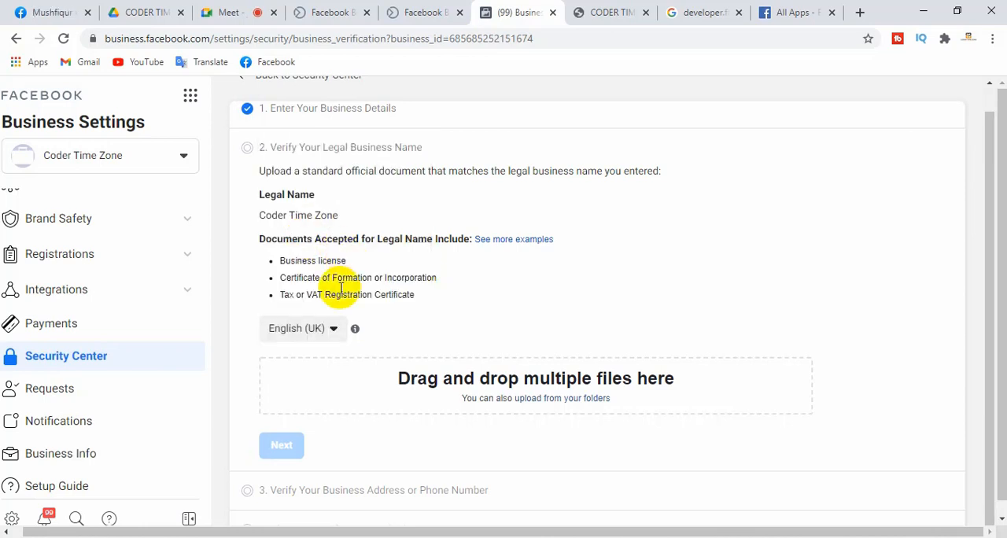
Upload the business-smart-working-online image from the Desktop as the legal name document and continue to address verification
click(551, 399)
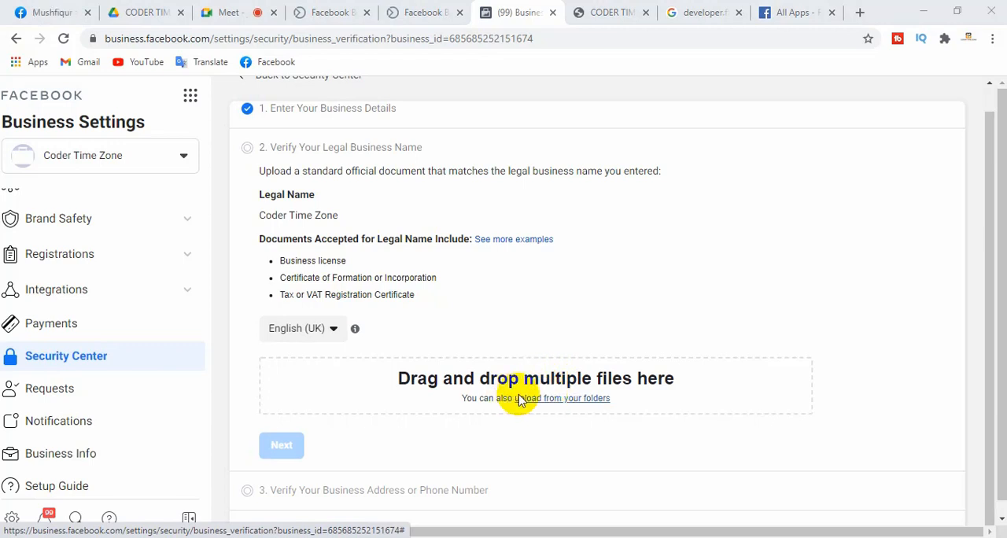
click(538, 400)
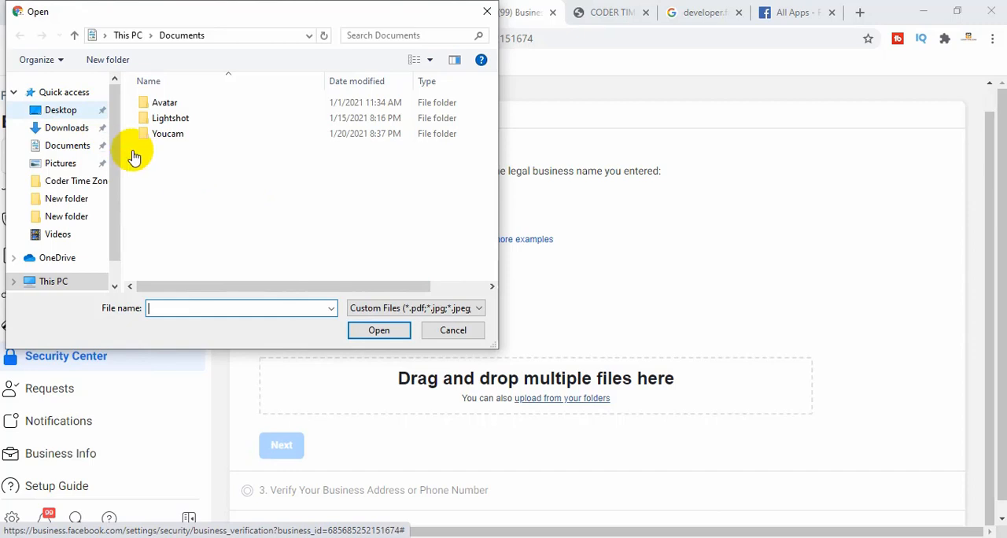
click(61, 110)
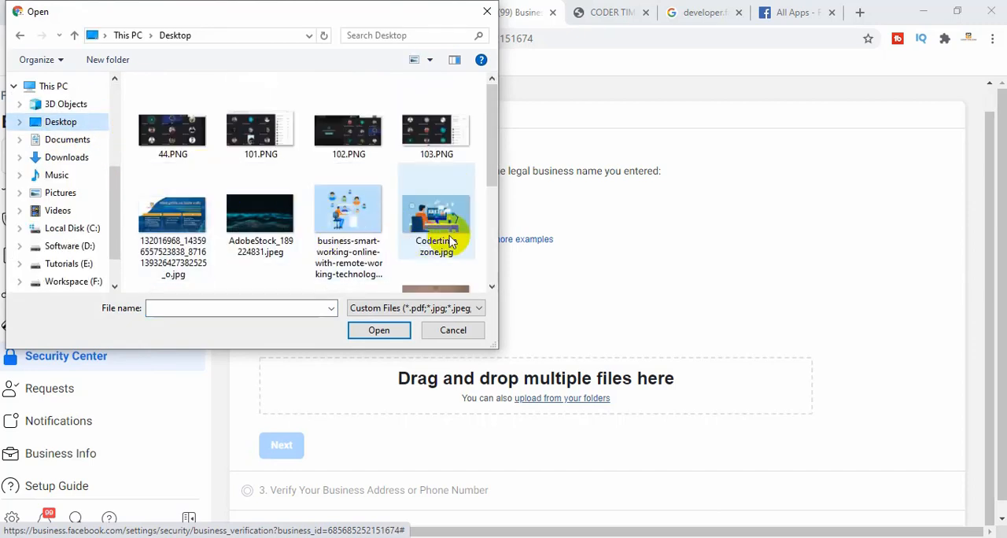
click(357, 220)
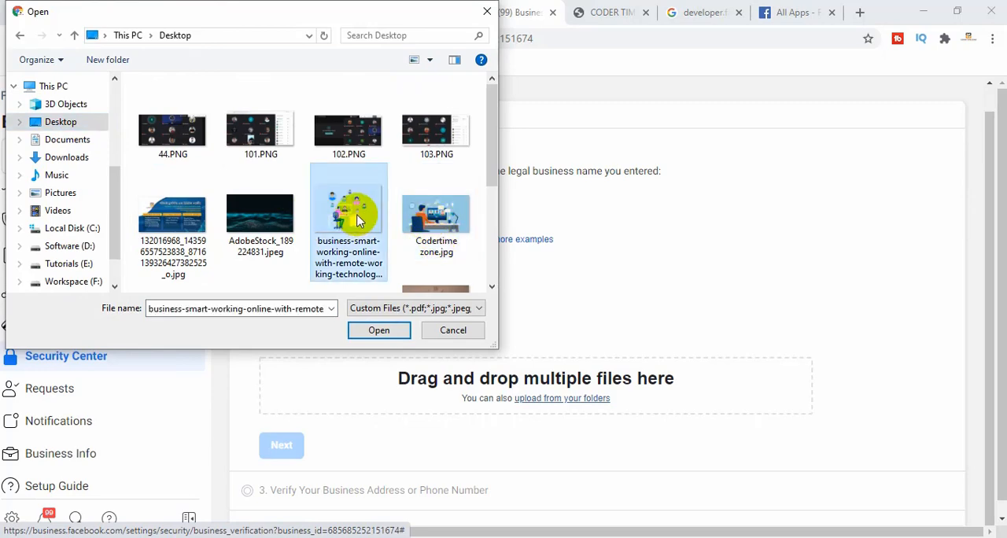
click(395, 329)
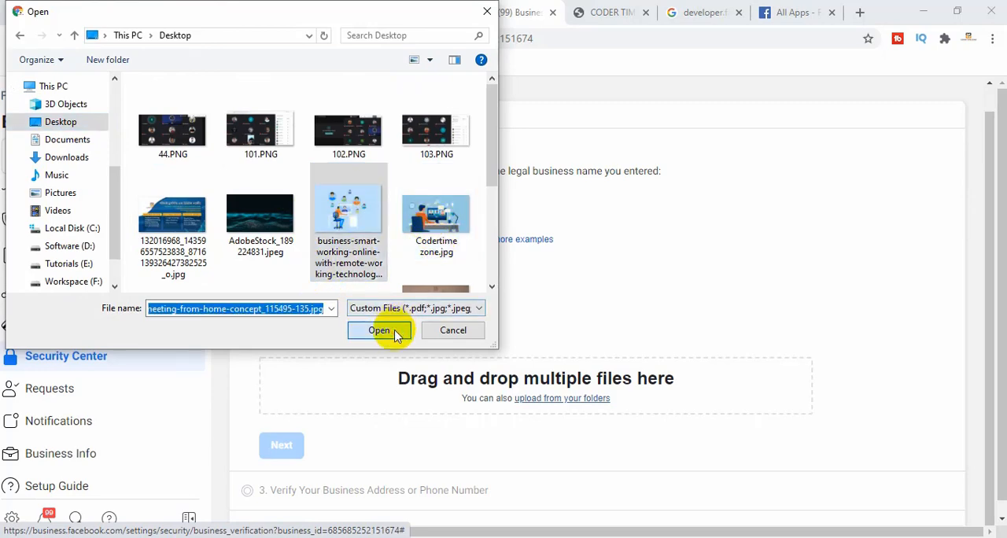
click(283, 480)
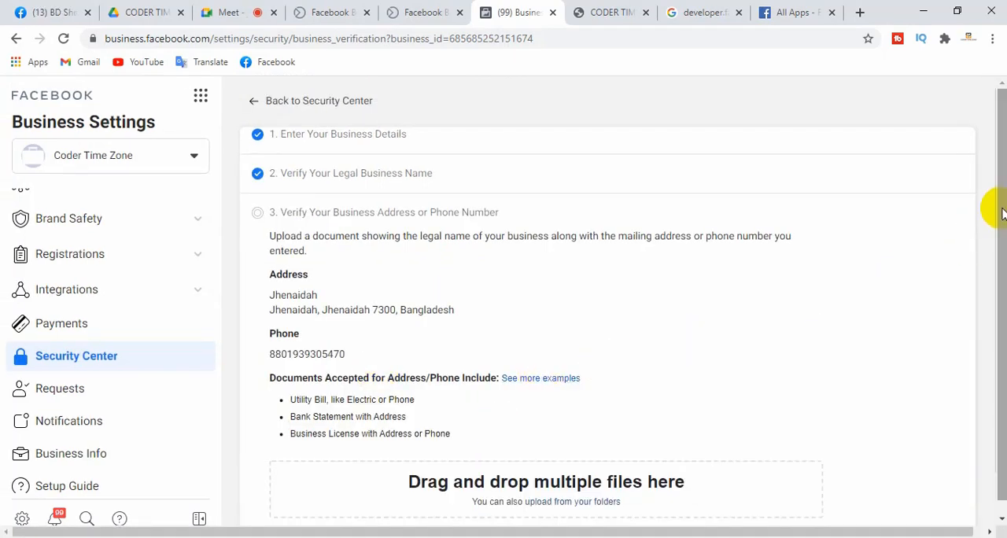
Review the entered business address and the document types accepted as proof of address or phone number
scroll(999, 236, down, 2)
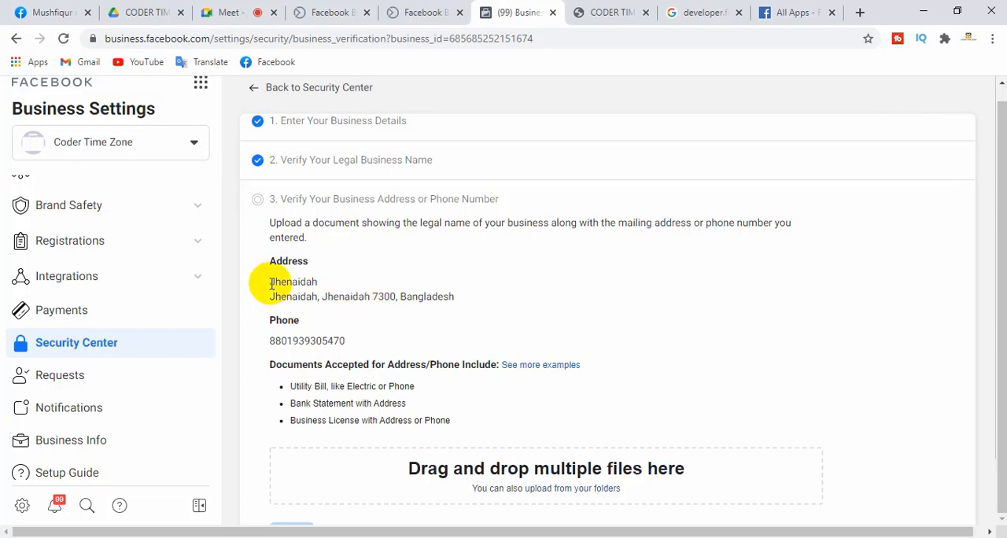
drag(272, 284, 482, 297)
click(483, 298)
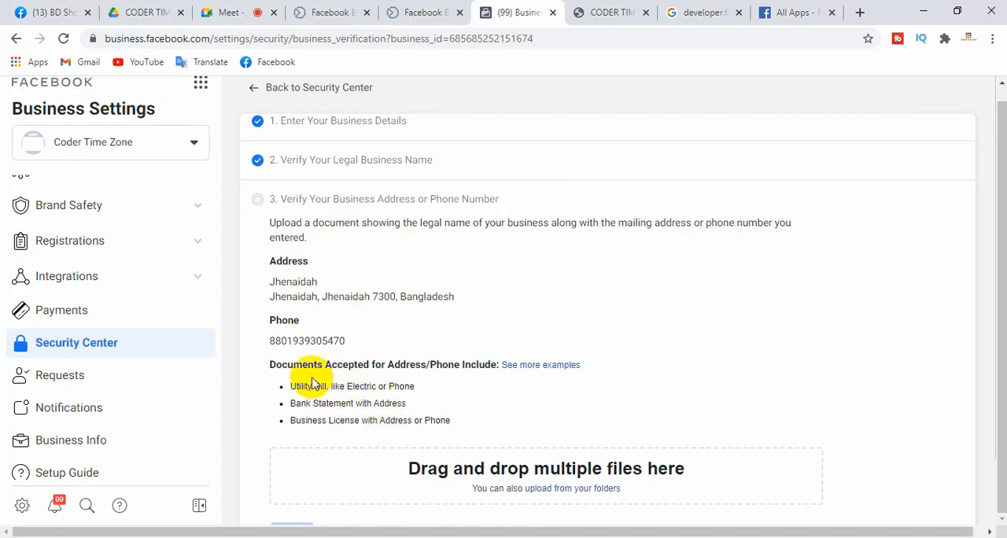
drag(292, 384, 408, 385)
click(332, 388)
click(409, 387)
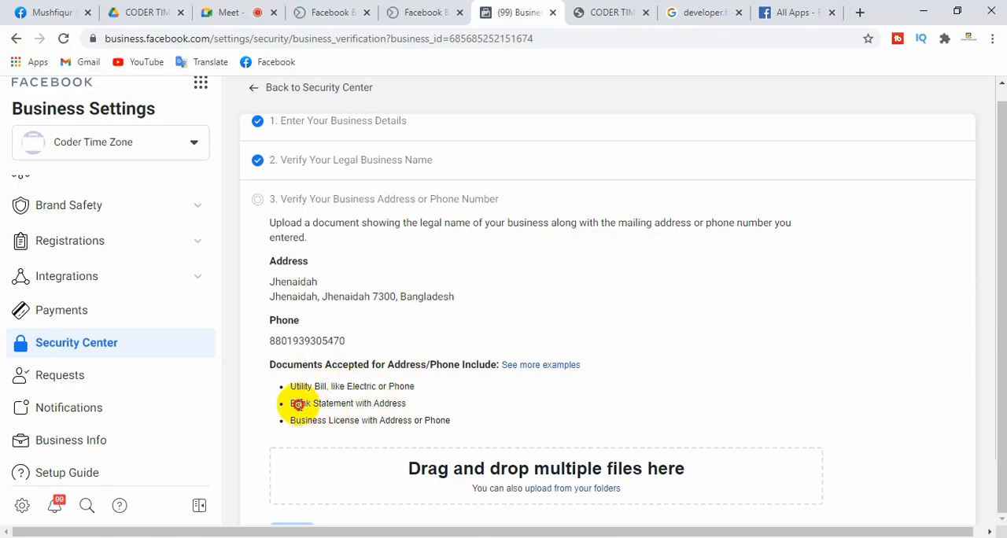
drag(298, 404, 401, 402)
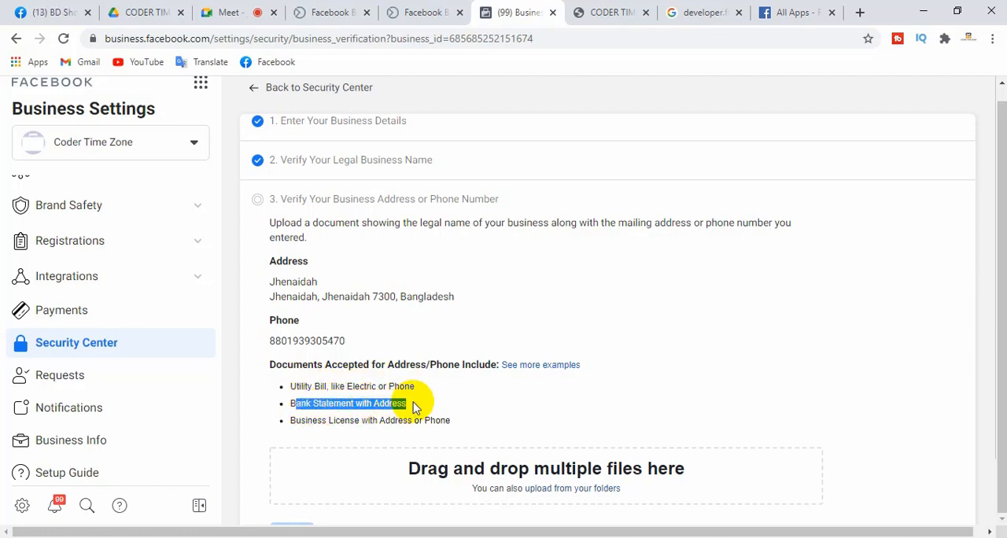
click(415, 405)
drag(299, 420, 461, 415)
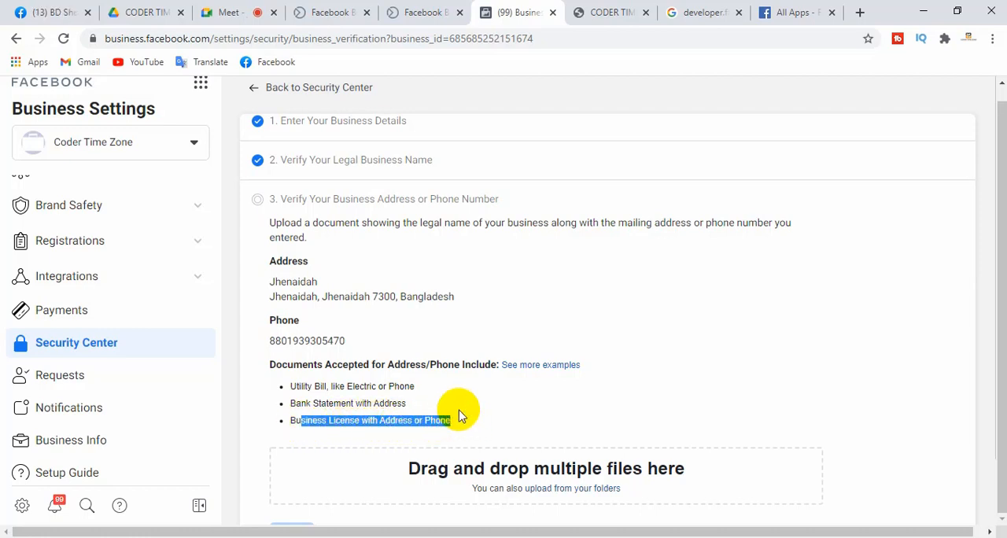
click(461, 416)
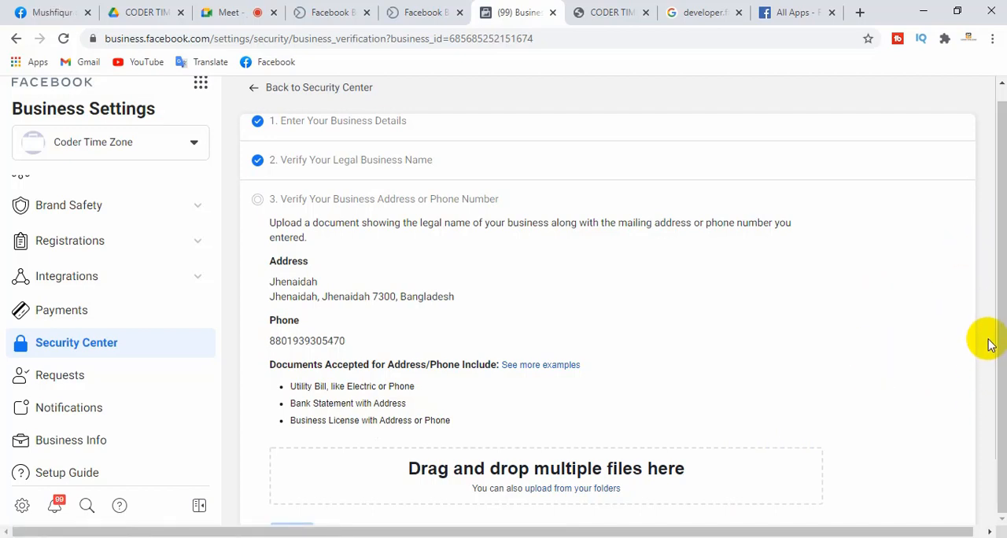
Upload the depositphotos_359335196 stock illustration from the Desktop as the address or phone document and continue to the verification method
drag(988, 360, 990, 458)
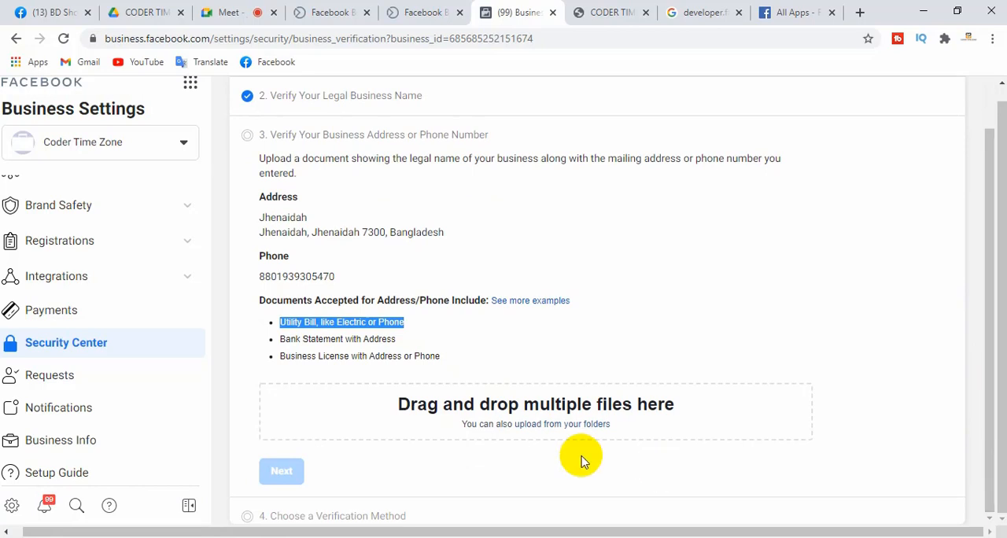
click(551, 426)
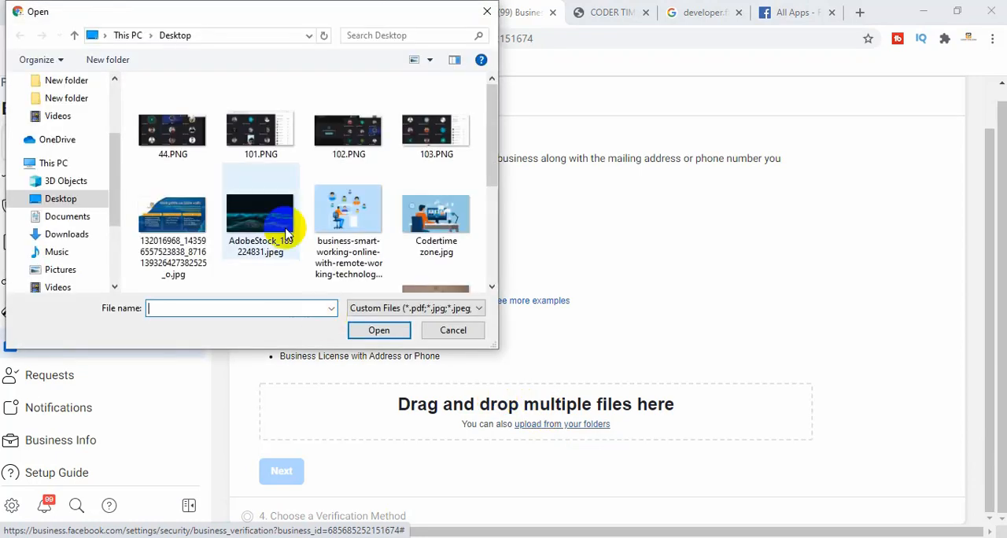
scroll(396, 236, down, 1)
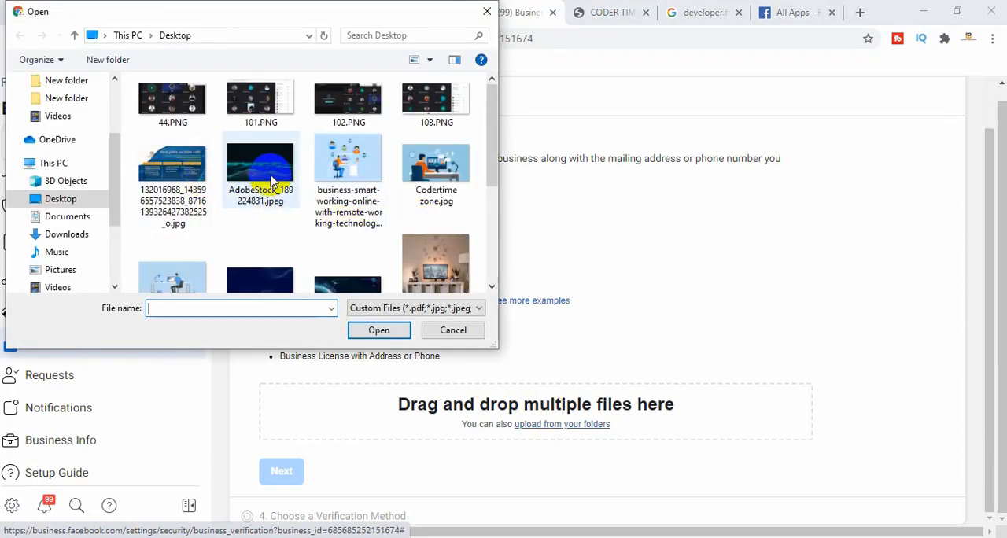
click(268, 177)
click(191, 275)
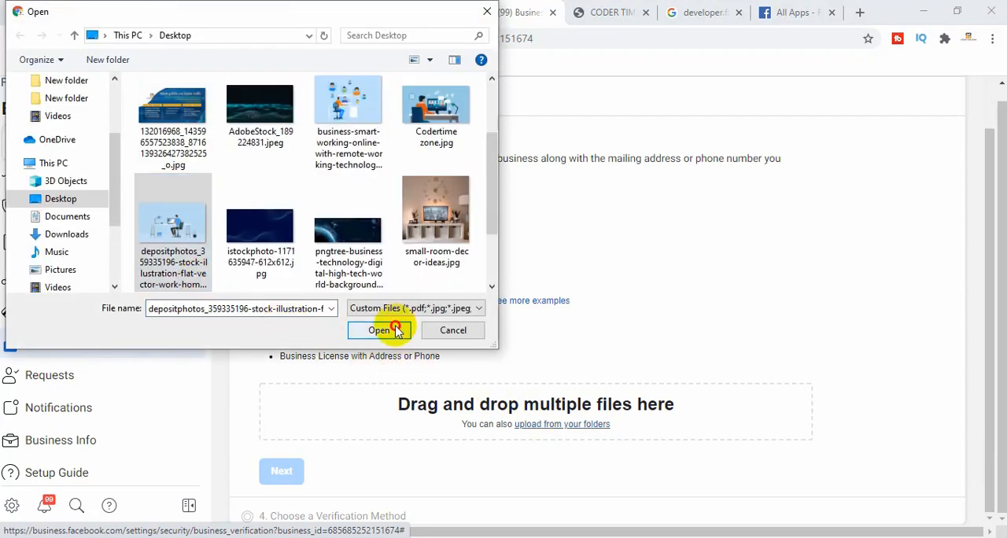
click(399, 328)
click(282, 490)
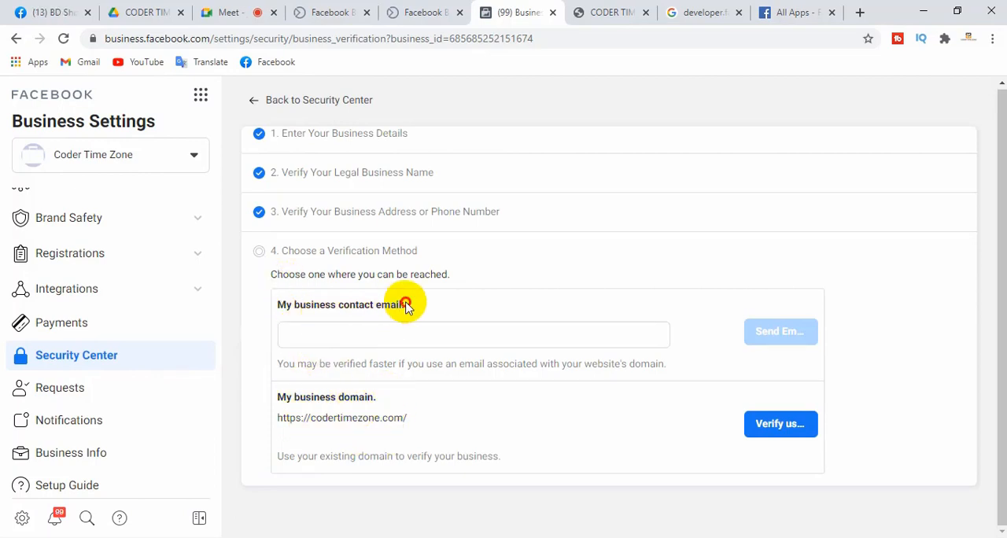
Examine the two verification methods, by business contact email and by the business domain
drag(406, 307, 270, 306)
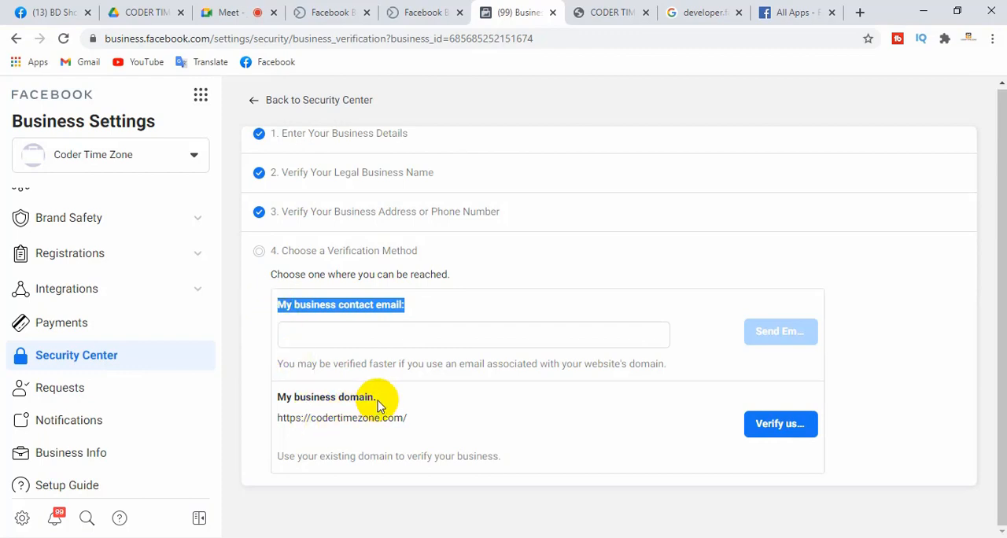
drag(377, 404, 277, 403)
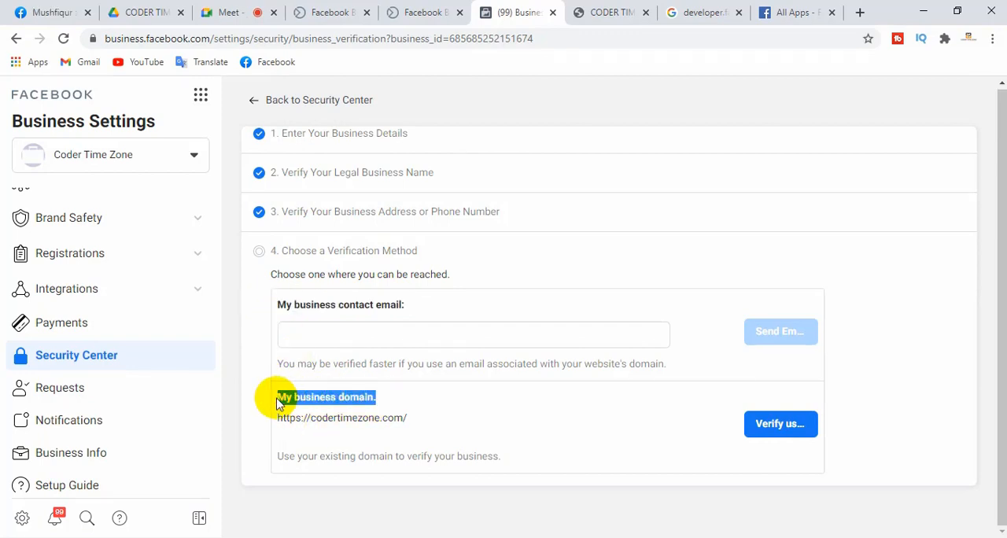
click(336, 337)
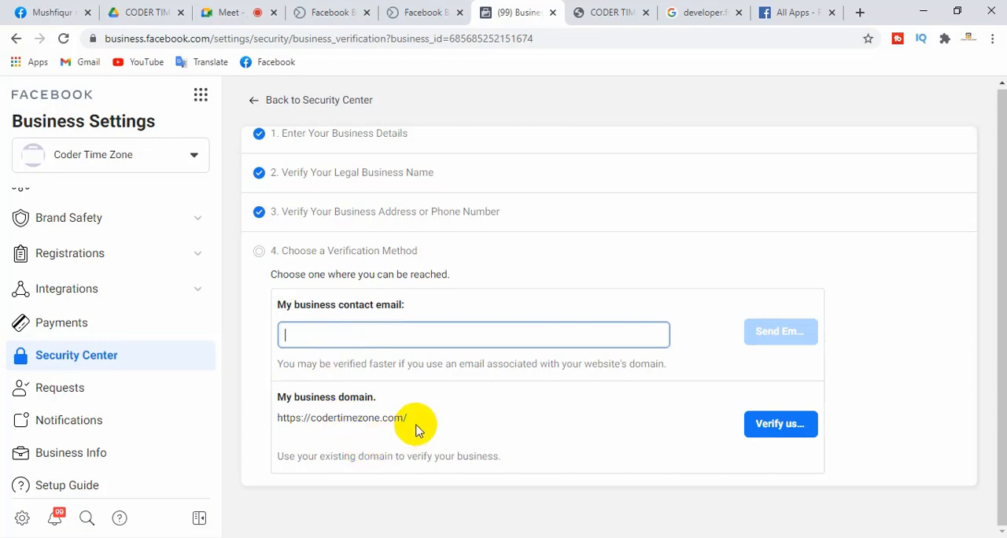
drag(411, 422, 287, 419)
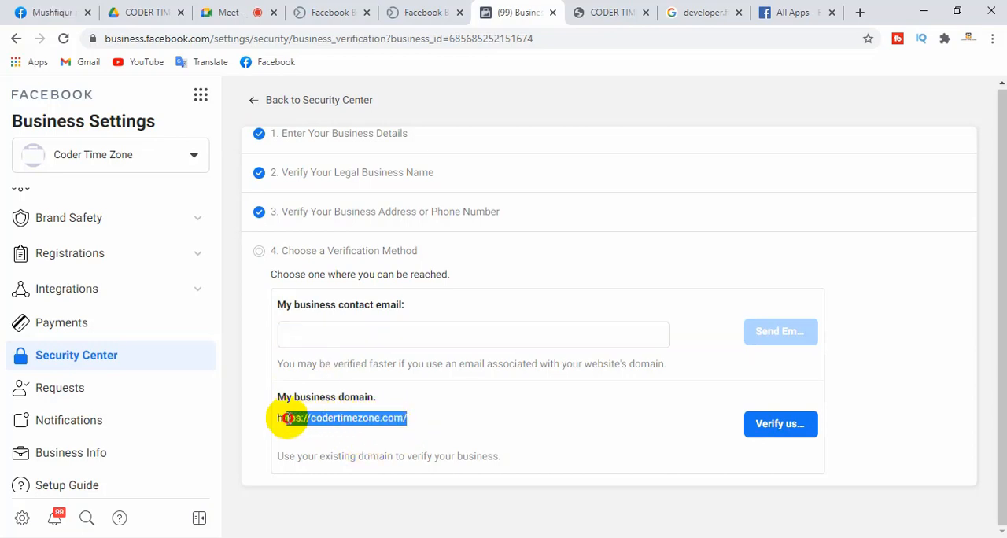
click(489, 423)
click(766, 433)
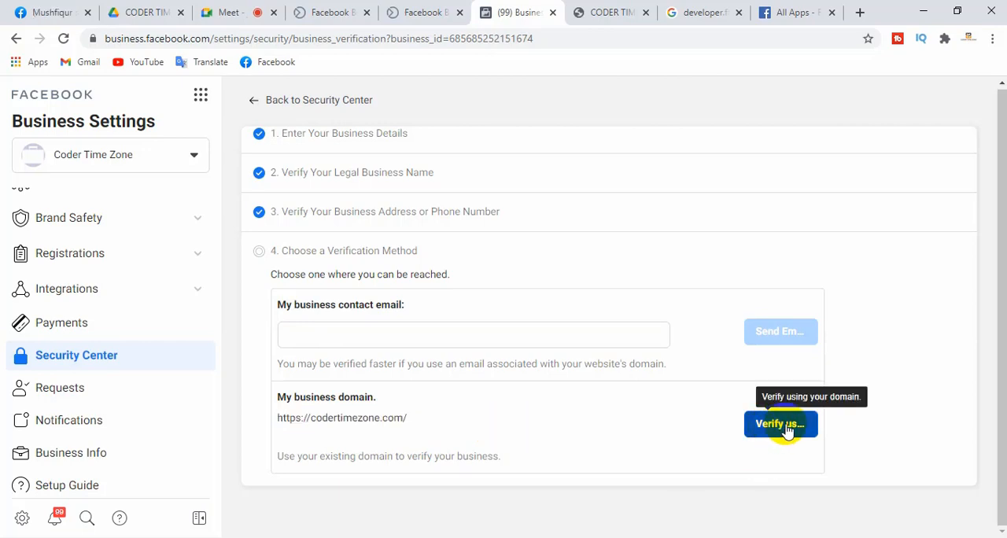
Enter the business's email address as the contact email for verification
click(348, 331)
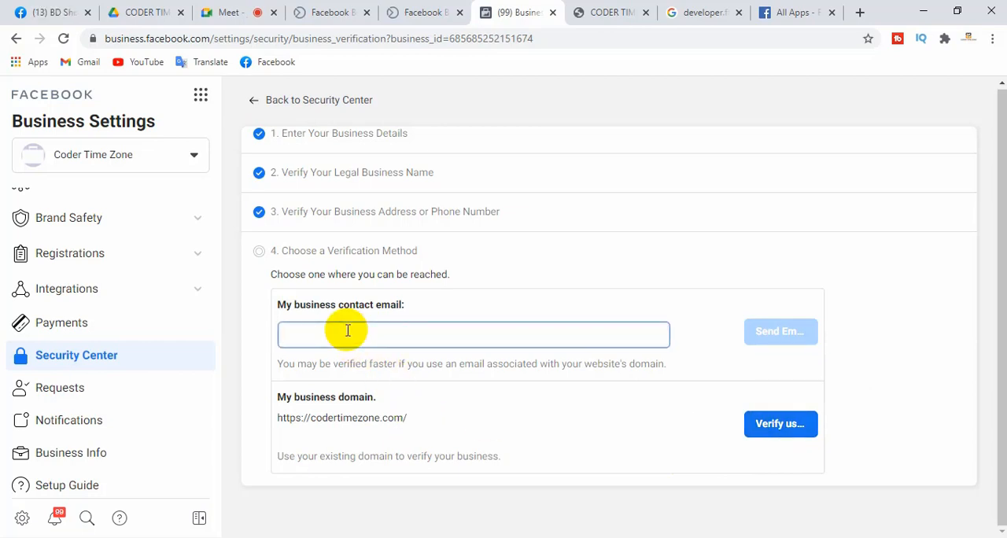
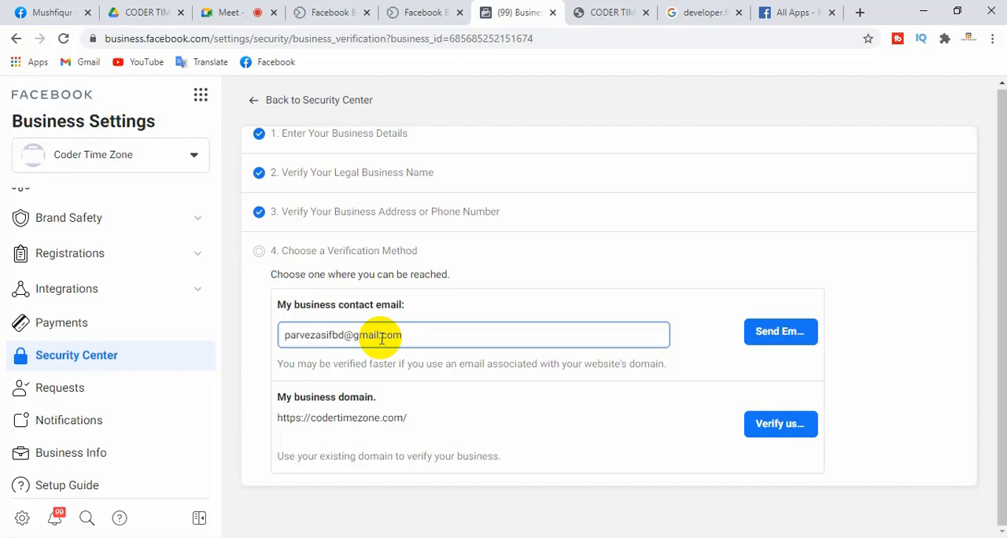
drag(403, 334, 265, 335)
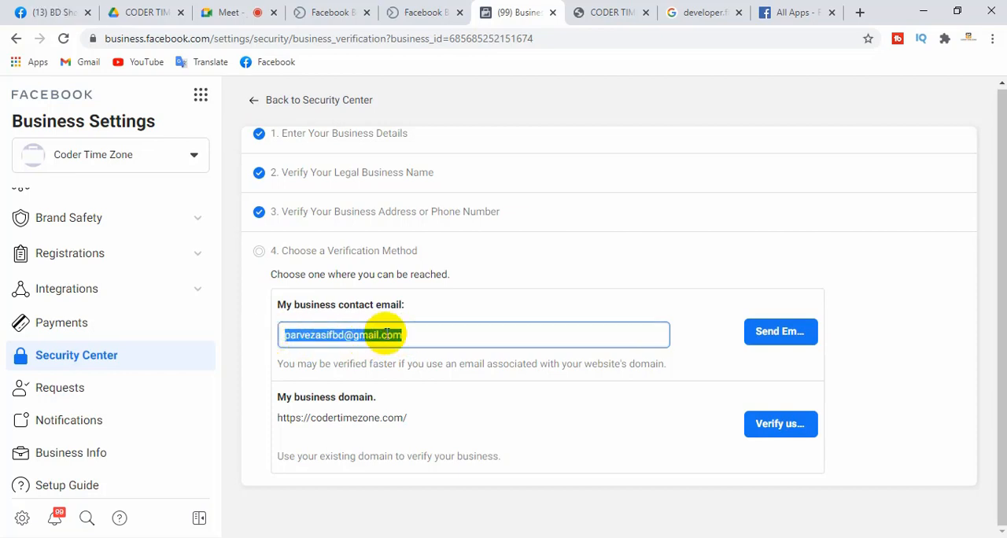
drag(411, 332, 281, 334)
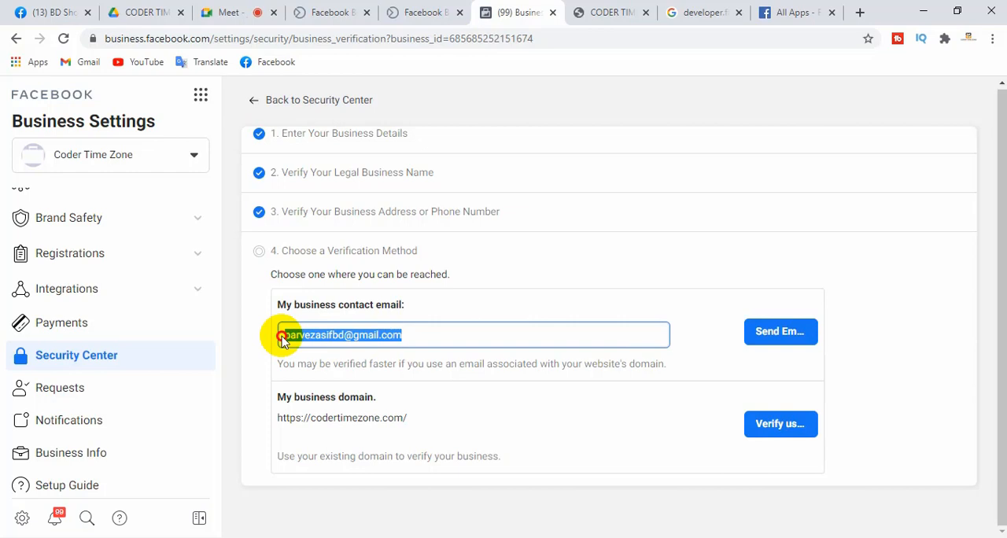
click(348, 333)
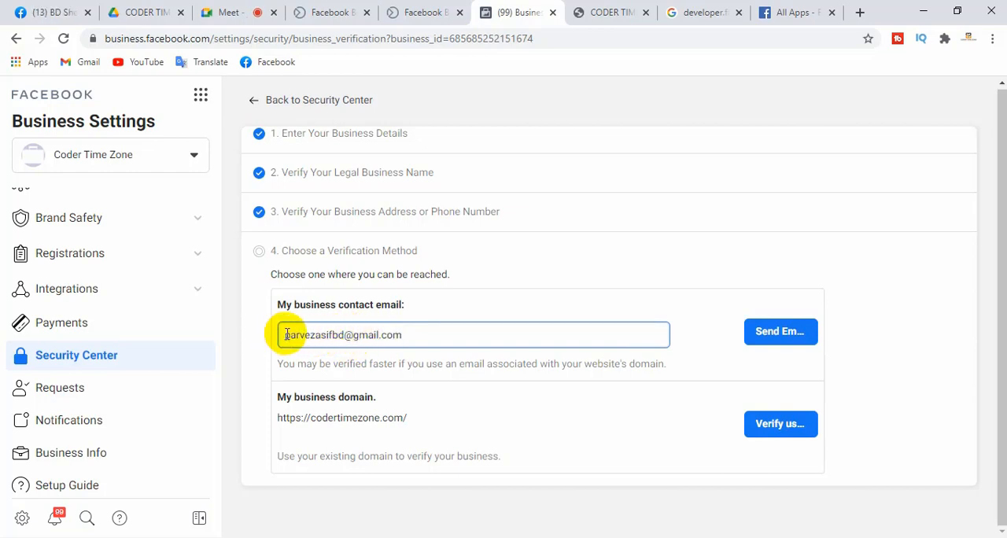
drag(286, 335, 411, 334)
click(412, 334)
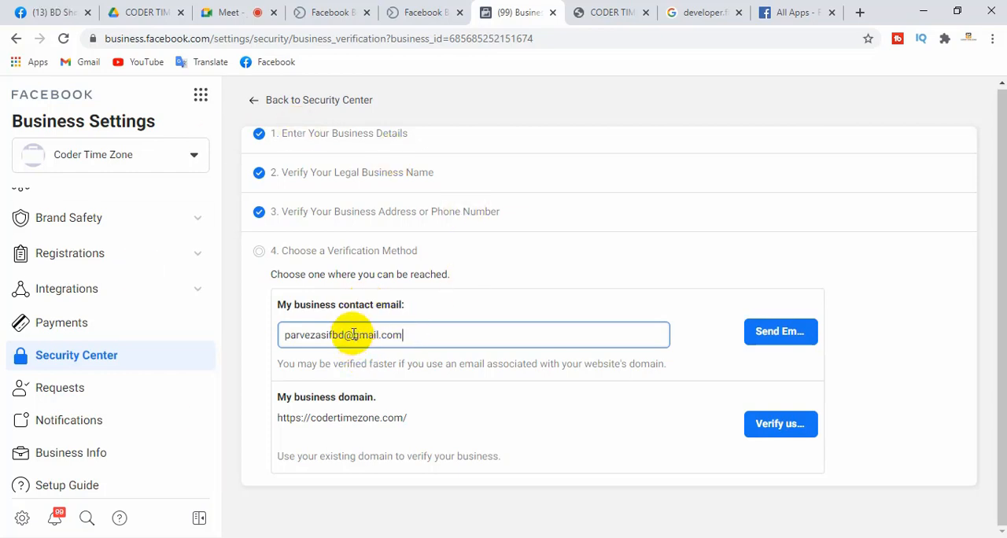
Change the domain of the business contact email to codertimezone.com to match the business website
drag(353, 334, 378, 335)
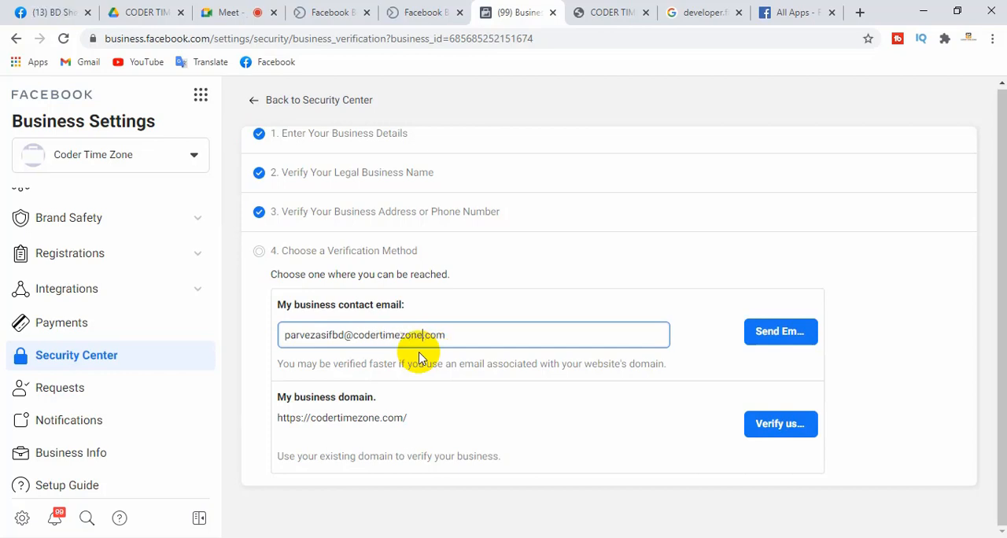
drag(454, 336, 256, 338)
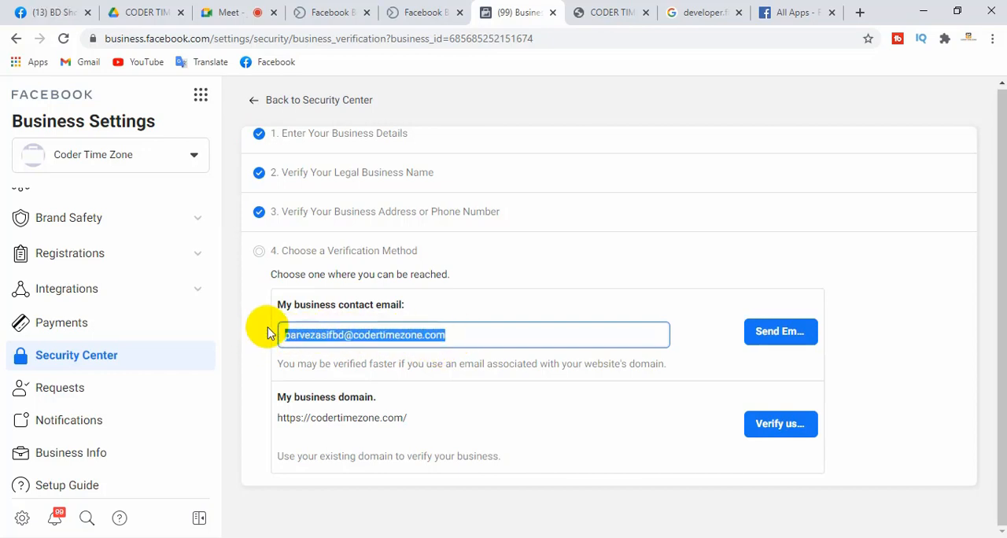
click(465, 338)
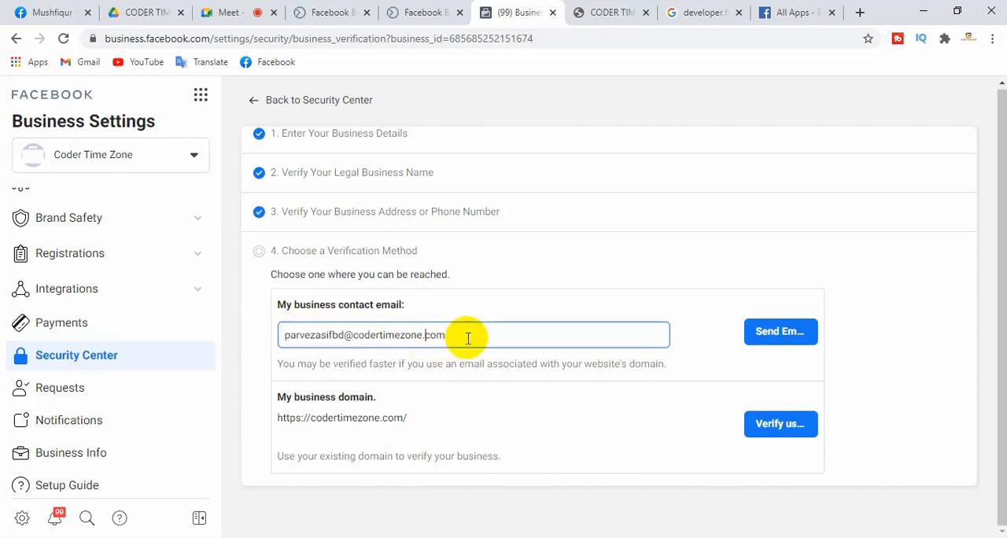
drag(449, 338, 288, 336)
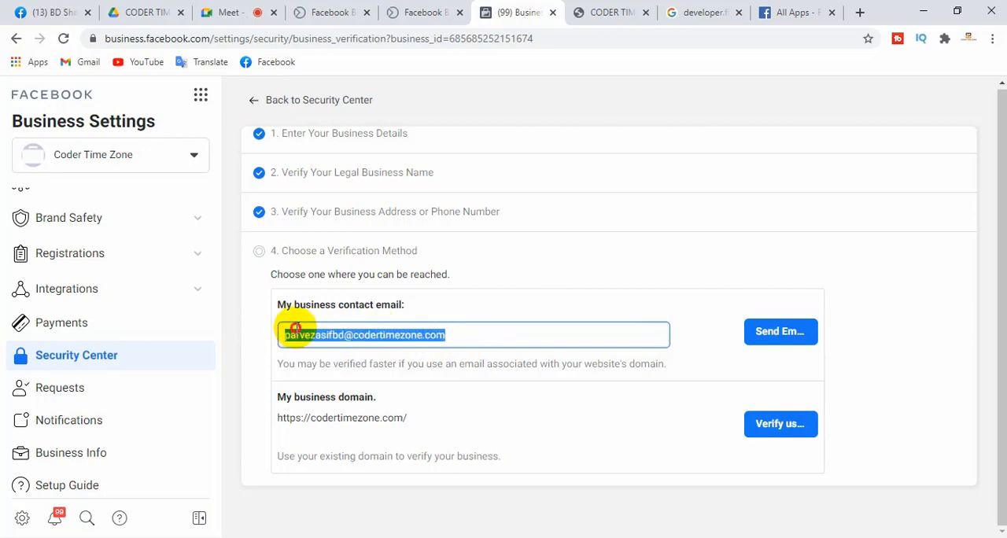
click(295, 329)
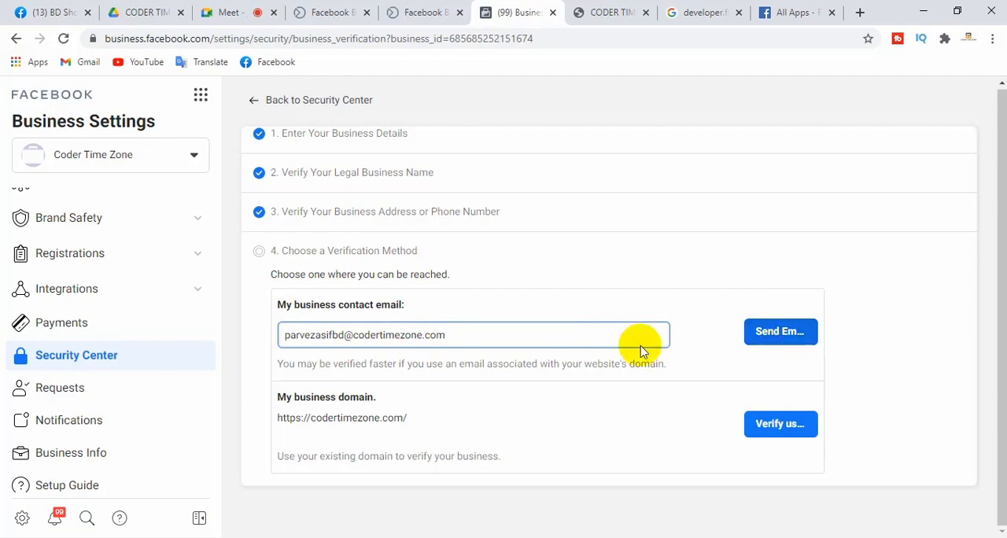
drag(461, 337, 274, 367)
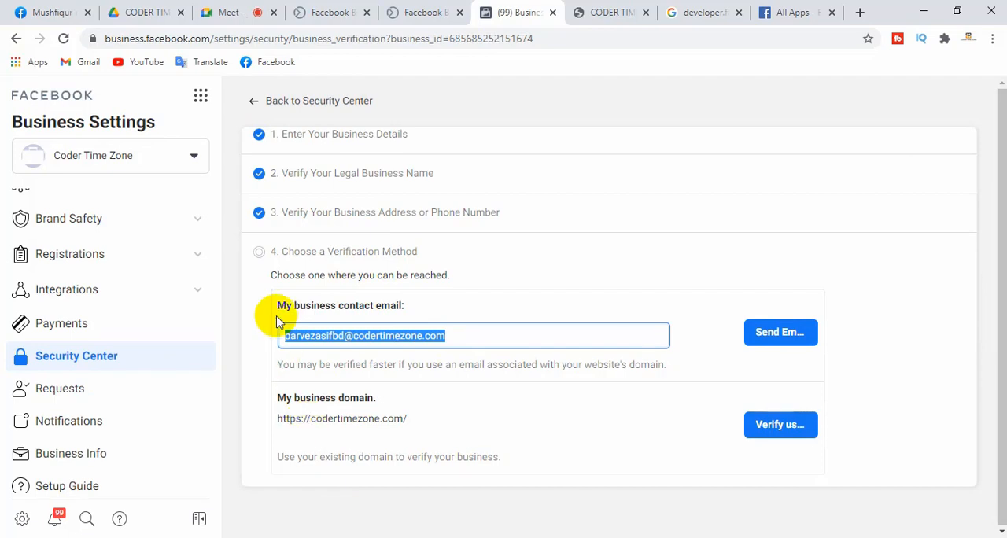
mouse_move(999, 280)
mouse_down()
mouse_move(999, 210)
mouse_move(1003, 288)
mouse_up()
click(1006, 191)
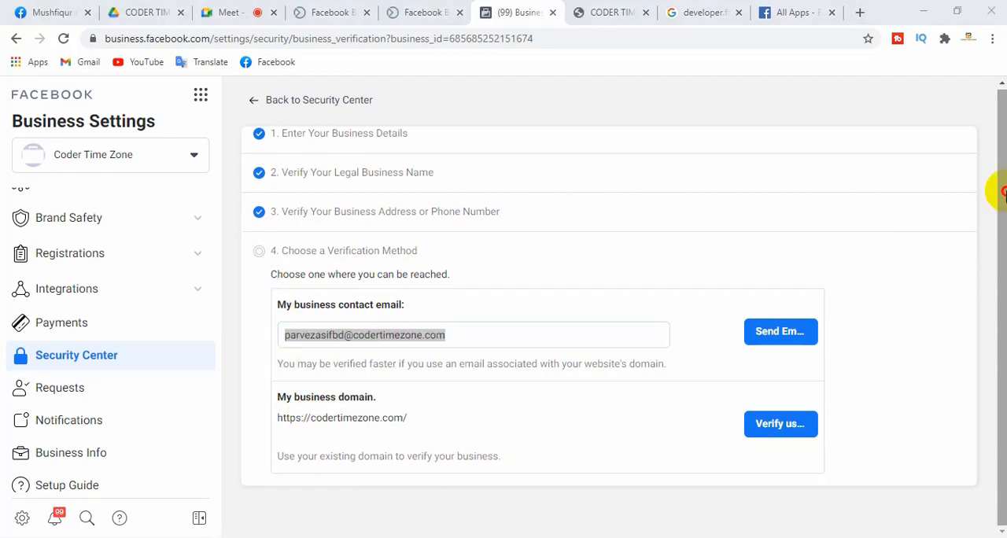
click(491, 308)
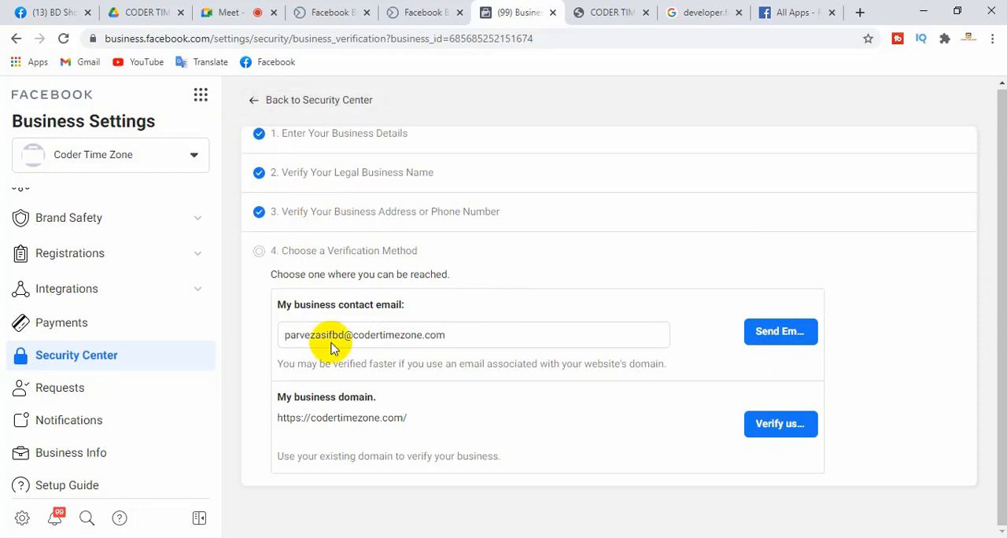
Return to the Security Center and open the Brand Safety domain settings to view the verification instructions for codertimezone.com
click(249, 99)
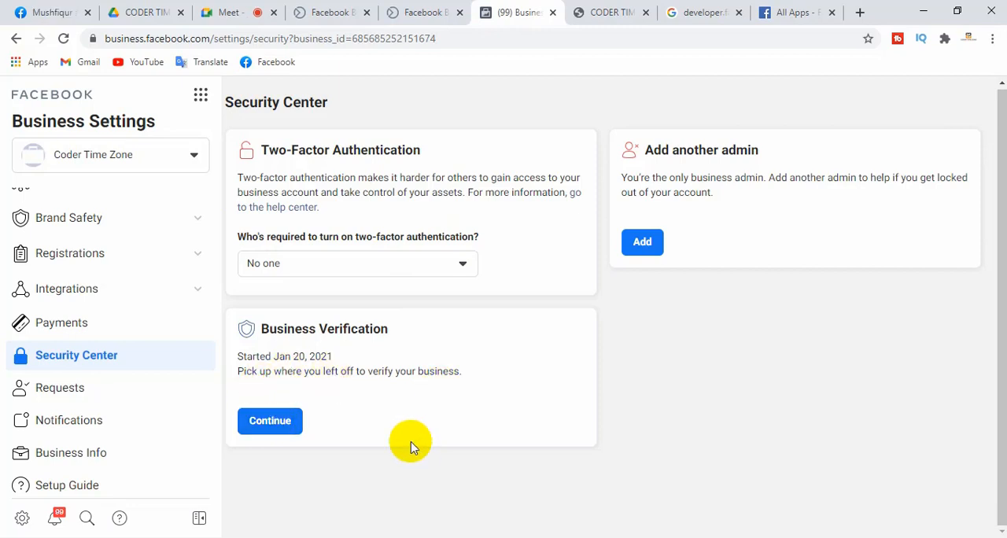
drag(212, 386, 215, 306)
drag(214, 272, 214, 259)
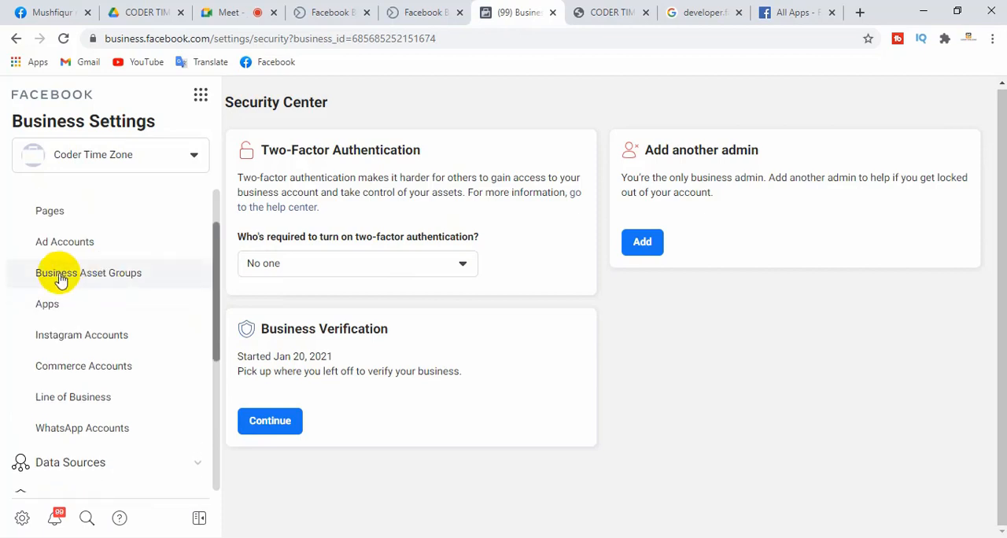
drag(218, 292, 214, 349)
click(91, 358)
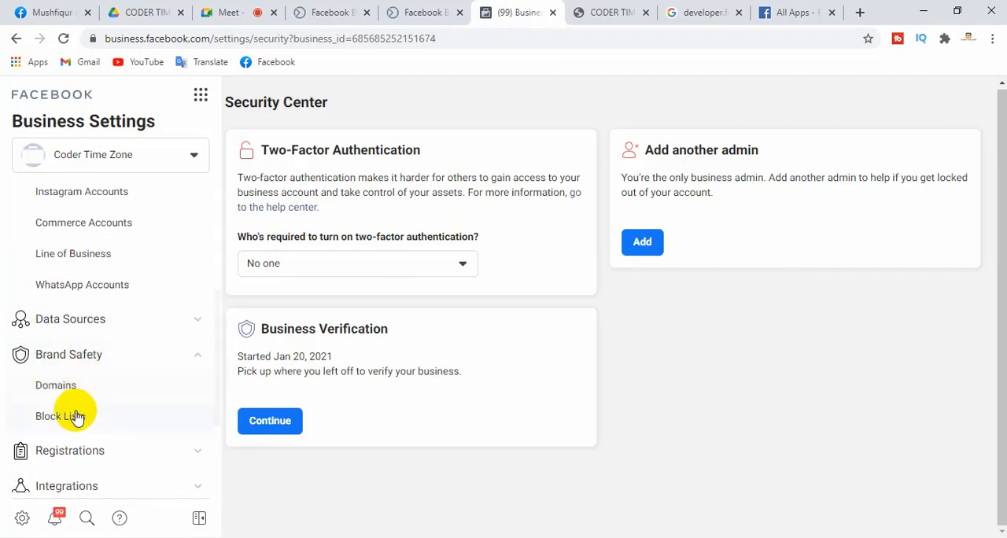
click(56, 385)
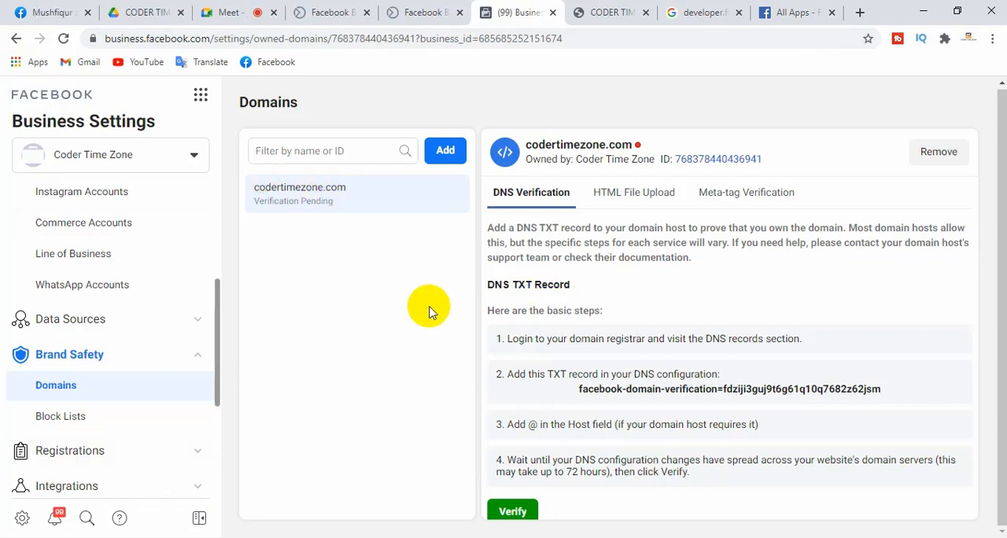
Switch to the second Business Manager account and look through its Pages, Ad Accounts and Apps settings
click(190, 157)
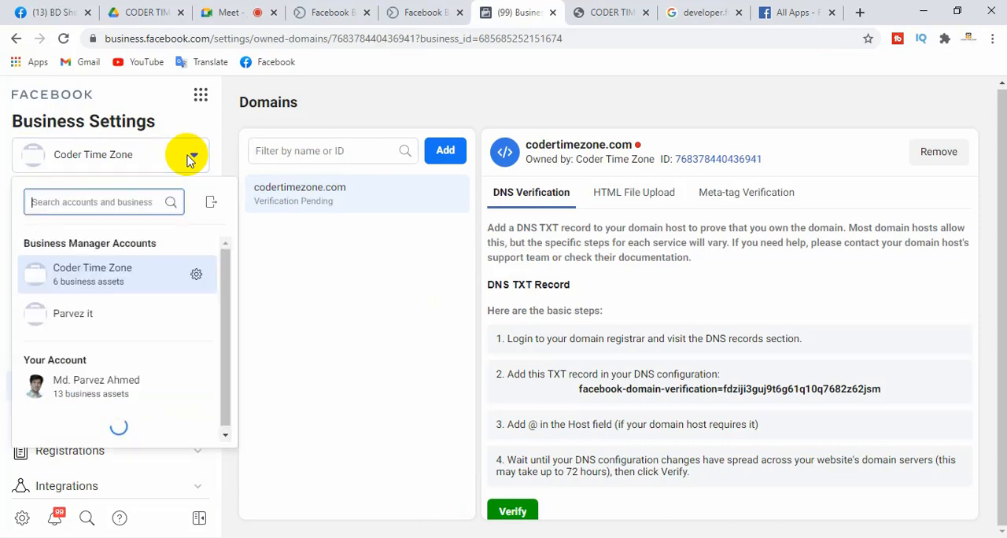
click(102, 322)
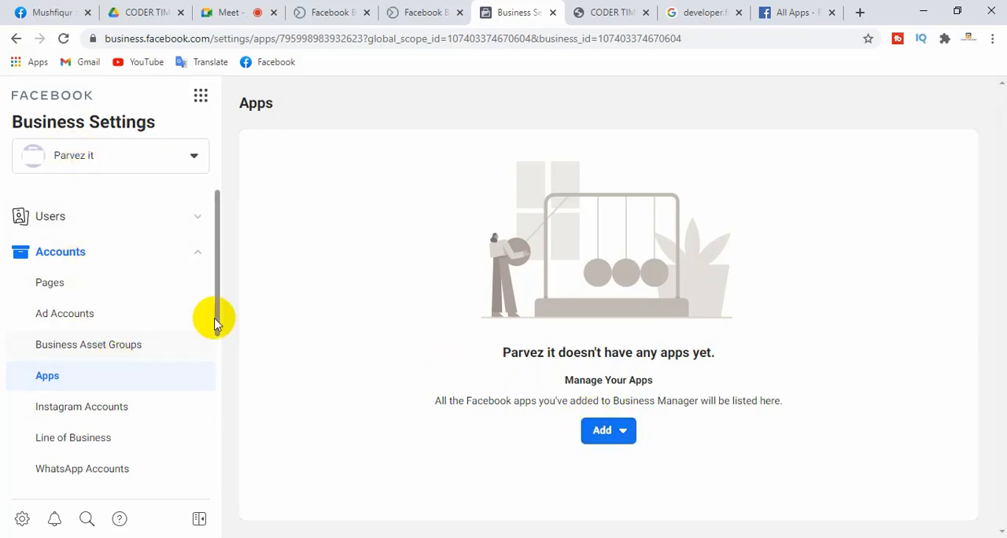
drag(218, 275, 218, 315)
click(63, 198)
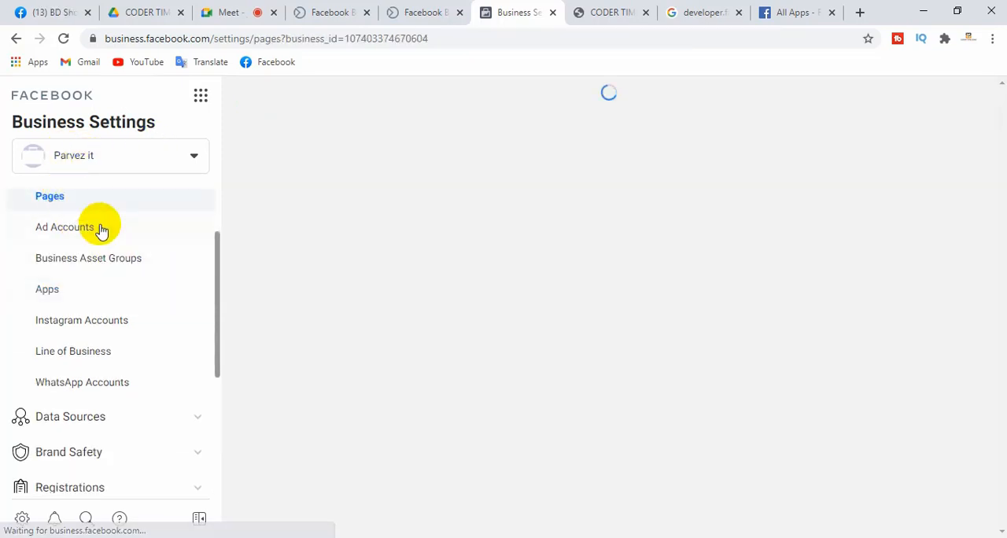
click(67, 230)
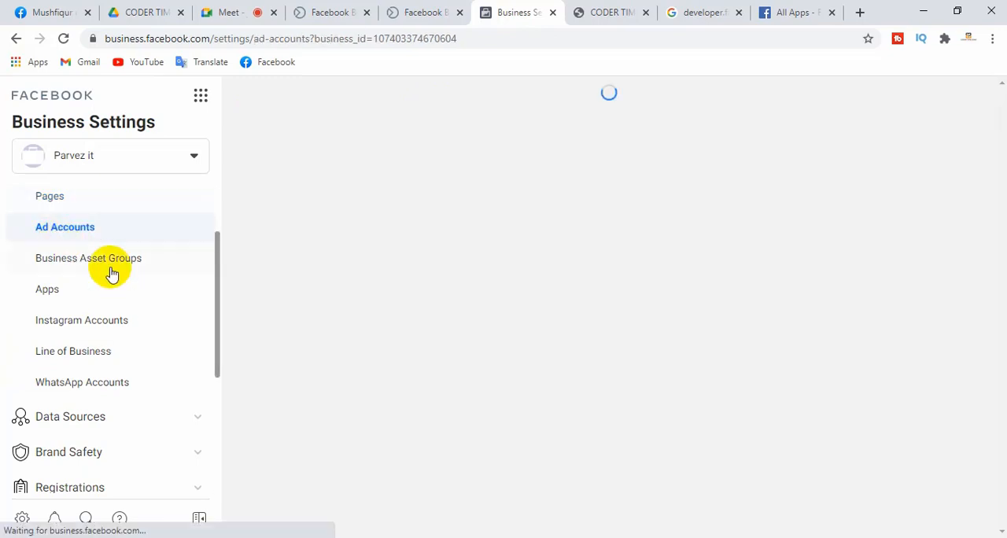
click(43, 289)
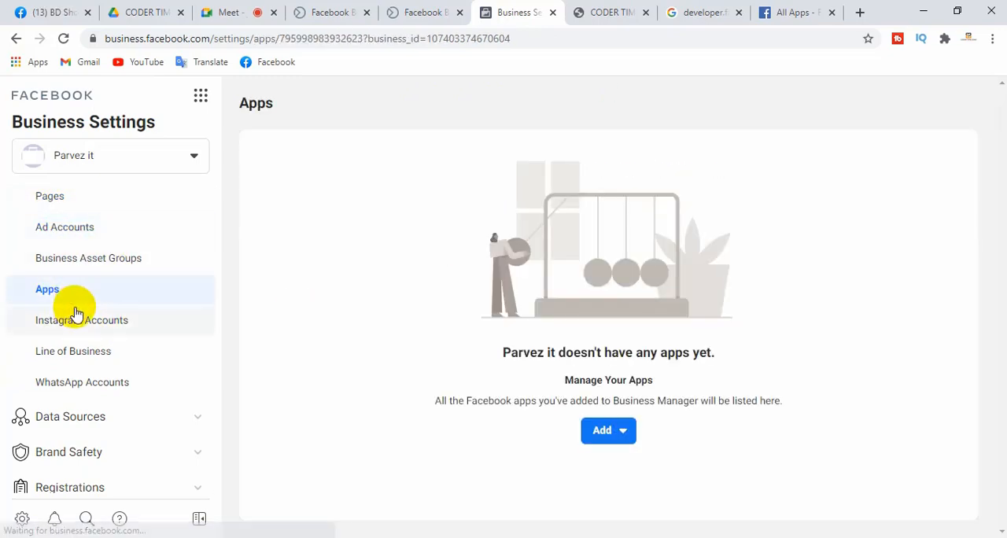
Check the second business account's Payments, Security Center business verification option and Requests settings
drag(219, 291, 186, 369)
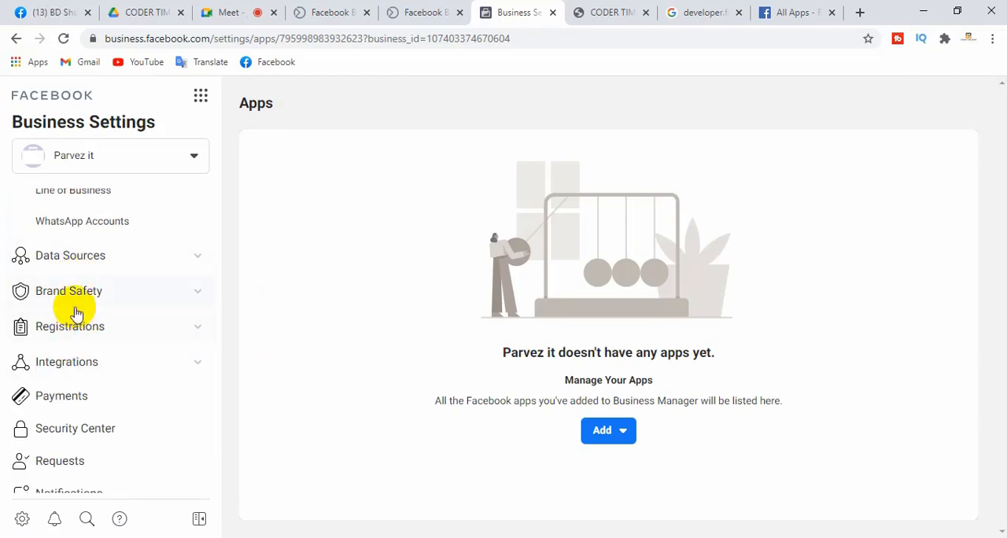
click(82, 406)
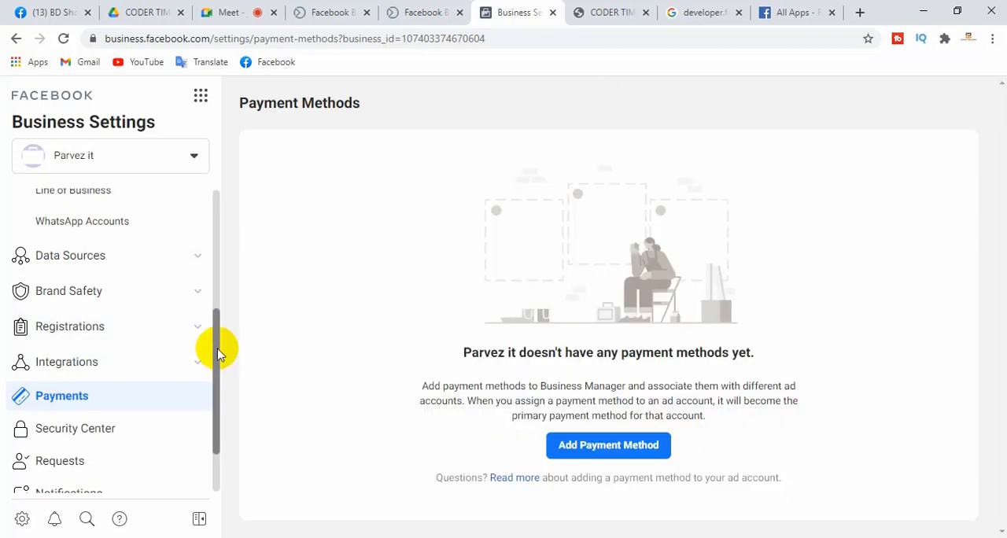
drag(218, 344, 215, 400)
click(71, 348)
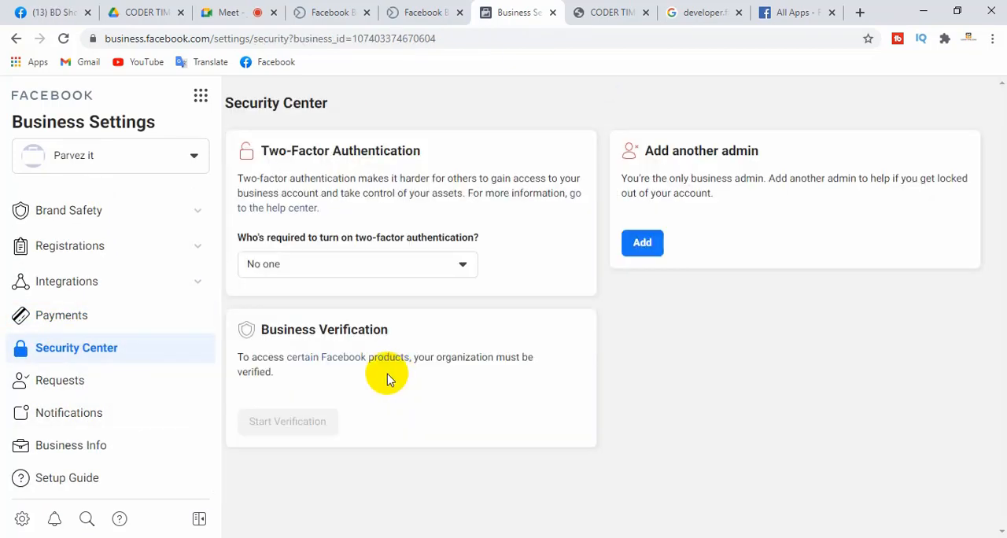
click(262, 429)
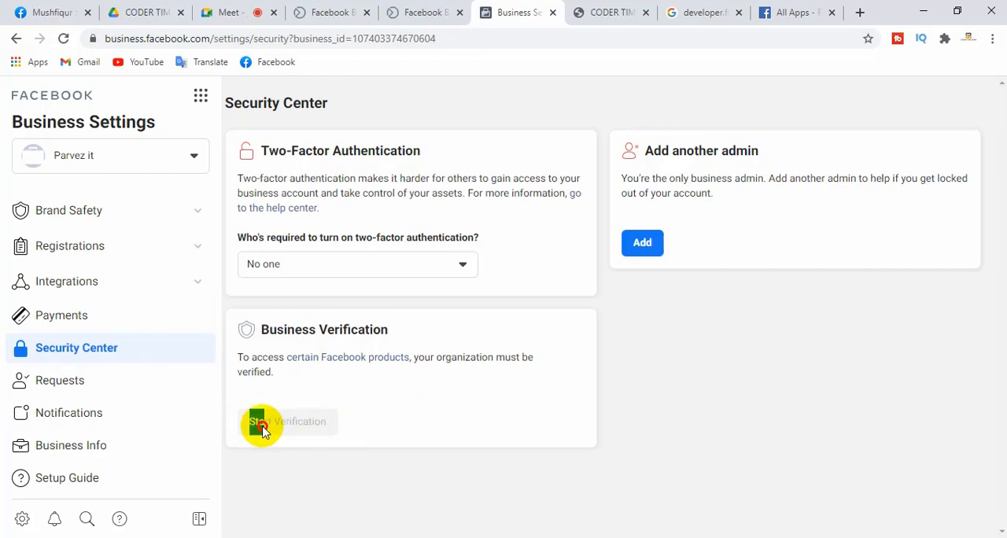
click(72, 379)
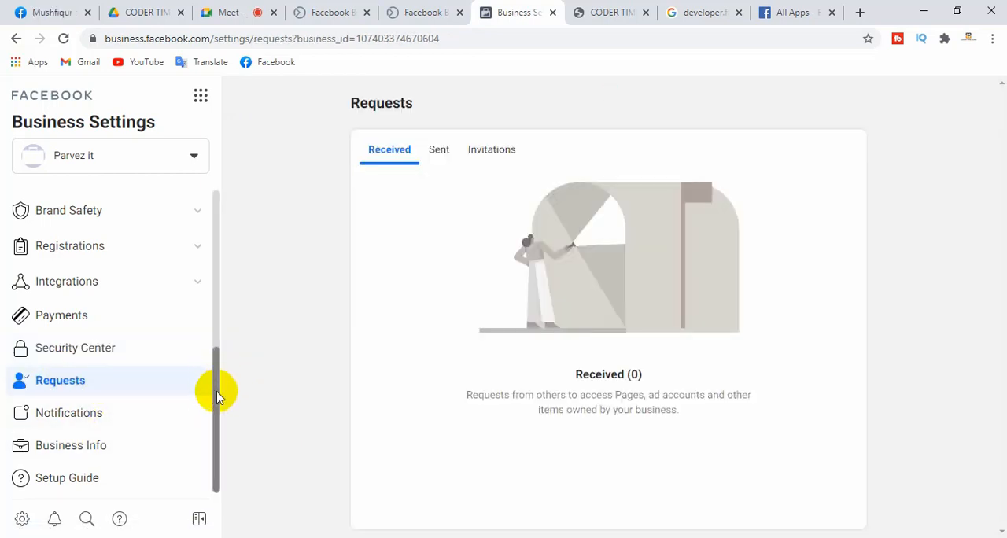
drag(218, 389, 240, 209)
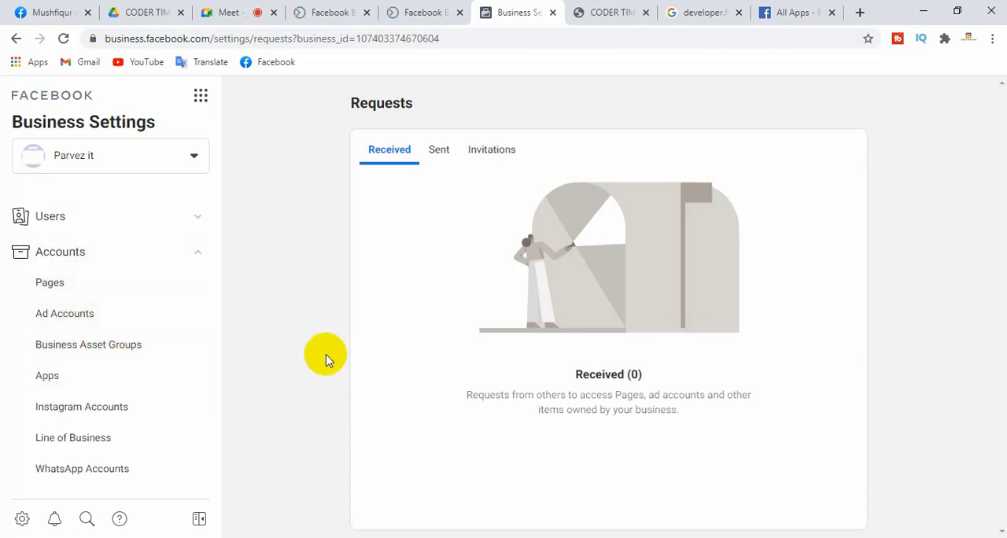
Switch to the 000webhost website list and dismiss the limited-time Hostinger offer banner
click(245, 8)
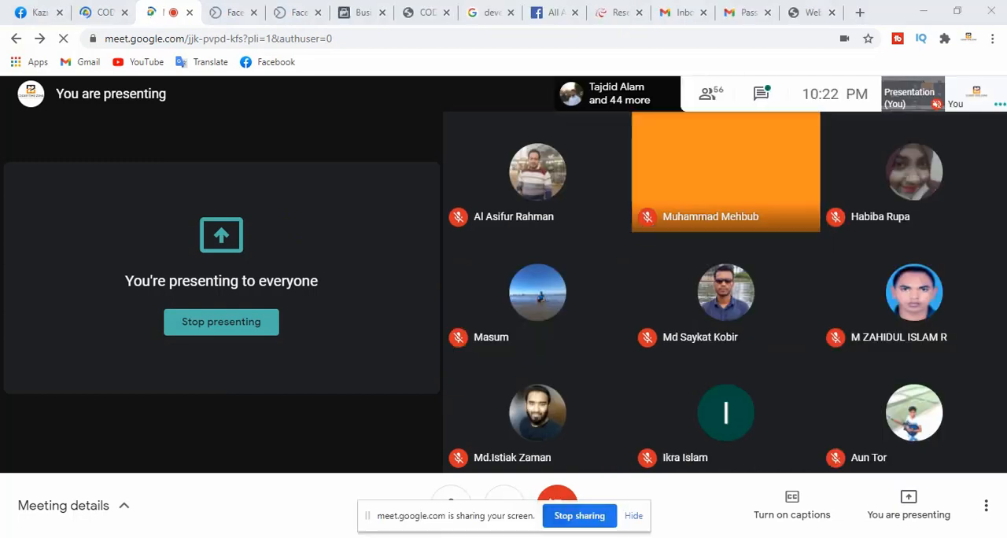
click(810, 12)
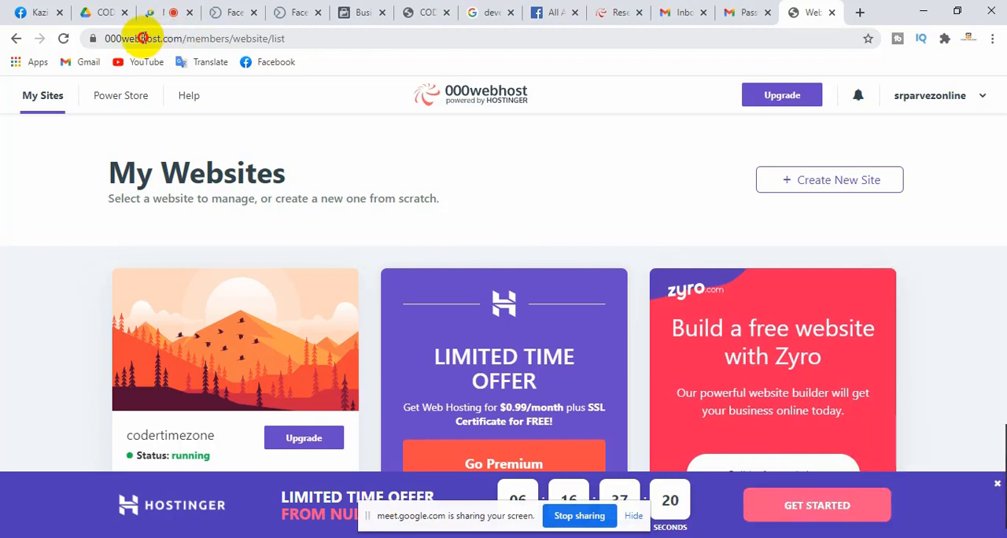
click(108, 42)
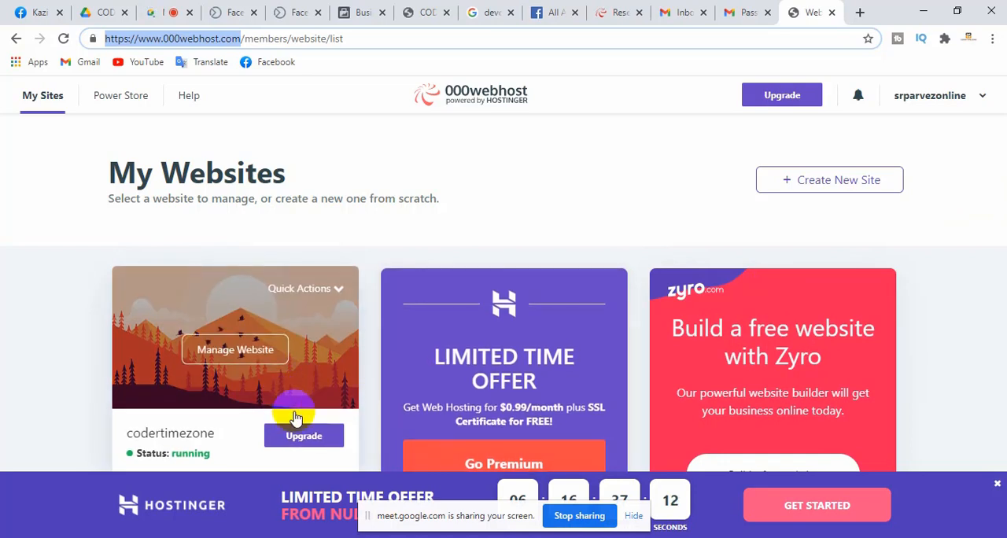
click(997, 485)
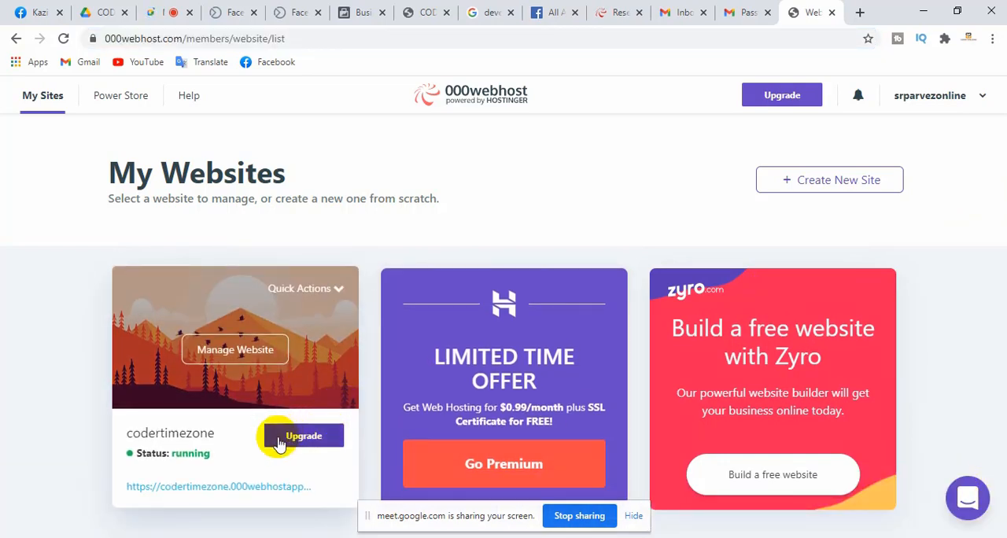
Try to open the management page of the codertimezone website and reload the 000webhost website list
click(225, 357)
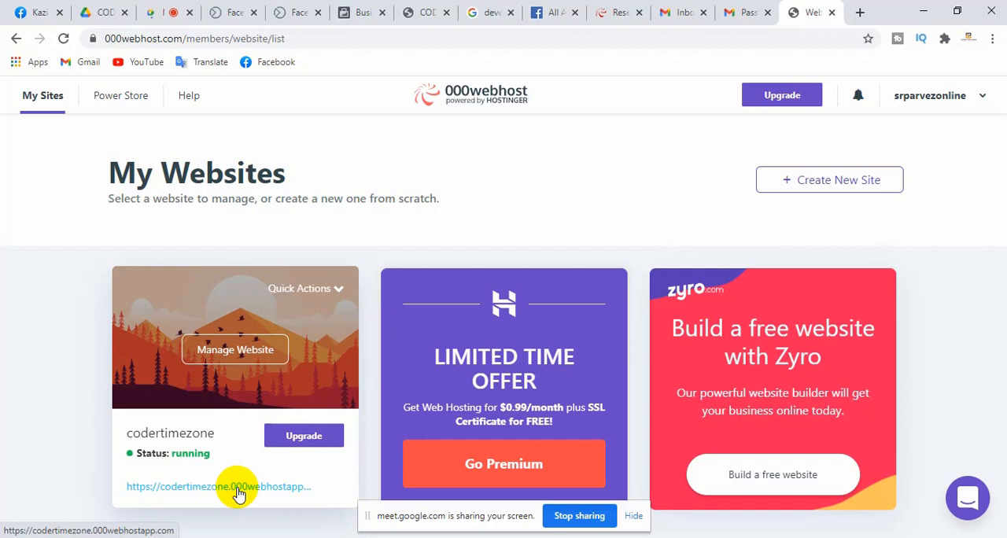
click(232, 362)
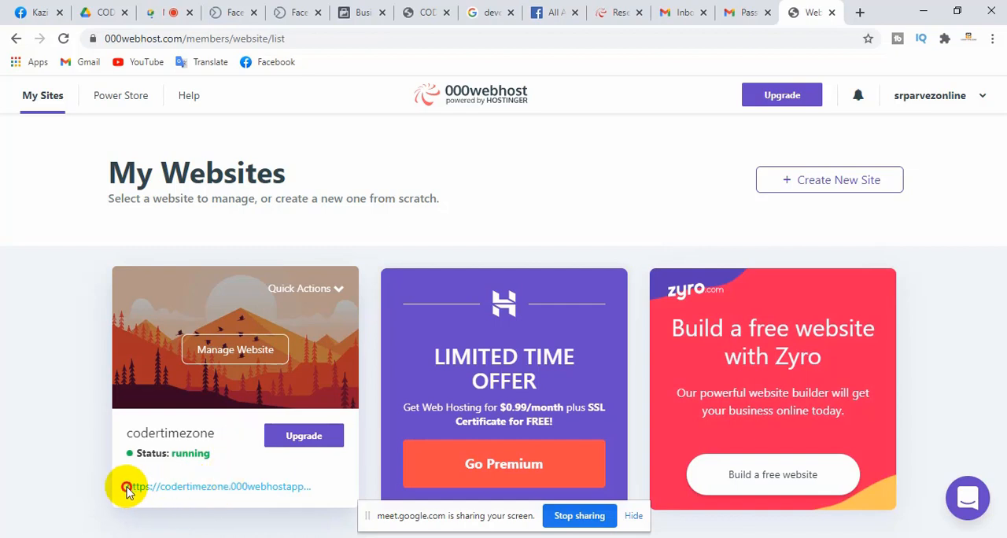
click(302, 487)
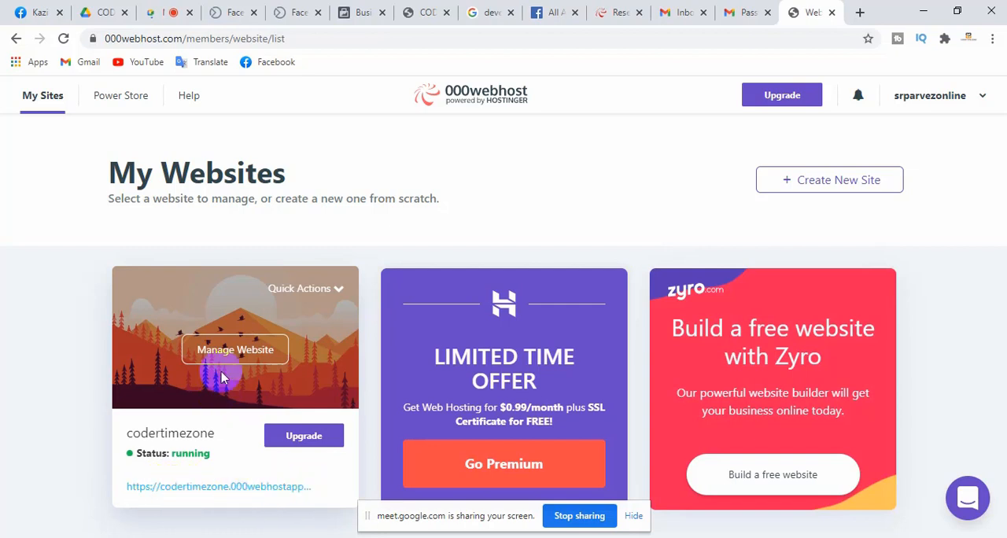
click(236, 350)
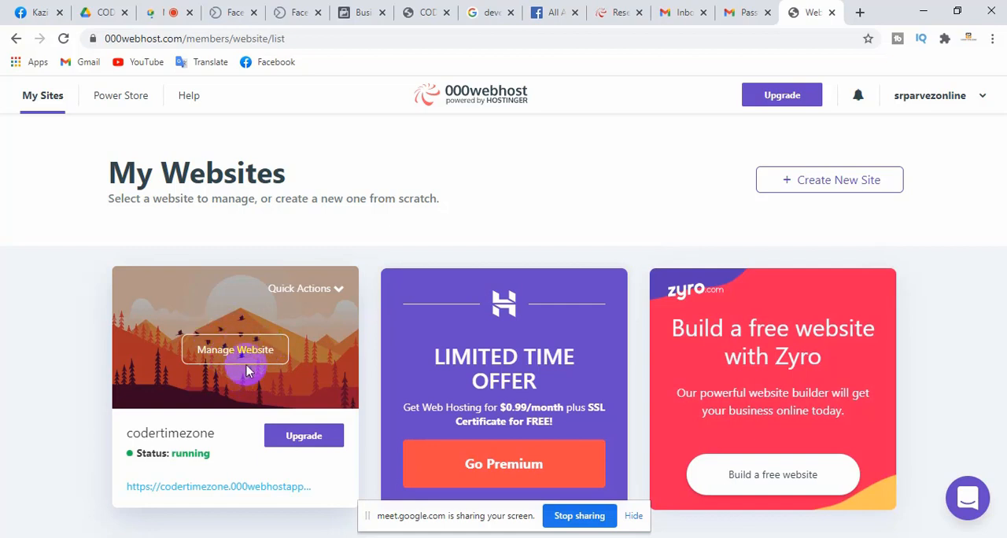
click(64, 40)
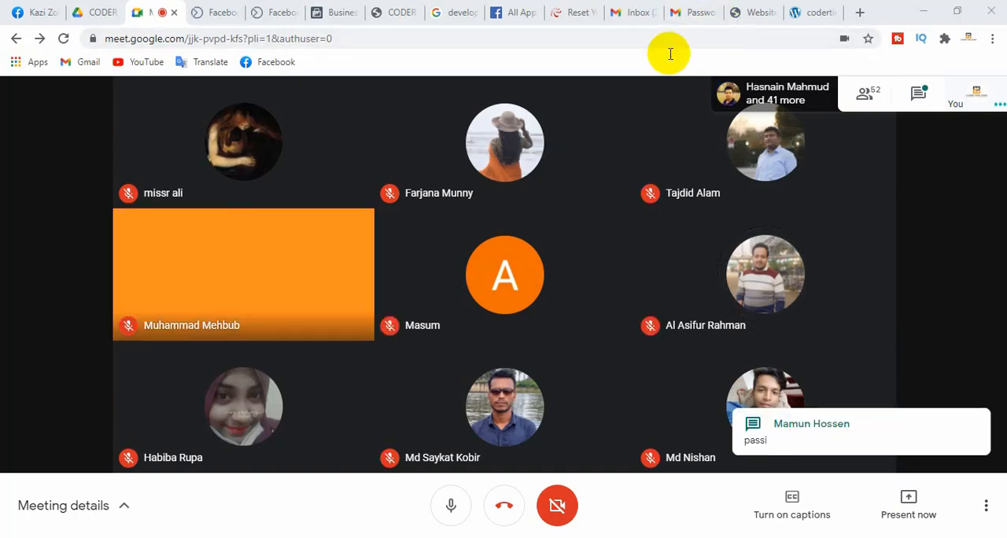
Switch back to the Facebook Business Settings page for the second business account
click(572, 13)
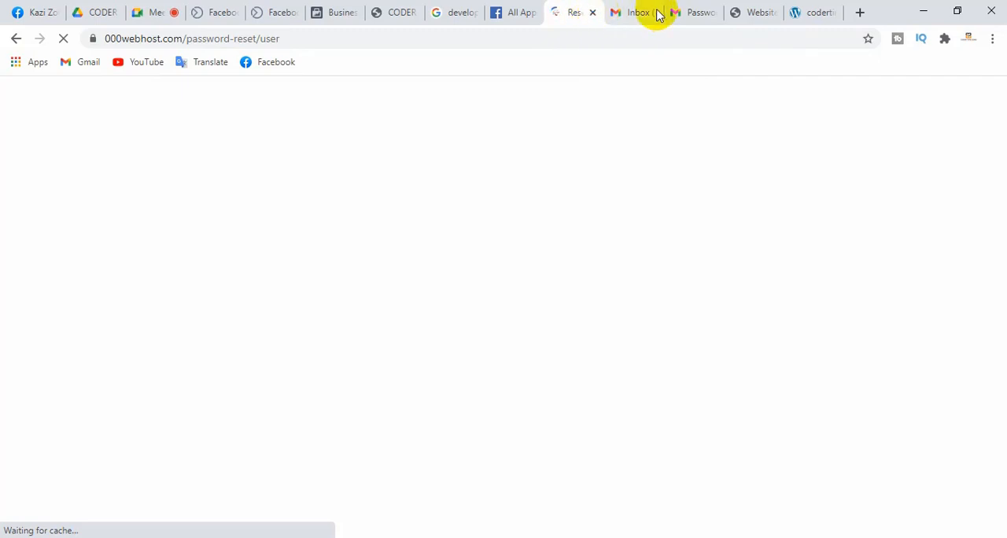
click(511, 13)
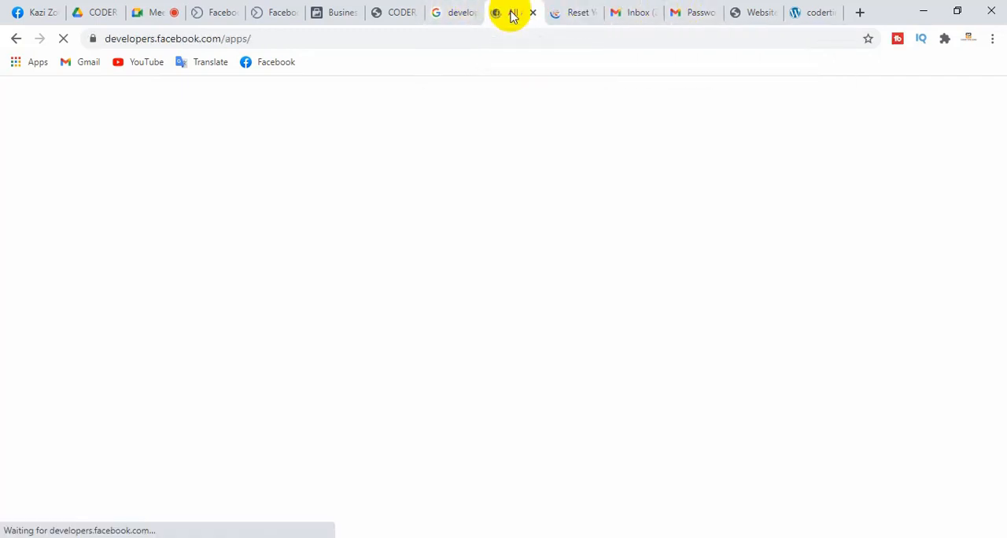
click(343, 14)
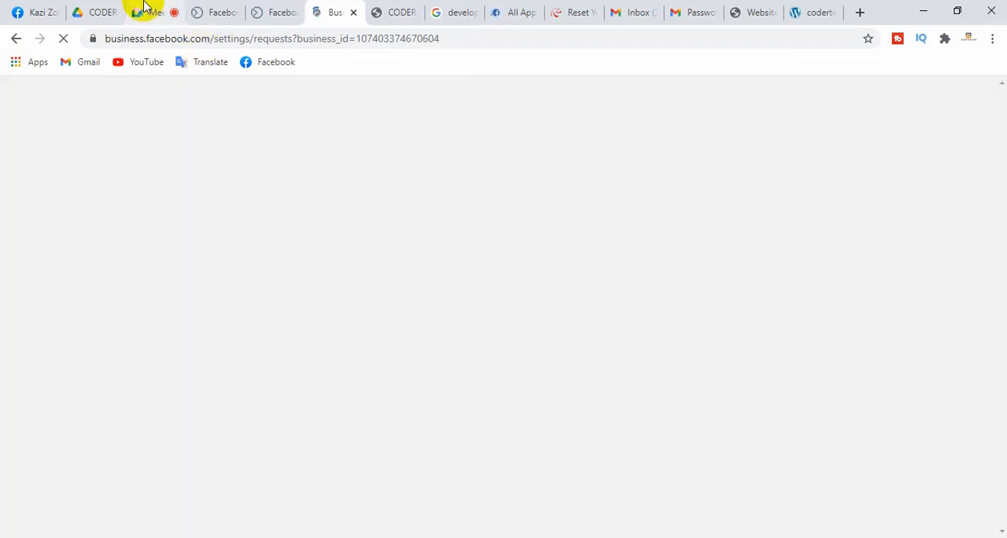
Switch to the Google Meet call and share the entire screen with the participants
click(149, 10)
click(908, 501)
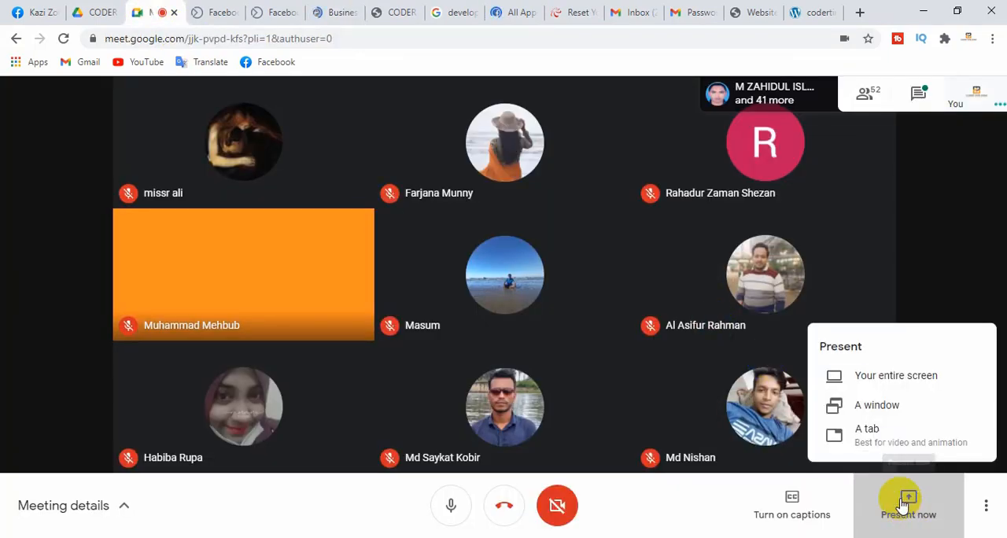
click(887, 373)
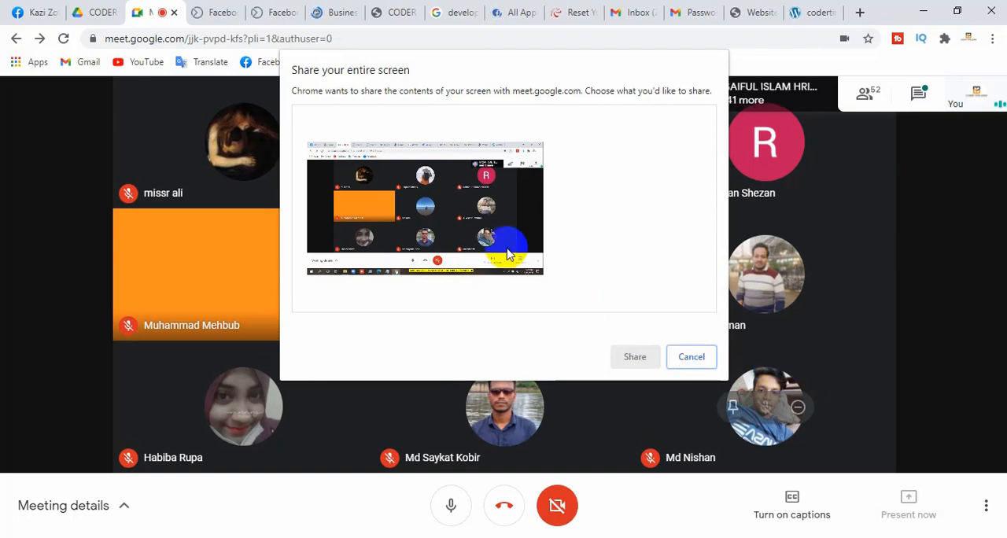
click(634, 355)
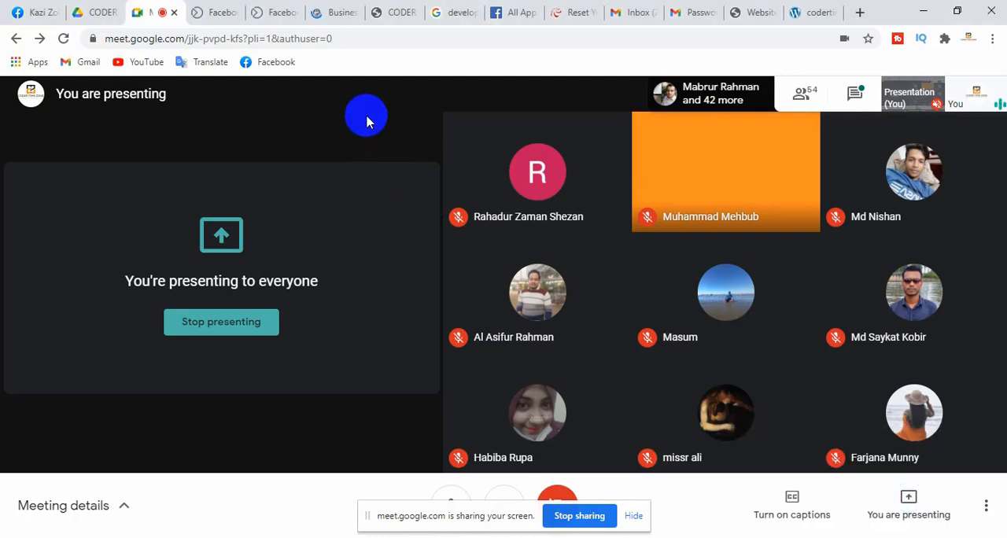
Close the Google search page about developers and the duplicate Facebook Business Suite page in the browser
click(339, 12)
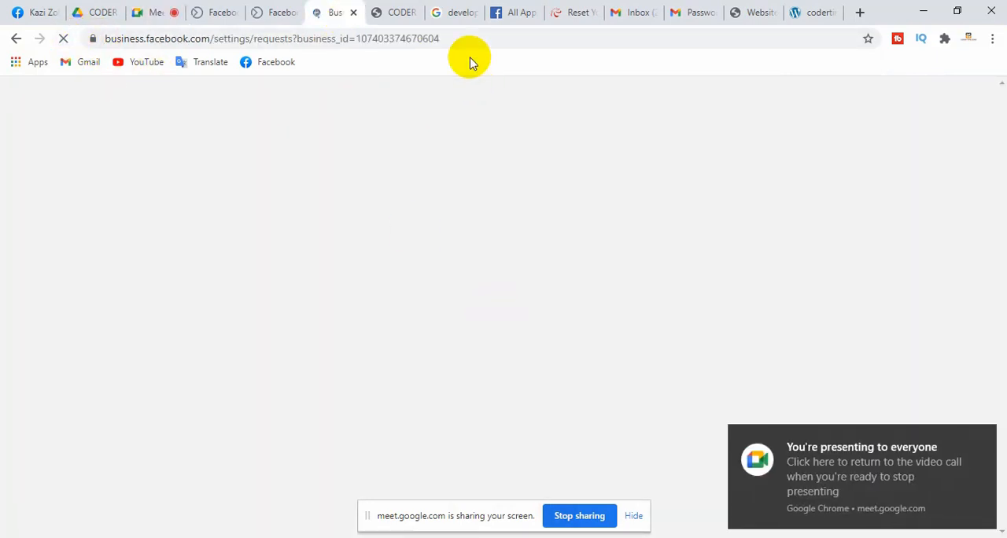
click(461, 14)
click(473, 12)
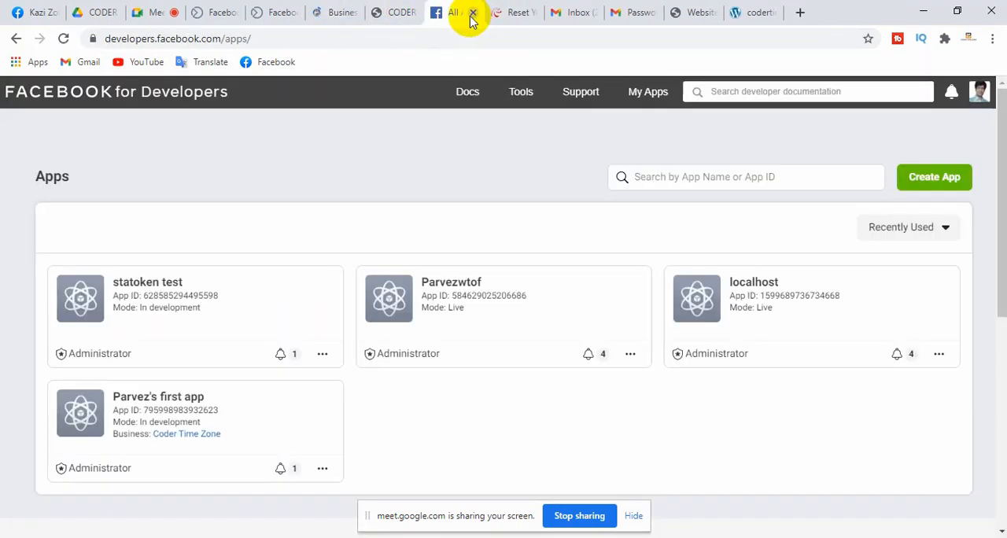
click(419, 19)
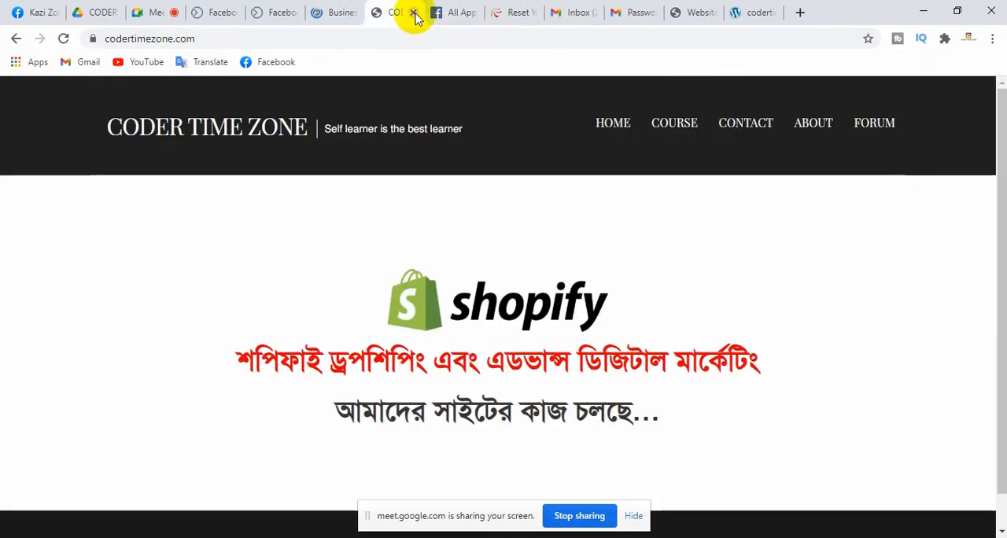
click(211, 14)
click(234, 13)
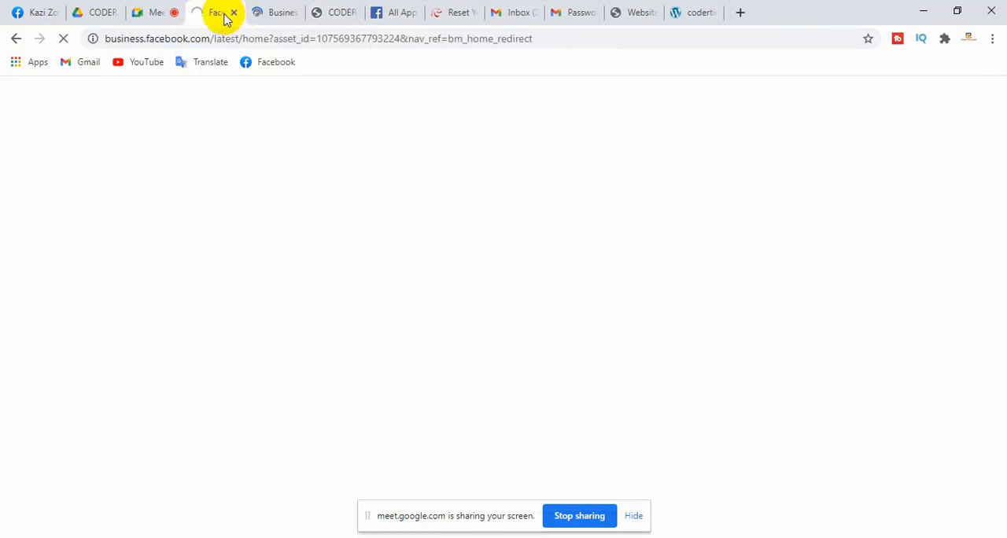
Return to the second business account's Business Settings and view its Domains under Brand Safety
click(118, 16)
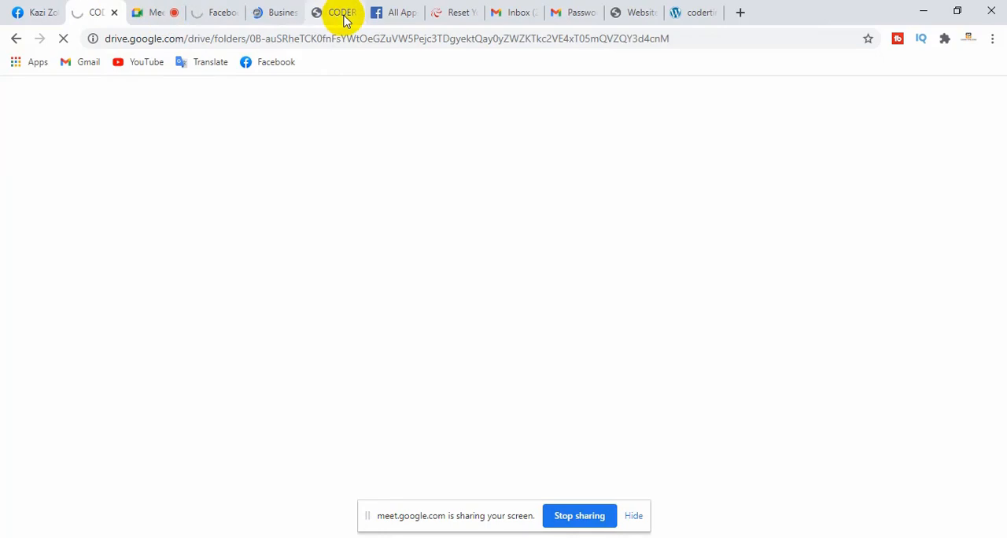
click(343, 15)
click(271, 15)
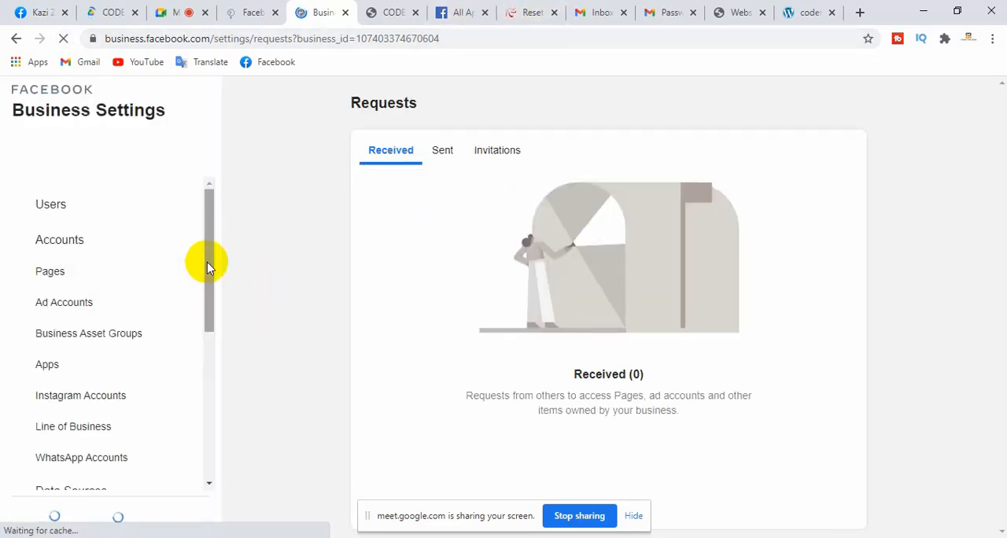
drag(210, 213, 225, 189)
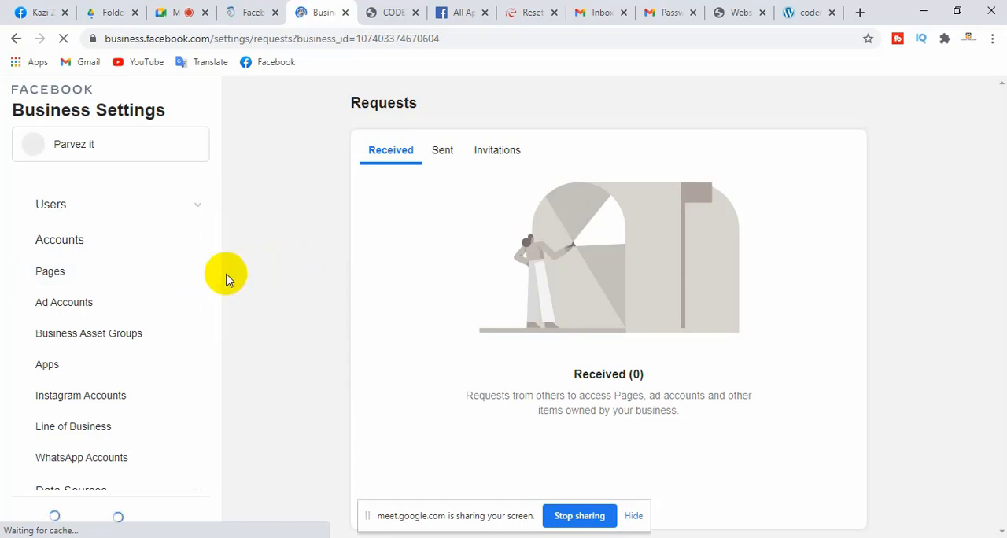
scroll(214, 307, down, 3)
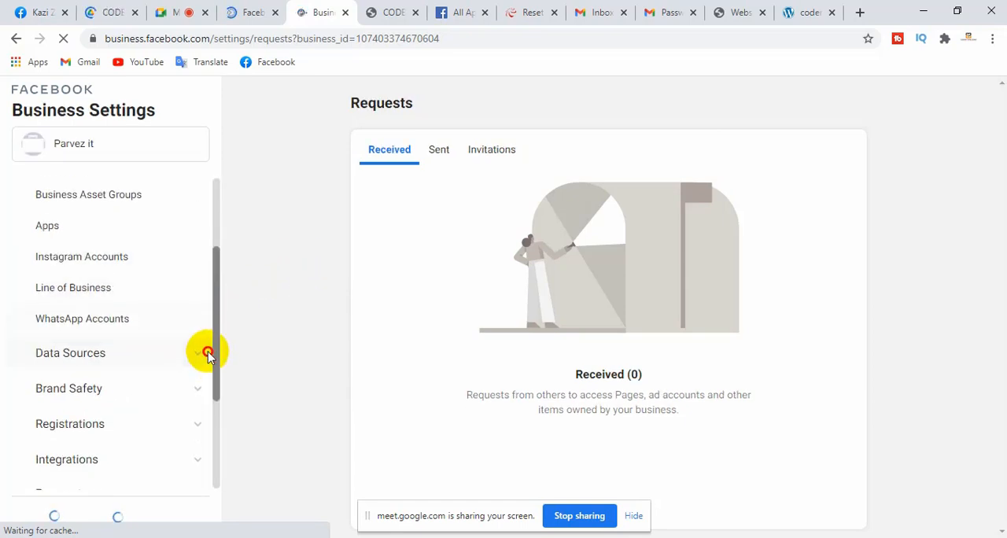
click(56, 318)
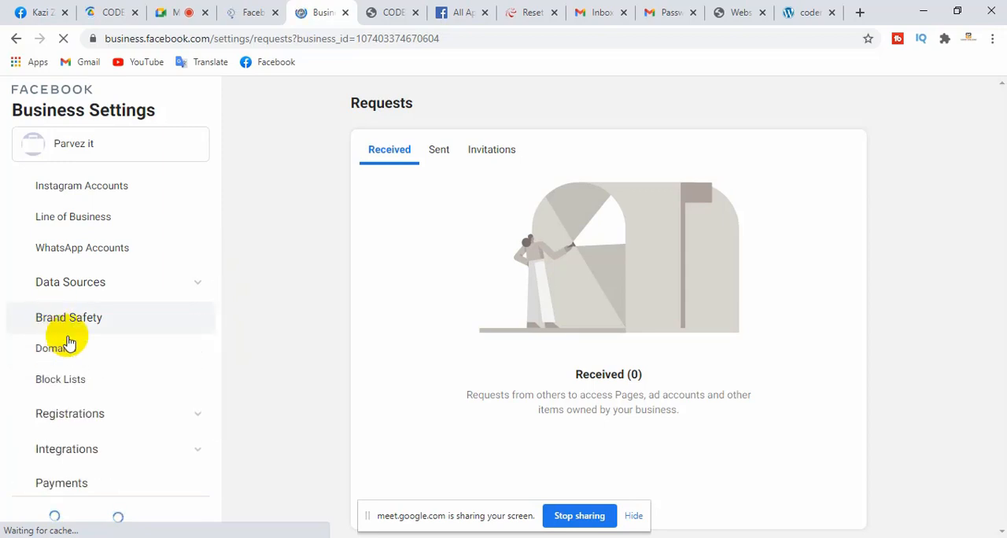
click(70, 349)
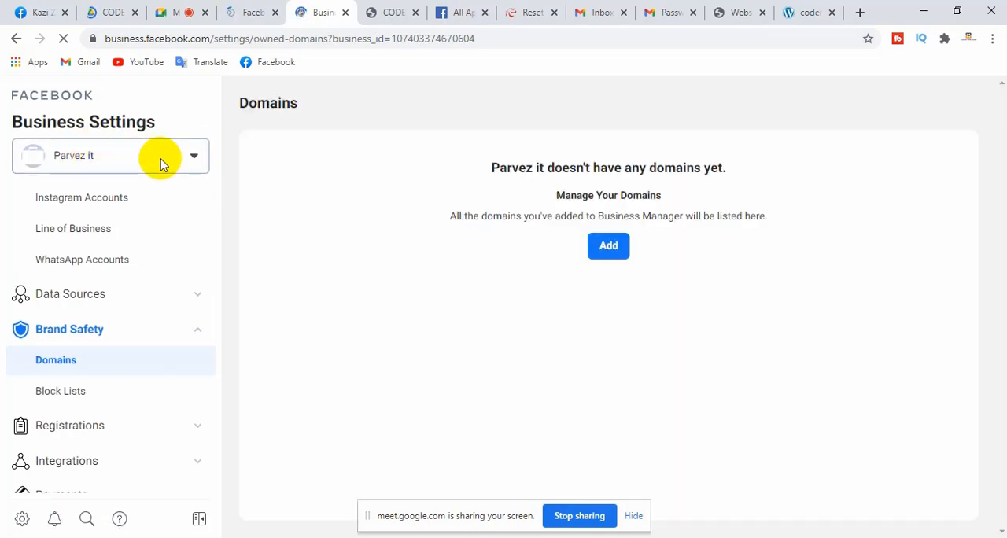
Switch Business Settings to the Coder Time Zone account and open its Domains under Brand Safety
click(193, 156)
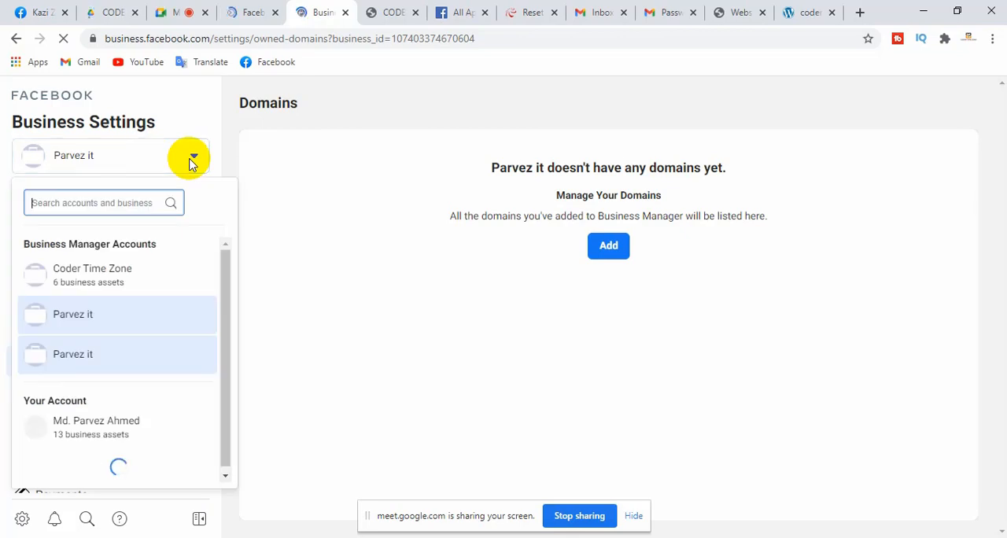
click(93, 332)
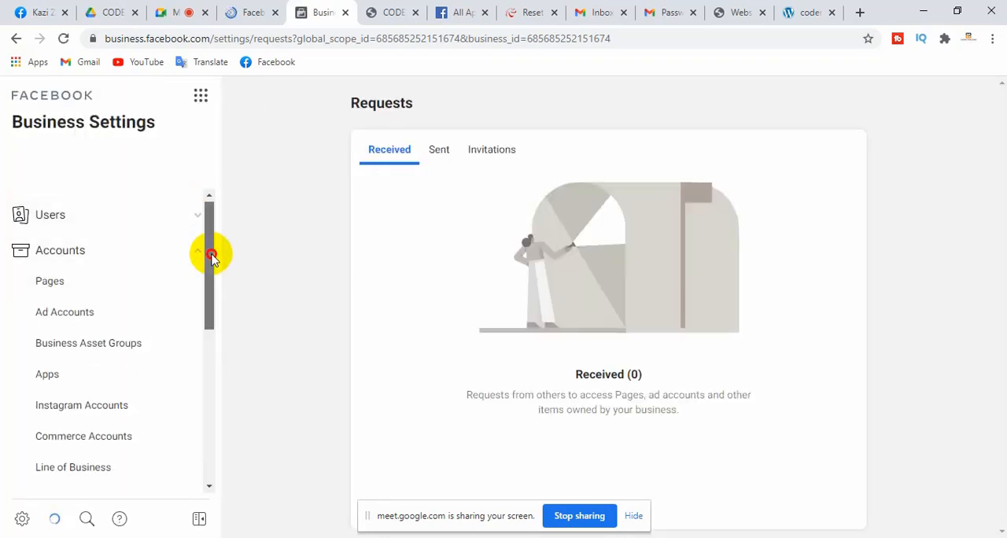
drag(211, 254, 213, 315)
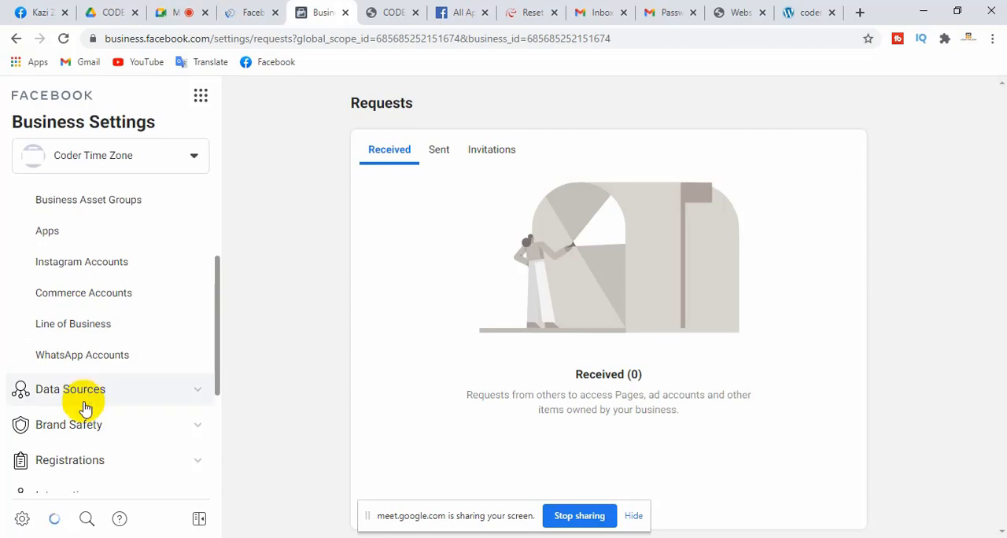
click(92, 423)
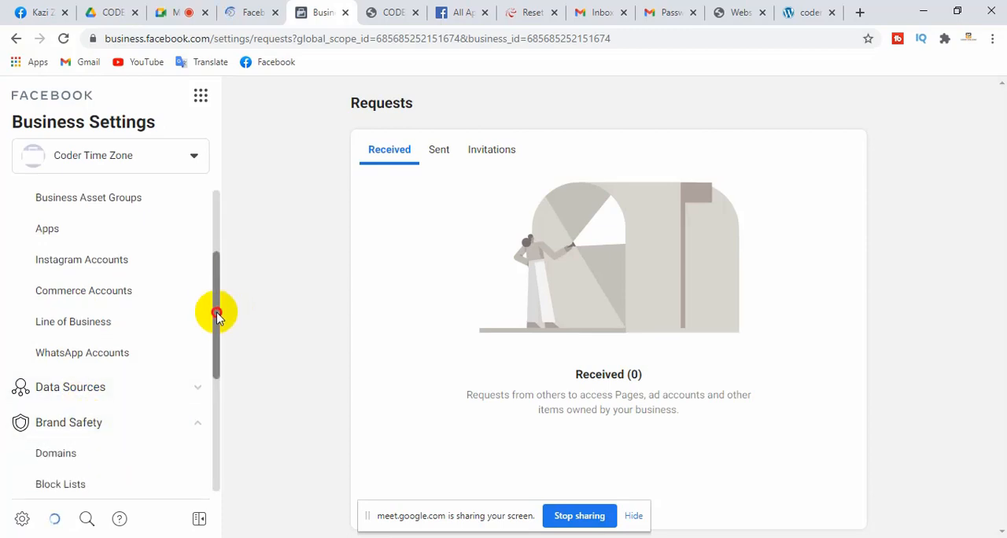
drag(218, 310, 214, 344)
click(70, 372)
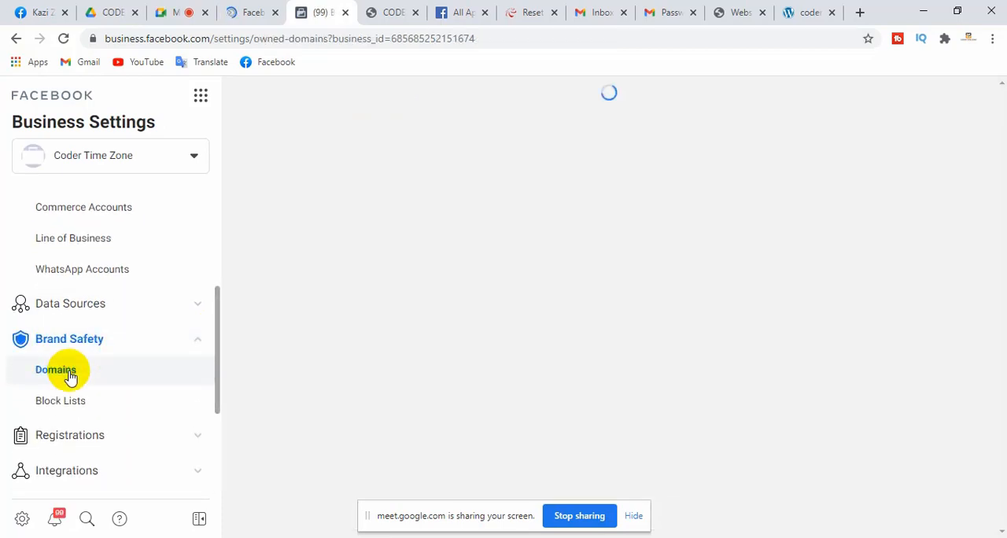
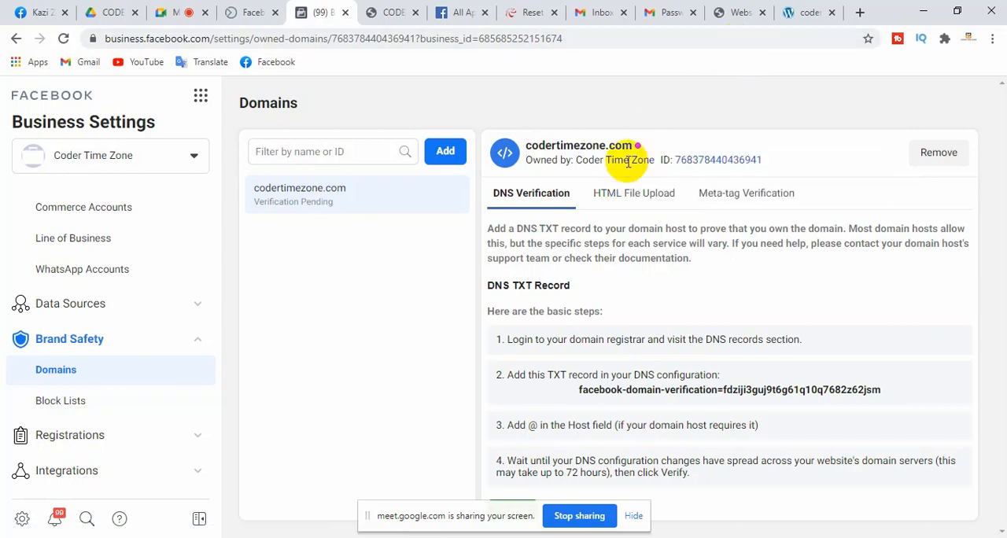
Check the 000webhost website list and the live codertimezone blog, highlighting the blog's web address
click(739, 13)
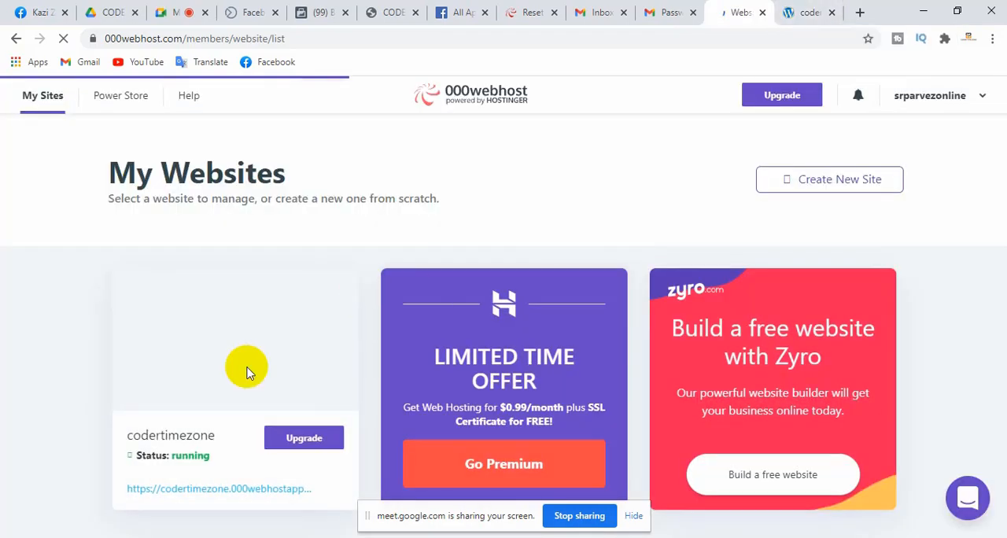
mouse_move(244, 393)
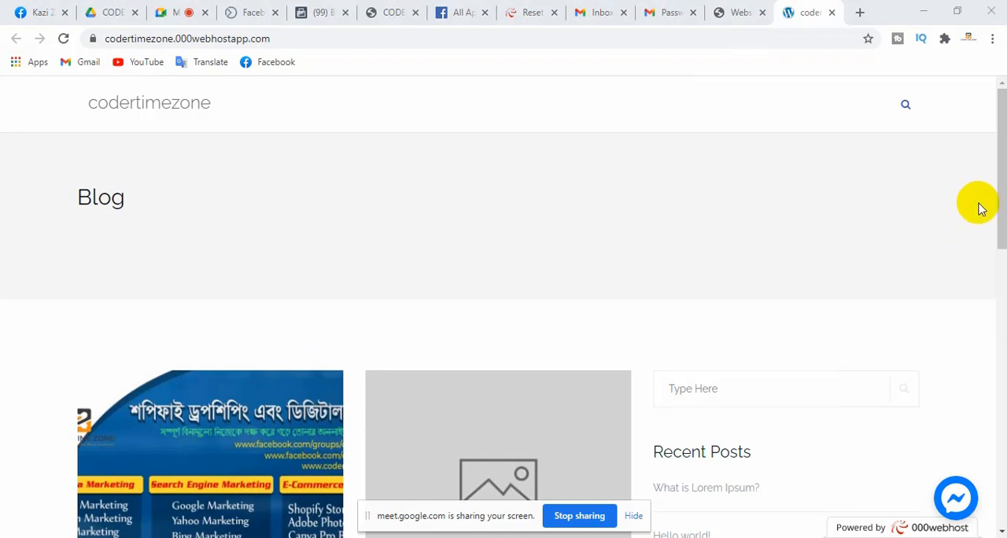
drag(1001, 187, 983, 176)
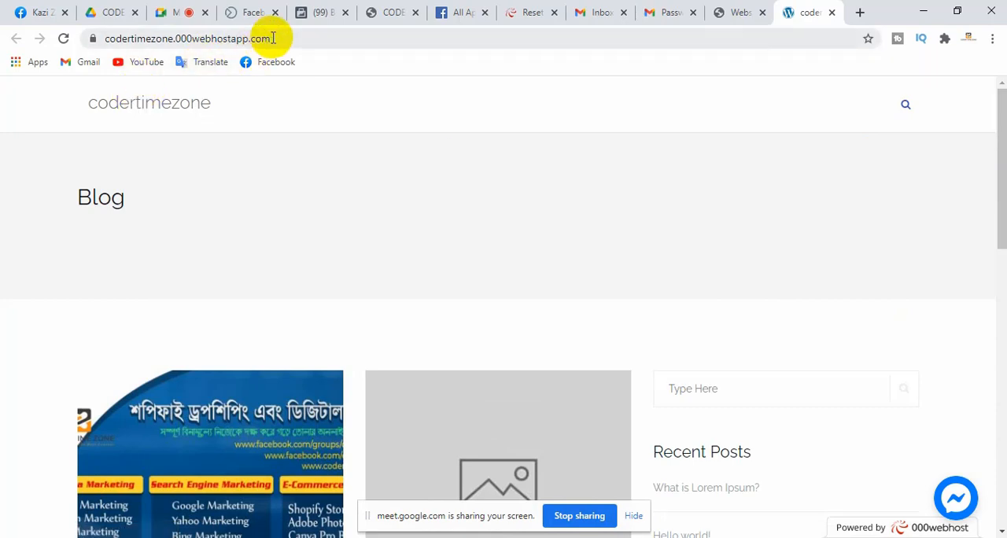
drag(268, 38, 89, 35)
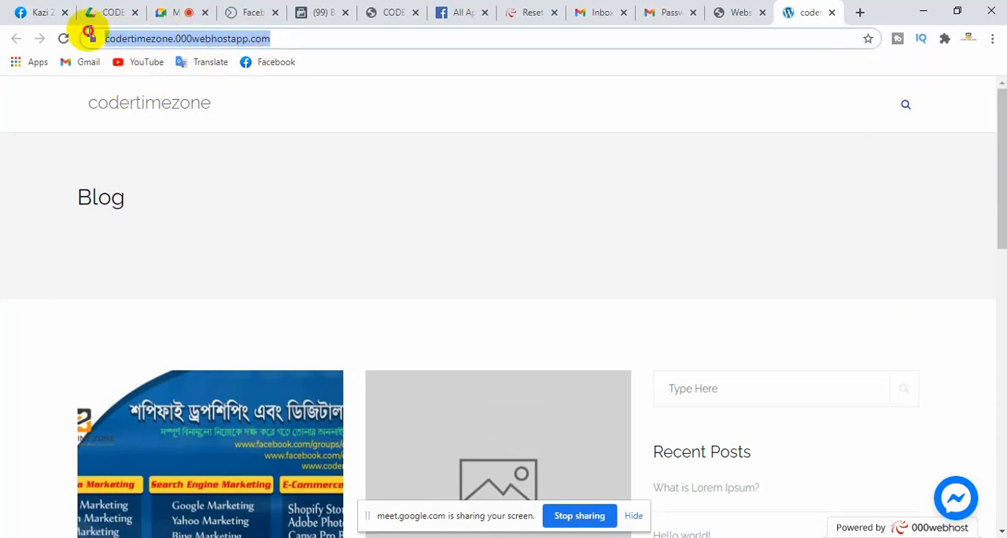
click(274, 203)
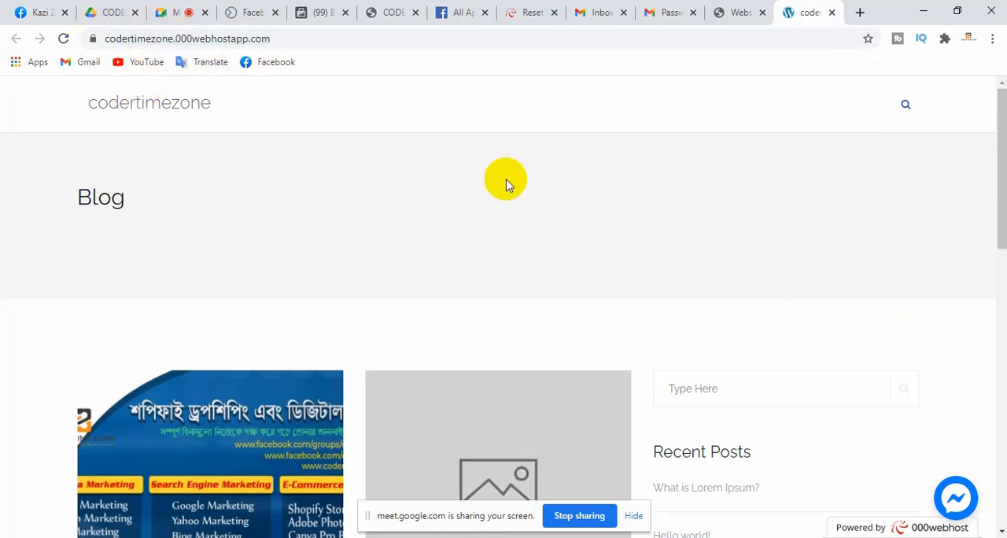
click(287, 38)
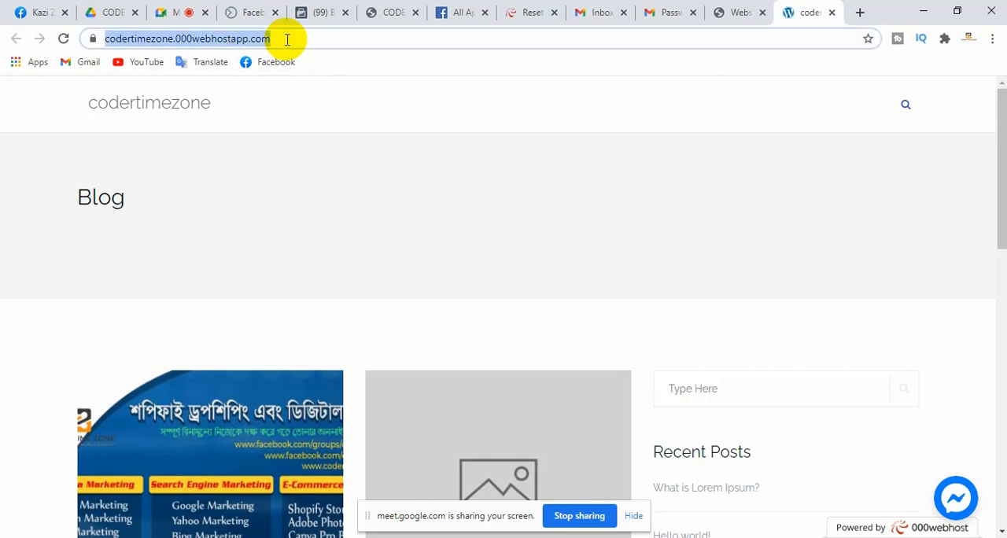
click(335, 40)
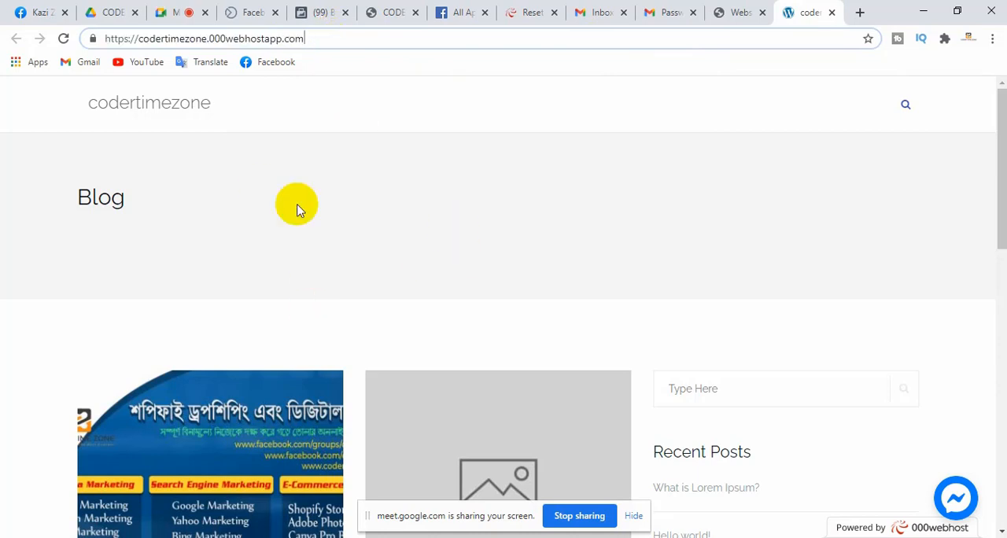
Compare the codertimezone entry among the 000webhost websites with its live blog page
click(730, 12)
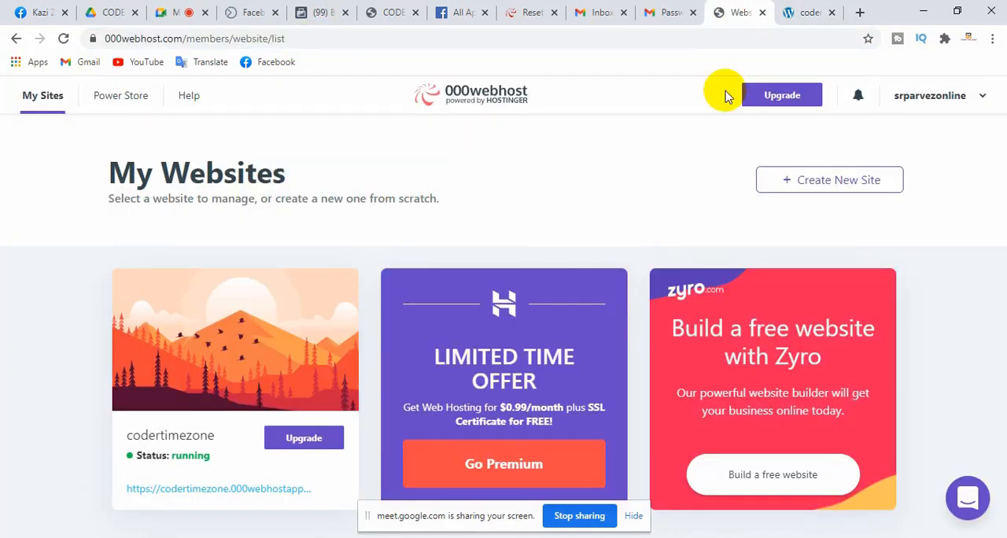
mouse_move(318, 354)
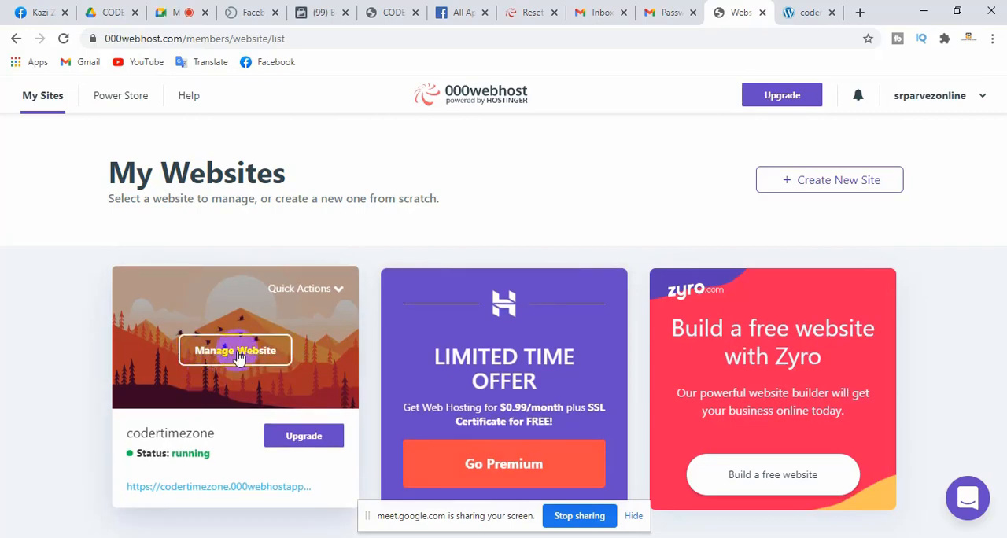
click(801, 17)
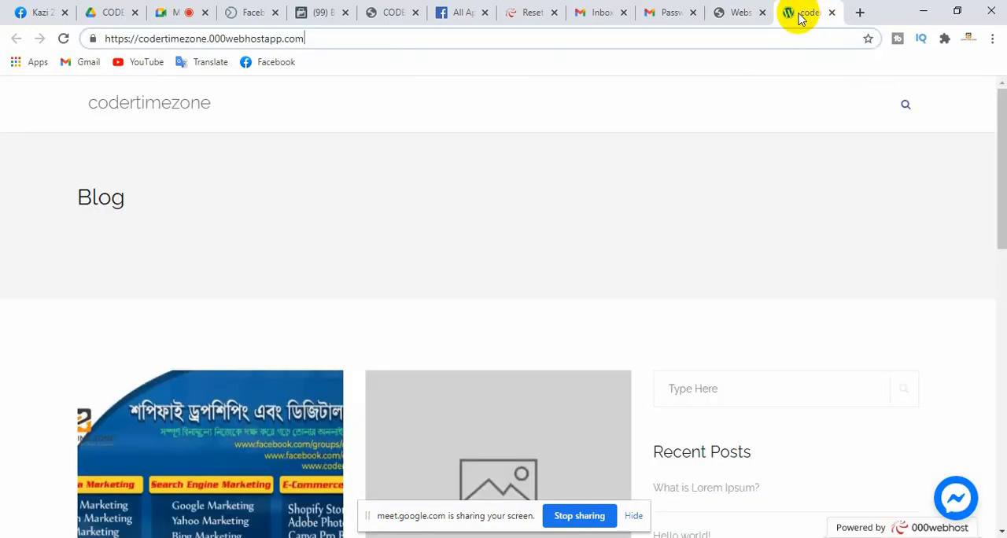
click(722, 13)
click(232, 356)
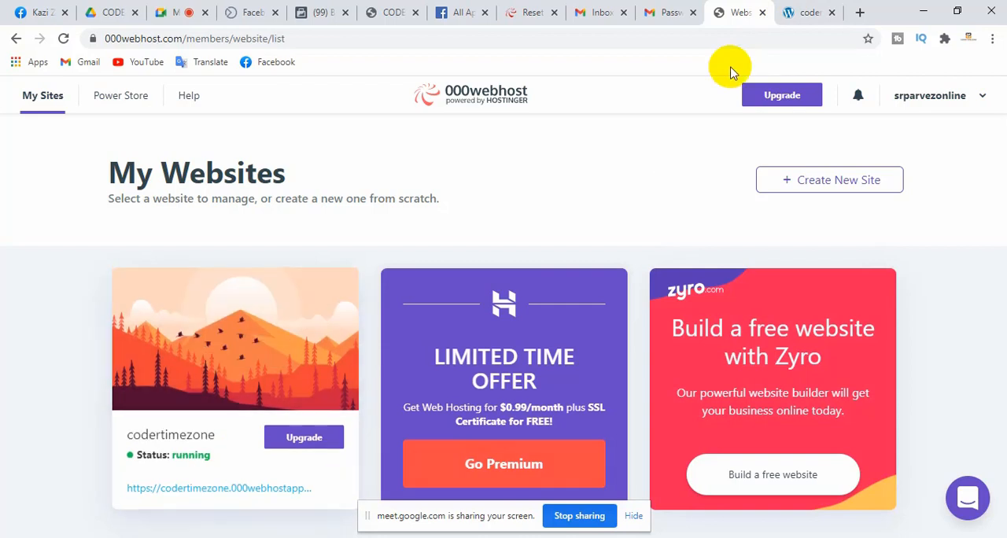
Open the codertimezone blog's WordPress admin login page by adding /wp-admin to the site address
click(810, 12)
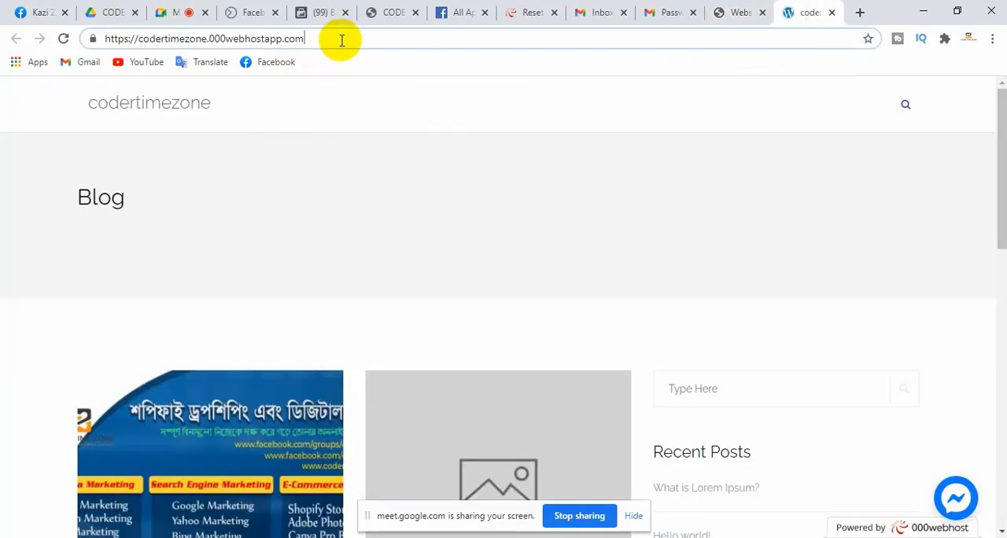
drag(338, 38, 49, 38)
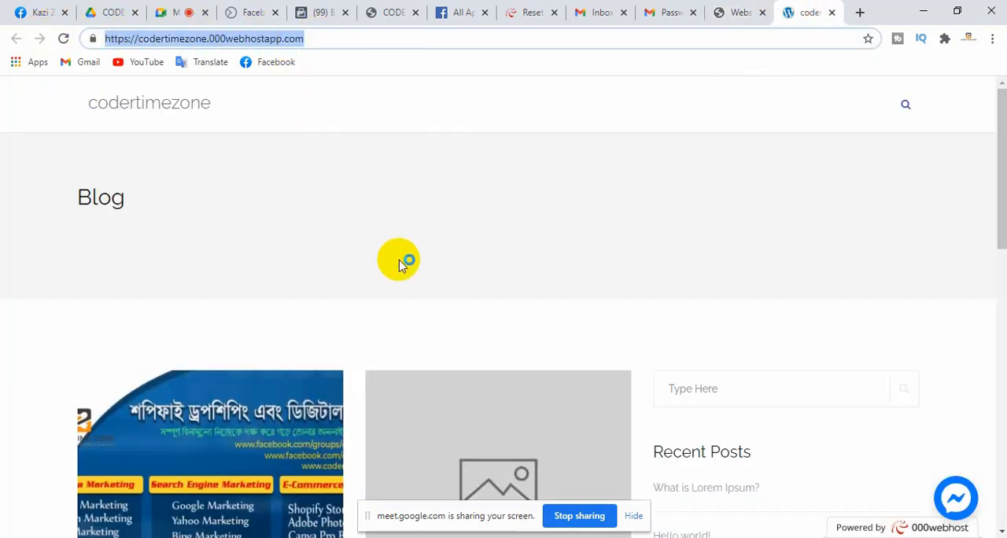
click(329, 173)
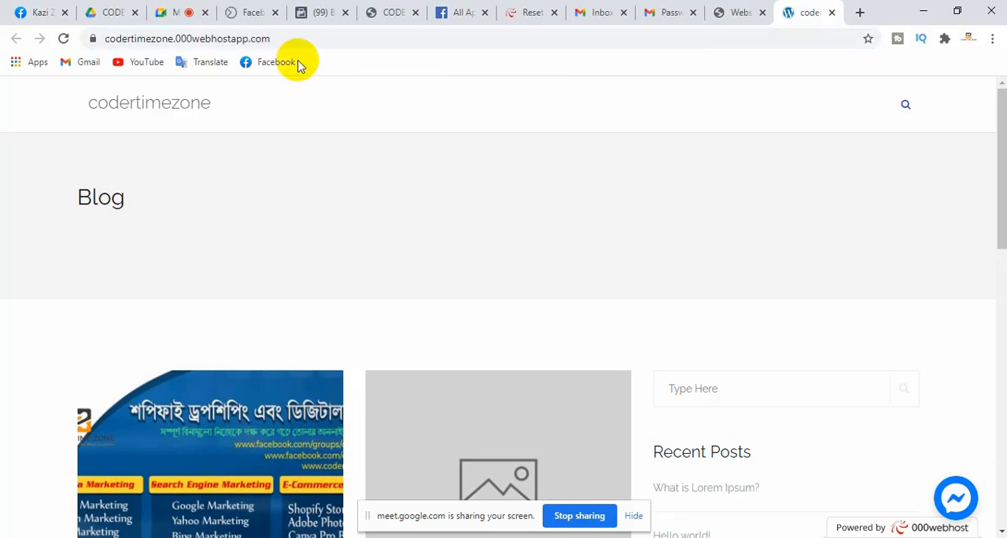
click(283, 38)
key(End)
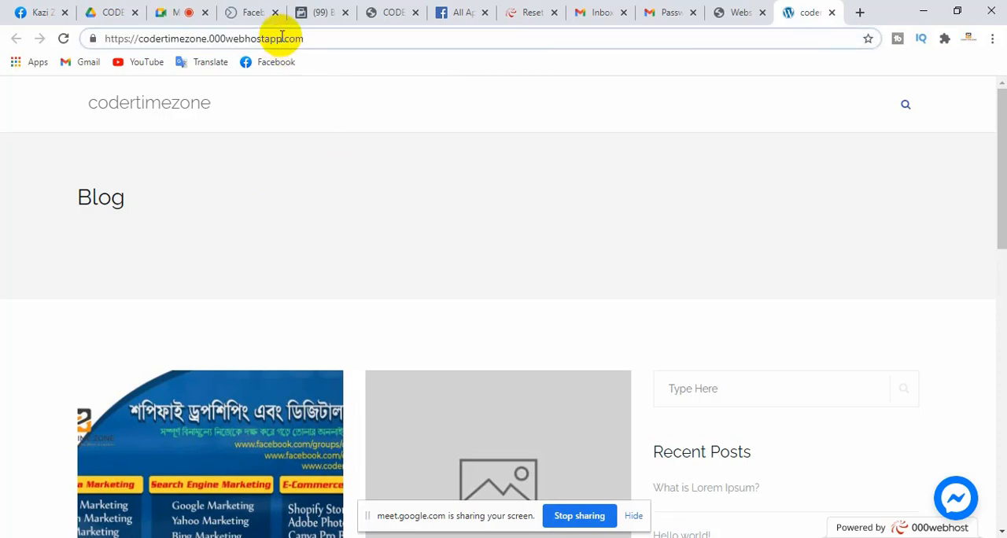
text(/)
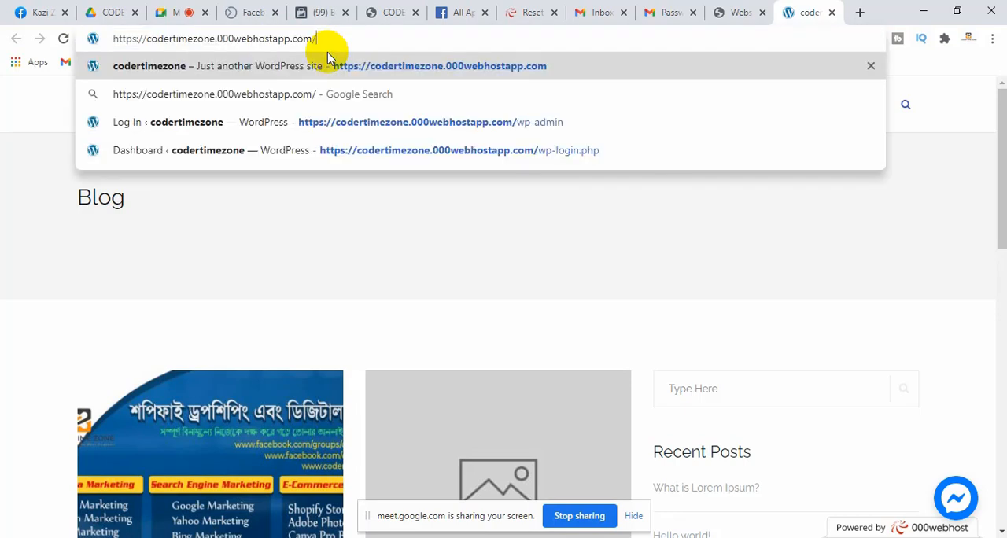
text(wp-)
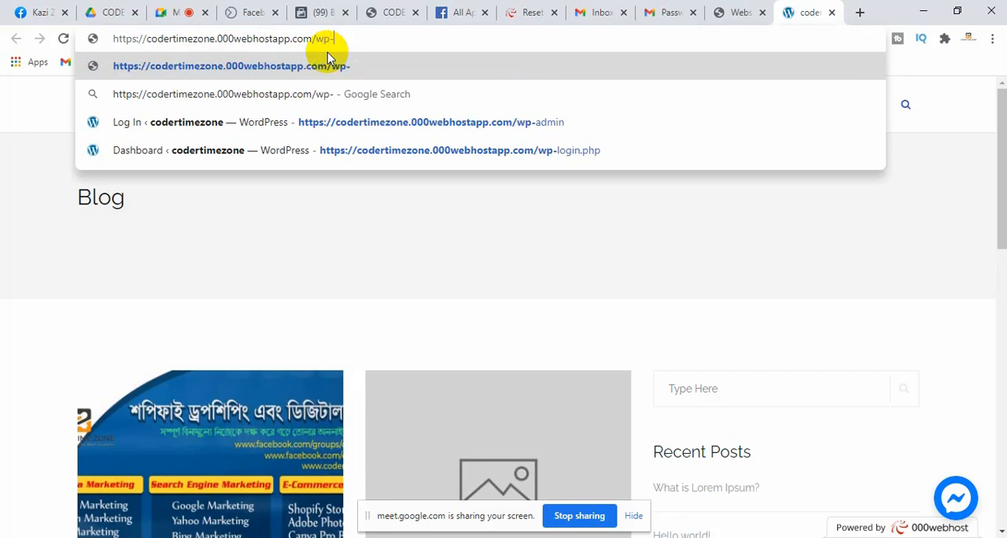
text(adm)
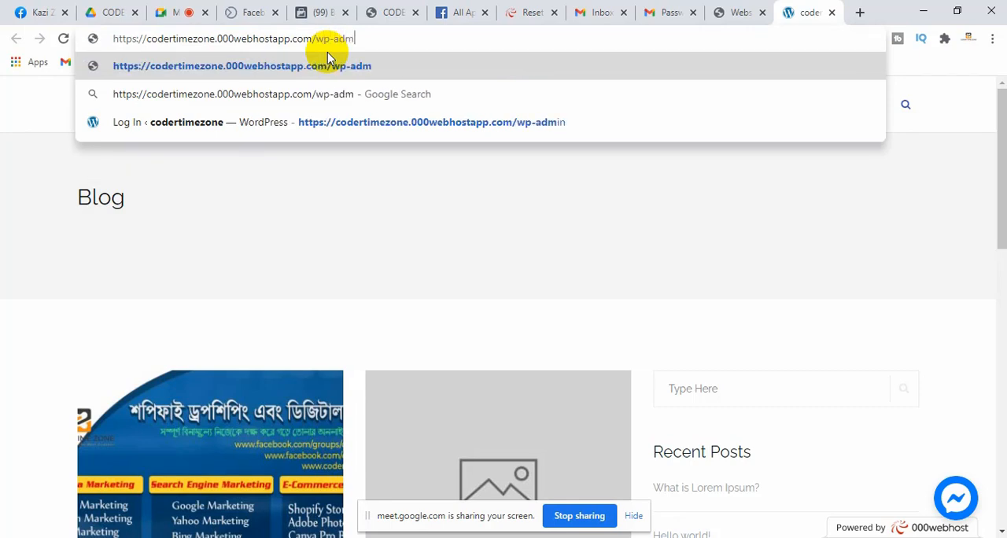
text(in)
key(Return)
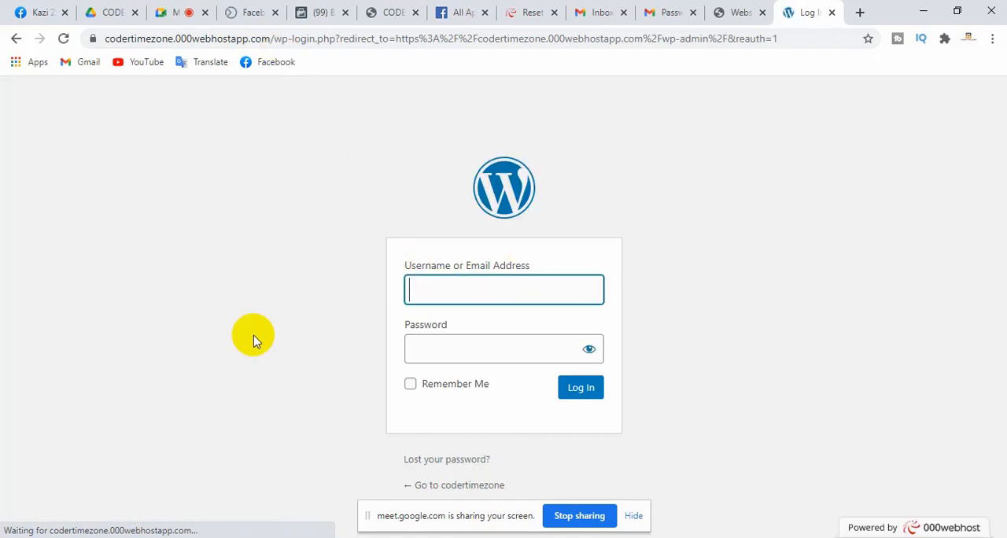
Log in to WordPress with the username admin and the account password, ignoring the browser's compromised-password warning
click(424, 285)
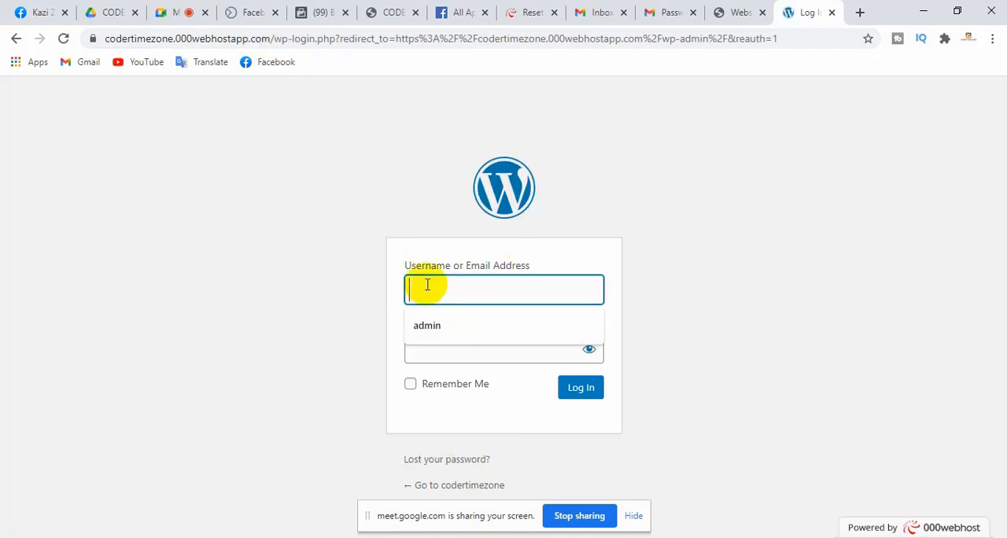
click(431, 329)
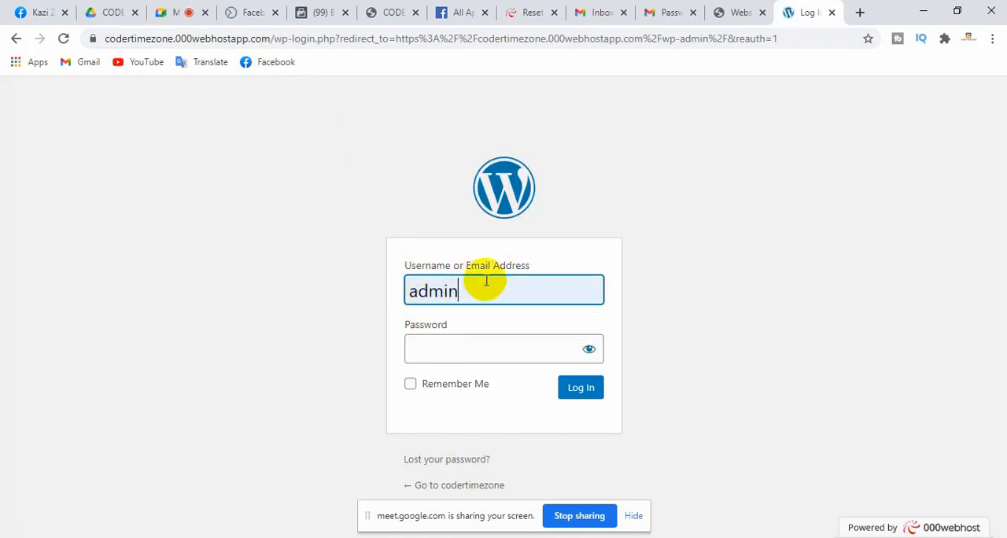
click(449, 346)
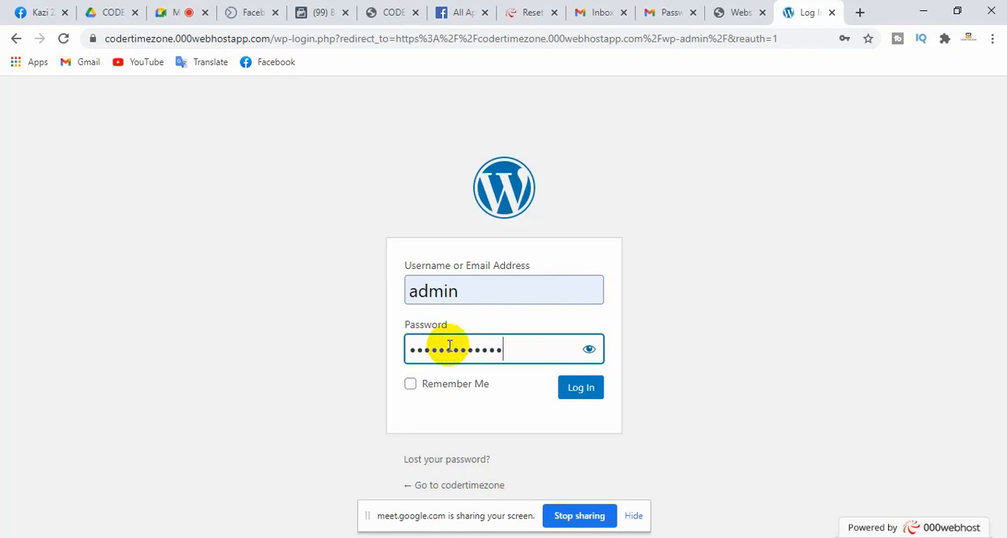
key(Return)
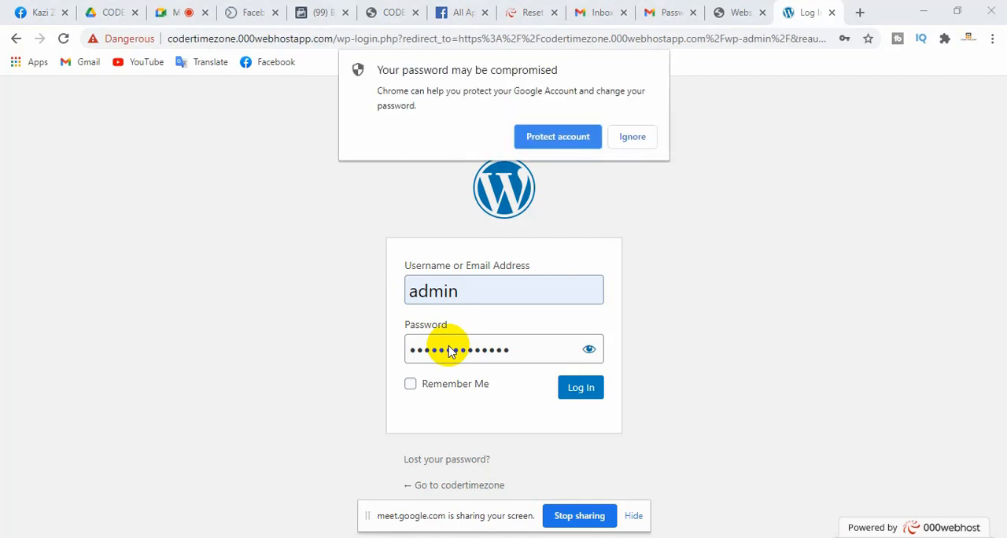
click(587, 391)
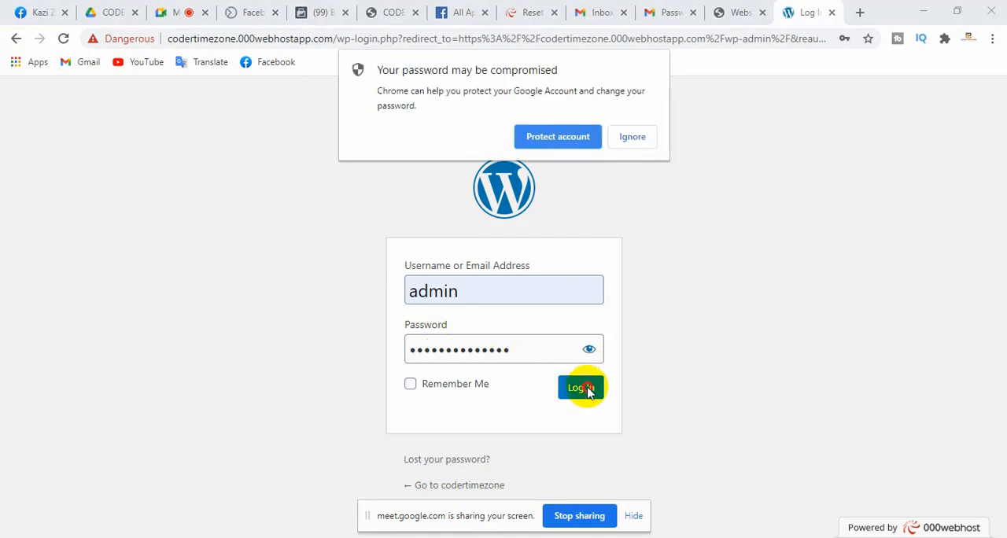
click(631, 137)
click(578, 390)
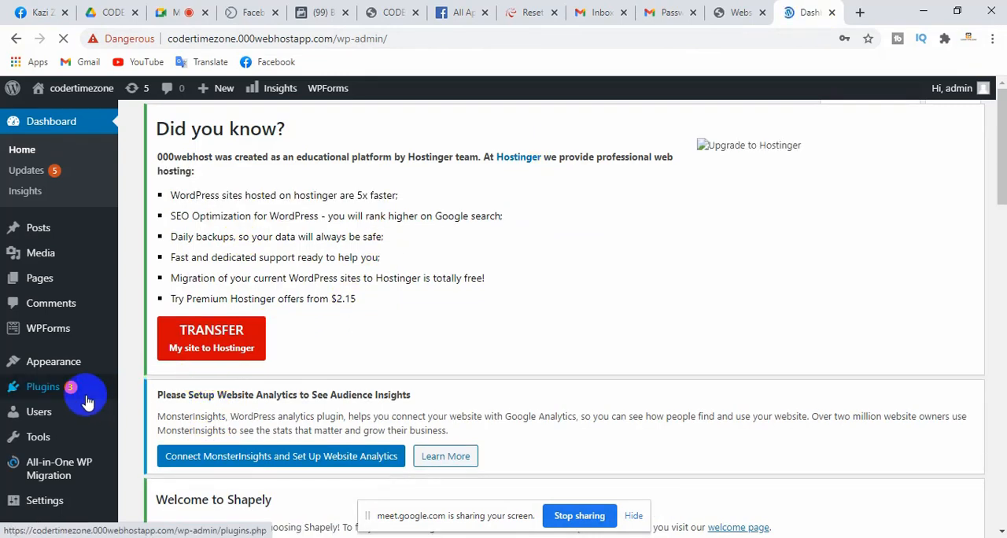
click(41, 364)
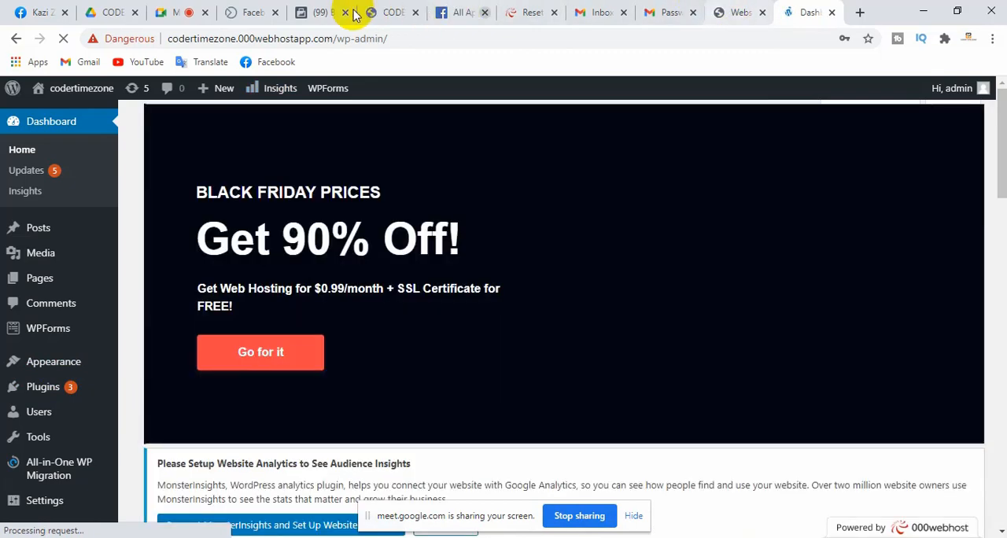
Return to the codertimezone.com domain in Business Settings and download the HTML verification file for the HTML File Upload method
click(319, 13)
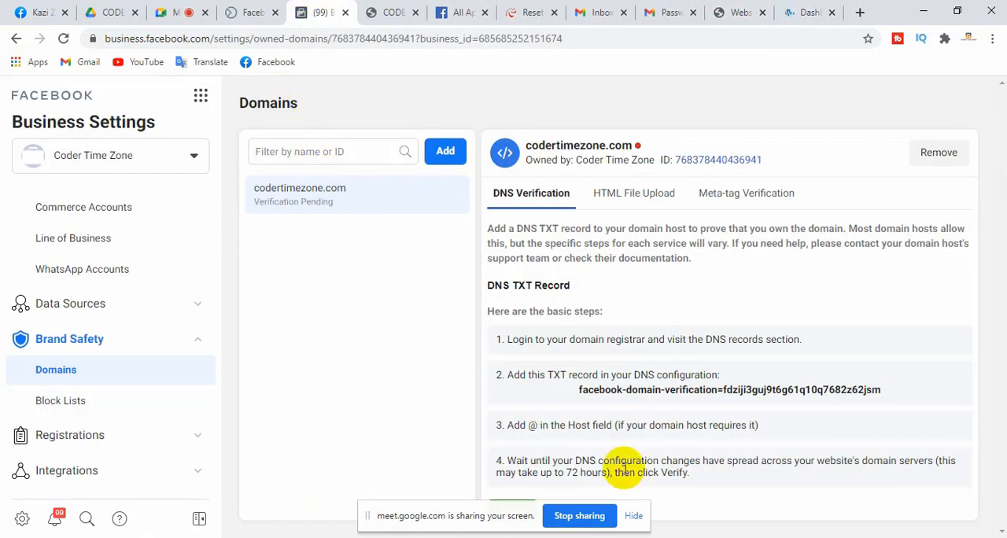
click(627, 197)
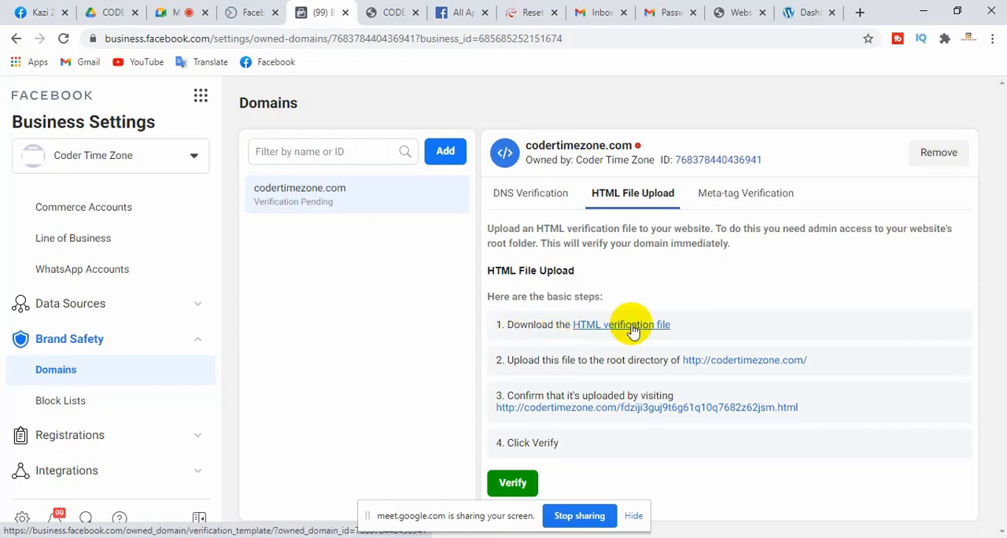
click(632, 324)
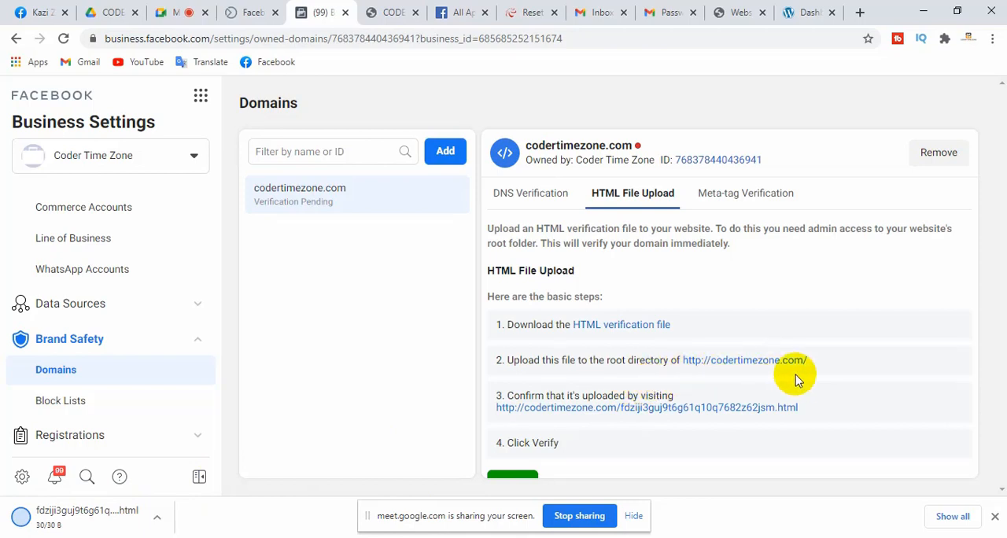
Compare the root-directory domain in Facebook's upload instructions with the WordPress site's hosted domain, ending on the Business Settings Domains page
drag(808, 360, 682, 356)
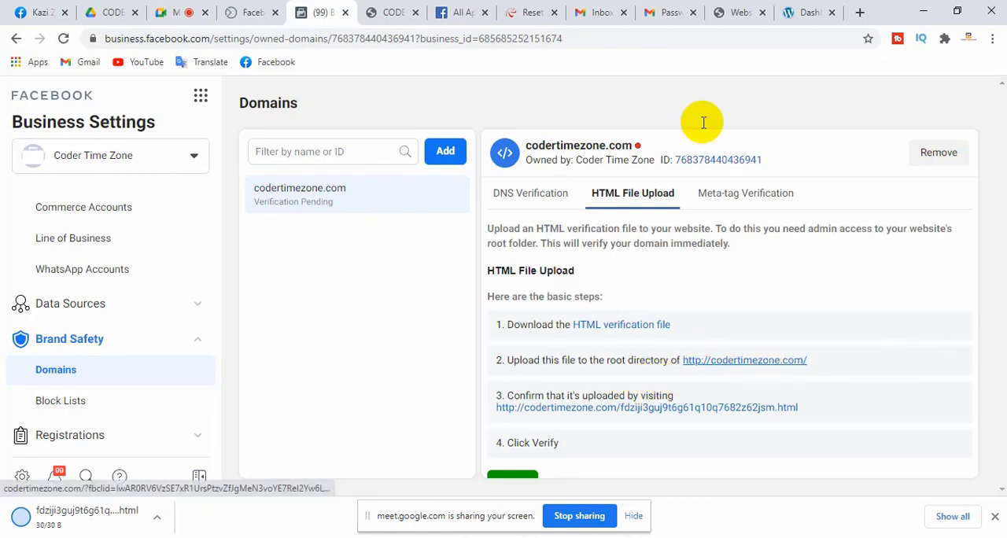
click(808, 12)
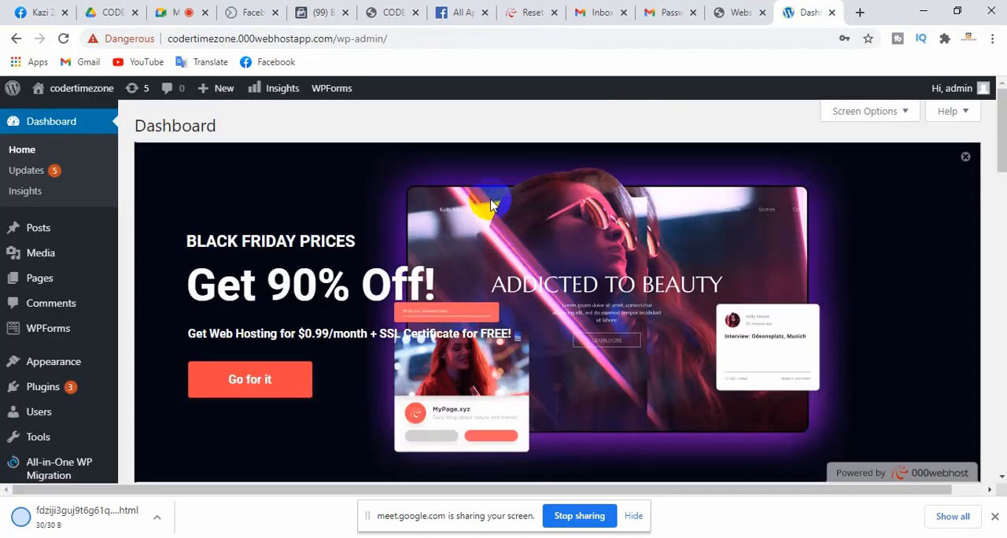
click(217, 41)
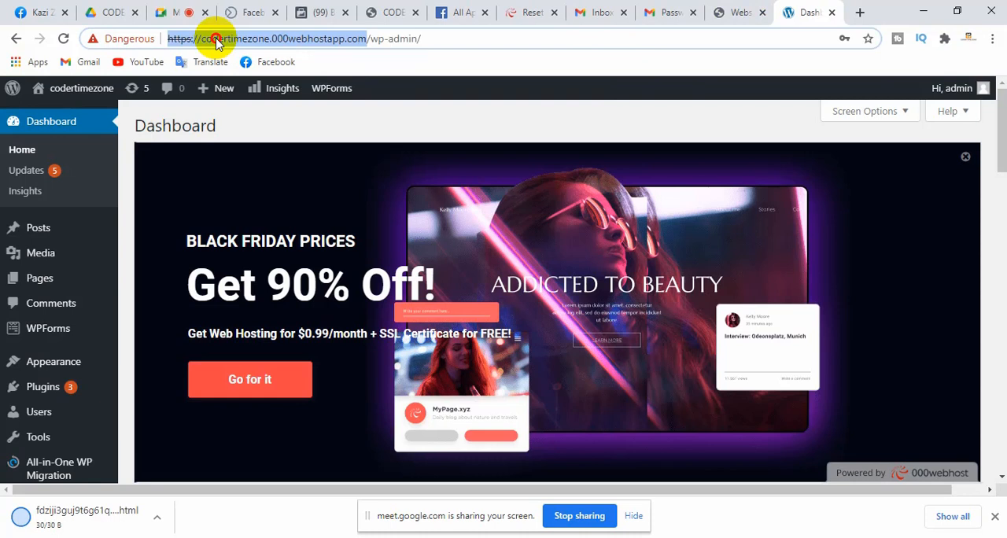
click(218, 41)
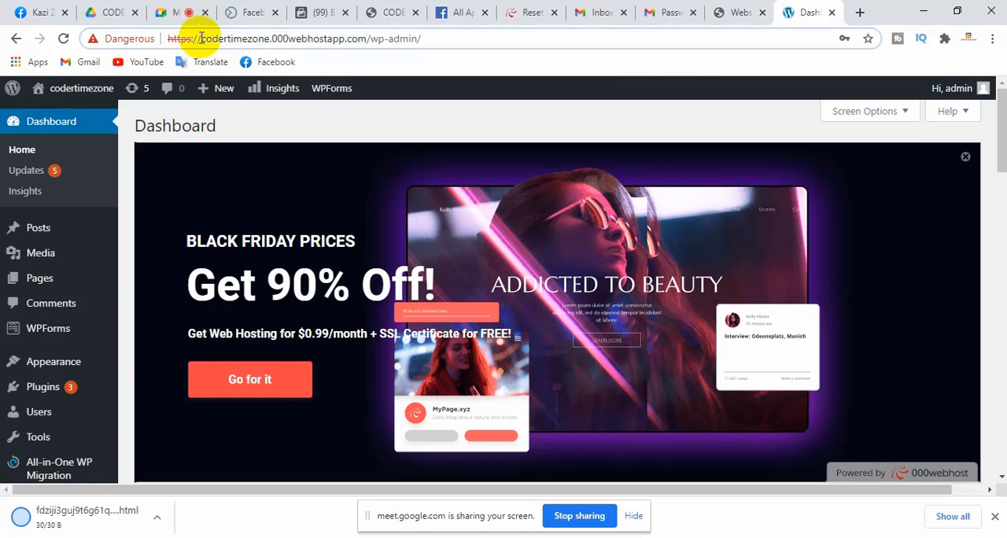
drag(200, 39, 366, 39)
key(ctrl+c)
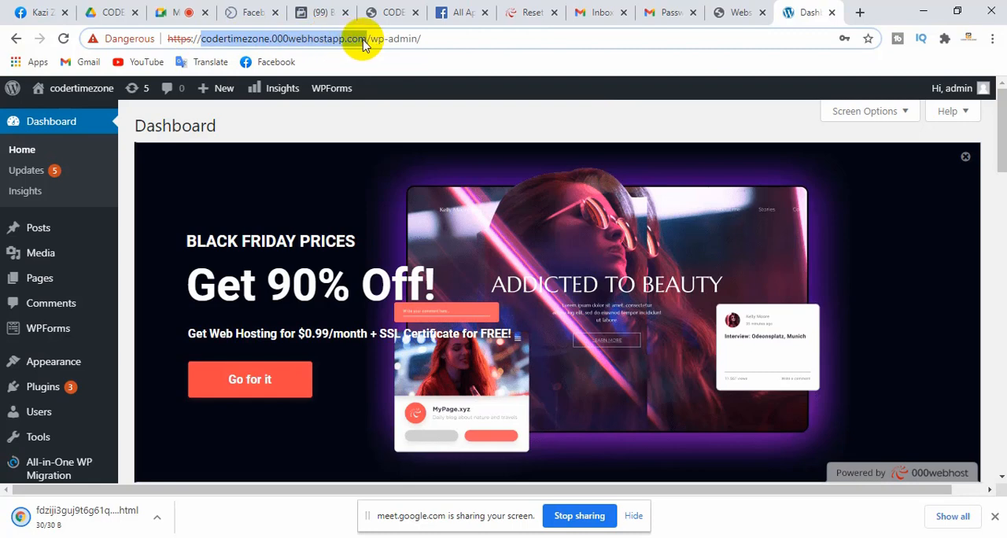
click(322, 11)
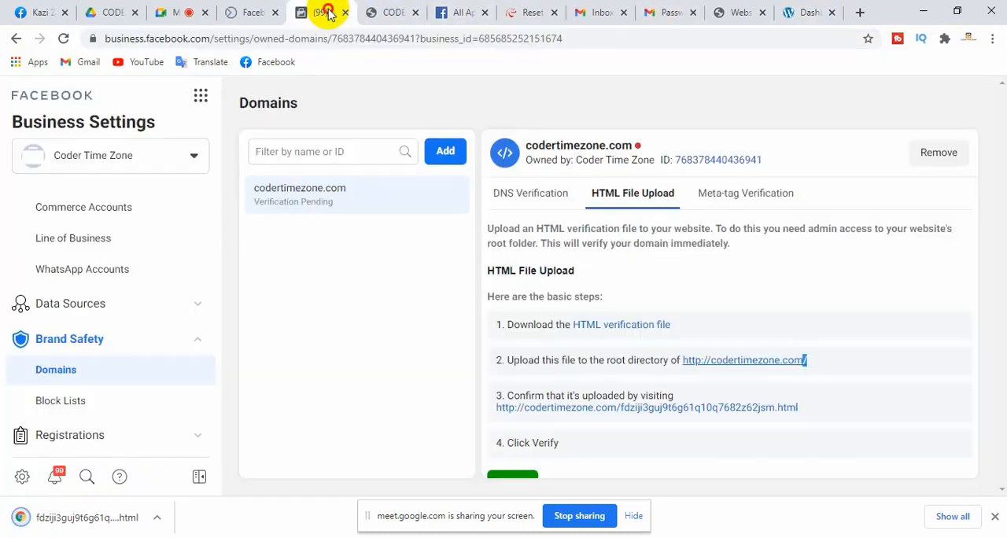
Add the domain codertimezone.000webhostapp.com to the Coder Time Zone business and refresh the Domains page
click(444, 151)
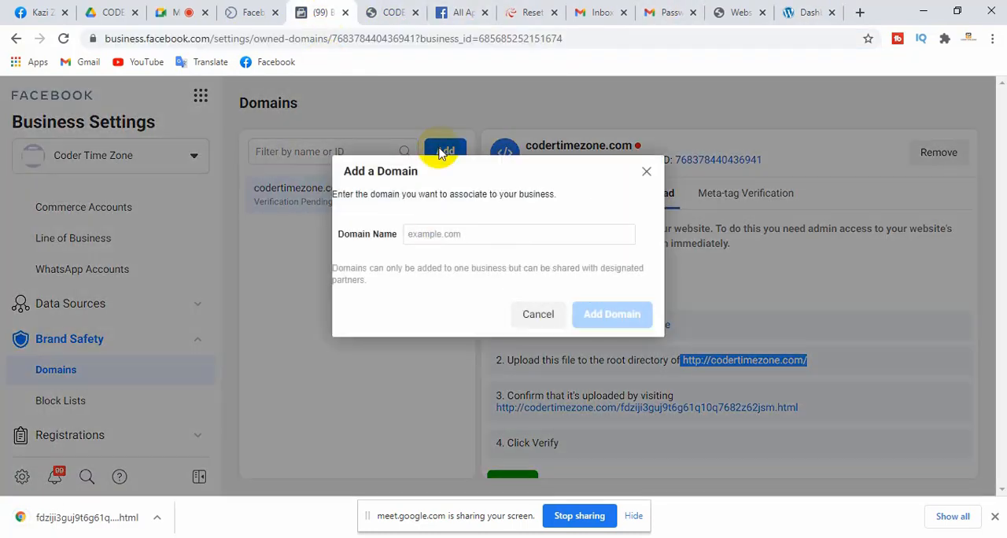
click(460, 237)
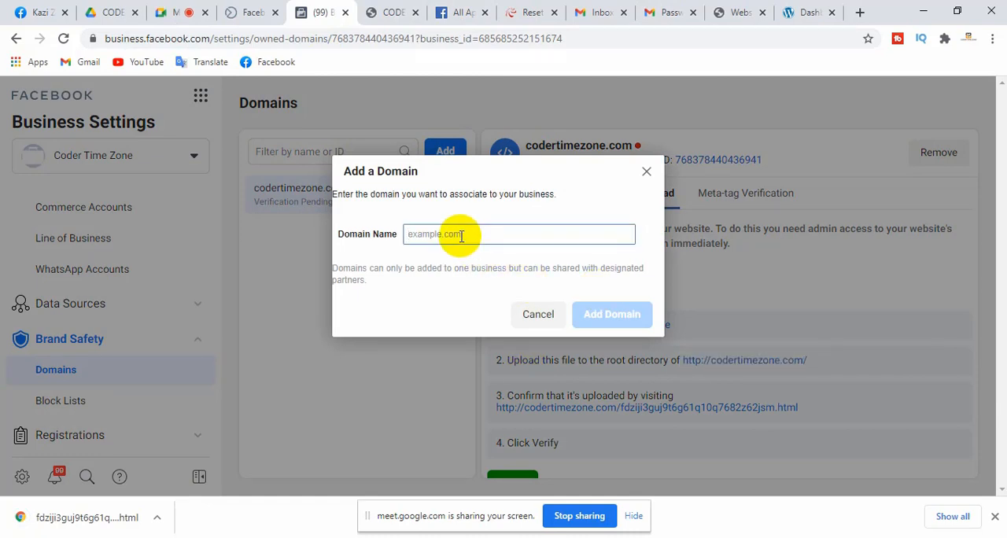
key(ctrl+v)
click(612, 314)
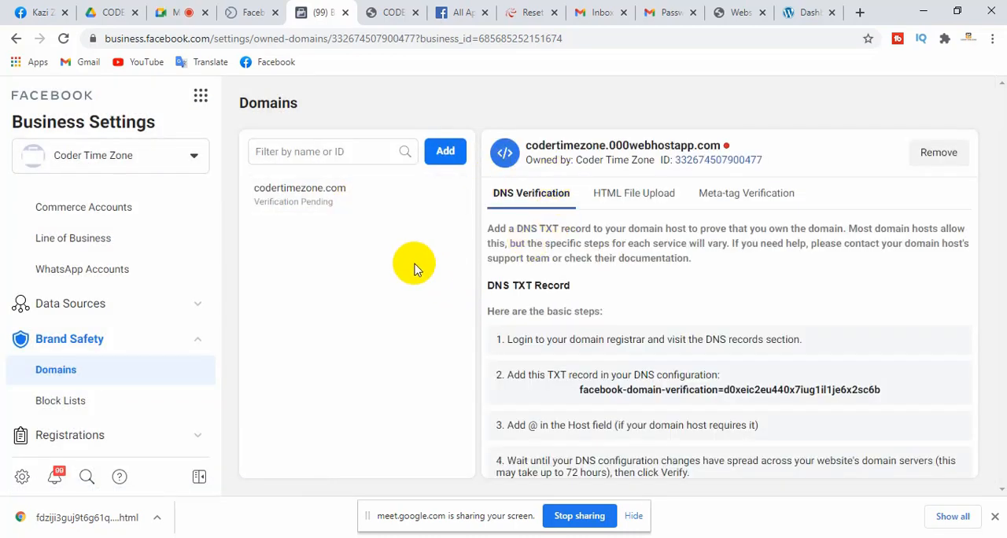
click(63, 38)
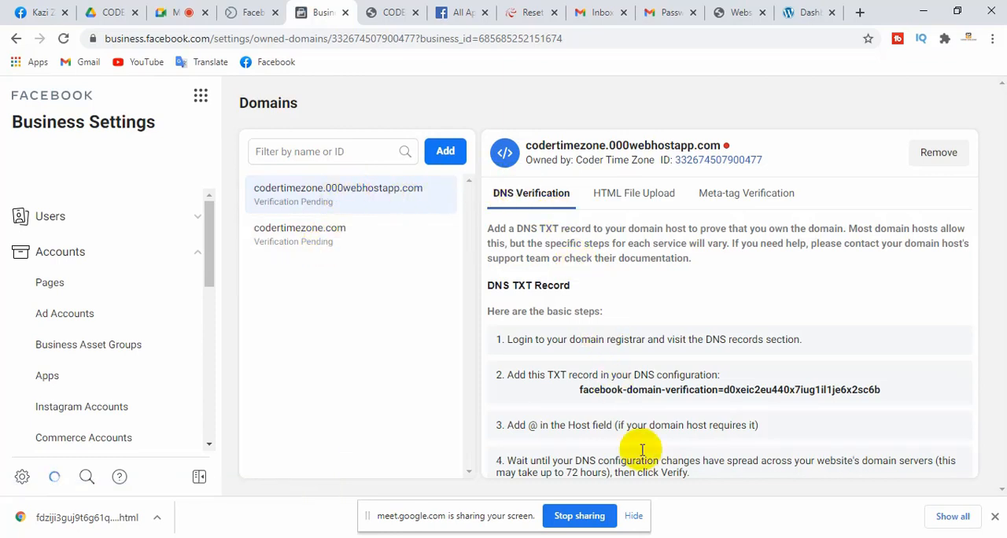
Download the HTML verification file for codertimezone.000webhostapp.com under the HTML File Upload method and switch to the 000webhost website list
click(604, 194)
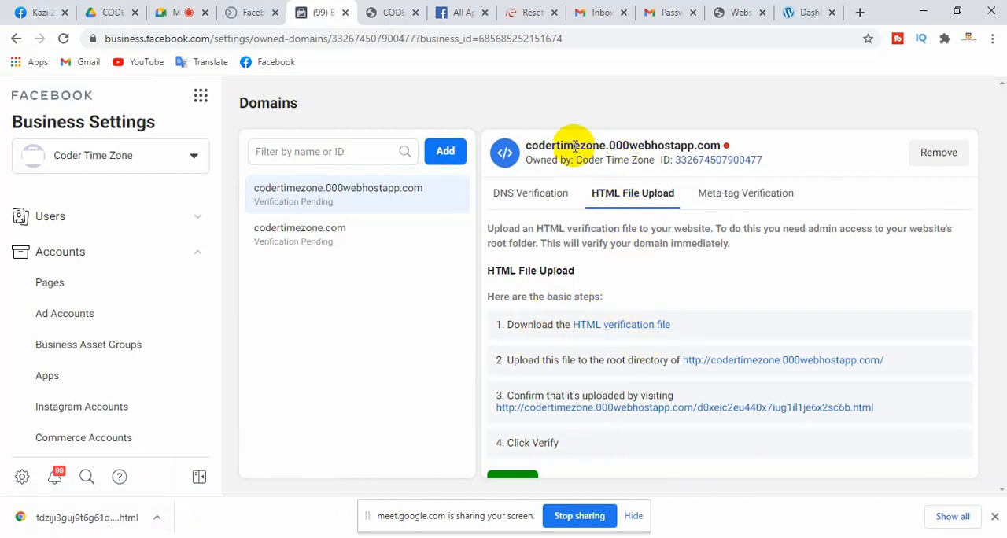
click(619, 327)
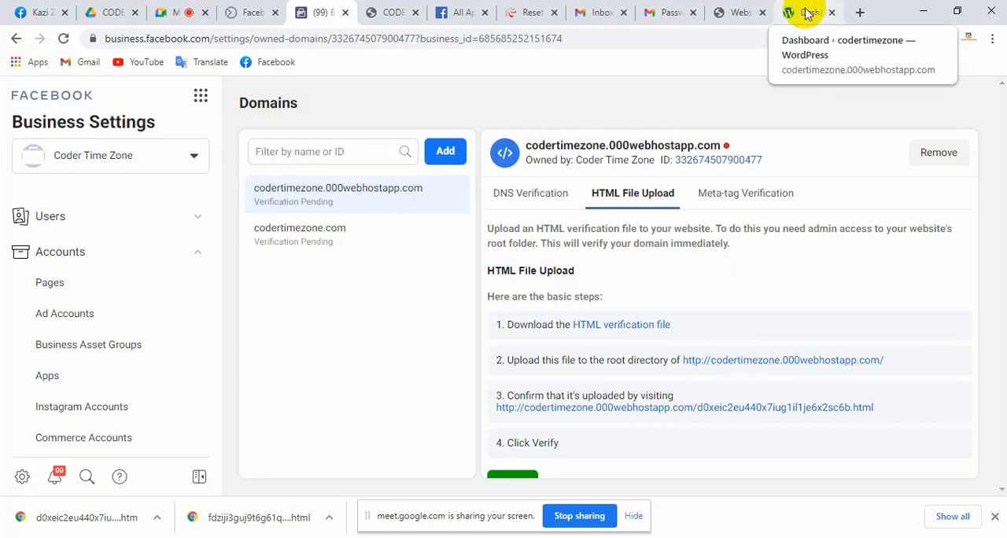
click(736, 12)
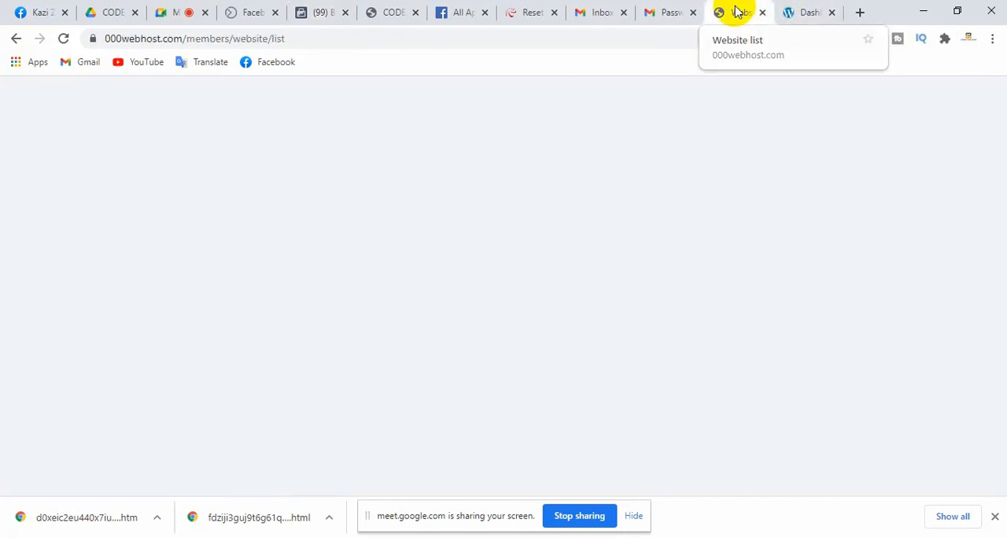